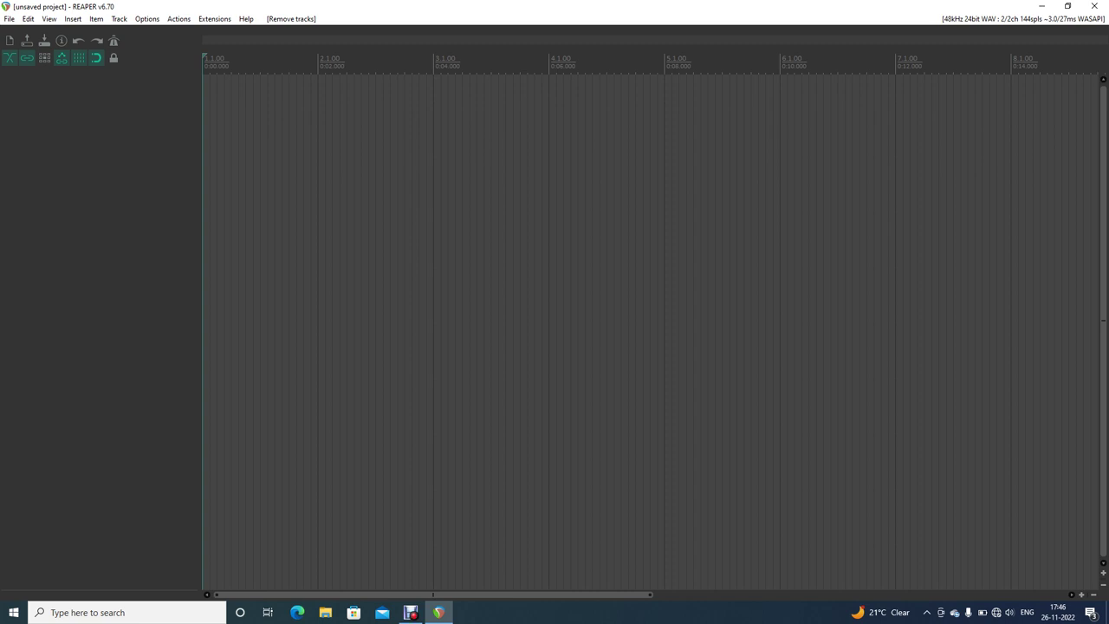
Step: Insert the ReaSamplOmatic5000 virtual instrument on a new track and close its FX window
{"action": "key", "text": "ctrl+shift+t"}
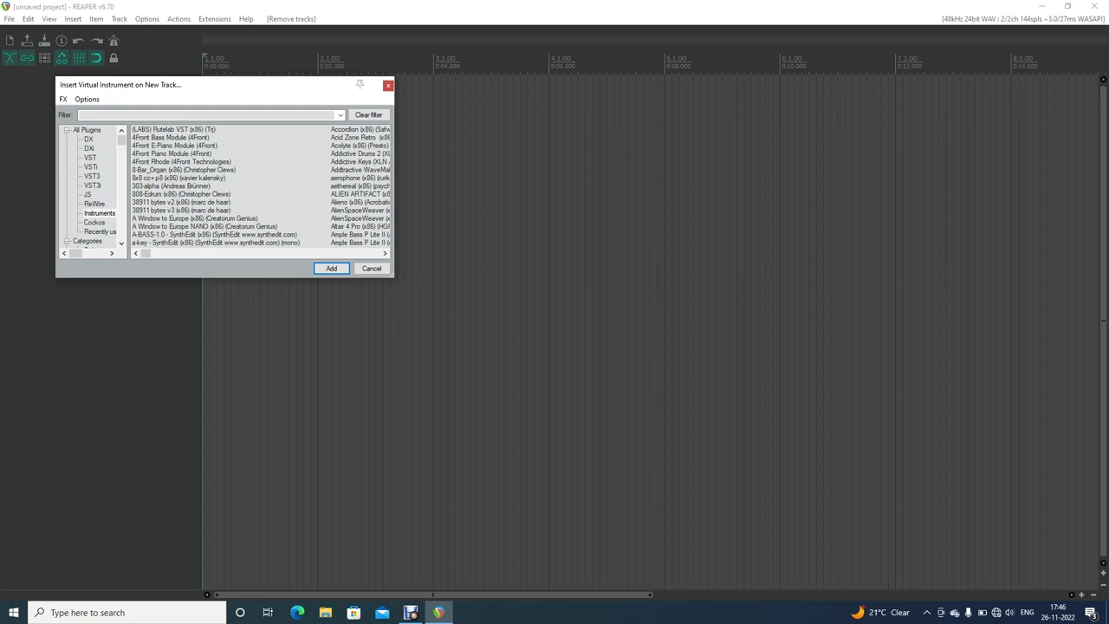
{"action": "left_click", "coordinate": [100, 213]}
{"action": "left_click", "coordinate": [207, 115]}
{"action": "key", "text": "r"}
{"action": "key", "text": "Down"}
{"action": "key", "text": "Down"}
{"action": "key", "text": "Up"}
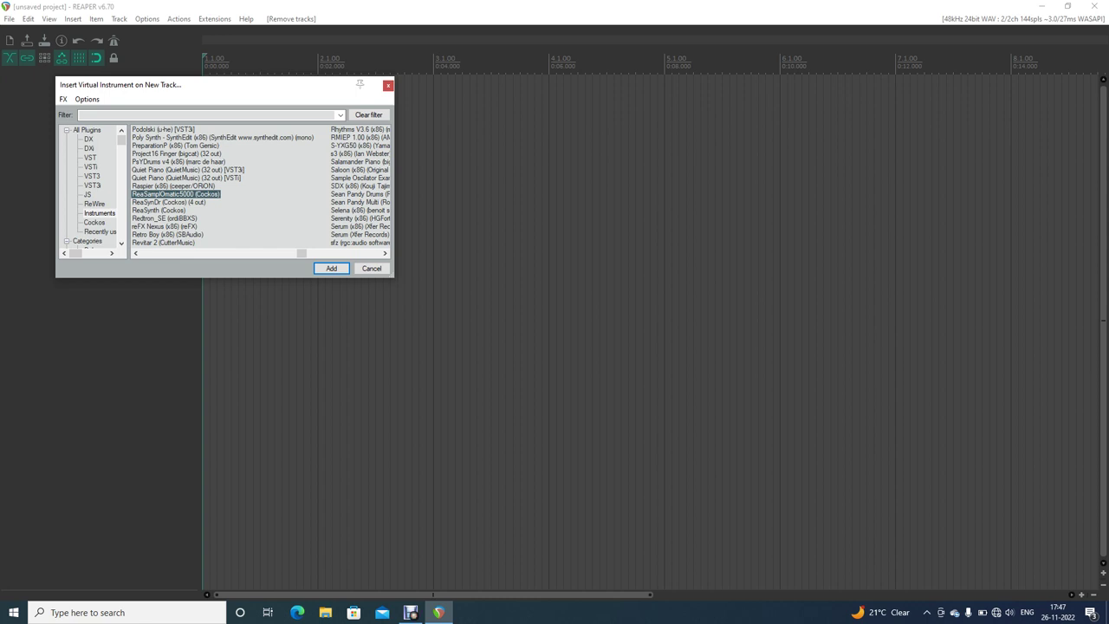
{"action": "key", "text": "Return"}
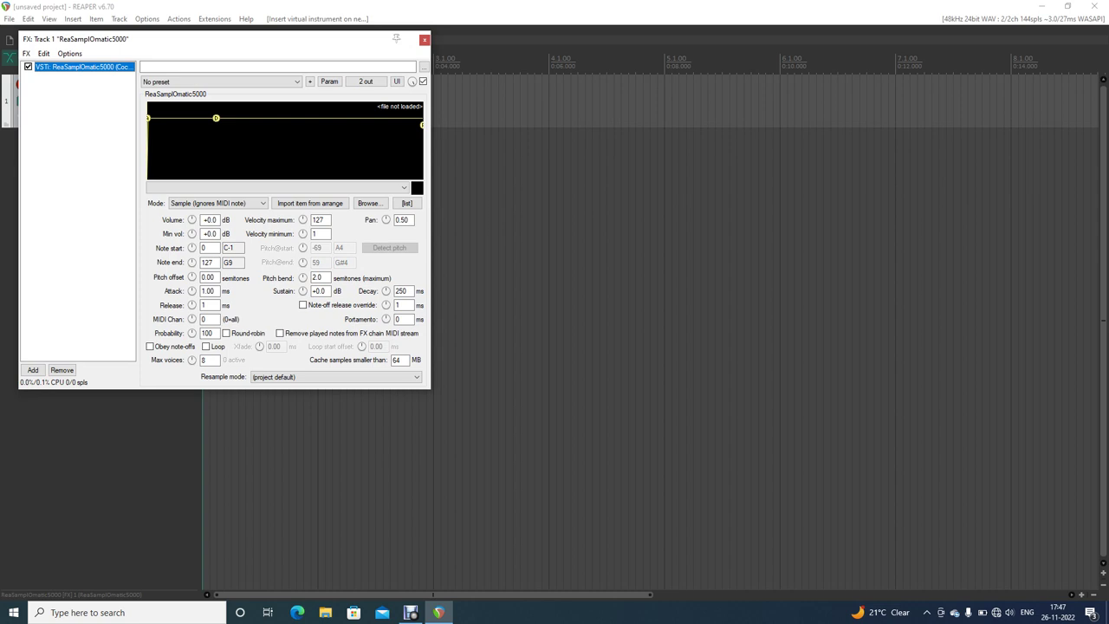
{"action": "key", "text": "Escape"}
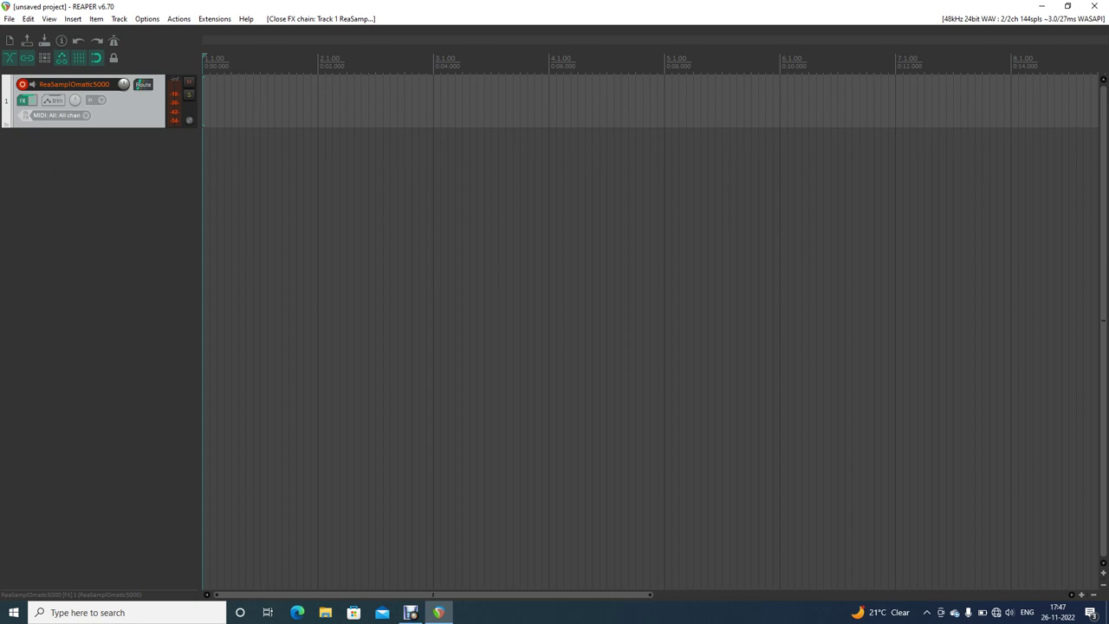
Step: Play a few test notes with the virtual MIDI keyboard, then close the keyboard
{"action": "key", "text": "alt+b"}
{"action": "key", "text": "b"}
{"action": "key", "text": "n"}
{"action": "key", "text": "q"}
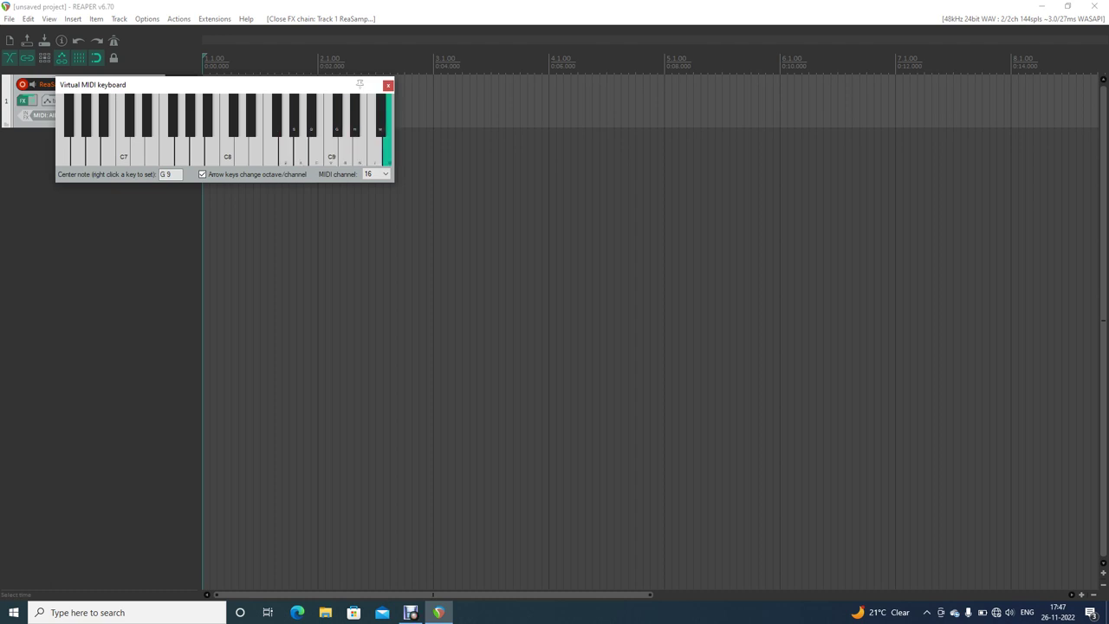
{"action": "key", "text": "n"}
{"action": "key", "text": "q"}
{"action": "key", "text": "c"}
{"action": "key", "text": "space"}
{"action": "key", "text": "z"}
{"action": "key", "text": "space"}
{"action": "key", "text": "c"}
{"action": "key", "text": "b"}
{"action": "key", "text": "q"}
{"action": "key", "text": "n"}
{"action": "key", "text": "b"}
{"action": "key", "text": "x"}
{"action": "key", "text": "c"}
{"action": "key", "text": "z"}
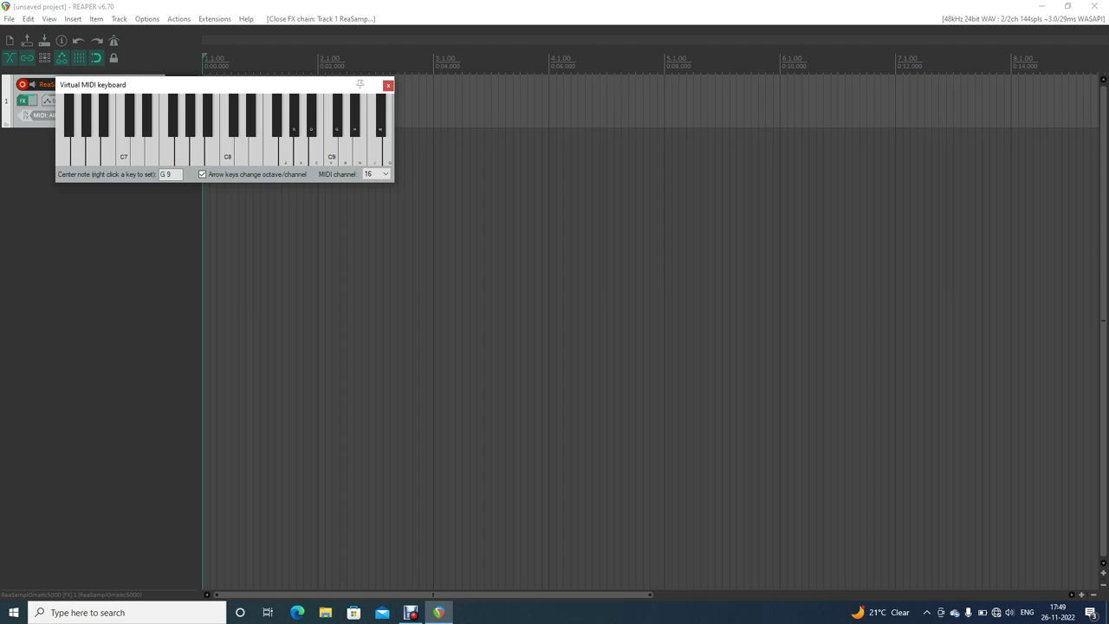
{"action": "key", "text": "alt+b"}
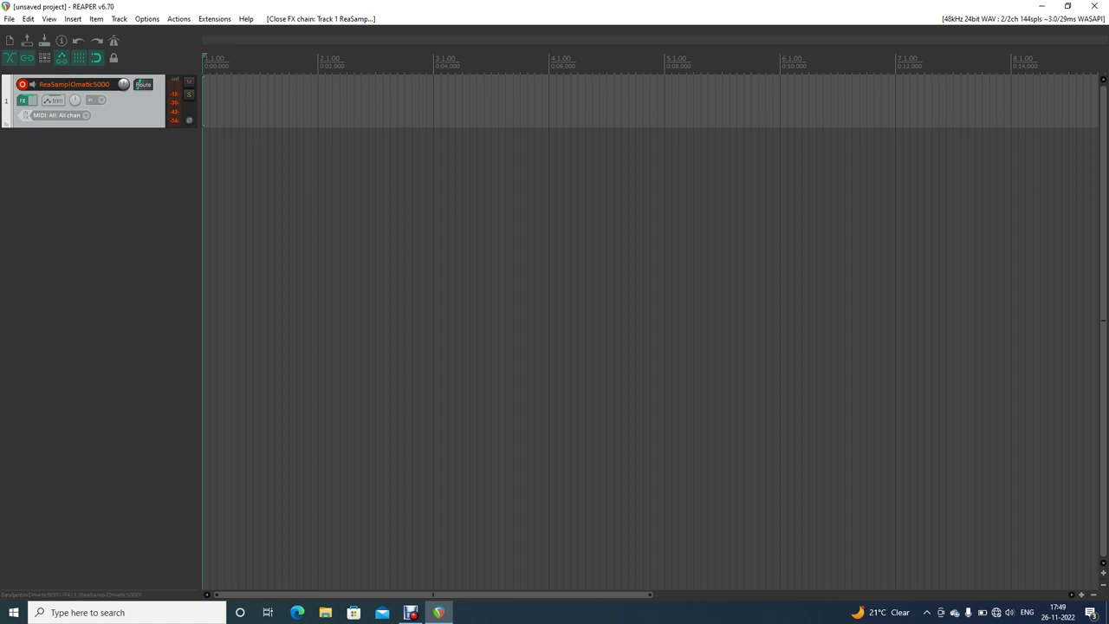
Step: Disarm the ReaSamplOmatic5000 track and add a new track named Tutorial
{"action": "left_click", "coordinate": [22, 84]}
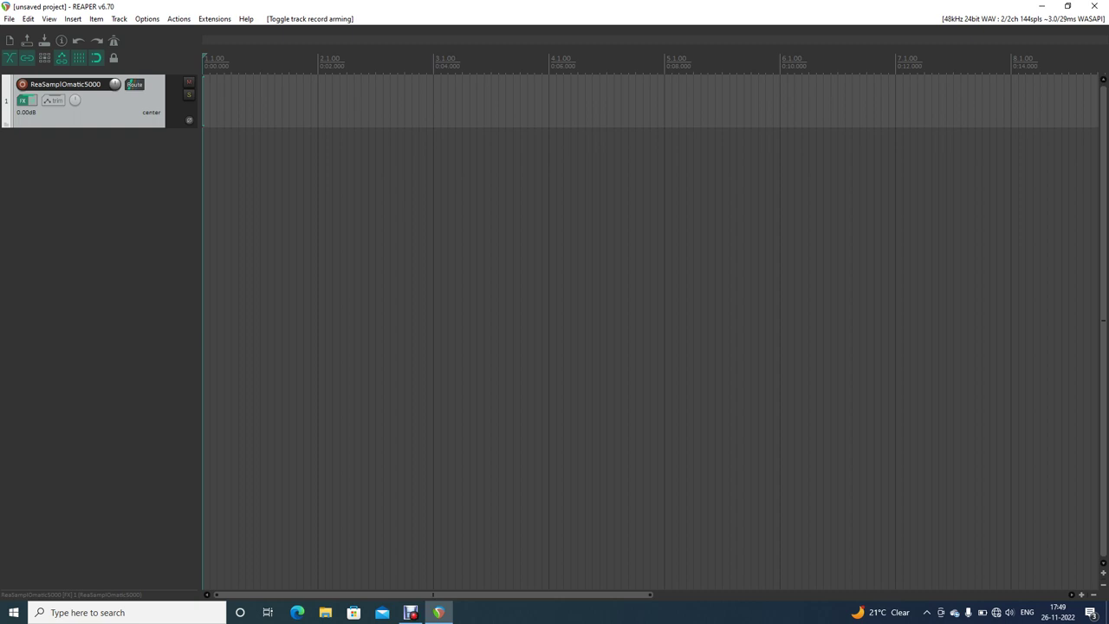
{"action": "key", "text": "ctrl+t"}
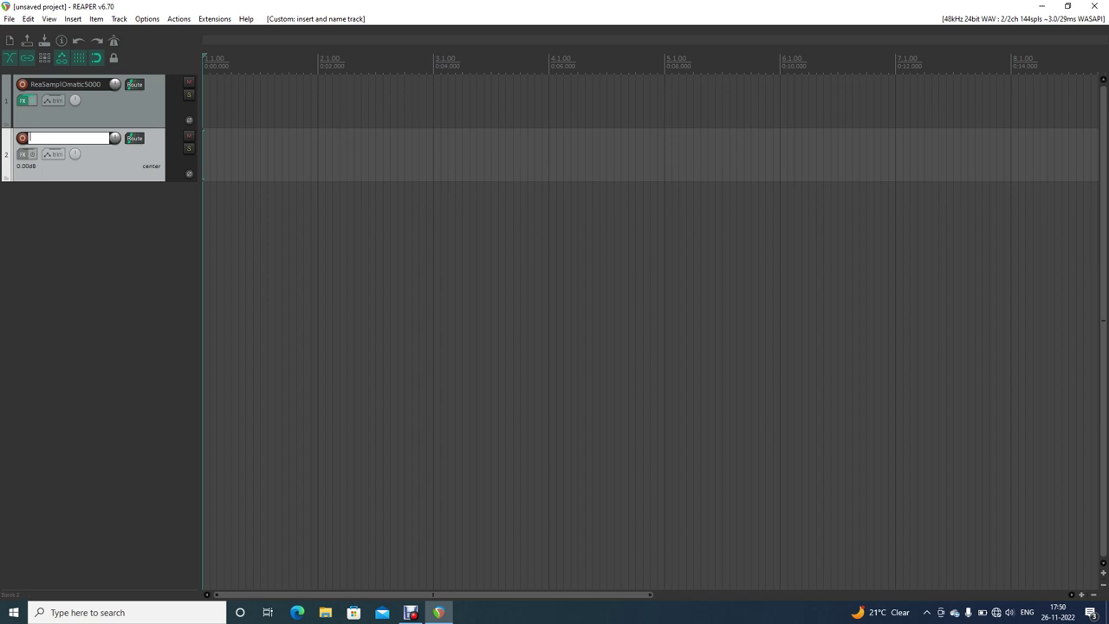
{"action": "type", "text": "Tutorial"}
{"action": "key", "text": "Return"}
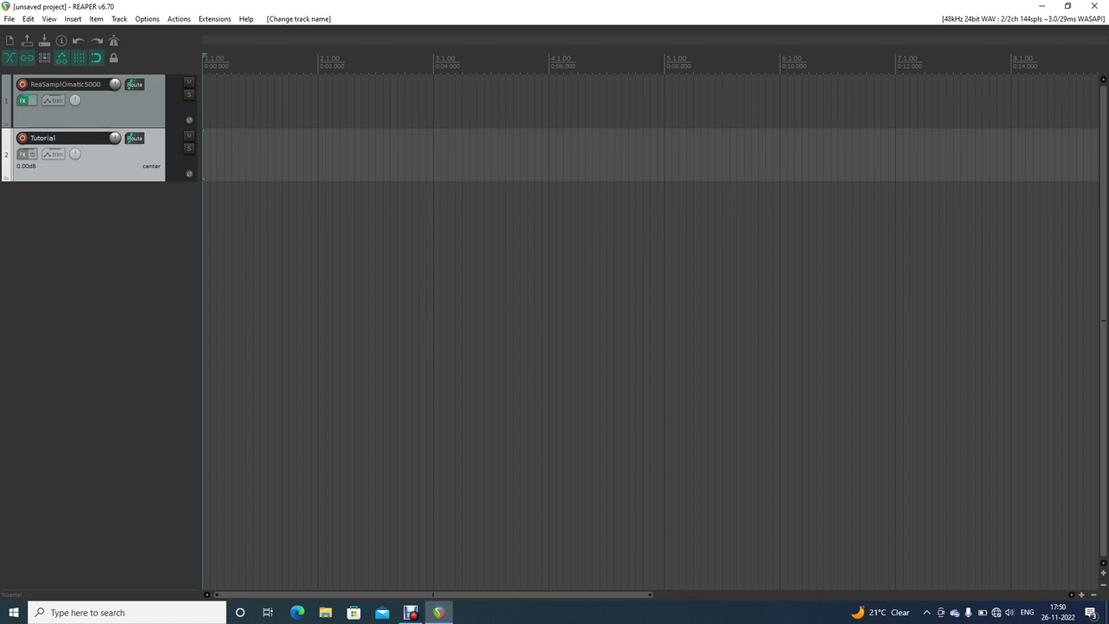
Step: Arm the Tutorial track and record a sustained sound of a few seconds from Input 1, saving the take
{"action": "left_click", "coordinate": [23, 138]}
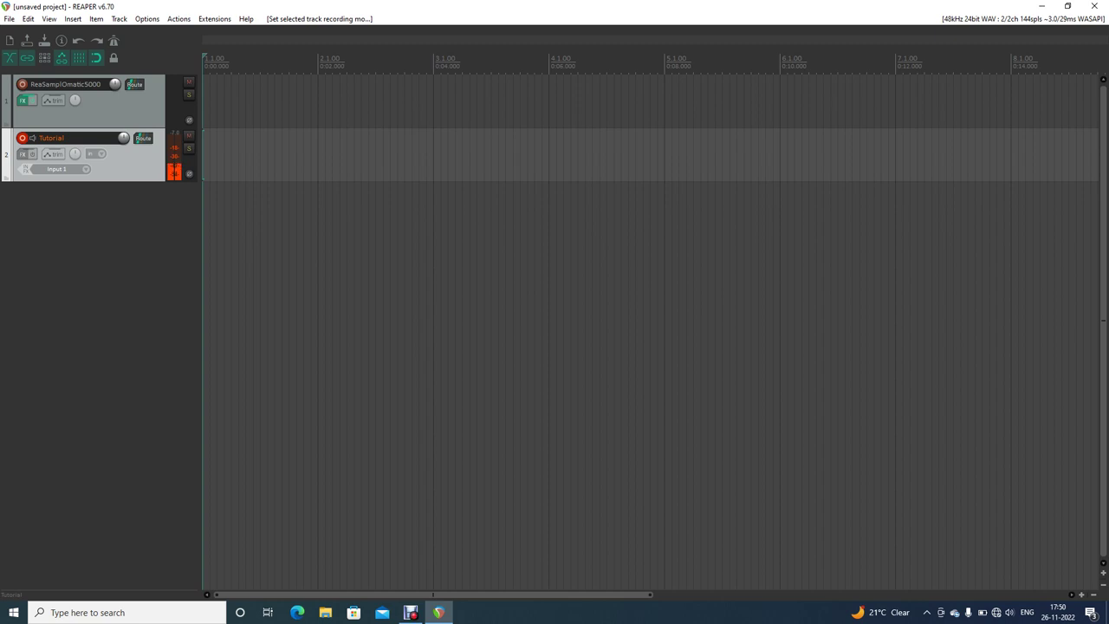
{"action": "key", "text": "ctrl+r"}
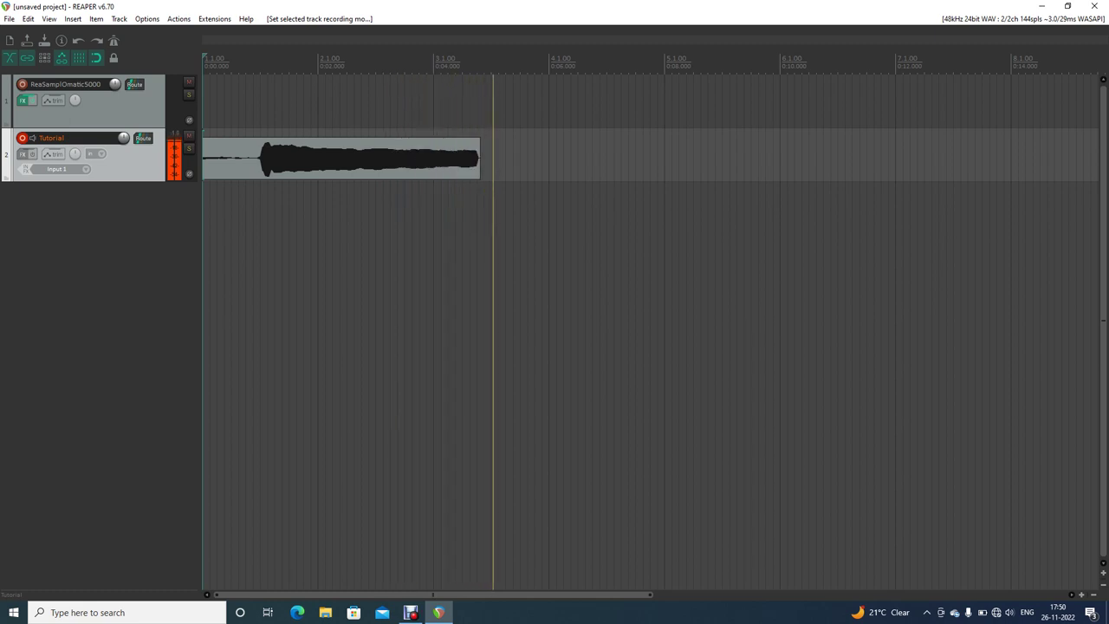
{"action": "key", "text": "space"}
{"action": "key", "text": "Return"}
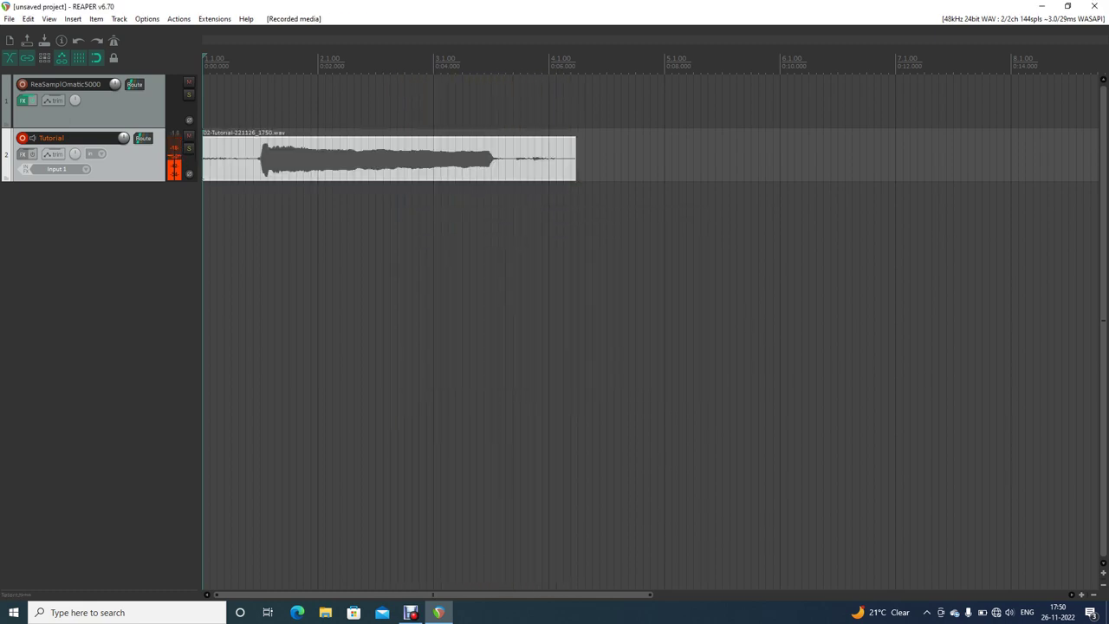
Step: Find the sound's onset by playback, split the recorded item there at about 1.03 s and delete the lead-in before it
{"action": "left_click", "coordinate": [205, 66]}
{"action": "key", "text": "space"}
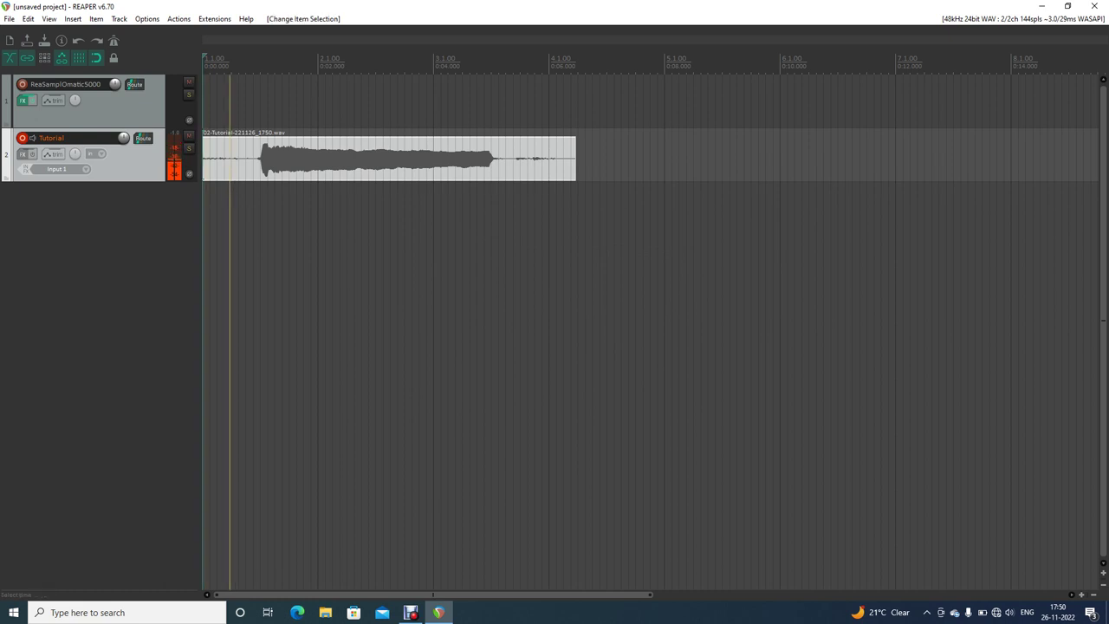
{"action": "key", "text": "Left"}
{"action": "key", "text": "Left"}
{"action": "key", "text": "Left"}
{"action": "key", "text": "Left"}
{"action": "key", "text": "Left"}
{"action": "key", "text": "Left"}
{"action": "key", "text": "Left"}
{"action": "key", "text": "Left"}
{"action": "key", "text": "Left"}
{"action": "key", "text": "Left"}
{"action": "key", "text": "Left"}
{"action": "key", "text": "Left"}
{"action": "key", "text": "Left"}
{"action": "key", "text": "Left"}
{"action": "key", "text": "Left"}
{"action": "key", "text": "Left"}
{"action": "key", "text": "Left"}
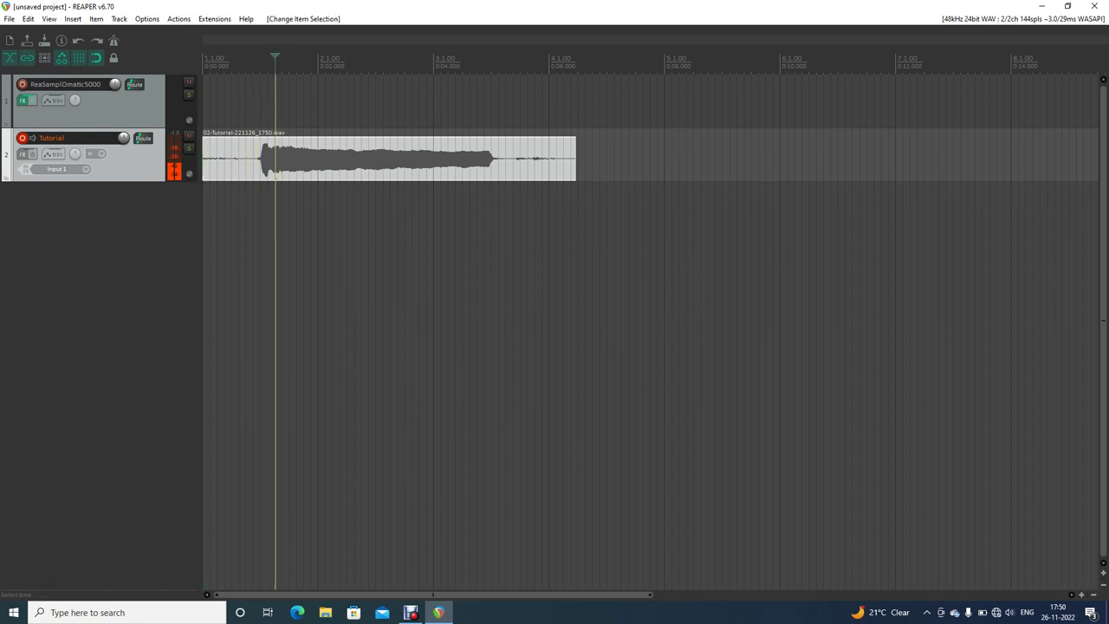
{"action": "key", "text": "Left"}
{"action": "key", "text": "Left"}
{"action": "key", "text": "Left"}
{"action": "key", "text": "Left"}
{"action": "key", "text": "Left"}
{"action": "key", "text": "Left"}
{"action": "key", "text": "Left"}
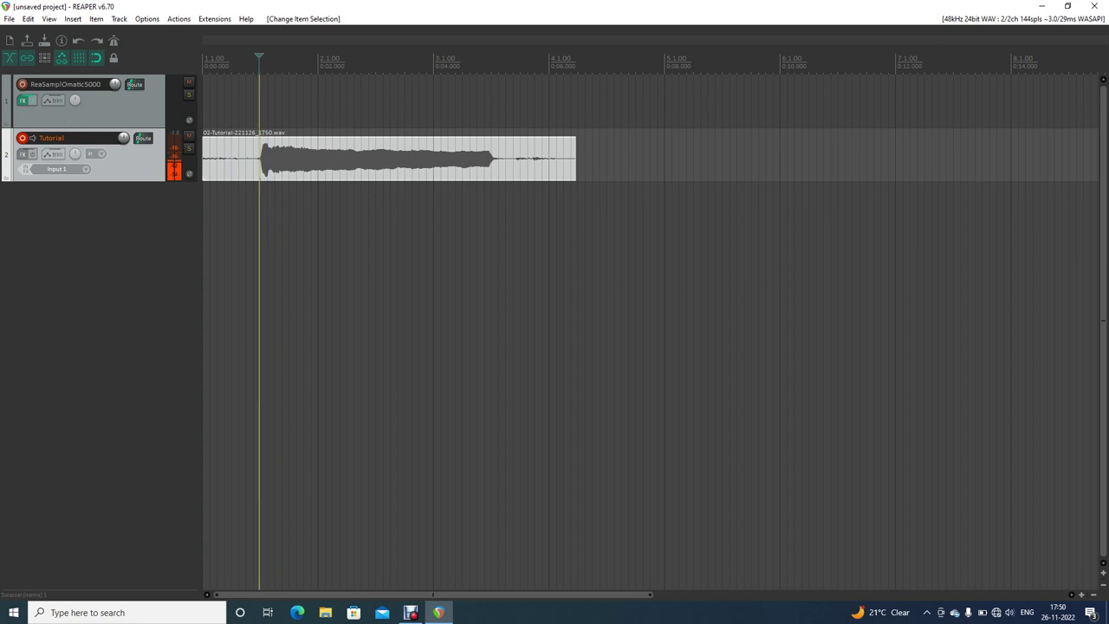
{"action": "key", "text": "space"}
{"action": "key", "text": "space"}
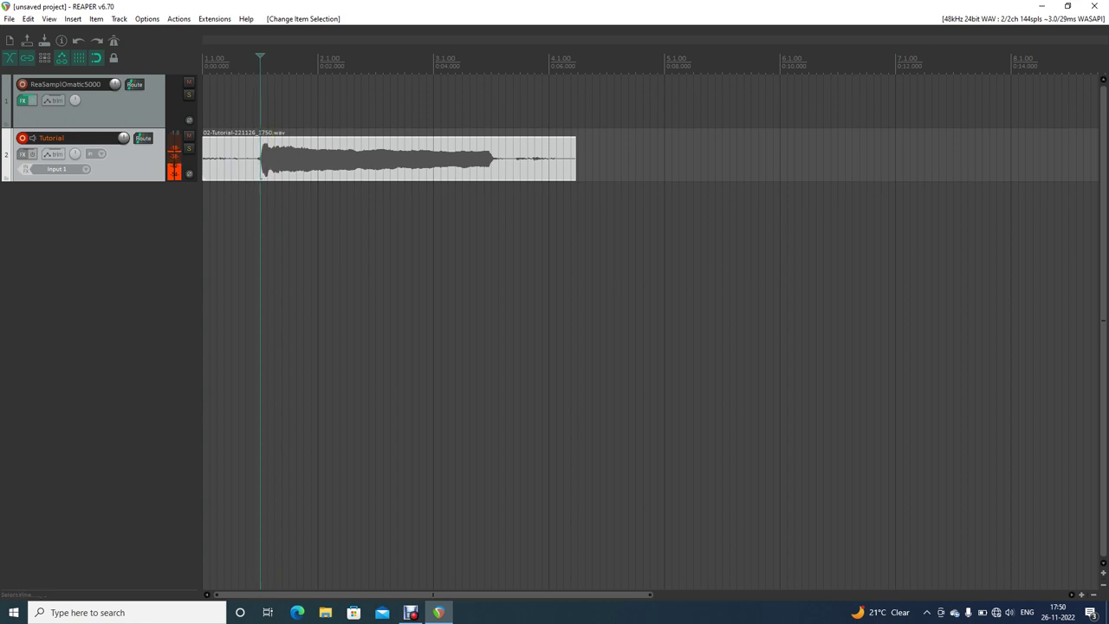
{"action": "key", "text": "Left"}
{"action": "key", "text": "Left"}
{"action": "key", "text": "Left"}
{"action": "key", "text": "Left"}
{"action": "key", "text": "Left"}
{"action": "key", "text": "Left"}
{"action": "key", "text": "Left"}
{"action": "key", "text": "Left"}
{"action": "key", "text": "Left"}
{"action": "key", "text": "space"}
{"action": "key", "text": "space"}
{"action": "key", "text": "Right"}
{"action": "key", "text": "Right"}
{"action": "key", "text": "Right"}
{"action": "key", "text": "Right"}
{"action": "key", "text": "Right"}
{"action": "key", "text": "Right"}
{"action": "key", "text": "Right"}
{"action": "key", "text": "Right"}
{"action": "key", "text": "Right"}
{"action": "key", "text": "Right"}
{"action": "key", "text": "Right"}
{"action": "key", "text": "Right"}
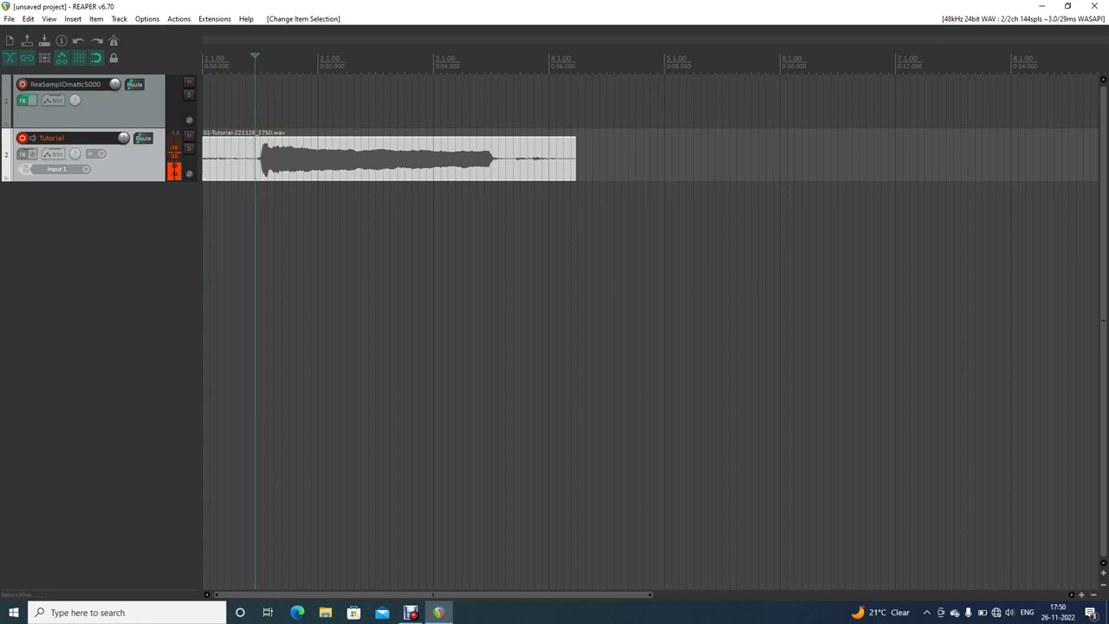
{"action": "key", "text": "Left"}
{"action": "key", "text": "Left"}
{"action": "key", "text": "Left"}
{"action": "key", "text": "space"}
{"action": "key", "text": "space"}
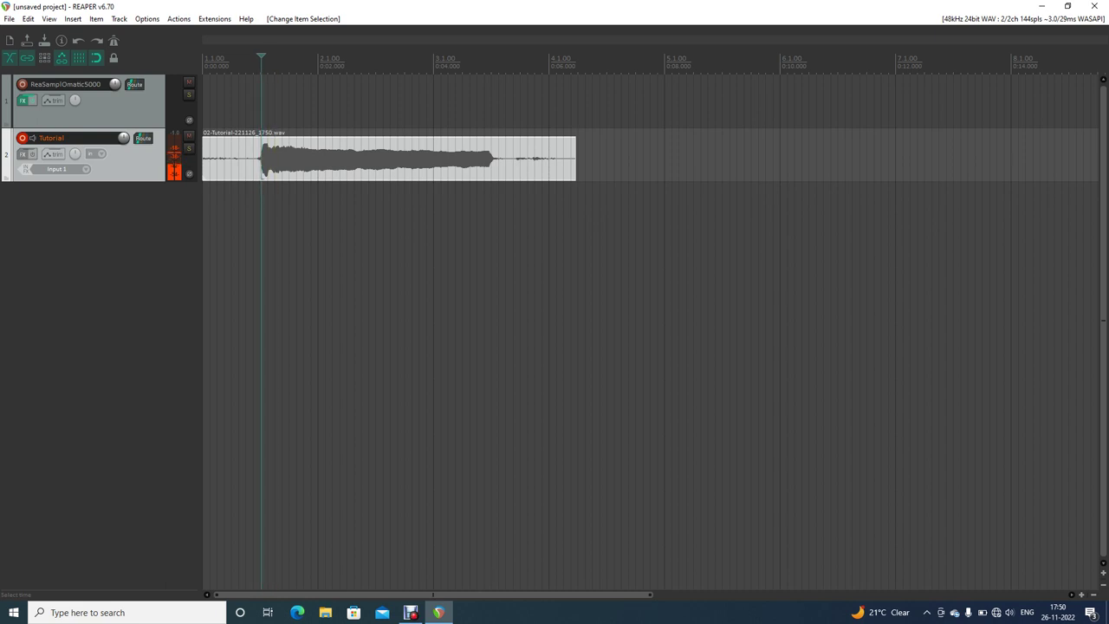
{"action": "key", "text": "space"}
{"action": "key", "text": "space"}
{"action": "key", "text": "Right"}
{"action": "key", "text": "Right"}
{"action": "key", "text": "Right"}
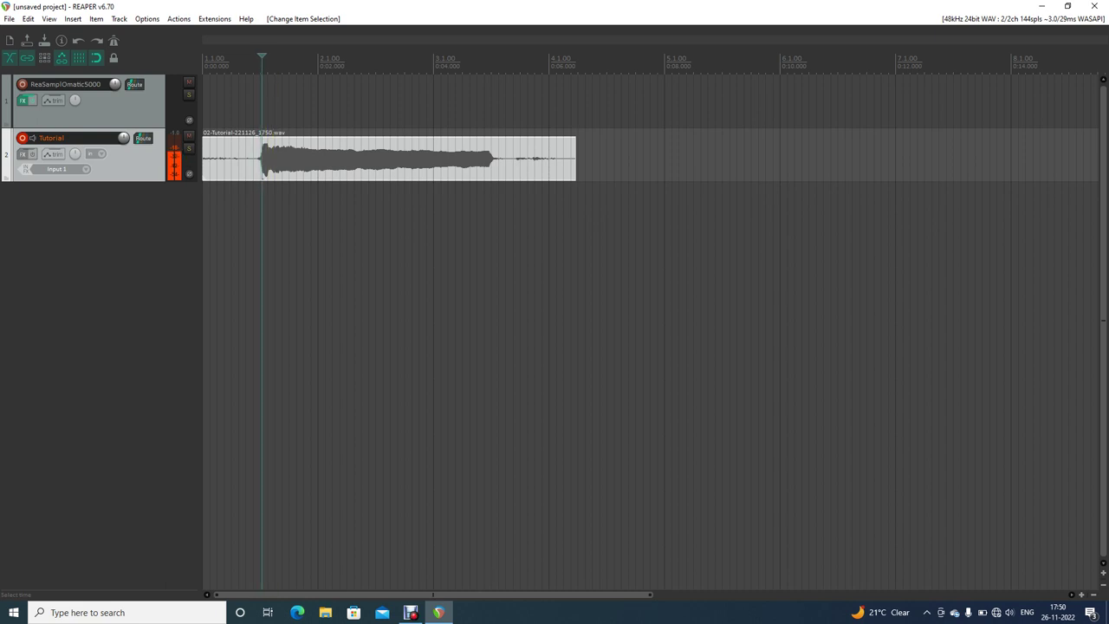
{"action": "key", "text": "space"}
{"action": "key", "text": "space"}
{"action": "key", "text": "space"}
{"action": "key", "text": "space"}
{"action": "key", "text": "s"}
{"action": "key", "text": "ctrl+Left"}
{"action": "key", "text": "Delete"}
Step: Add a 0.06 s fade-in to the start of the trimmed recording and play it back
{"action": "key", "text": "ctrl+Right"}
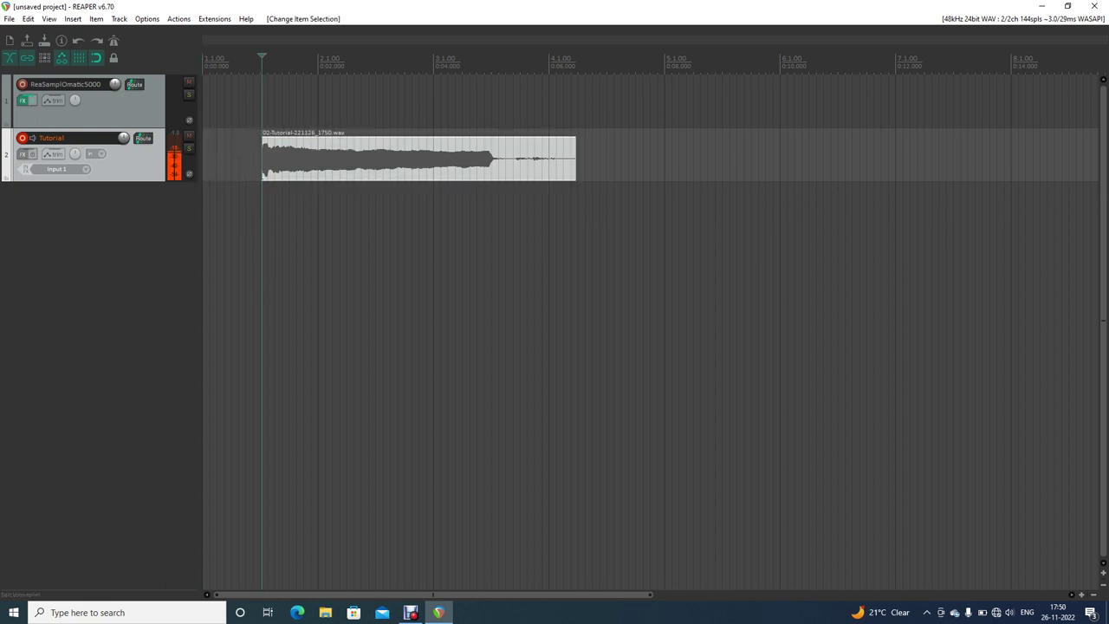
{"action": "key", "text": "Right"}
{"action": "key", "text": "Right"}
{"action": "key", "text": "Right"}
{"action": "key", "text": "Right"}
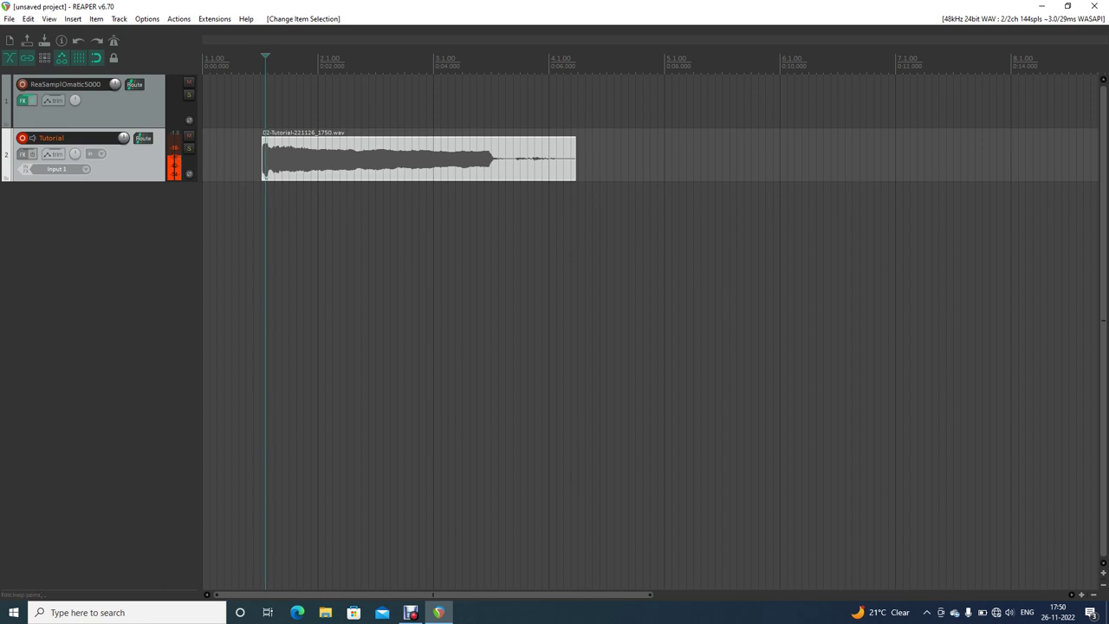
{"action": "key", "text": "d"}
{"action": "key", "text": "ctrl+Left"}
{"action": "key", "text": "space"}
{"action": "key", "text": "space"}
{"action": "key", "text": "space"}
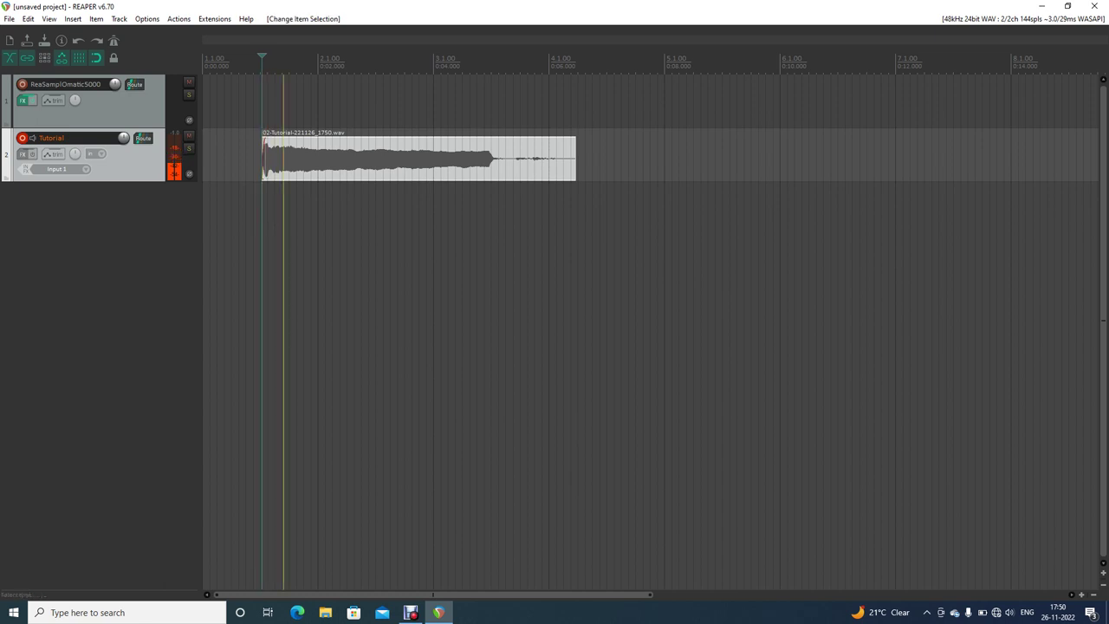
{"action": "key", "text": "space"}
Step: Find where the sound ends, split the item there at about 4.99 s and delete the remaining tail
{"action": "key", "text": "End"}
{"action": "key", "text": "space"}
{"action": "key", "text": "Page_Up"}
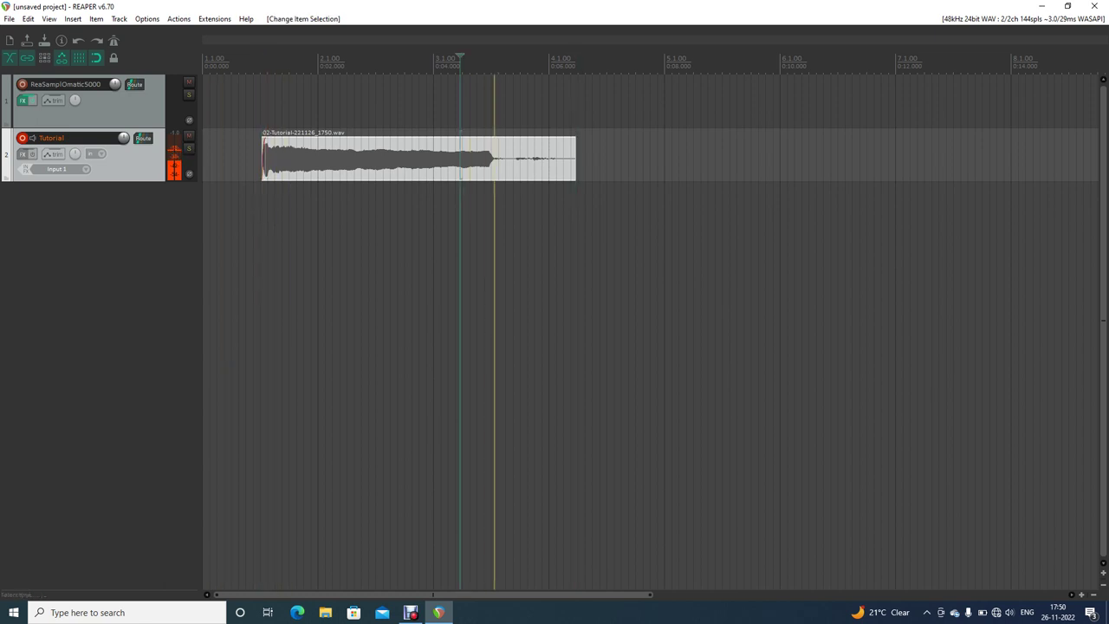
{"action": "key", "text": "space"}
{"action": "key", "text": "space"}
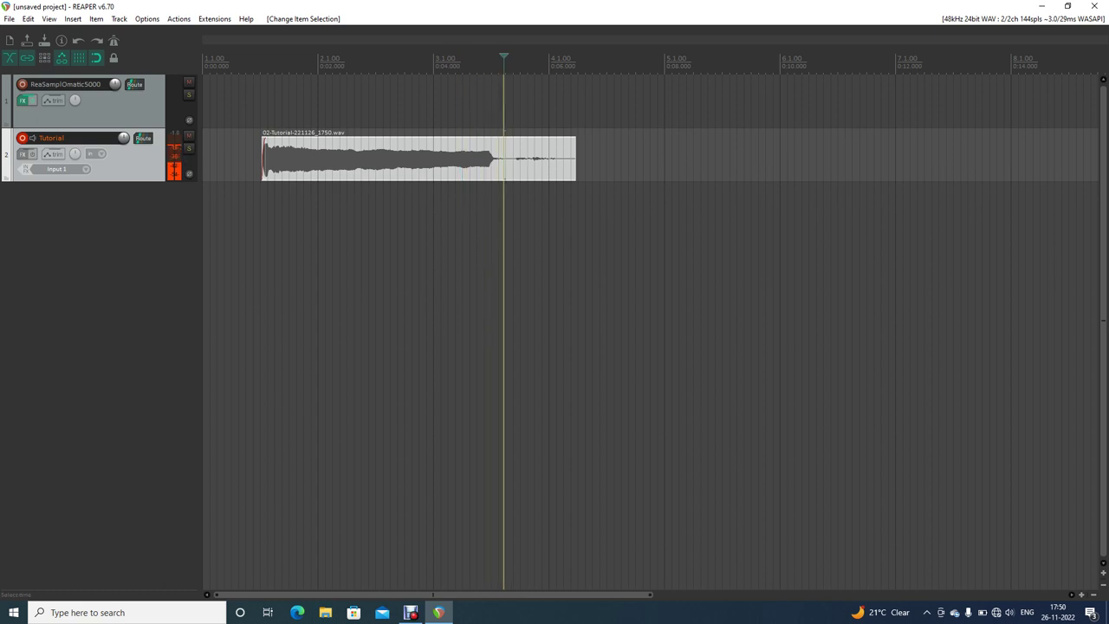
{"action": "key", "text": "Left"}
{"action": "key", "text": "Left"}
{"action": "key", "text": "Left"}
{"action": "key", "text": "Left"}
{"action": "key", "text": "Left"}
{"action": "key", "text": "Left"}
{"action": "key", "text": "Left"}
{"action": "key", "text": "Left"}
{"action": "key", "text": "Left"}
{"action": "key", "text": "Left"}
{"action": "key", "text": "Left"}
{"action": "key", "text": "Left"}
{"action": "key", "text": "Left"}
{"action": "key", "text": "Left"}
{"action": "key", "text": "Left"}
{"action": "key", "text": "Left"}
{"action": "key", "text": "Left"}
{"action": "key", "text": "Left"}
{"action": "key", "text": "Left"}
{"action": "key", "text": "Left"}
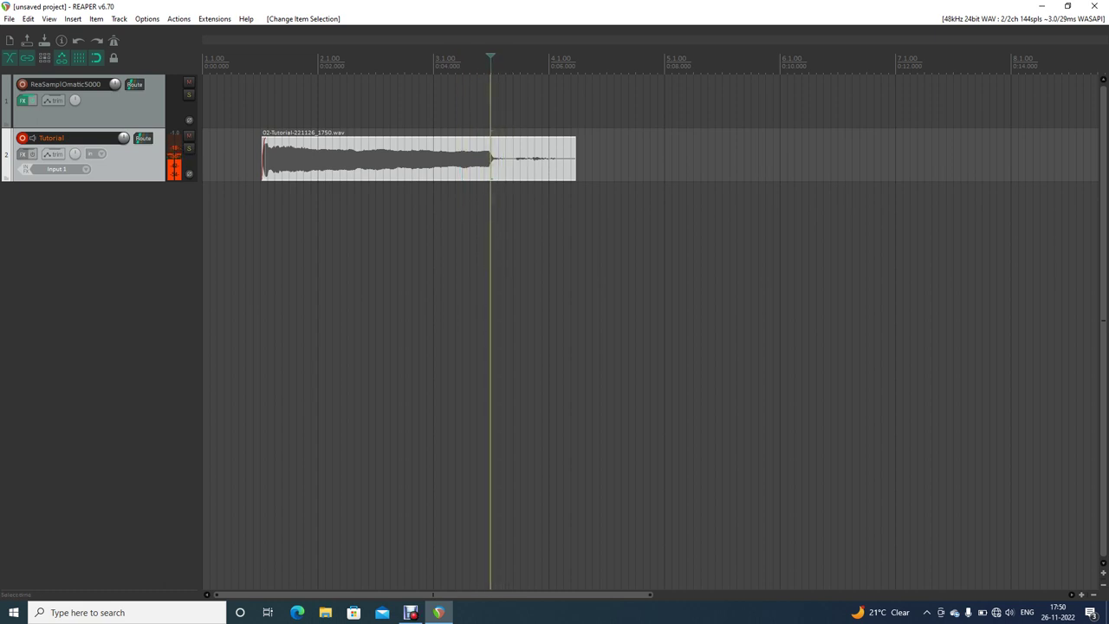
{"action": "key", "text": "s"}
{"action": "left_click", "coordinate": [533, 158]}
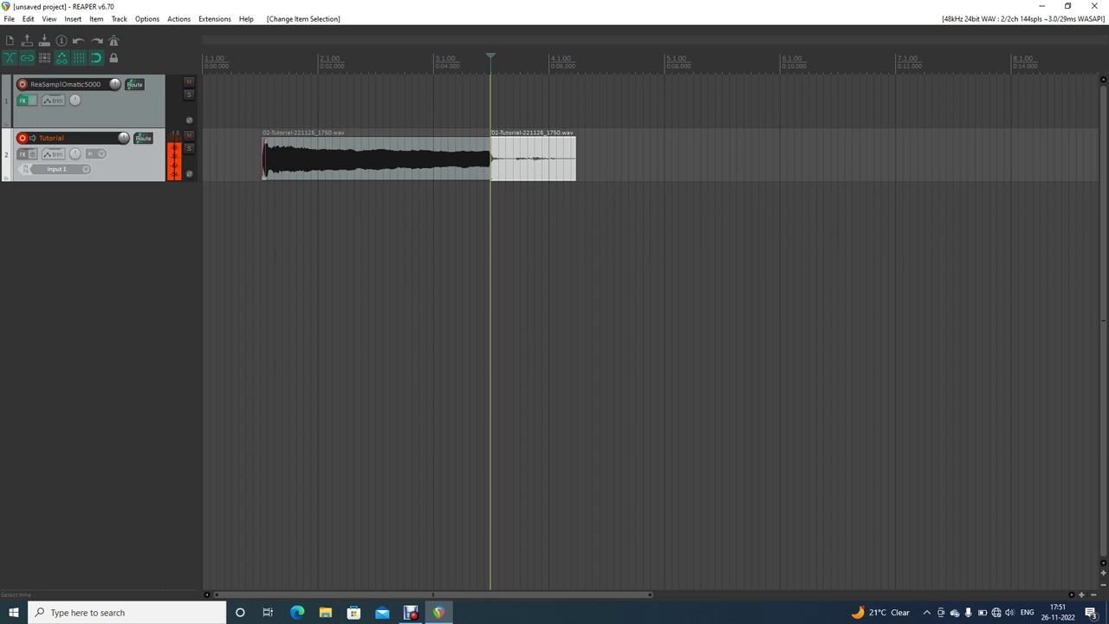
{"action": "key", "text": "Delete"}
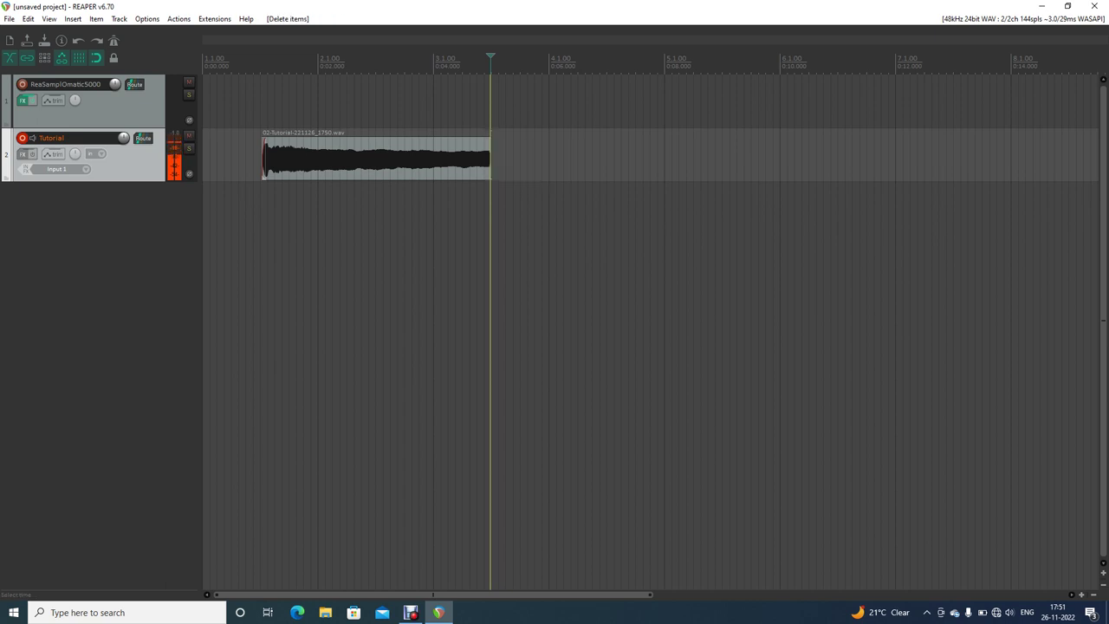
Step: Set the trimmed item's take name to Tutorial in its item properties
{"action": "left_click", "coordinate": [265, 159]}
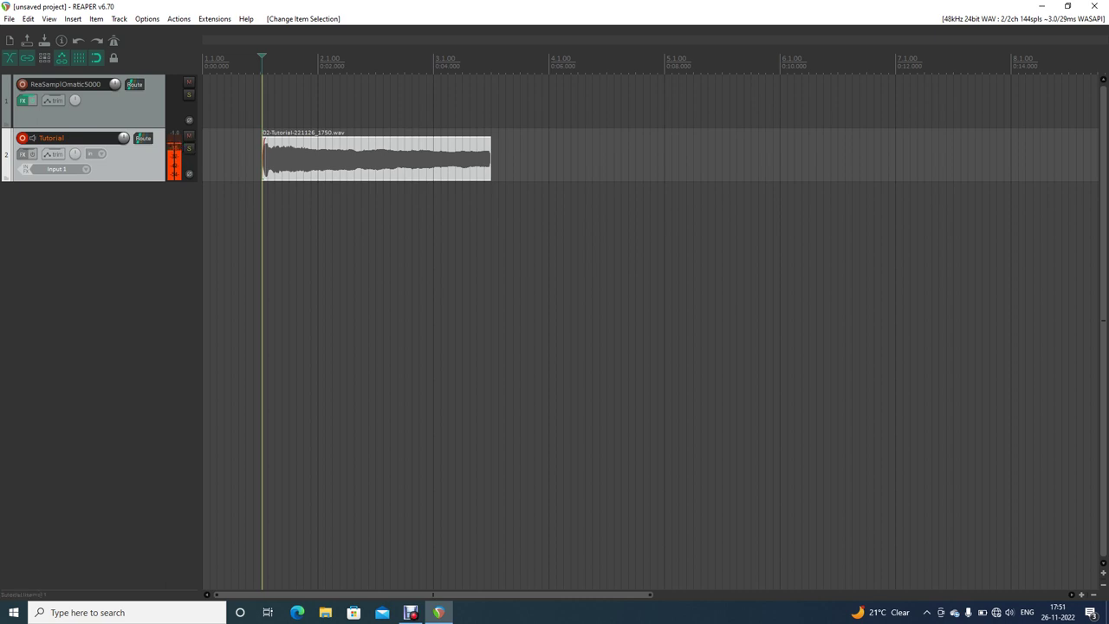
{"action": "key", "text": "F2"}
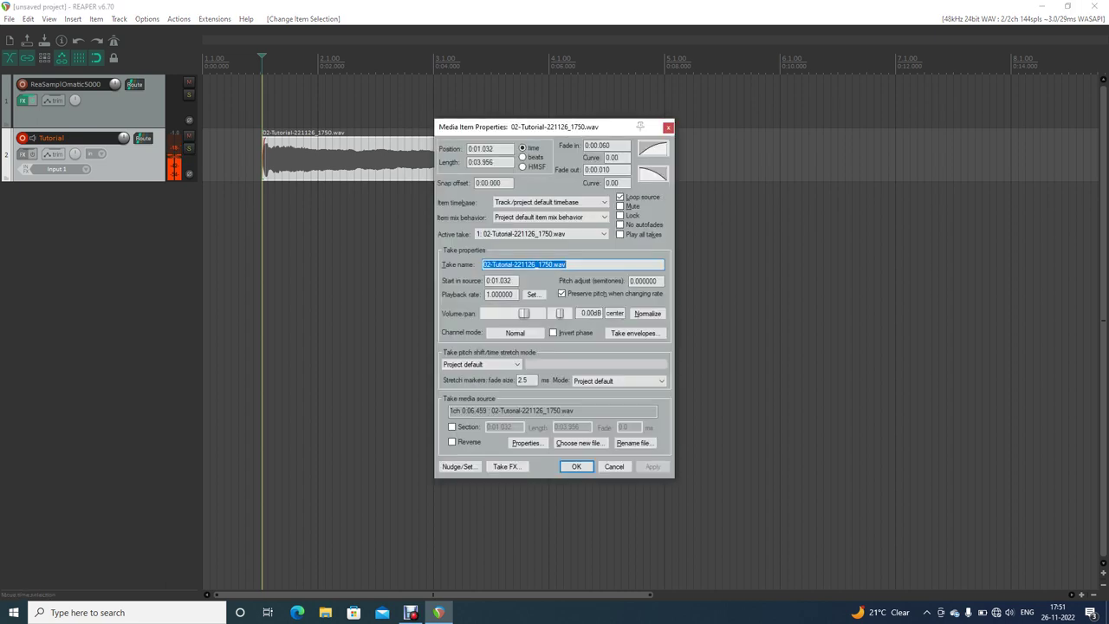
{"action": "type", "text": "Tu"}
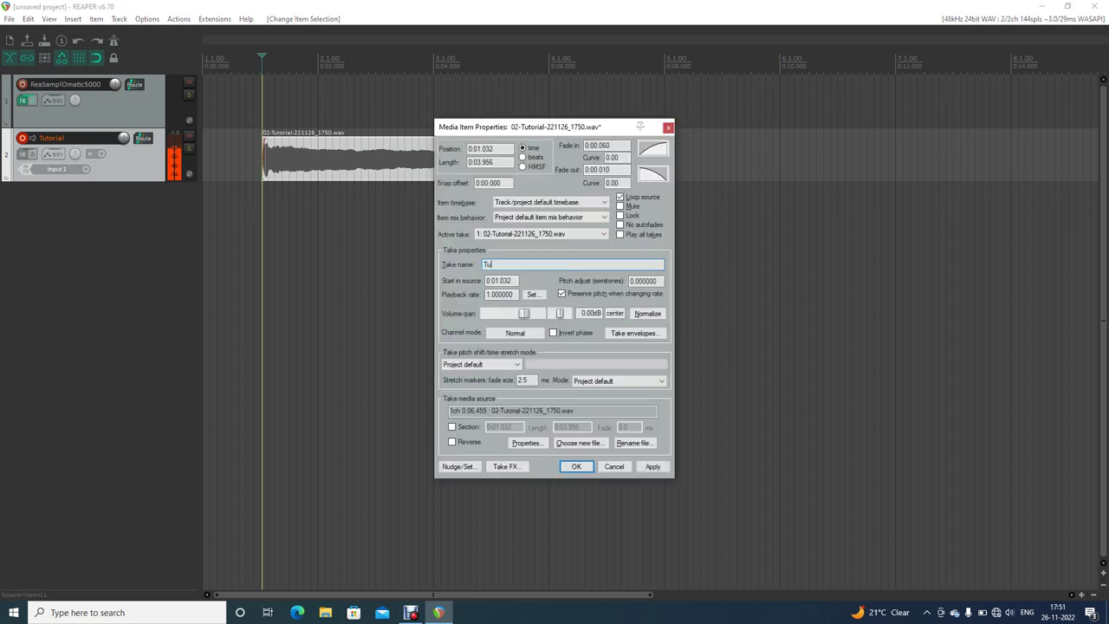
{"action": "type", "text": "torial"}
{"action": "key", "text": "Return"}
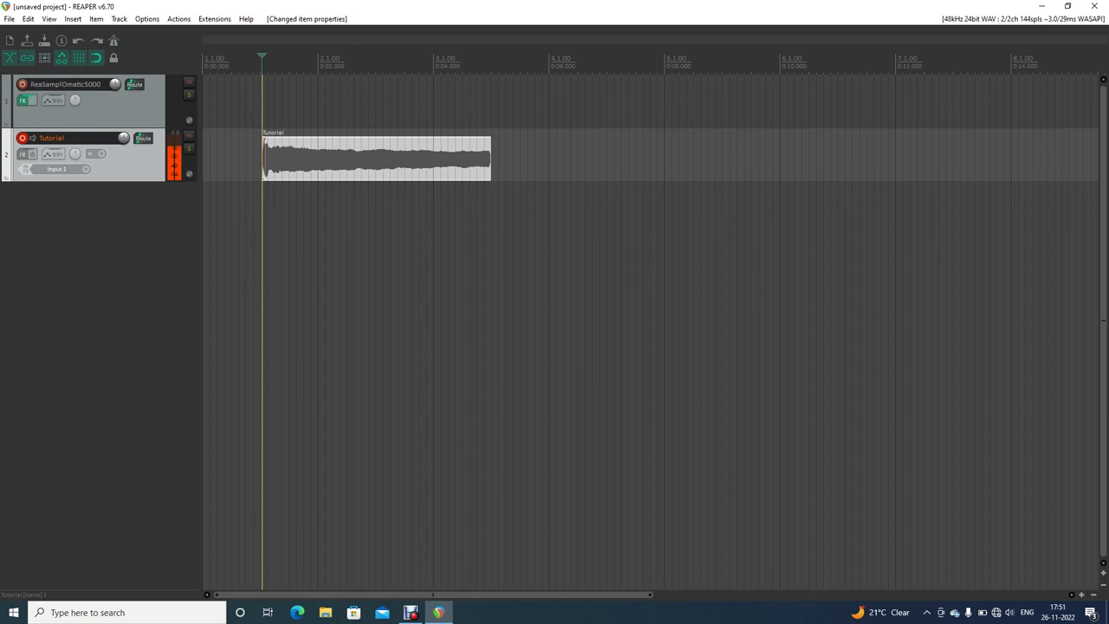
Step: Disarm the Tutorial track and glue the trimmed item into a new audio file
{"action": "left_click", "coordinate": [22, 138]}
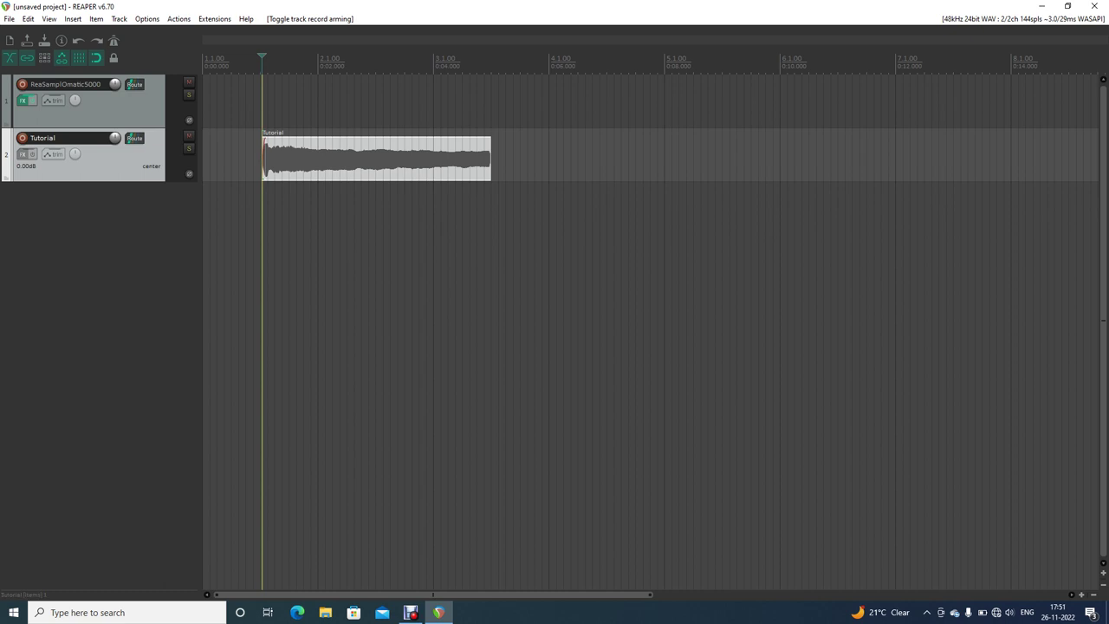
{"action": "left_click", "coordinate": [376, 160]}
{"action": "key", "text": "ctrl+g"}
{"action": "left_click", "coordinate": [377, 160]}
Step: Select the ReaSamplOmatic5000 track and arm it for recording
{"action": "left_click", "coordinate": [346, 101]}
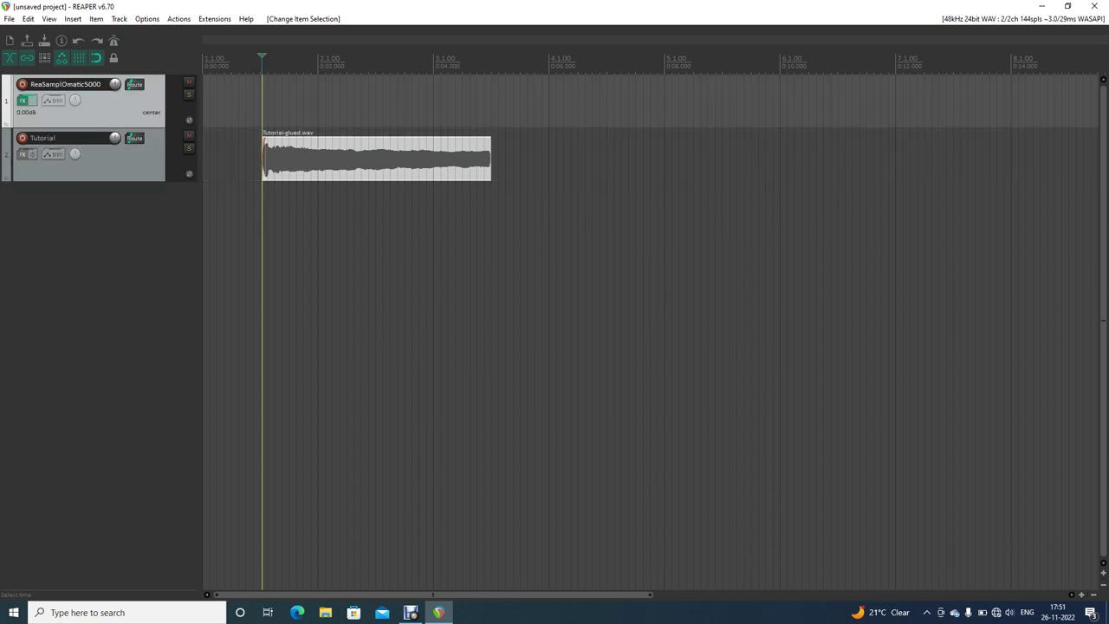
{"action": "left_click", "coordinate": [23, 84]}
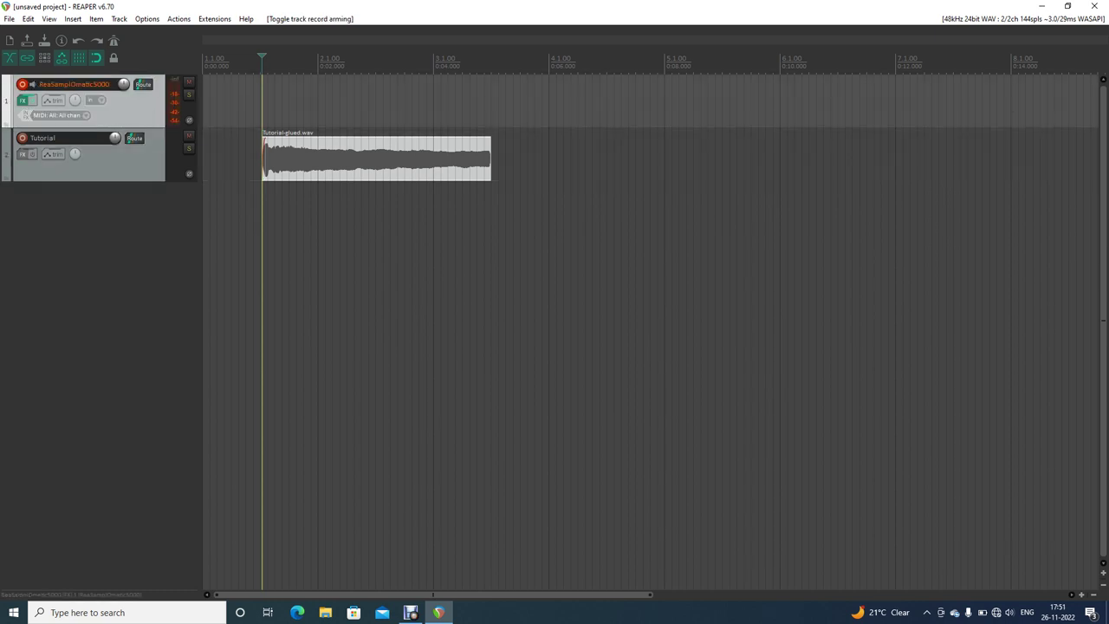
Step: Import the selected Tutorial-glued item from the arrange view into the ReaSamplOmatic5000 instrument on track 1
{"action": "left_click", "coordinate": [23, 100]}
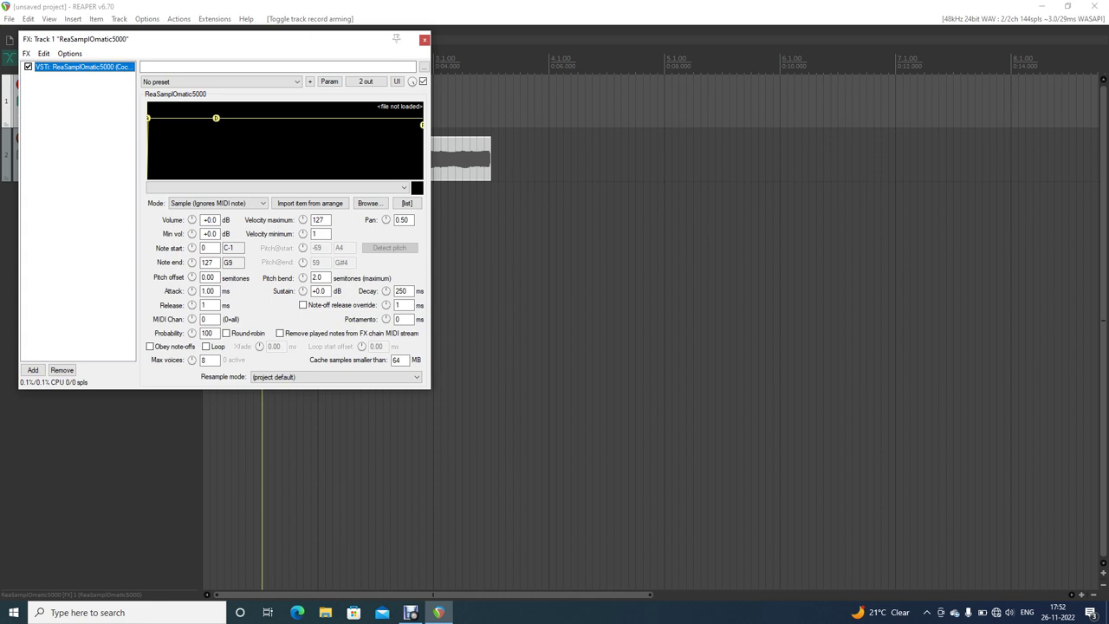
{"action": "key", "text": "Tab"}
{"action": "key", "text": "Tab"}
{"action": "key", "text": "Tab"}
{"action": "key", "text": "Tab"}
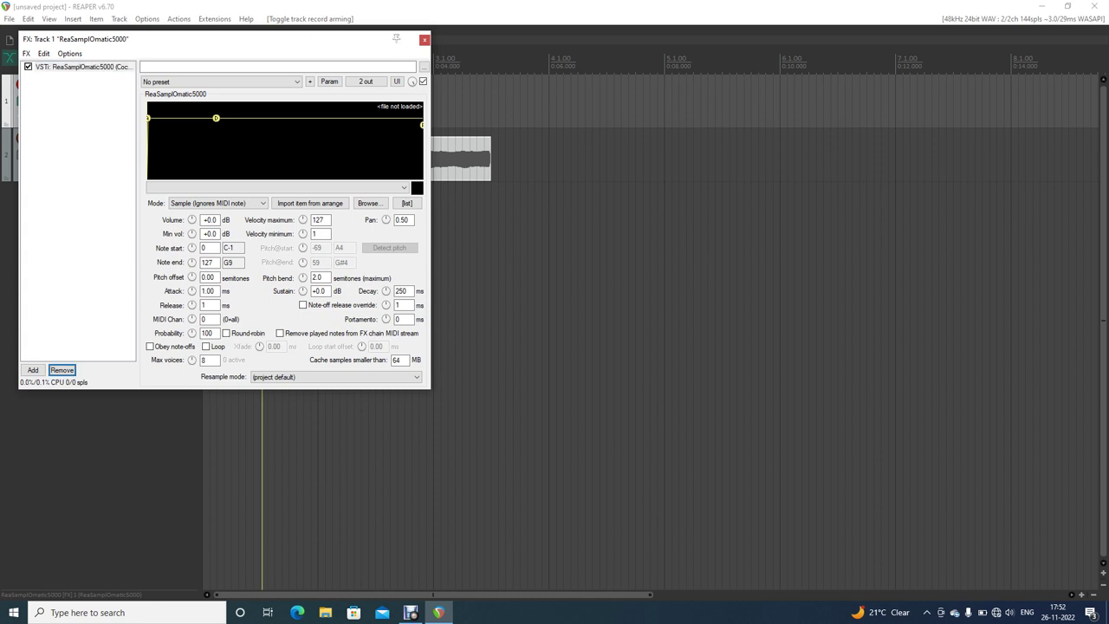
{"action": "key", "text": "Tab"}
{"action": "key", "text": "Tab"}
{"action": "key", "text": "Tab"}
{"action": "key", "text": "Tab"}
{"action": "key", "text": "Tab"}
{"action": "key", "text": "Tab"}
{"action": "key", "text": "shift+Tab"}
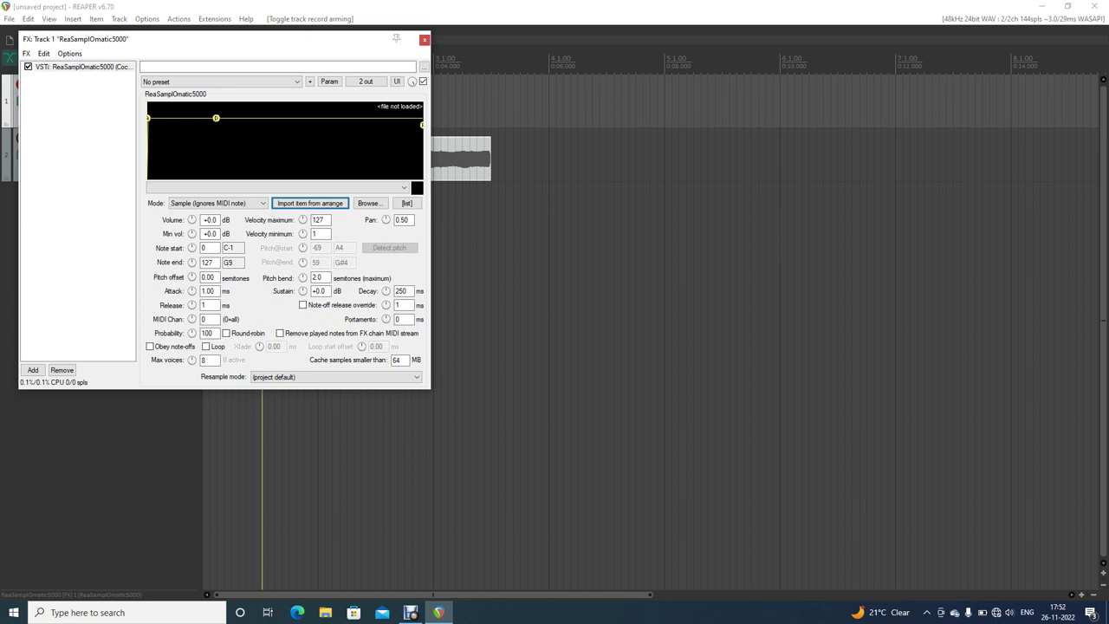
{"action": "key", "text": "Tab"}
{"action": "key", "text": "shift+Tab"}
{"action": "left_click", "coordinate": [310, 204]}
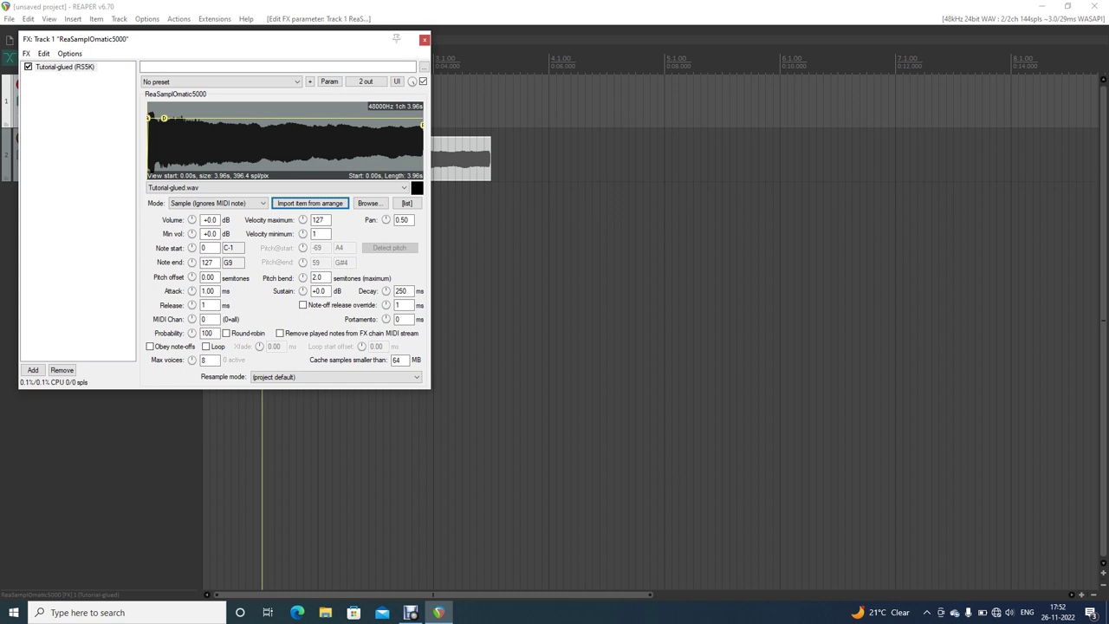
Step: Look through the sampler's parameter fields with the imported sample loaded
{"action": "key", "text": "Tab"}
{"action": "key", "text": "Tab"}
{"action": "key", "text": "Tab"}
{"action": "key", "text": "Tab"}
{"action": "key", "text": "Tab"}
{"action": "key", "text": "Tab"}
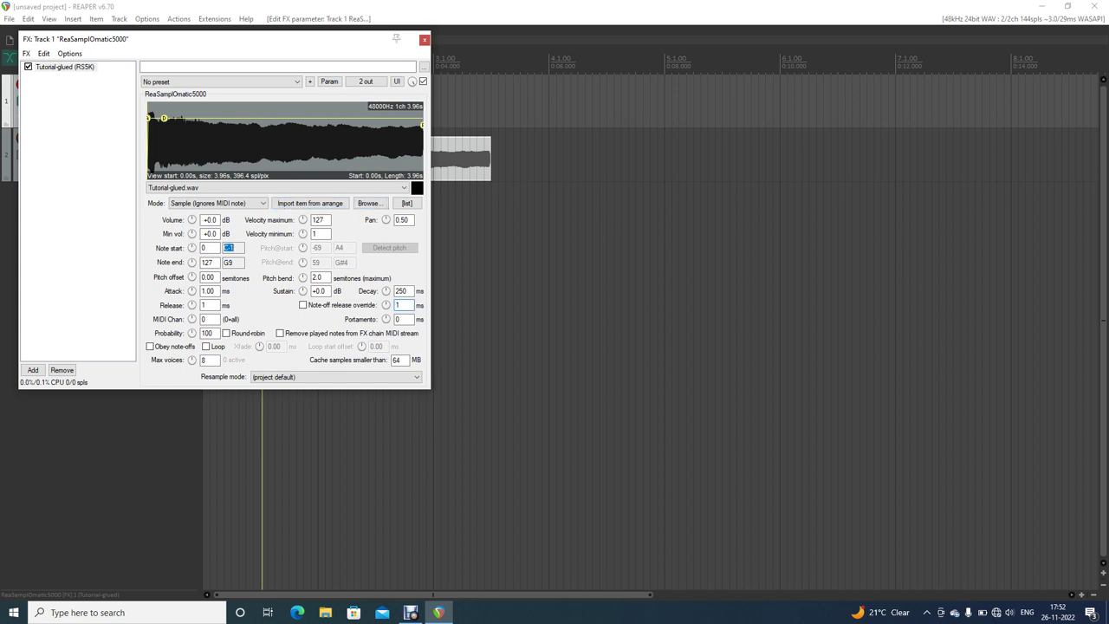
{"action": "key", "text": "Tab"}
{"action": "key", "text": "Tab"}
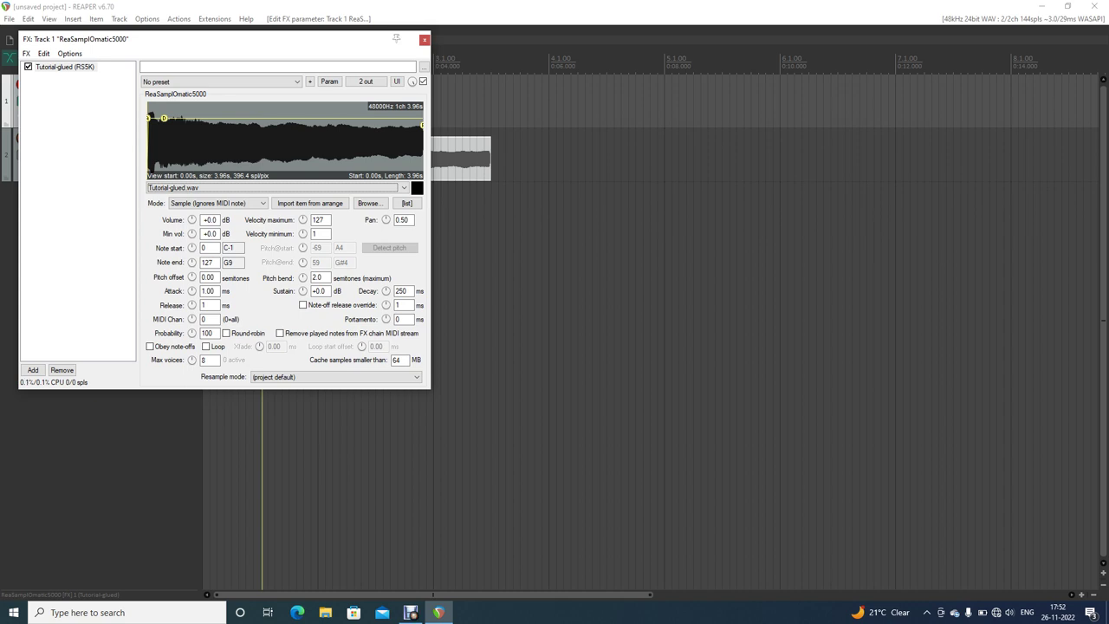
Step: Close the sampler window and audition the imported sample on the virtual MIDI keyboard, dismissing the keyboard when done
{"action": "key", "text": "space"}
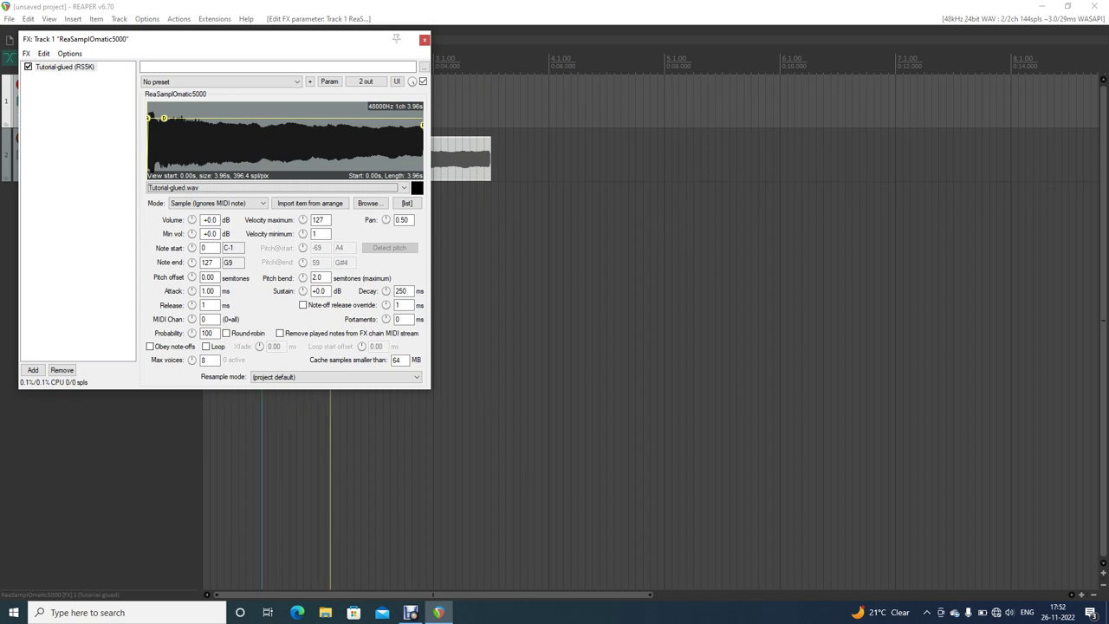
{"action": "key", "text": "Escape"}
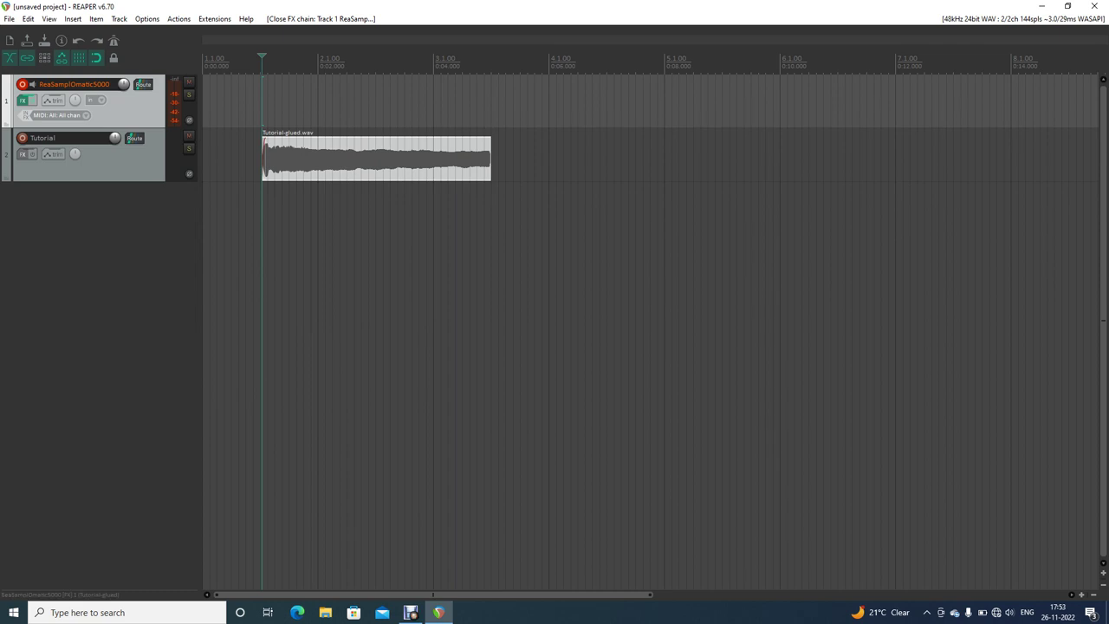
{"action": "key", "text": "alt+b"}
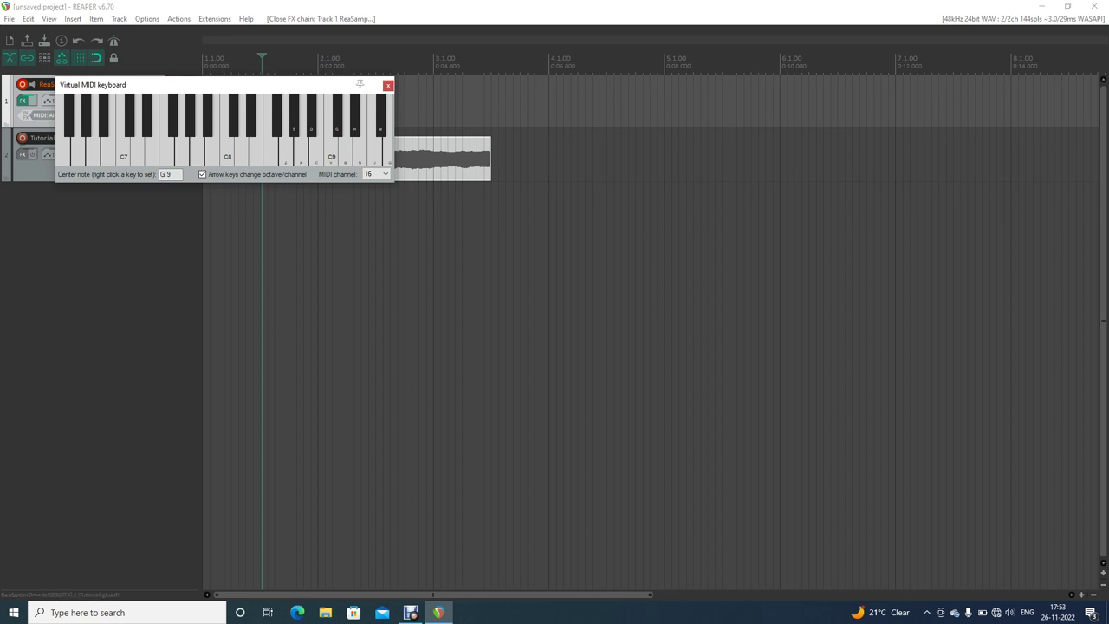
{"action": "key", "text": "alt+b"}
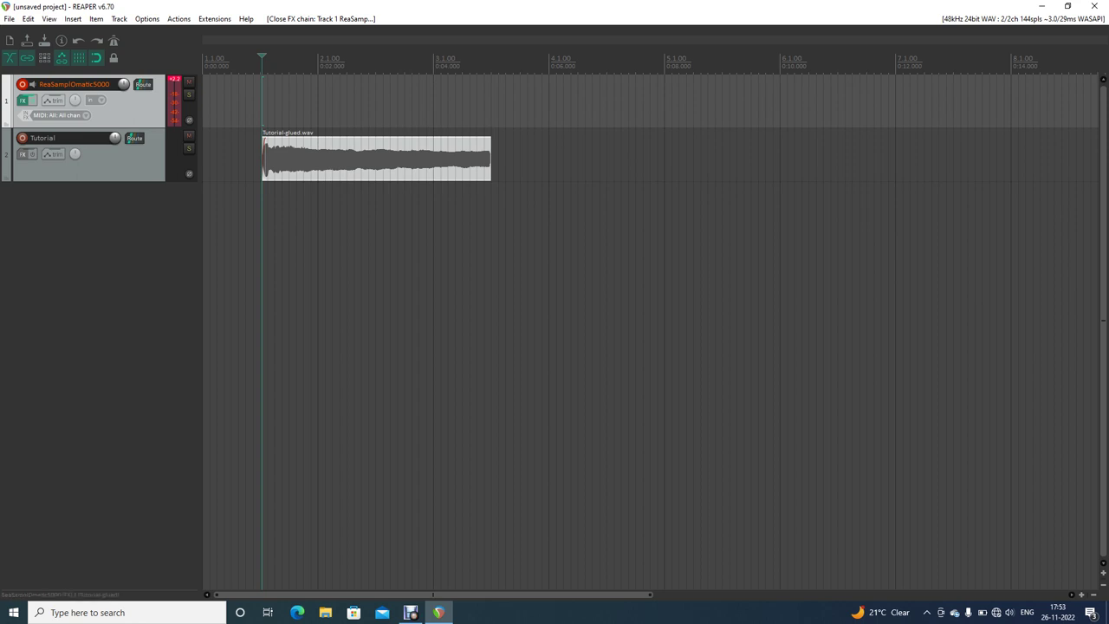
Step: Enable the Obey note-offs option in the track's sampler settings and close the effect window
{"action": "left_click", "coordinate": [22, 100]}
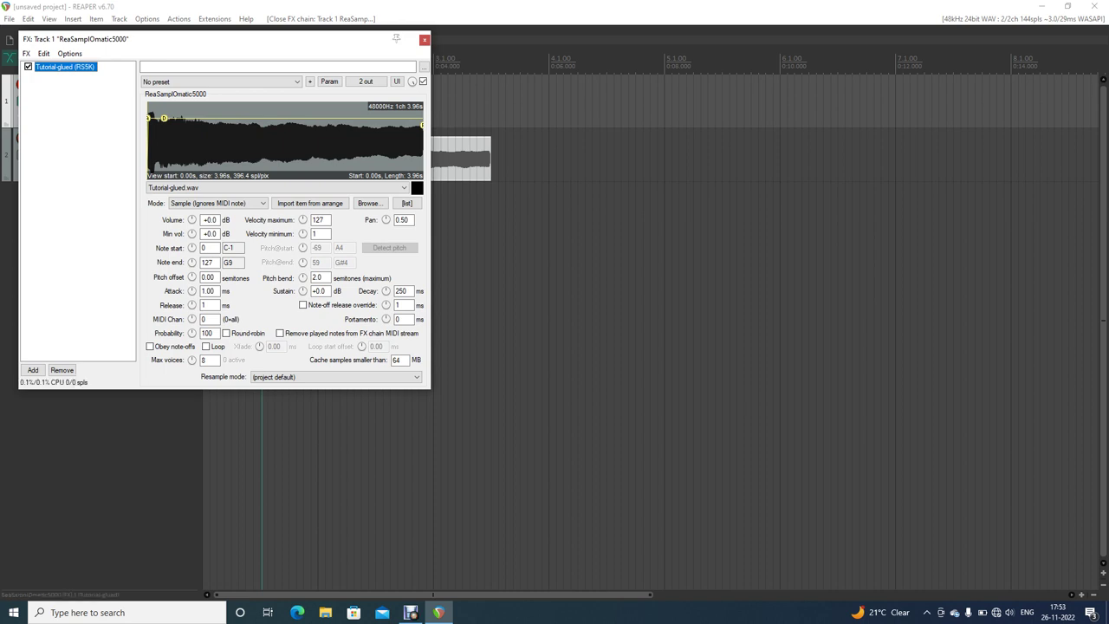
{"action": "key", "text": "shift+Tab"}
{"action": "key", "text": "shift+Tab"}
{"action": "key", "text": "shift+Tab"}
{"action": "key", "text": "shift+Tab"}
{"action": "key", "text": "shift+Tab"}
{"action": "key", "text": "shift+Tab"}
{"action": "key", "text": "shift+Tab"}
{"action": "key", "text": "shift+Tab"}
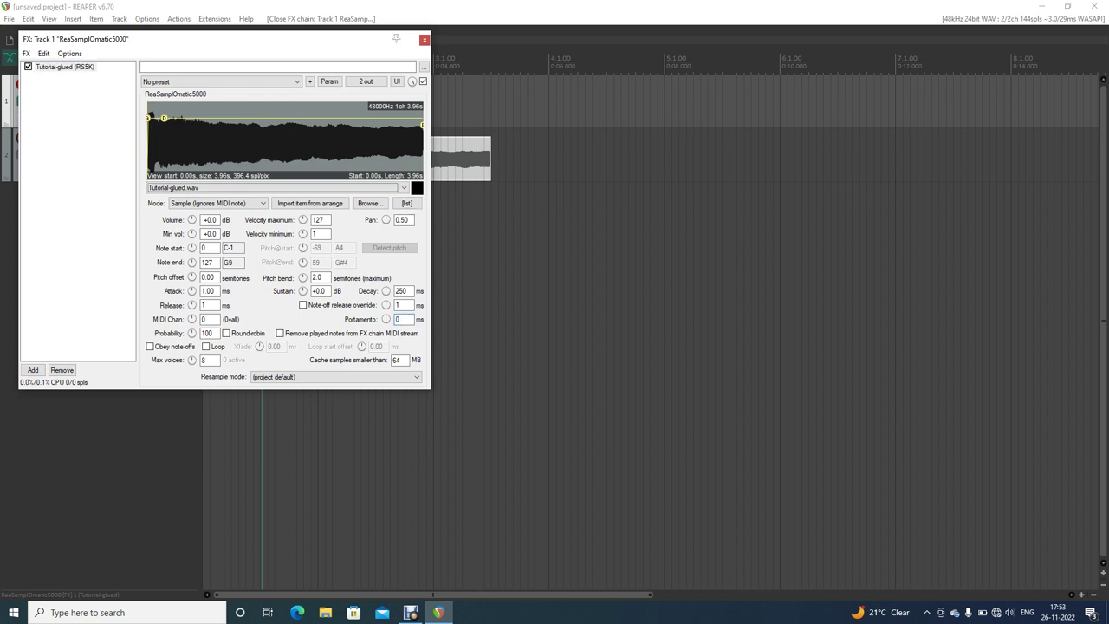
{"action": "key", "text": "shift+Tab"}
{"action": "key", "text": "shift+Tab"}
{"action": "key", "text": "shift+Tab"}
{"action": "key", "text": "shift+Tab"}
{"action": "key", "text": "shift+Tab"}
{"action": "key", "text": "shift+Tab"}
{"action": "key", "text": "shift+Tab"}
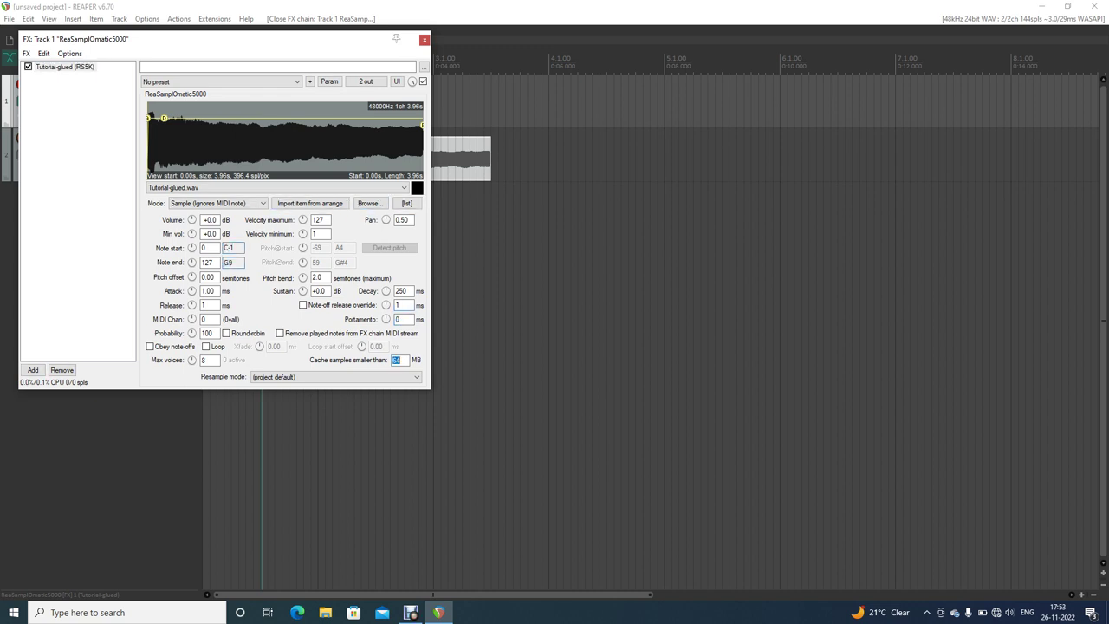
{"action": "key", "text": "shift+Tab"}
{"action": "key", "text": "shift+Tab"}
{"action": "key", "text": "shift+Tab"}
{"action": "key", "text": "shift+Tab"}
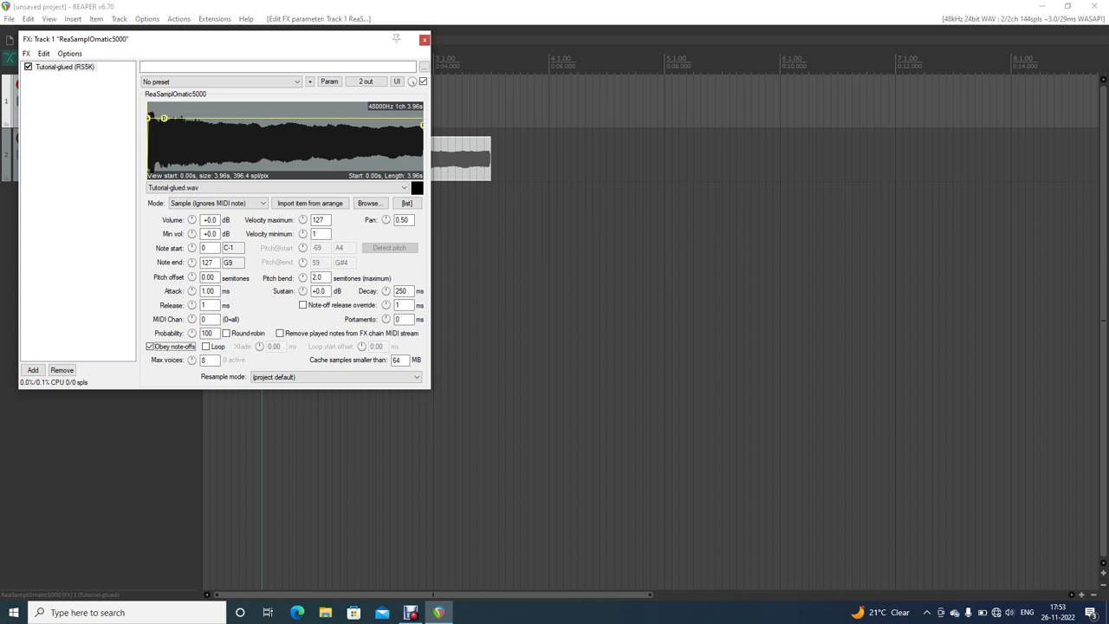
{"action": "left_click", "coordinate": [424, 40]}
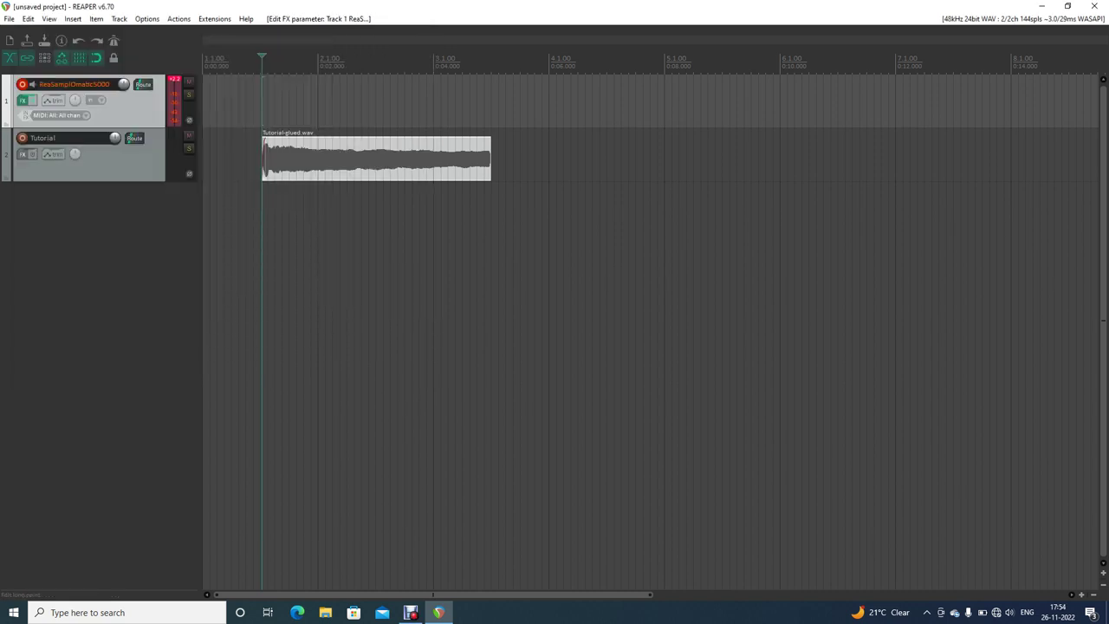
Step: Audition short notes on the virtual MIDI keyboard at center note G9 to hear how the sample responds, and dismiss the keyboard
{"action": "key", "text": "alt+b"}
{"action": "key", "text": "n"}
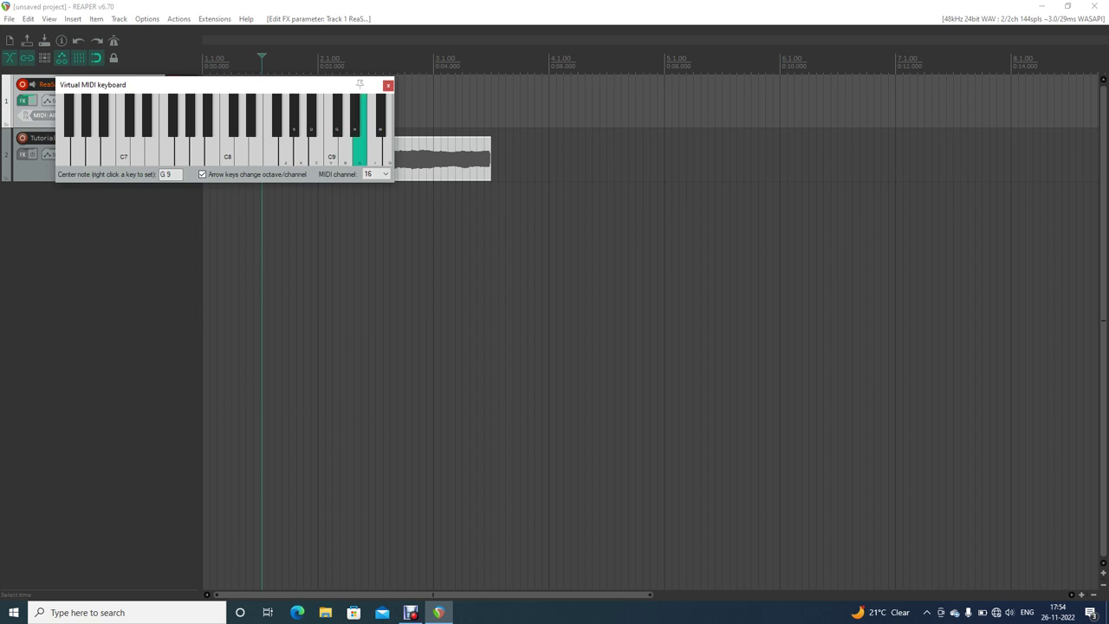
{"action": "key", "text": "n"}
{"action": "key", "text": "c"}
{"action": "key", "text": "n"}
{"action": "key", "text": "c"}
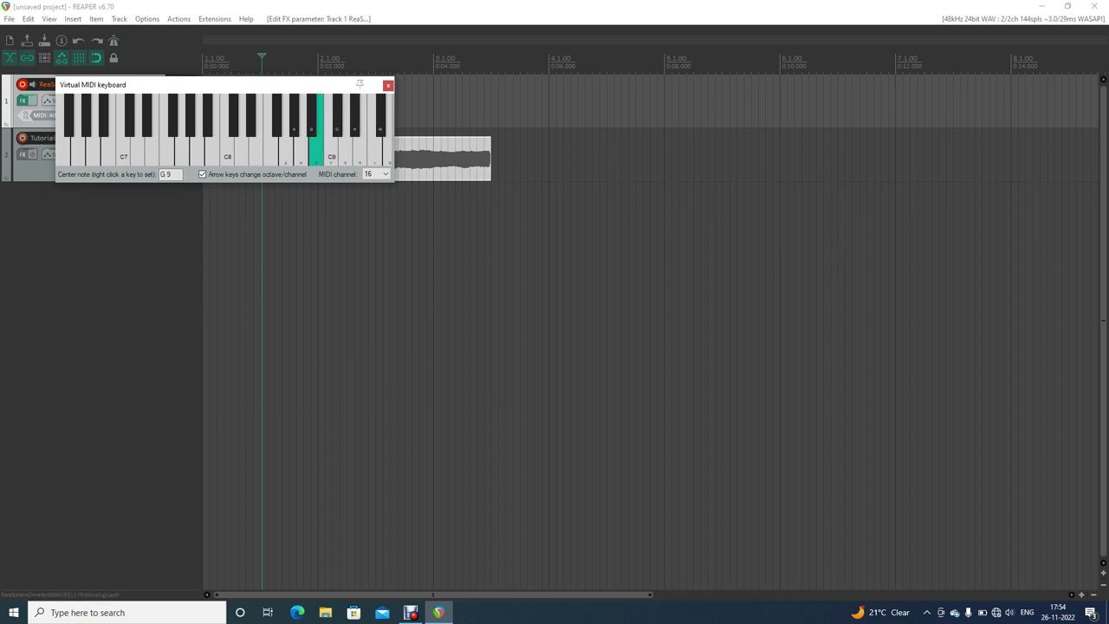
{"action": "key", "text": "m"}
{"action": "key", "text": "c"}
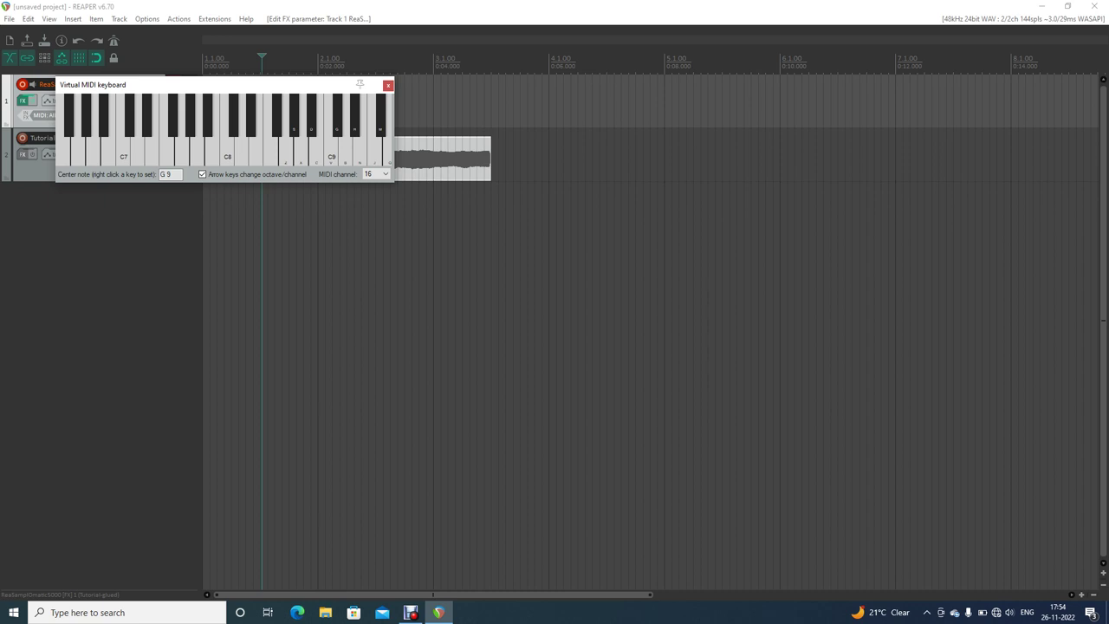
{"action": "key", "text": "z"}
{"action": "key", "text": "z"}
{"action": "key", "text": "q"}
{"action": "key", "text": "m"}
{"action": "key", "text": "v"}
{"action": "key", "text": "c"}
{"action": "key", "text": "x"}
{"action": "key", "text": "Escape"}
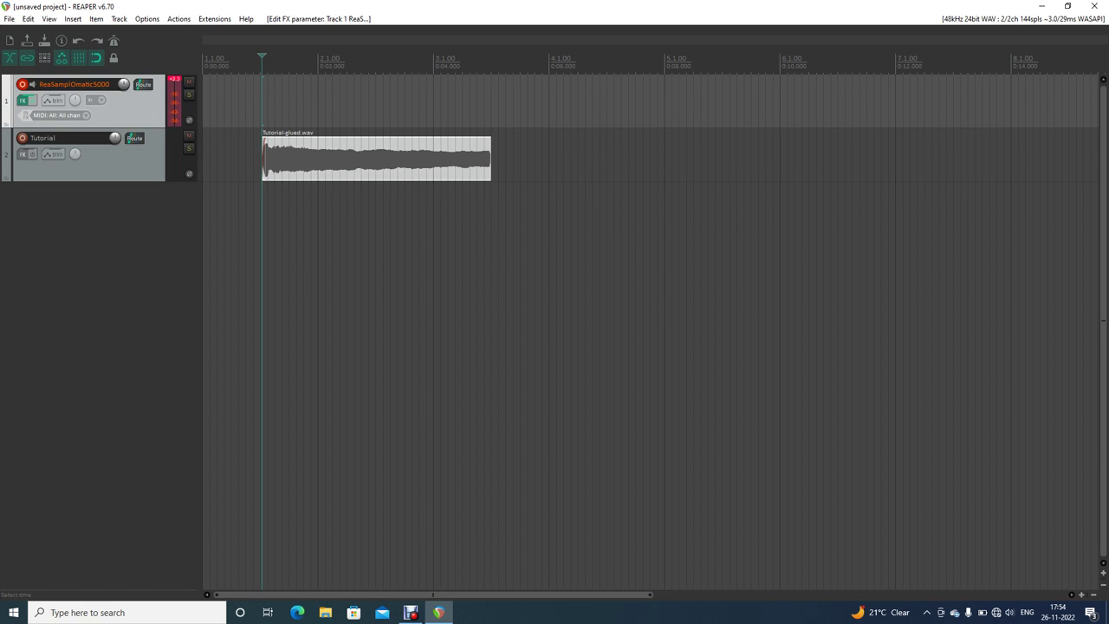
Step: Set the sampler's mode to Note (Semitone shifted) and close the effect window
{"action": "key", "text": "f"}
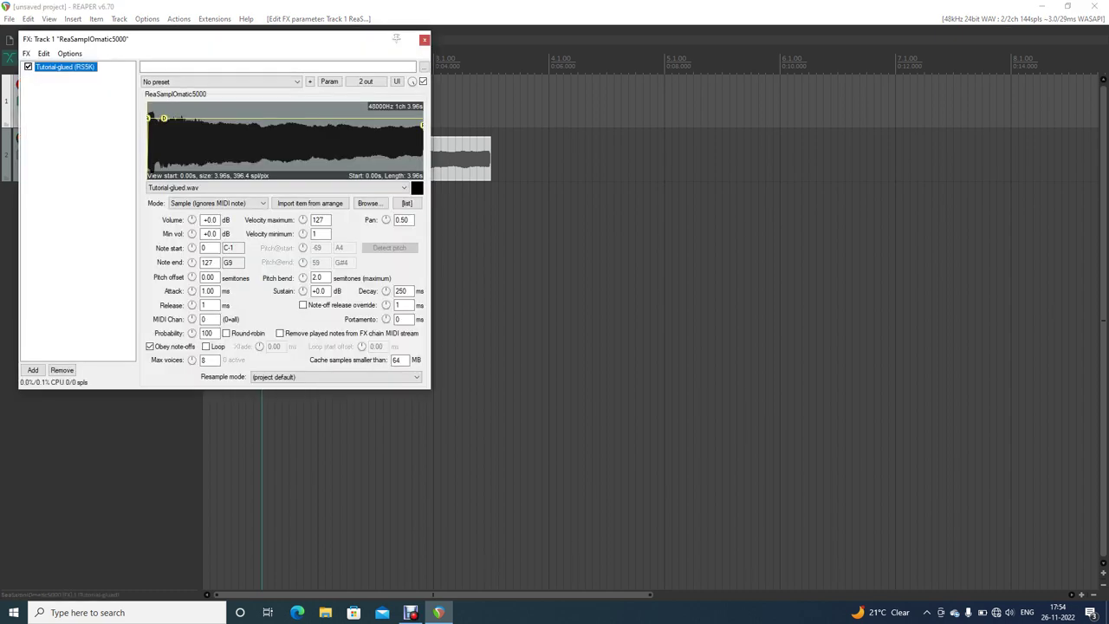
{"action": "key", "text": "shift+Tab"}
{"action": "key", "text": "shift+Tab"}
{"action": "key", "text": "shift+Tab"}
{"action": "key", "text": "shift+Tab"}
{"action": "key", "text": "shift+Tab"}
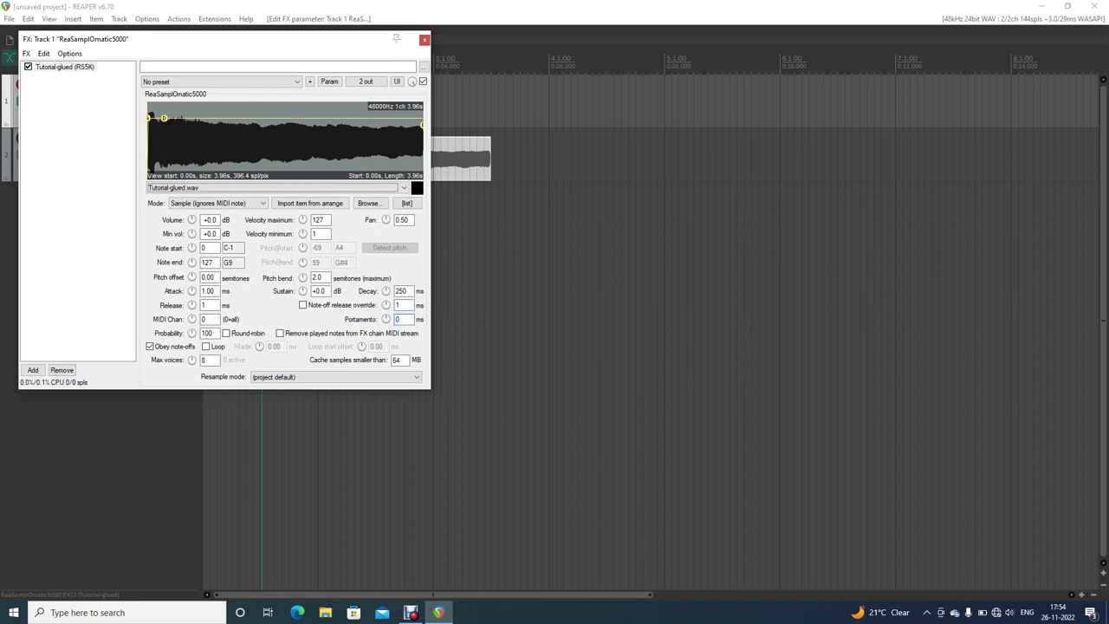
{"action": "key", "text": "shift+Tab"}
{"action": "key", "text": "shift+Tab"}
{"action": "key", "text": "shift+Tab"}
{"action": "key", "text": "shift+Tab"}
{"action": "key", "text": "shift+Tab"}
{"action": "key", "text": "shift+Tab"}
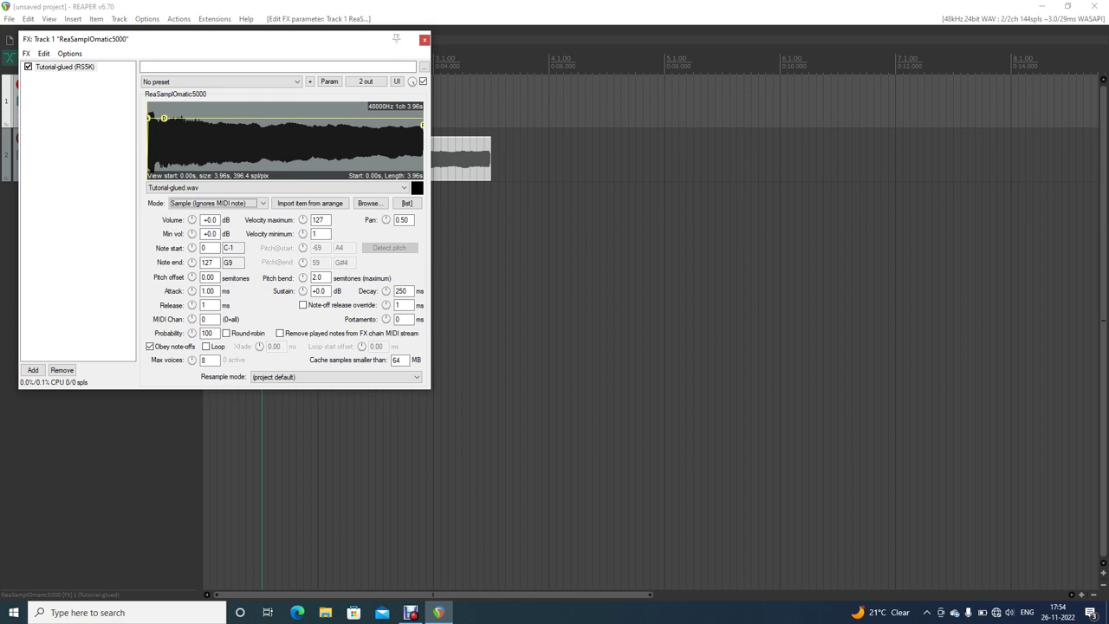
{"action": "key", "text": "Down"}
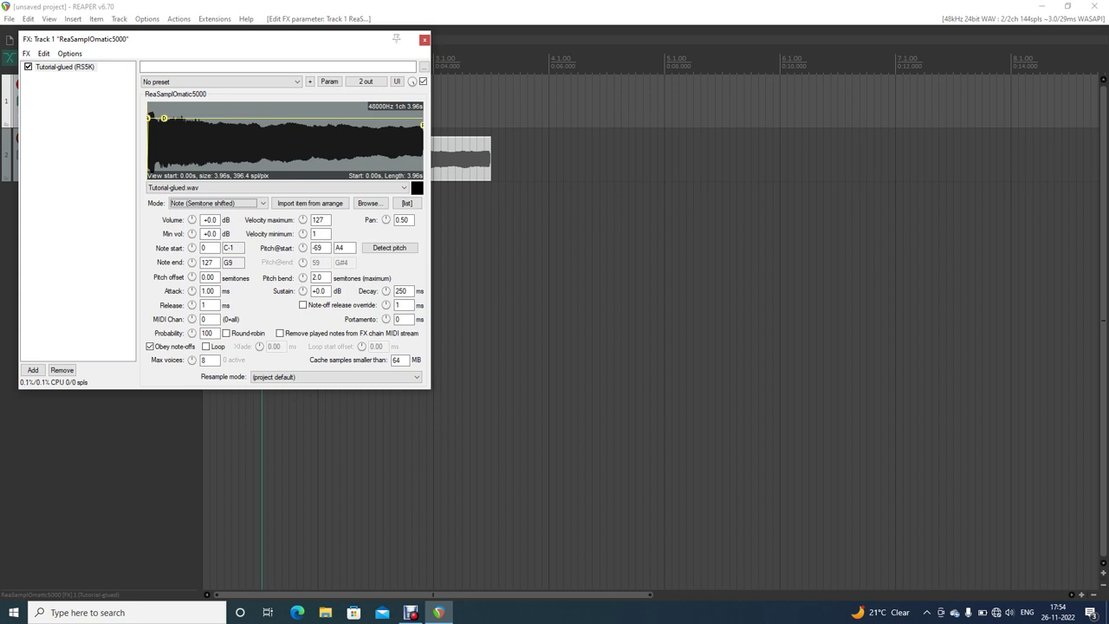
{"action": "key", "text": "Up"}
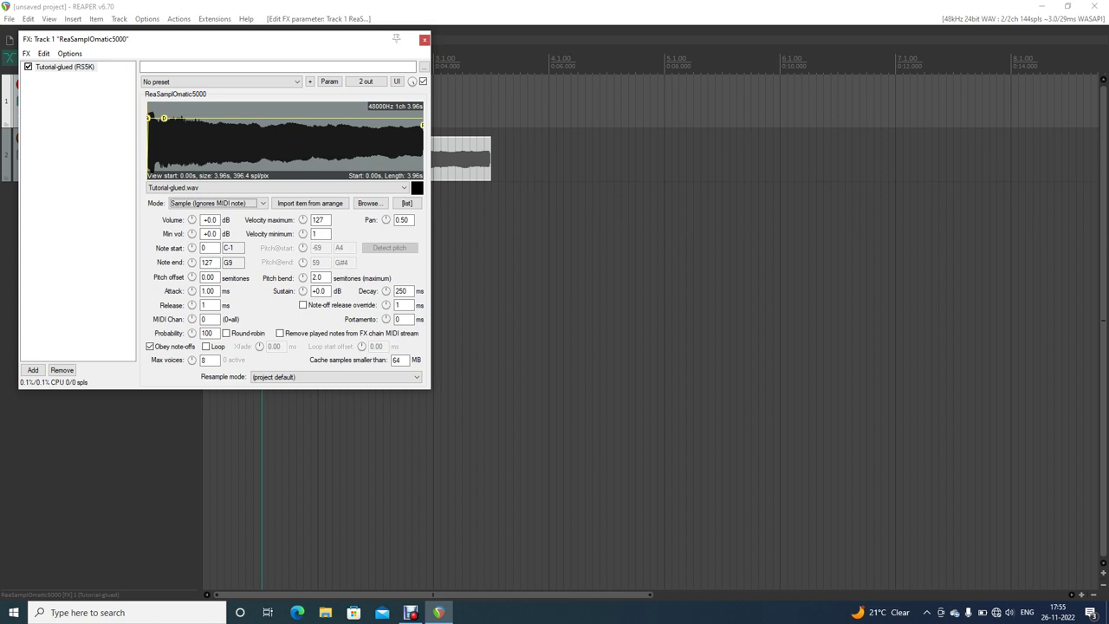
{"action": "key", "text": "Down"}
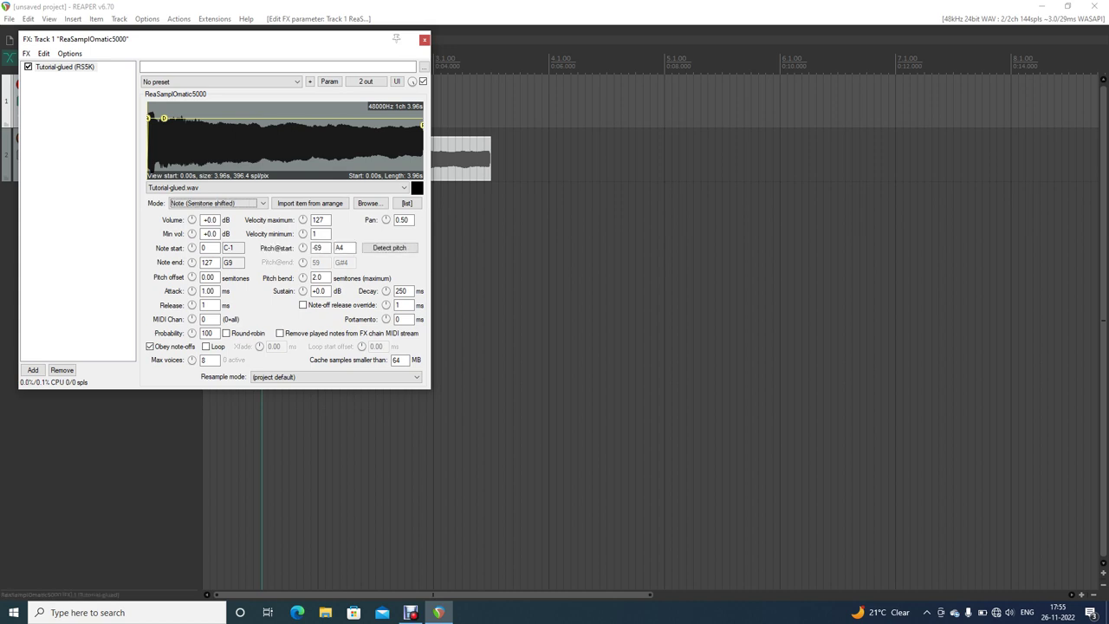
{"action": "key", "text": "Escape"}
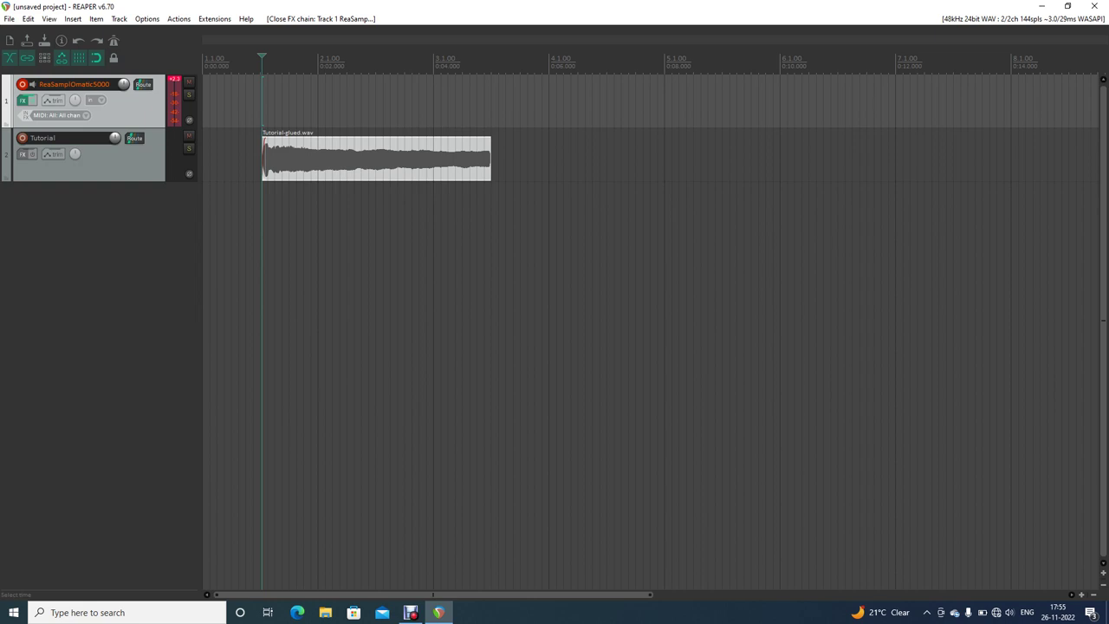
Step: Open the virtual MIDI keyboard, lower its center note to G4 and play ascending notes to test the pitched sample
{"action": "key", "text": "alt+b"}
{"action": "key", "text": "z"}
{"action": "key", "text": "Left"}
{"action": "key", "text": "z"}
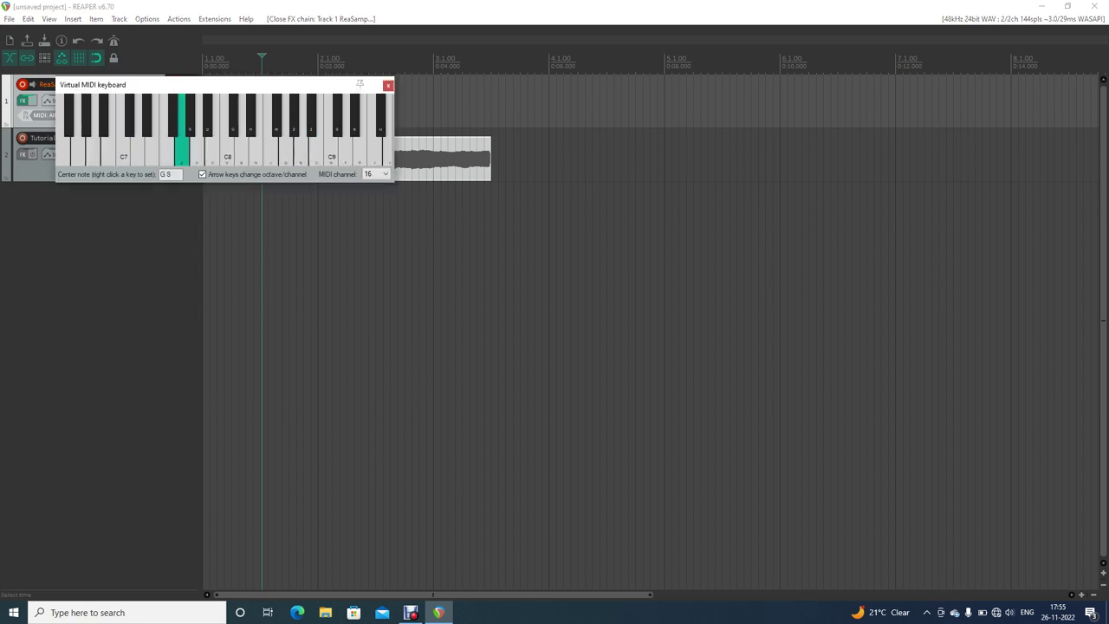
{"action": "key", "text": "Left"}
{"action": "key", "text": "z"}
{"action": "key", "text": "Left"}
{"action": "key", "text": "Left"}
{"action": "key", "text": "z"}
{"action": "key", "text": "x"}
{"action": "key", "text": "c"}
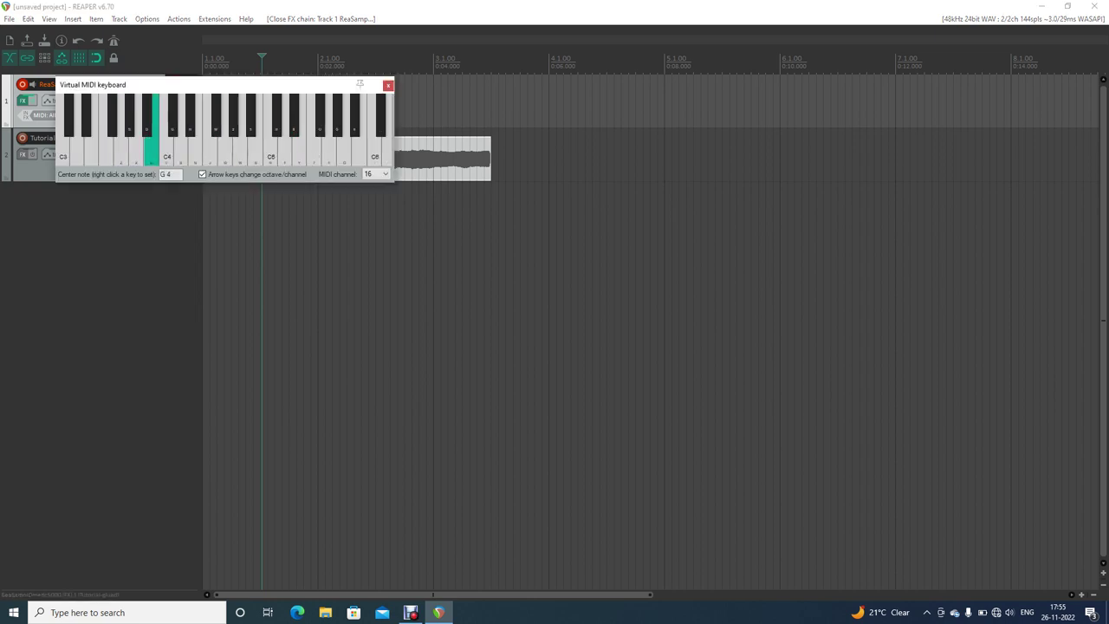
{"action": "key", "text": "v"}
{"action": "key", "text": "b"}
{"action": "key", "text": "n"}
{"action": "key", "text": "j"}
{"action": "key", "text": "comma"}
Step: Raise the virtual MIDI keyboard's center note to G5 and play an ascending scale starting at G4
{"action": "key", "text": "Right"}
{"action": "key", "text": "z"}
{"action": "key", "text": "x"}
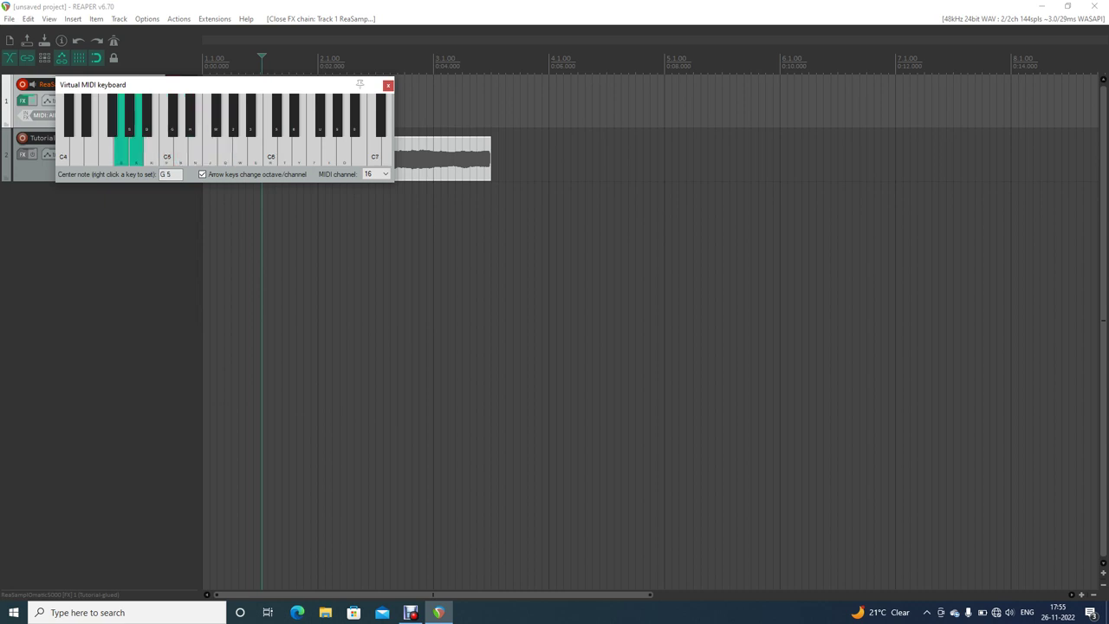
{"action": "key", "text": "c"}
{"action": "key", "text": "v"}
{"action": "key", "text": "b"}
{"action": "key", "text": "n"}
{"action": "key", "text": "m"}
{"action": "key", "text": "q"}
Step: Play three-note chords upward from G4 on the virtual MIDI keyboard at center note G5 to test the sampler's polyphony
{"action": "key", "text": "z"}
{"action": "key", "text": "c"}
{"action": "key", "text": "b"}
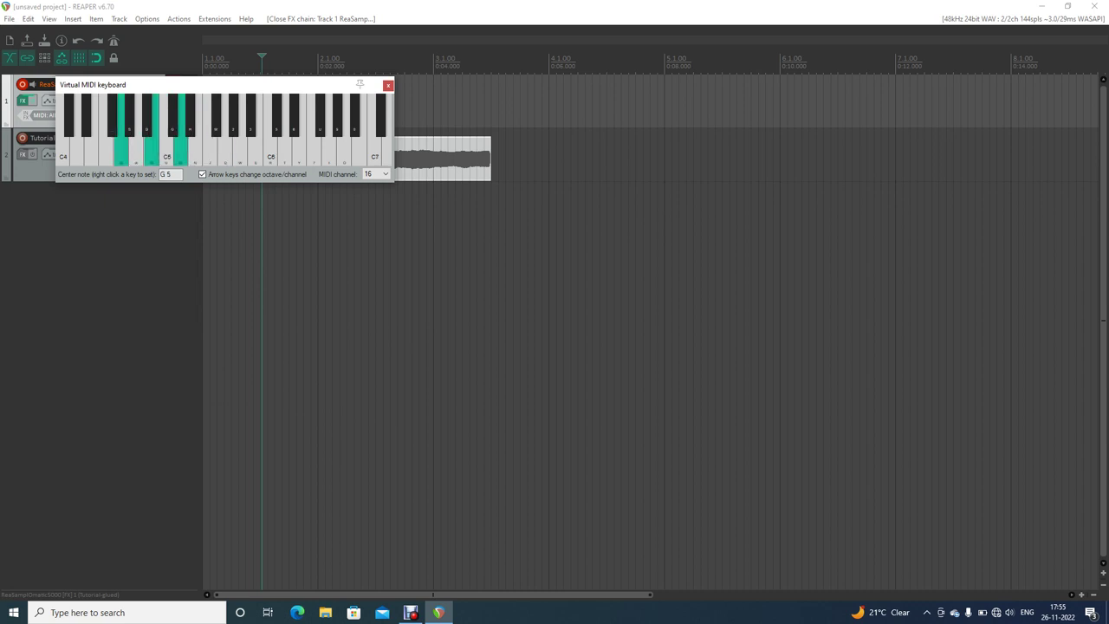
{"action": "key", "text": "z"}
{"action": "key", "text": "v"}
{"action": "key", "text": "n"}
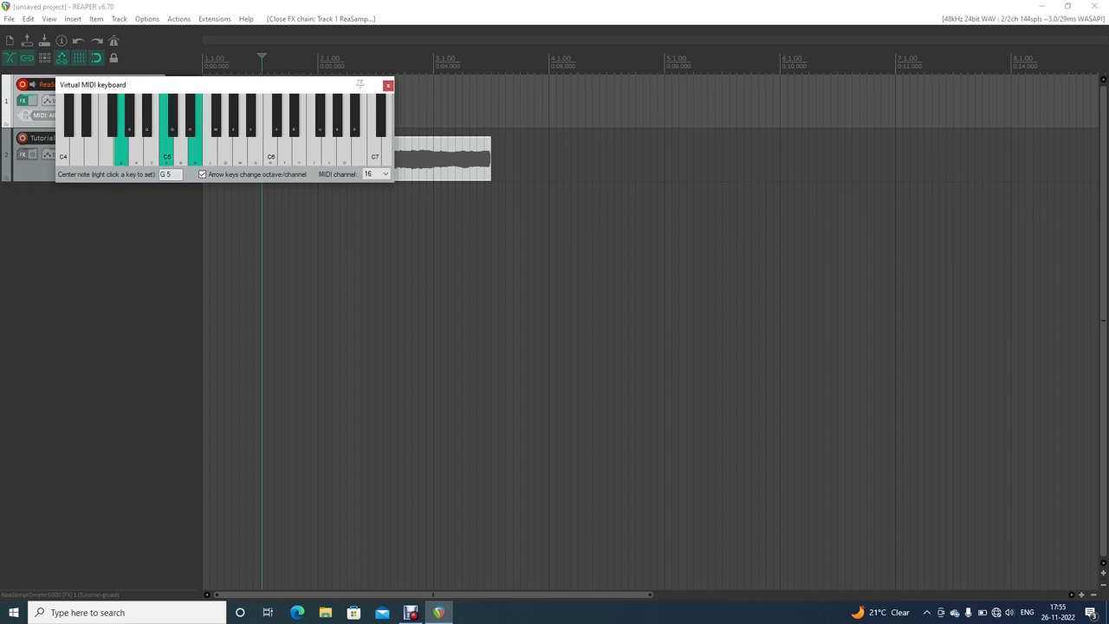
{"action": "key", "text": "x"}
{"action": "key", "text": "b"}
{"action": "key", "text": "m"}
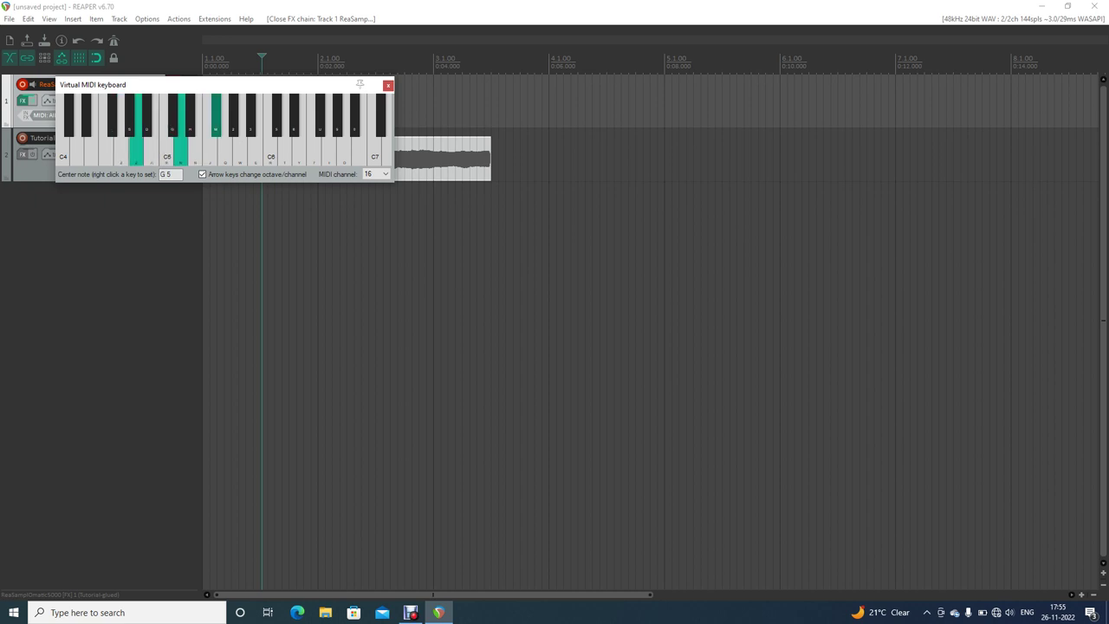
{"action": "key", "text": "c"}
{"action": "key", "text": "n"}
{"action": "key", "text": "q"}
{"action": "key", "text": "m"}
{"action": "key", "text": "z"}
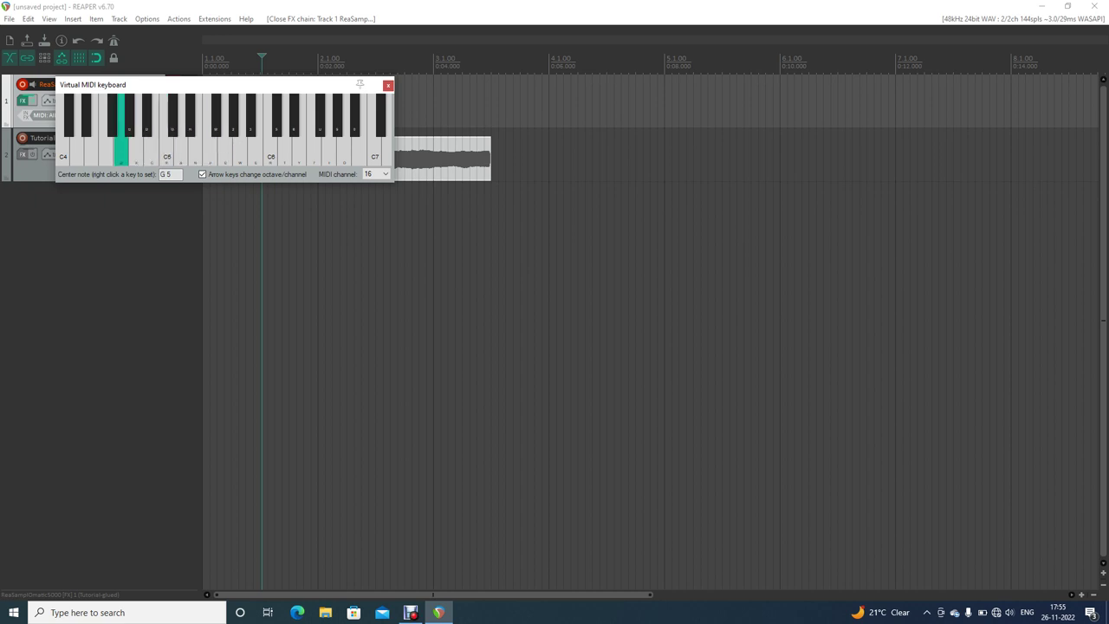
{"action": "key", "text": "c"}
{"action": "key", "text": "b"}
{"action": "key", "text": "c"}
{"action": "key", "text": "b"}
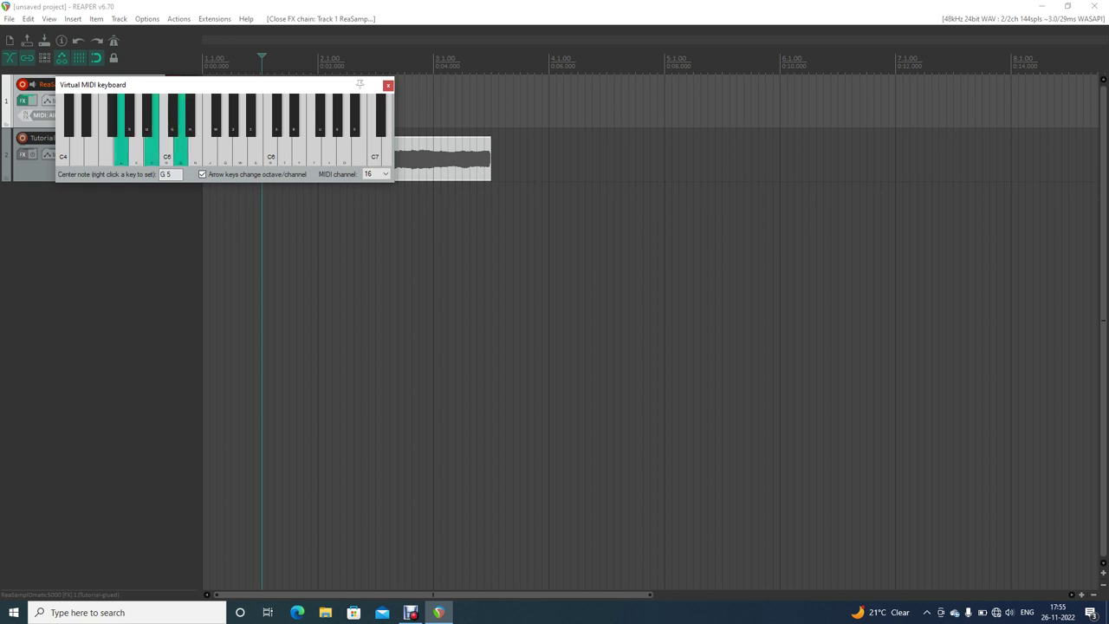
{"action": "key", "text": "v"}
{"action": "key", "text": "n"}
{"action": "key", "text": "x"}
{"action": "key", "text": "b"}
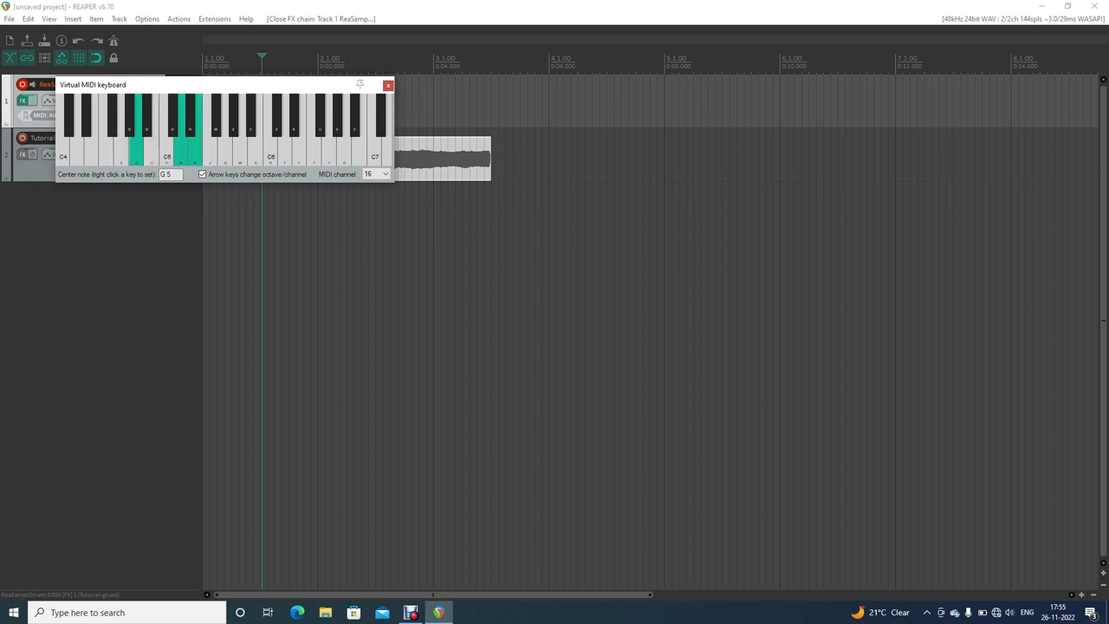
{"action": "key", "text": "v"}
{"action": "key", "text": "c"}
{"action": "key", "text": "b"}
{"action": "key", "text": "j"}
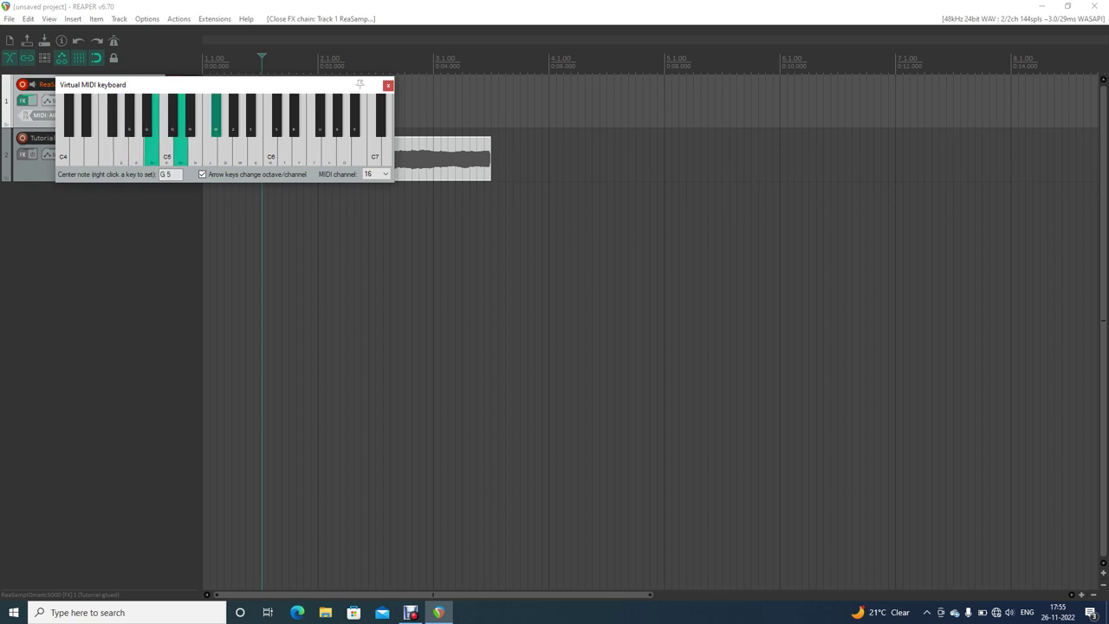
{"action": "key", "text": "v"}
{"action": "key", "text": "n"}
{"action": "key", "text": "comma"}
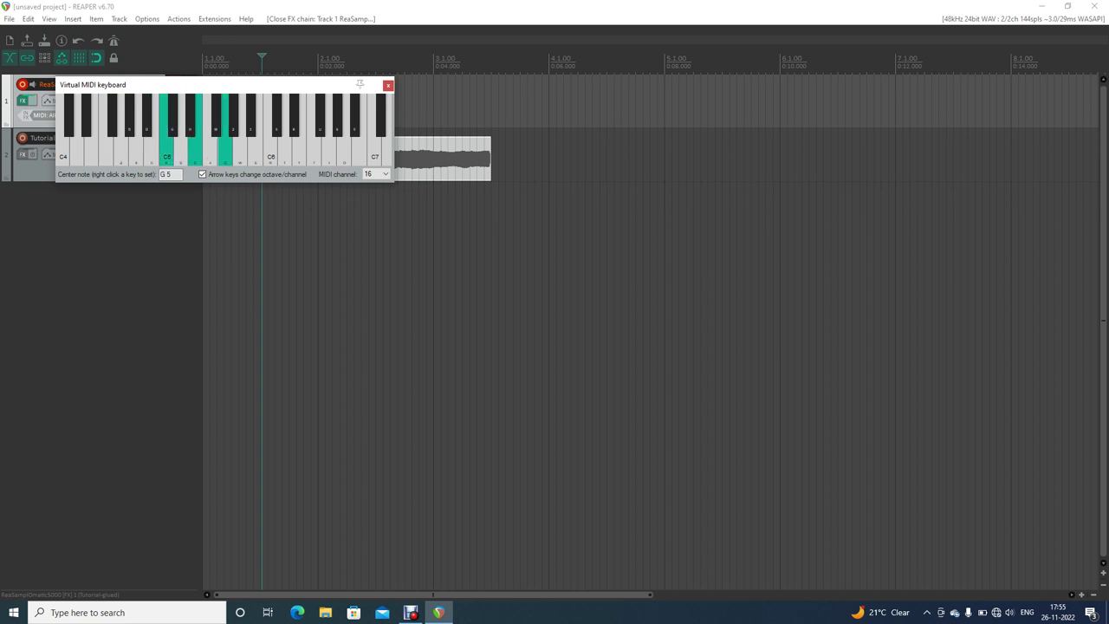
{"action": "key", "text": "b"}
{"action": "key", "text": "j"}
{"action": "key", "text": "b"}
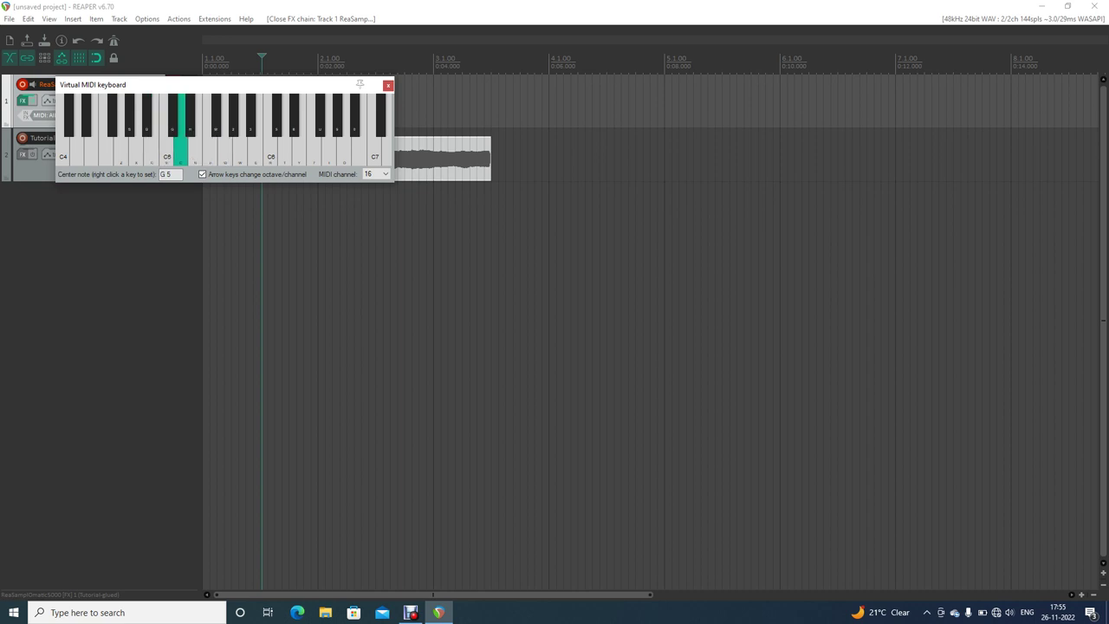
Step: Close the virtual MIDI keyboard and delete the Tutorial audio track
{"action": "left_click", "coordinate": [387, 86]}
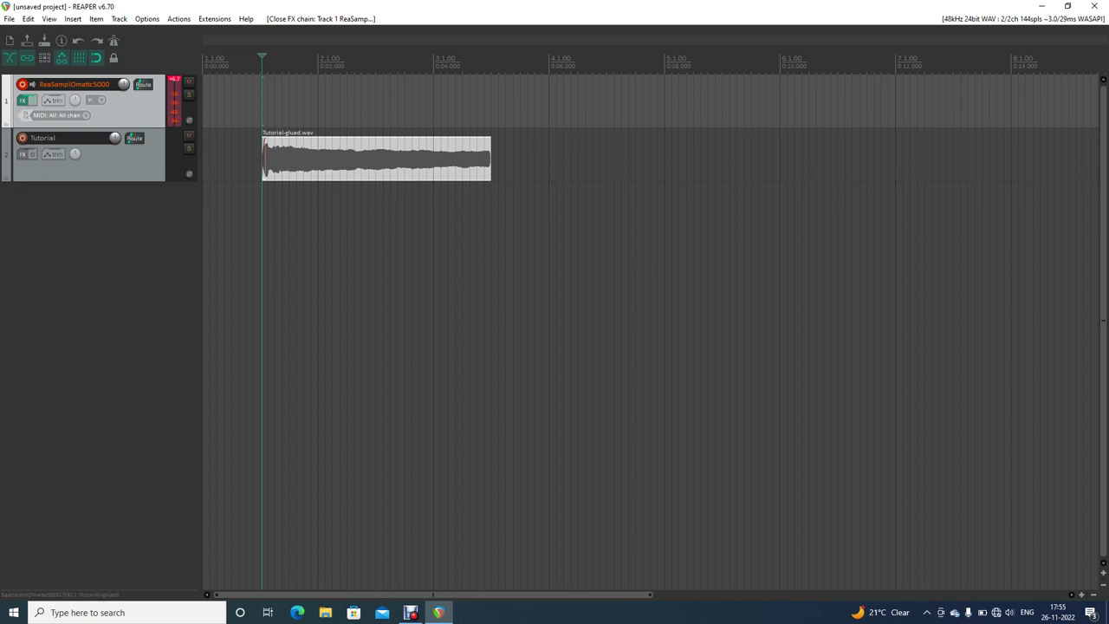
{"action": "left_click", "coordinate": [95, 168]}
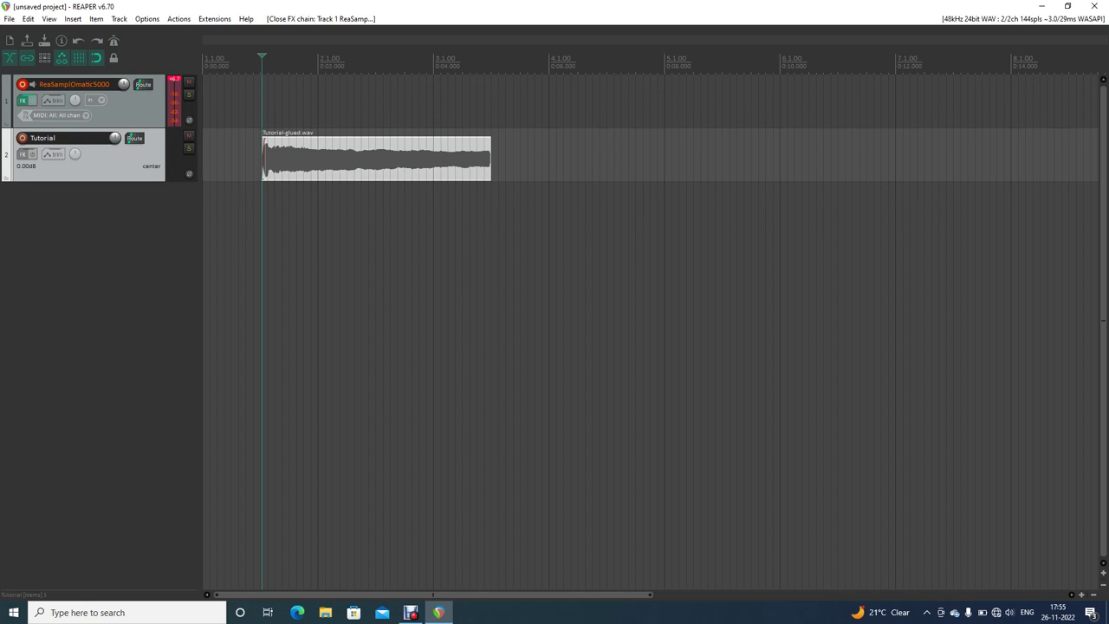
{"action": "key", "text": "Delete"}
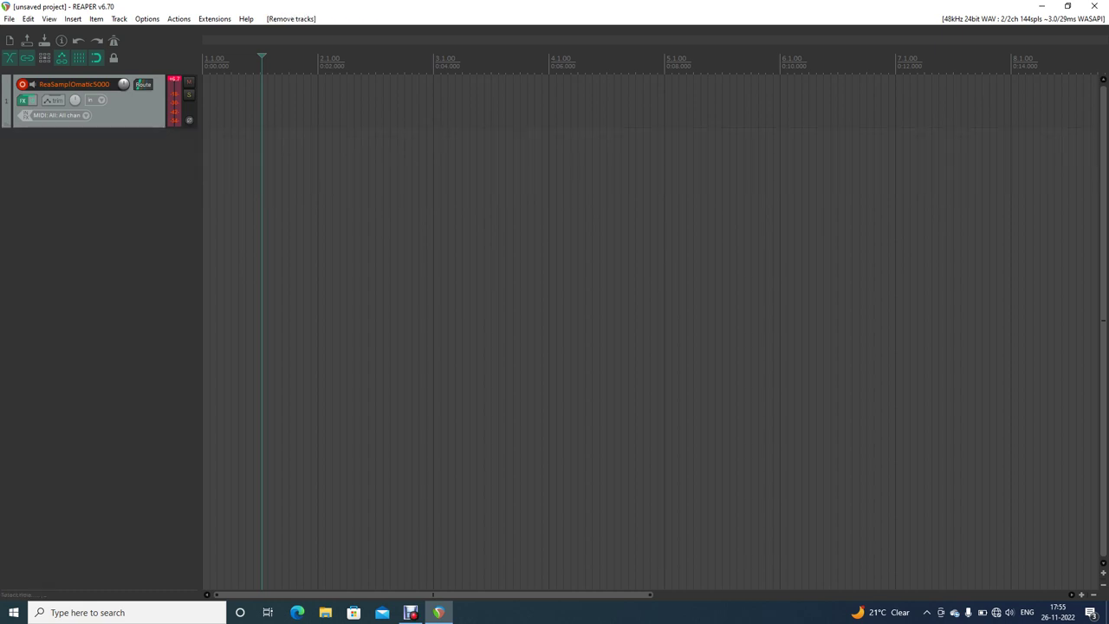
Step: Open the sampler track's effect window, set ReaSamplOmatic5000's portamento to 8 ms and close the window
{"action": "key", "text": "f"}
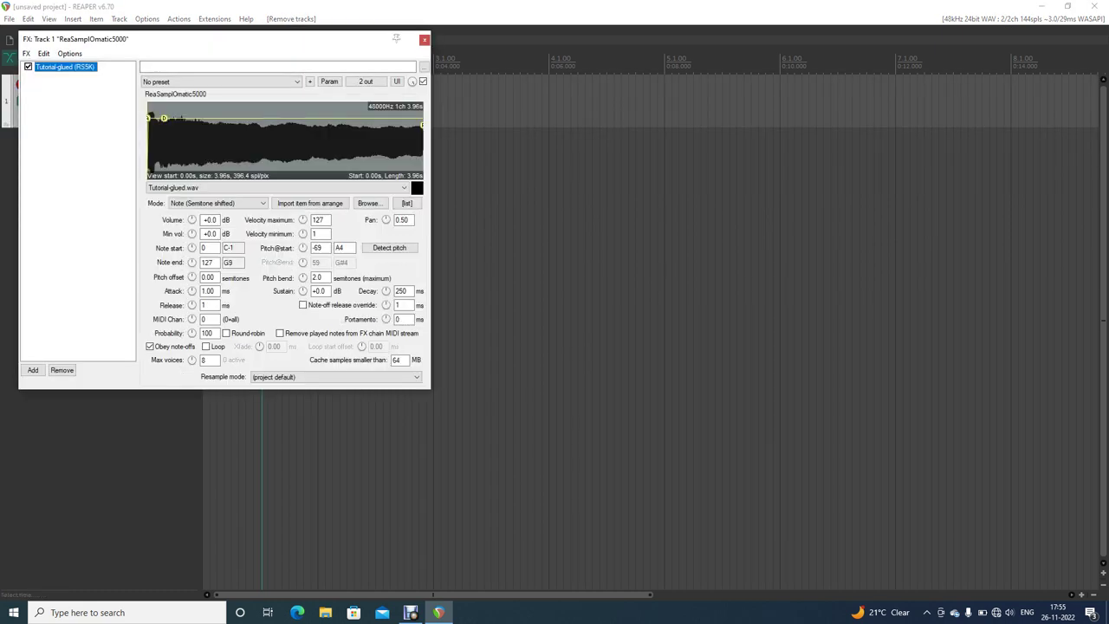
{"action": "key", "text": "shift+Tab"}
{"action": "key", "text": "shift+Tab"}
{"action": "key", "text": "shift+Tab"}
{"action": "key", "text": "shift+Tab"}
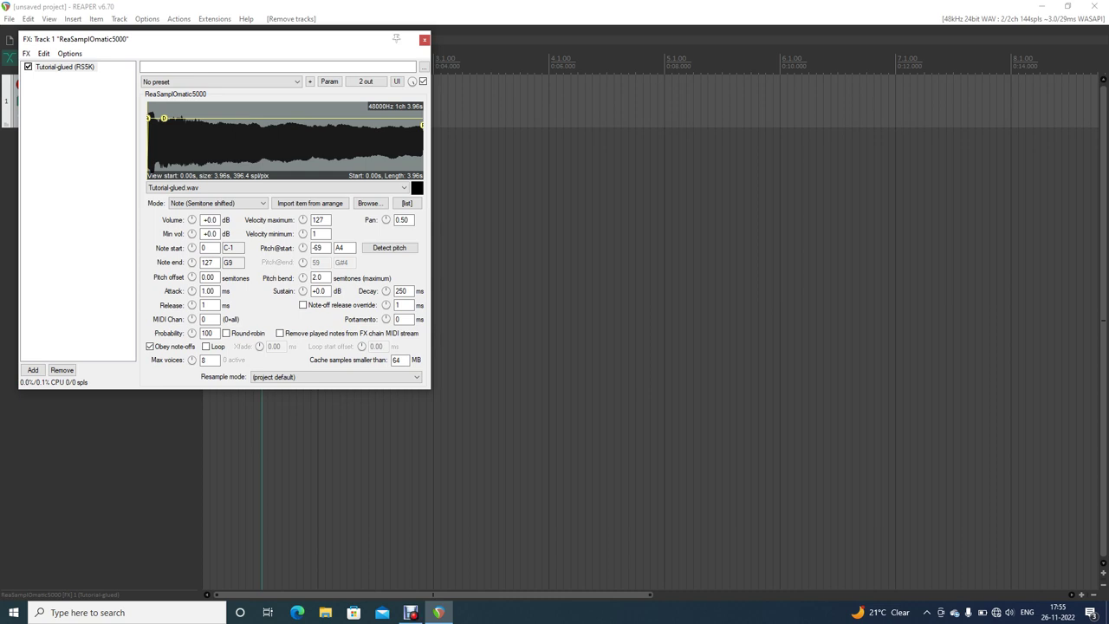
{"action": "left_click_drag", "start_coordinate": [386, 319], "coordinate": [386, 316]}
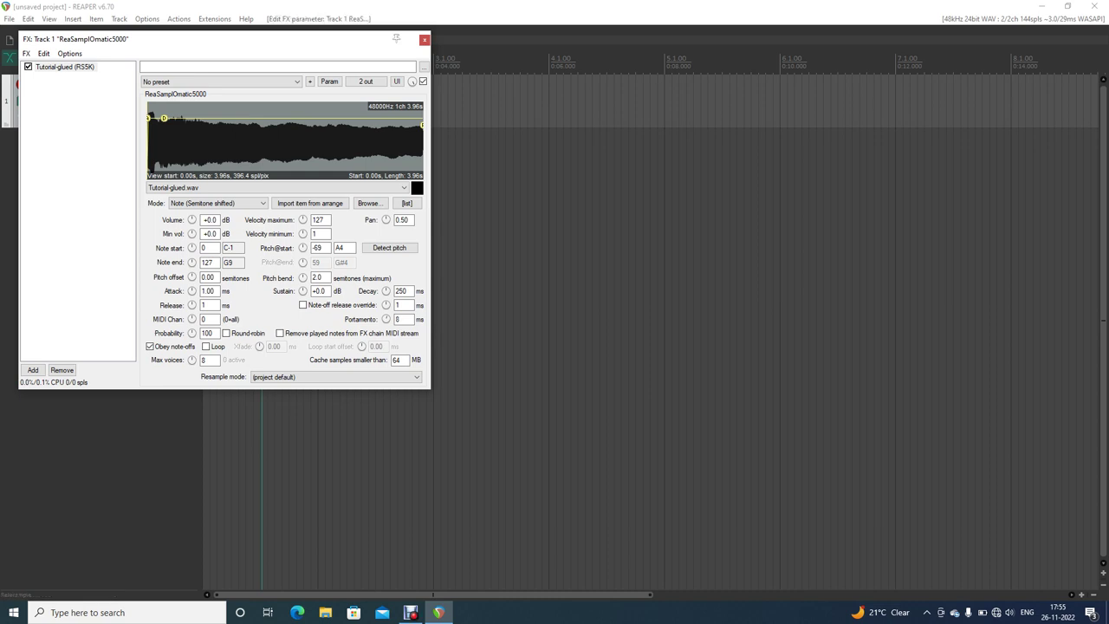
{"action": "left_click", "coordinate": [403, 320]}
{"action": "left_click", "coordinate": [425, 40]}
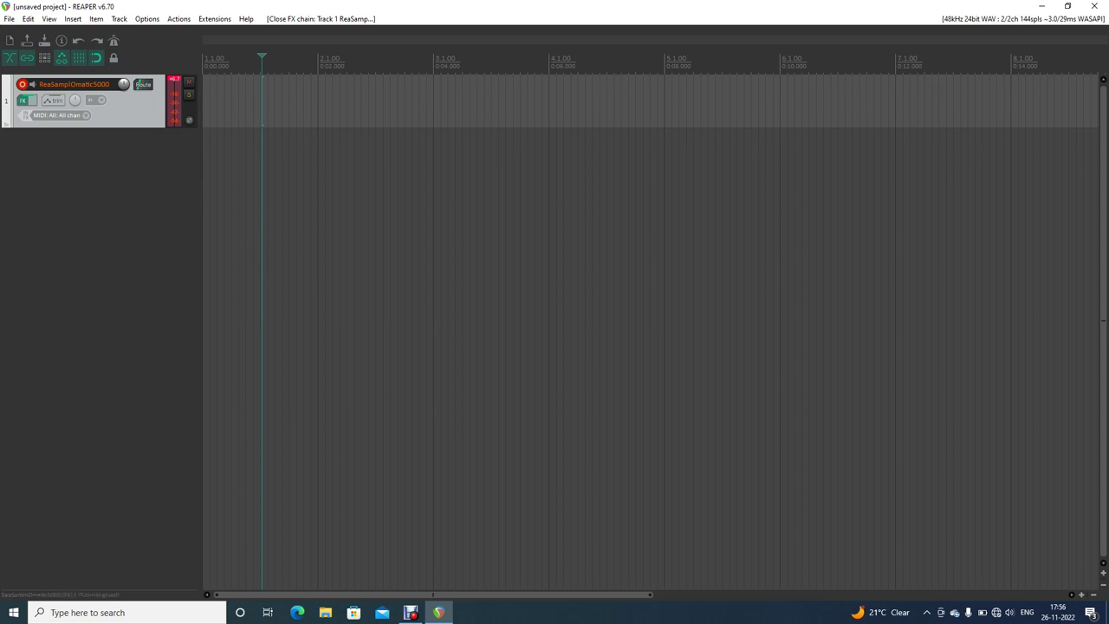
Step: Open the virtual MIDI keyboard and play a quick melody at center note G5 to hear the portamento glide
{"action": "key", "text": "alt+b"}
{"action": "key", "text": "v"}
{"action": "key", "text": "c"}
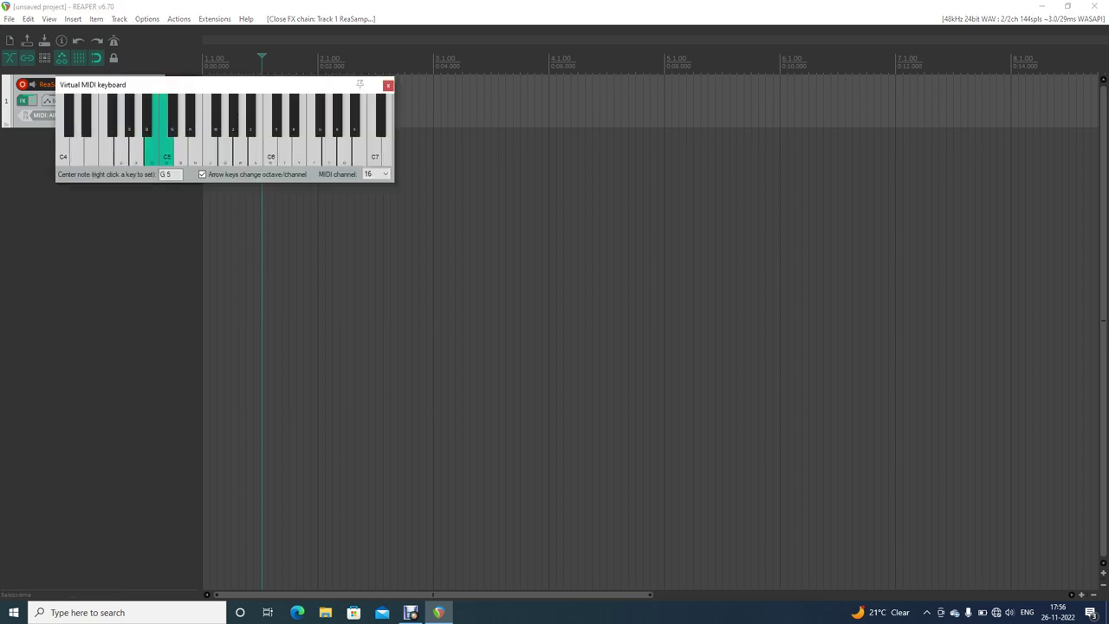
{"action": "key", "text": "z"}
{"action": "key", "text": "c"}
{"action": "key", "text": "b"}
{"action": "key", "text": "c"}
{"action": "key", "text": "n"}
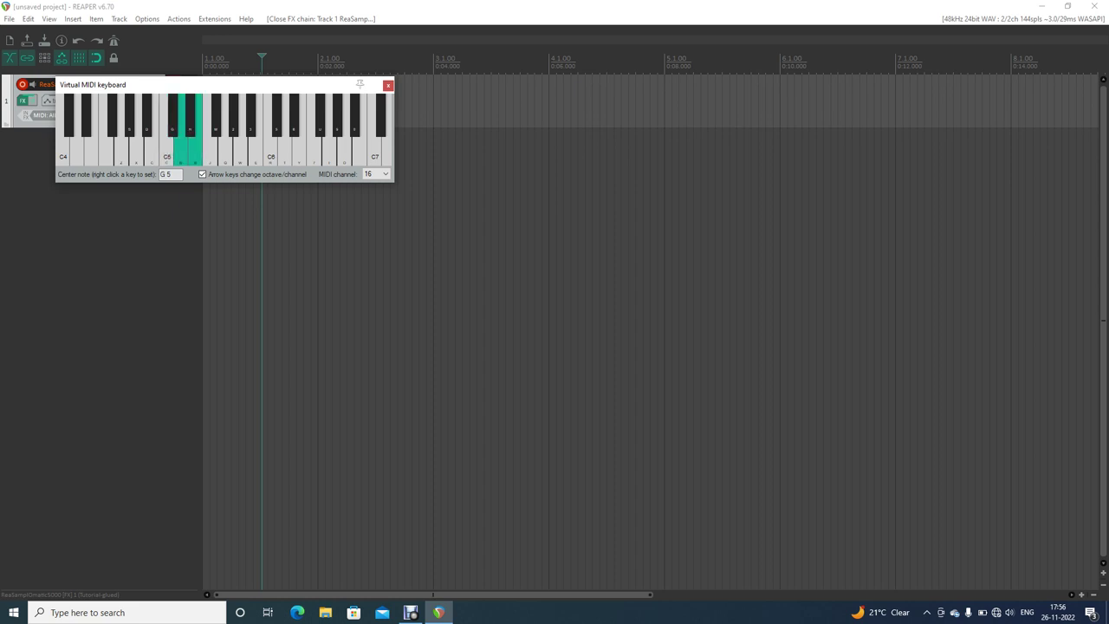
{"action": "key", "text": "q"}
{"action": "key", "text": "m"}
{"action": "key", "text": "n"}
{"action": "key", "text": "v"}
{"action": "key", "text": "b"}
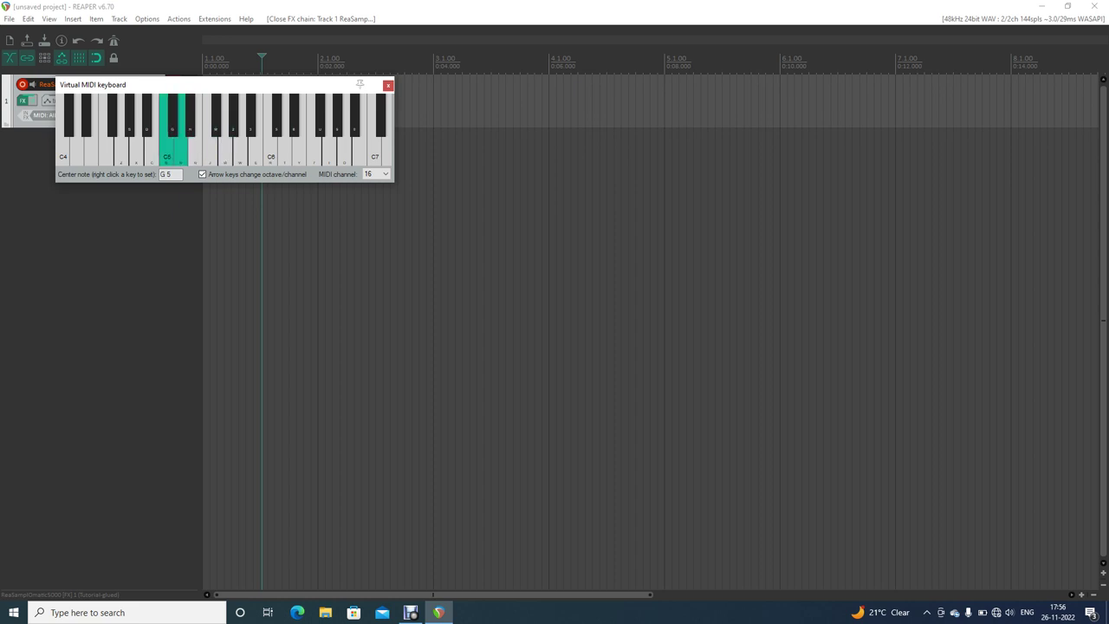
{"action": "key", "text": "n"}
{"action": "key", "text": "b"}
{"action": "key", "text": "v"}
{"action": "key", "text": "c"}
{"action": "key", "text": "x"}
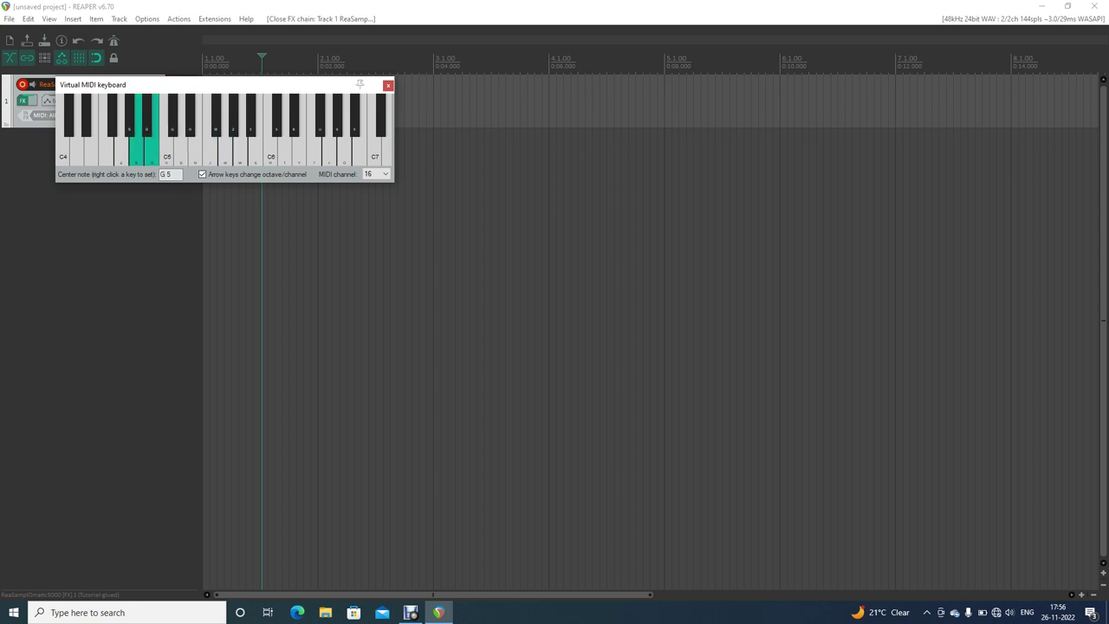
{"action": "key", "text": "z"}
{"action": "key", "text": "b"}
{"action": "key", "text": "q"}
{"action": "key", "text": "m"}
{"action": "key", "text": "z"}
{"action": "key", "text": "x"}
{"action": "key", "text": "c"}
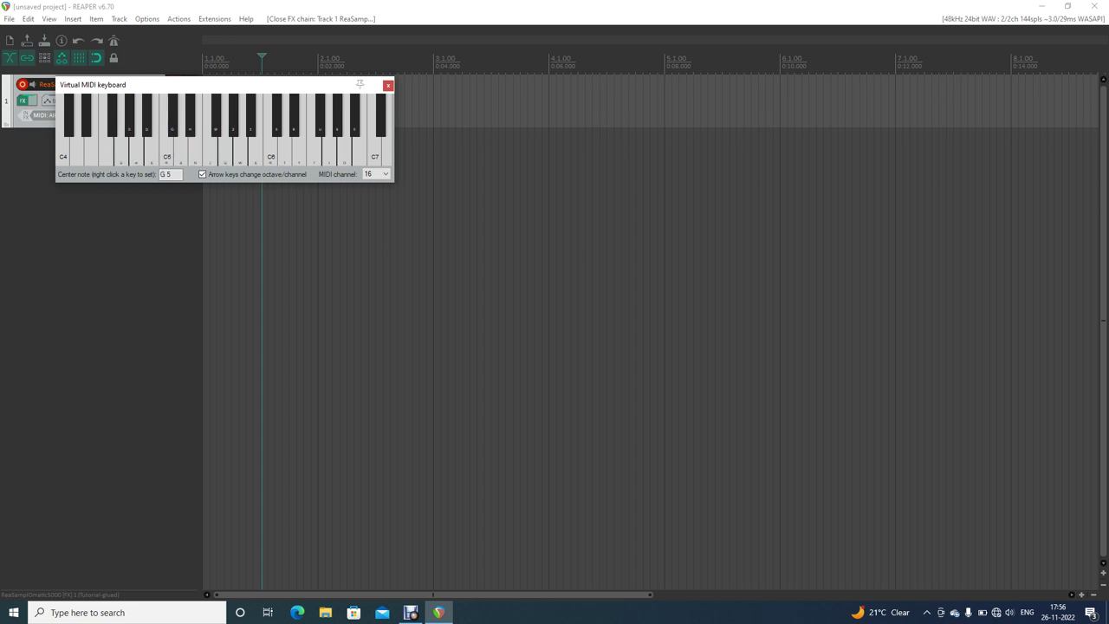
Step: Lower the virtual MIDI keyboard's center note to G4 and play ascending and descending runs with the gliding sound
{"action": "key", "text": "Left"}
{"action": "key", "text": "z"}
{"action": "key", "text": "x"}
{"action": "key", "text": "c"}
{"action": "key", "text": "v"}
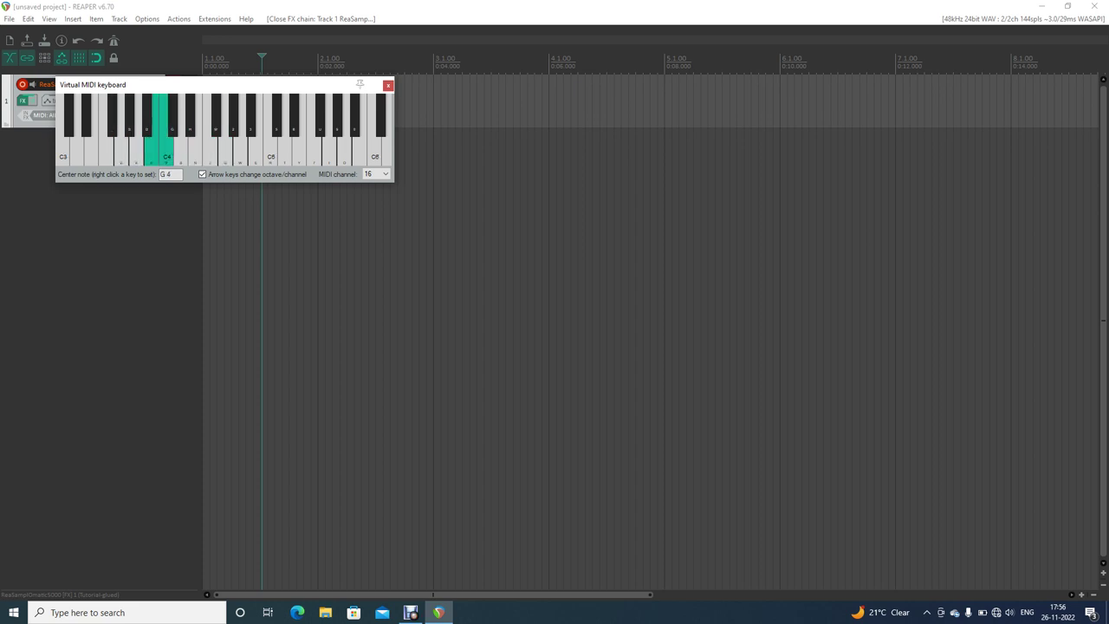
{"action": "key", "text": "b"}
{"action": "key", "text": "m"}
{"action": "key", "text": "q"}
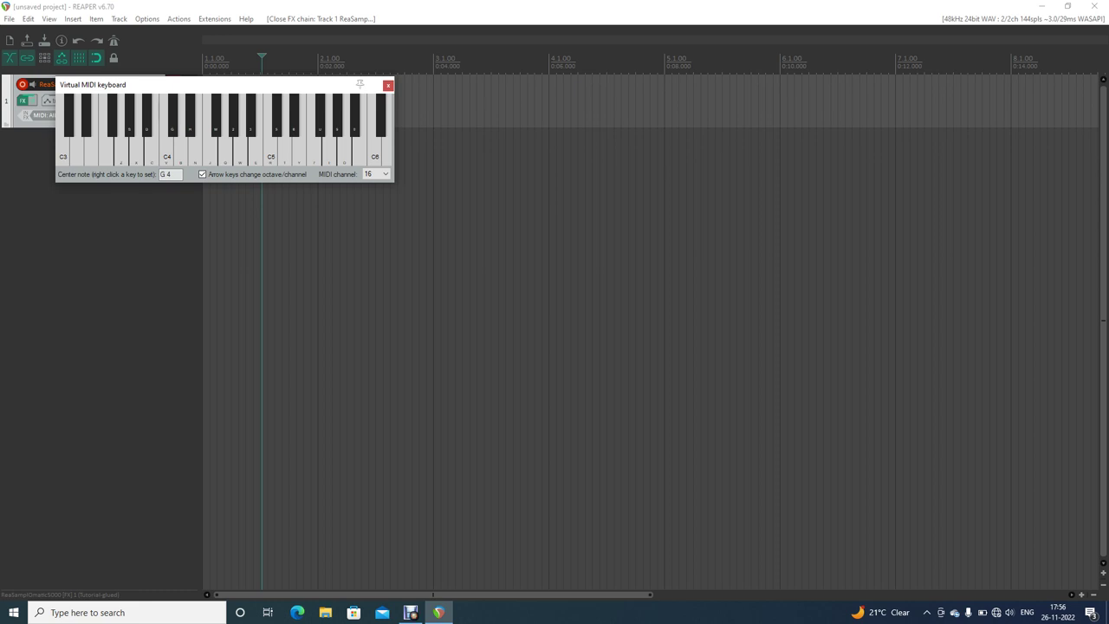
{"action": "key", "text": "z"}
{"action": "key", "text": "x"}
{"action": "key", "text": "c"}
{"action": "key", "text": "z"}
{"action": "key", "text": "x"}
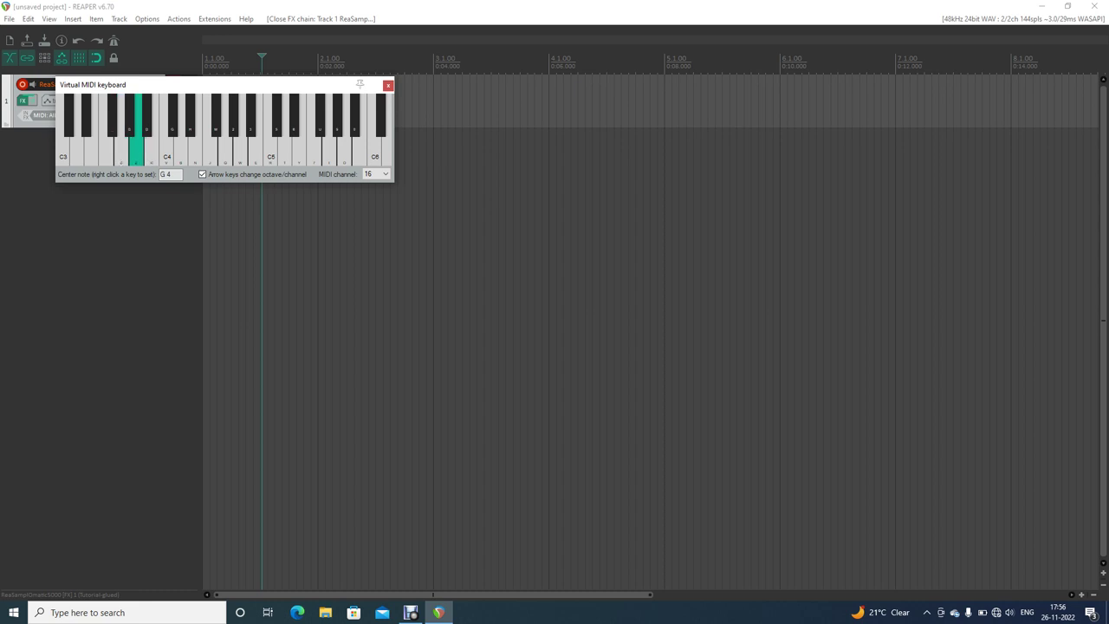
{"action": "key", "text": "c"}
{"action": "key", "text": "b"}
{"action": "key", "text": "c"}
{"action": "key", "text": "b"}
{"action": "key", "text": "j"}
{"action": "key", "text": "b"}
{"action": "key", "text": "j"}
{"action": "key", "text": "comma"}
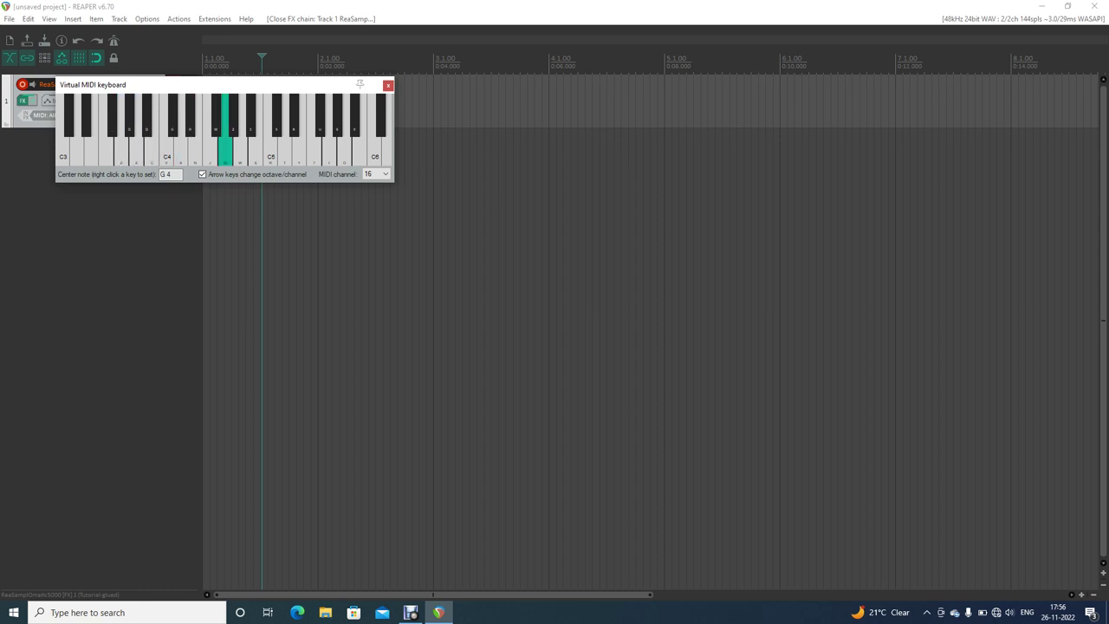
{"action": "key", "text": "j"}
{"action": "key", "text": "v"}
{"action": "key", "text": "c"}
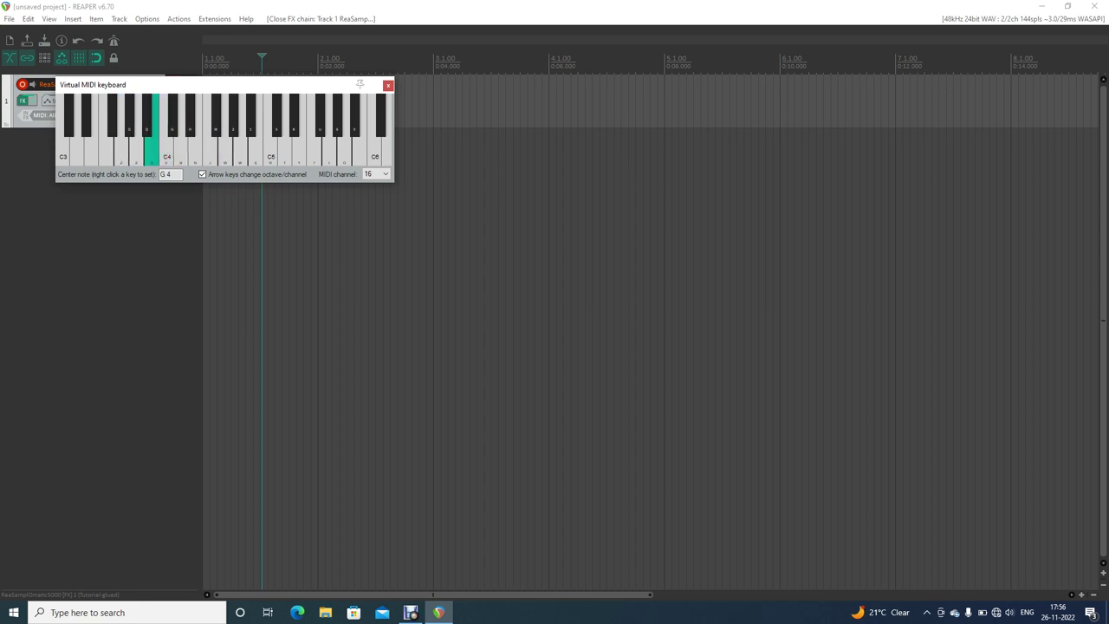
{"action": "key", "text": "x"}
{"action": "key", "text": "c"}
{"action": "key", "text": "c"}
{"action": "key", "text": "b"}
{"action": "key", "text": "comma"}
{"action": "key", "text": "z"}
{"action": "key", "text": "x"}
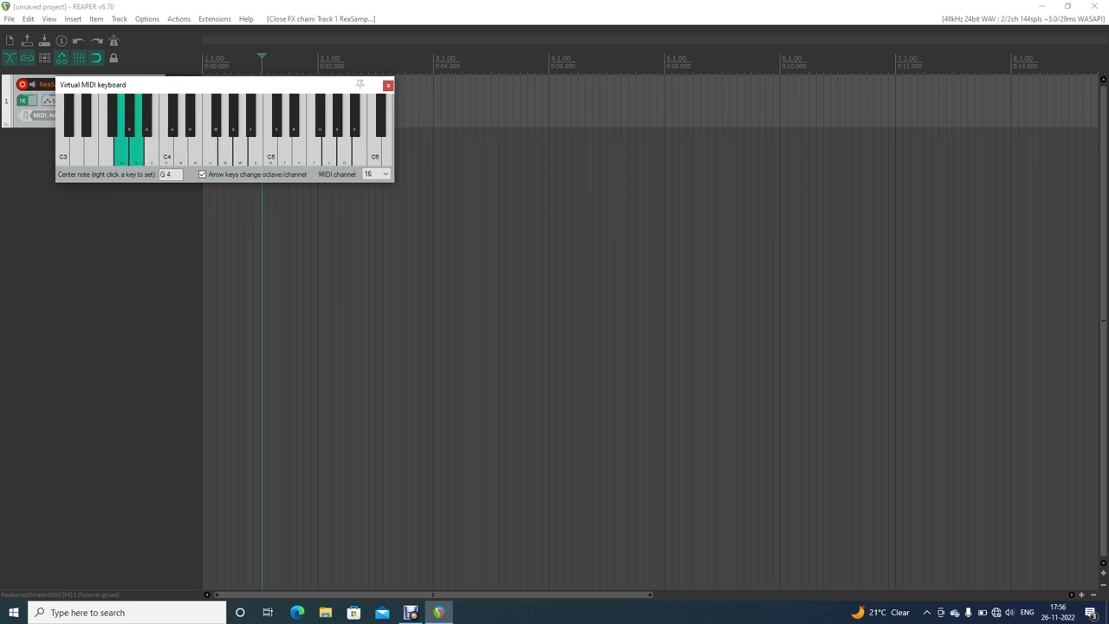
Step: Raise the virtual MIDI keyboard's center note to G7 and play a short run up and back down
{"action": "key", "text": "Right"}
{"action": "key", "text": "Right"}
{"action": "key", "text": "Right"}
{"action": "key", "text": "z"}
{"action": "key", "text": "x"}
{"action": "key", "text": "c"}
{"action": "key", "text": "b"}
{"action": "key", "text": "q"}
{"action": "key", "text": "c"}
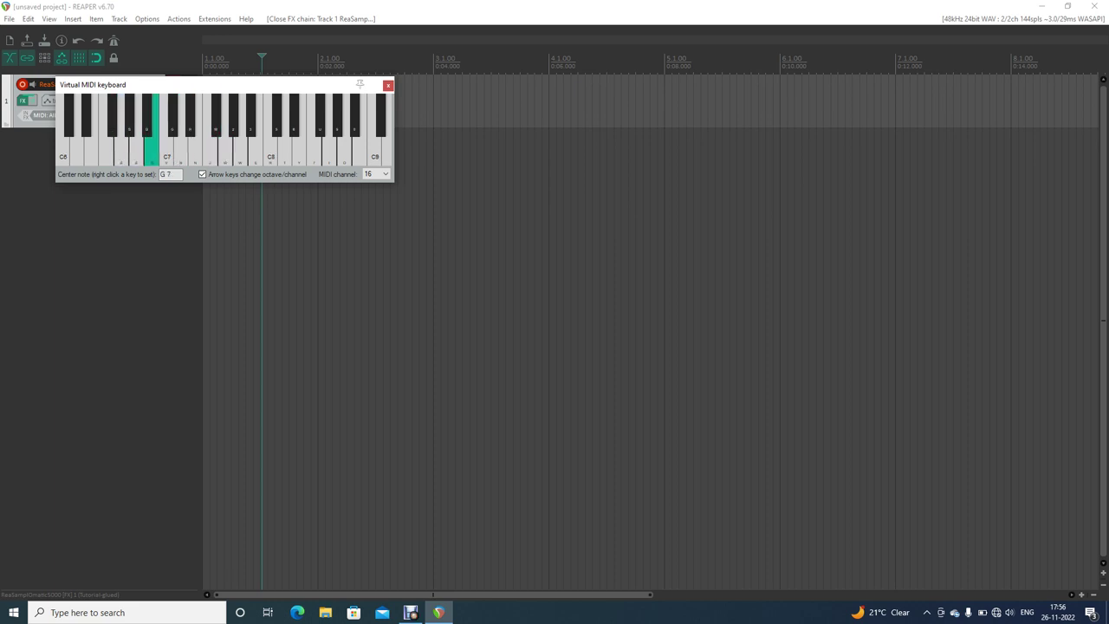
{"action": "key", "text": "x"}
{"action": "key", "text": "z"}
Step: Lower the virtual MIDI keyboard's center note to G6 and play a short rising and falling phrase
{"action": "key", "text": "Left"}
{"action": "key", "text": "x"}
{"action": "key", "text": "v"}
{"action": "key", "text": "b"}
{"action": "key", "text": "q"}
{"action": "key", "text": "b"}
{"action": "key", "text": "c"}
{"action": "key", "text": "x"}
{"action": "key", "text": "z"}
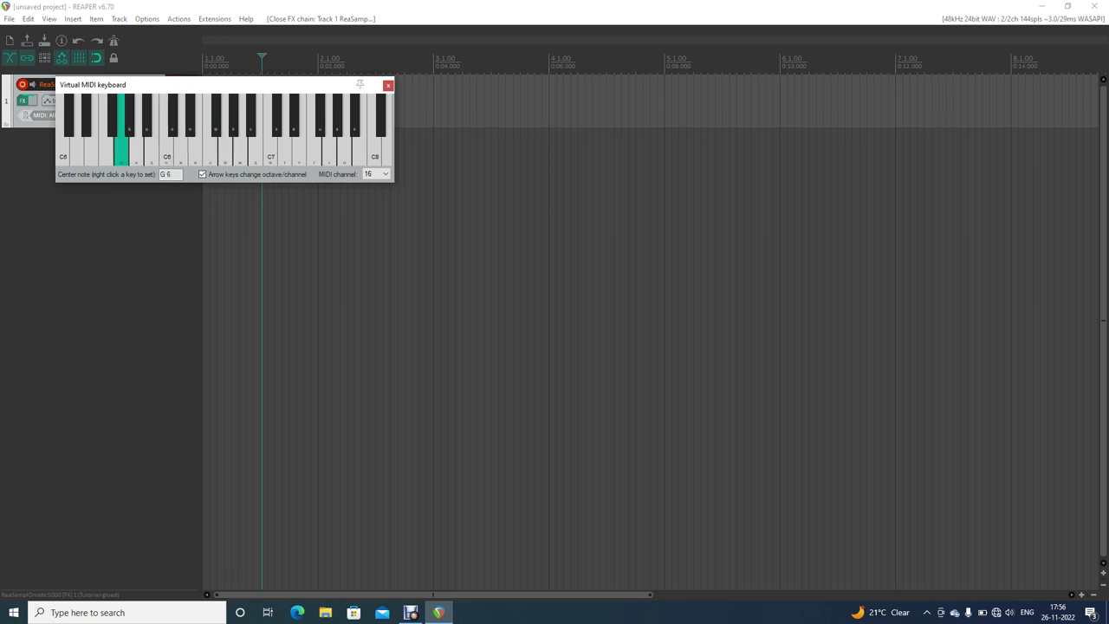
Step: Step the virtual MIDI keyboard's center note down to G2, playing test notes on the way and an ascending phrase there
{"action": "key", "text": "Left"}
{"action": "key", "text": "q"}
{"action": "key", "text": "Left"}
{"action": "key", "text": "z"}
{"action": "key", "text": "Left"}
{"action": "key", "text": "Left"}
{"action": "key", "text": "q"}
{"action": "key", "text": "z"}
{"action": "key", "text": "x"}
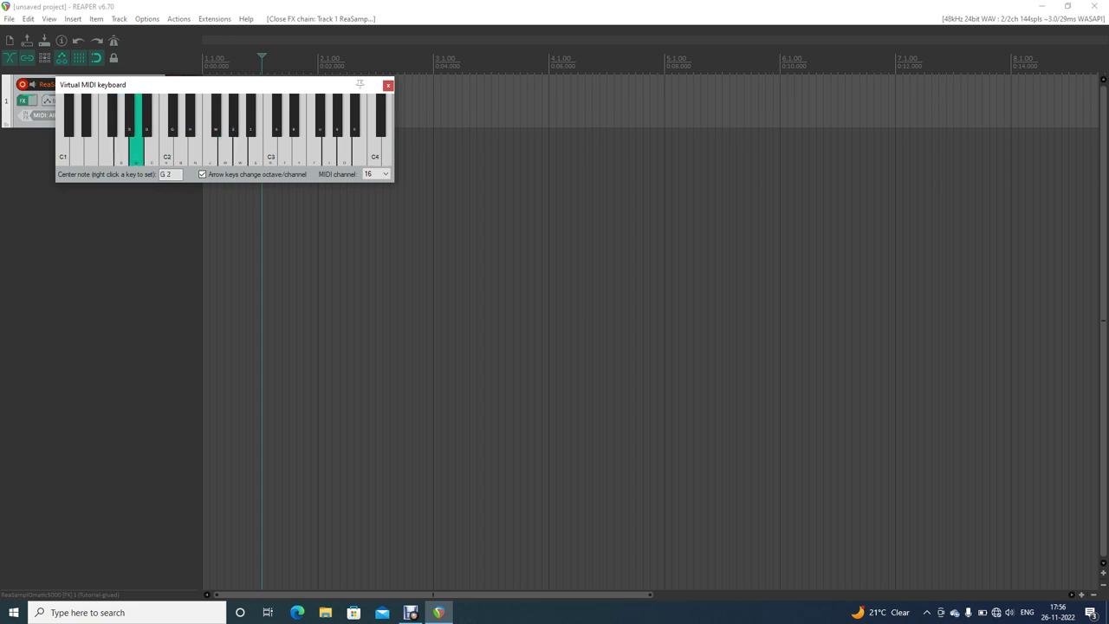
{"action": "key", "text": "c"}
{"action": "key", "text": "b"}
{"action": "key", "text": "q"}
Step: Raise the virtual MIDI keyboard's center note to G3, play an ascending phrase and close the keyboard
{"action": "key", "text": "Right"}
{"action": "key", "text": "z"}
{"action": "key", "text": "x"}
{"action": "key", "text": "c"}
{"action": "key", "text": "b"}
{"action": "key", "text": "q"}
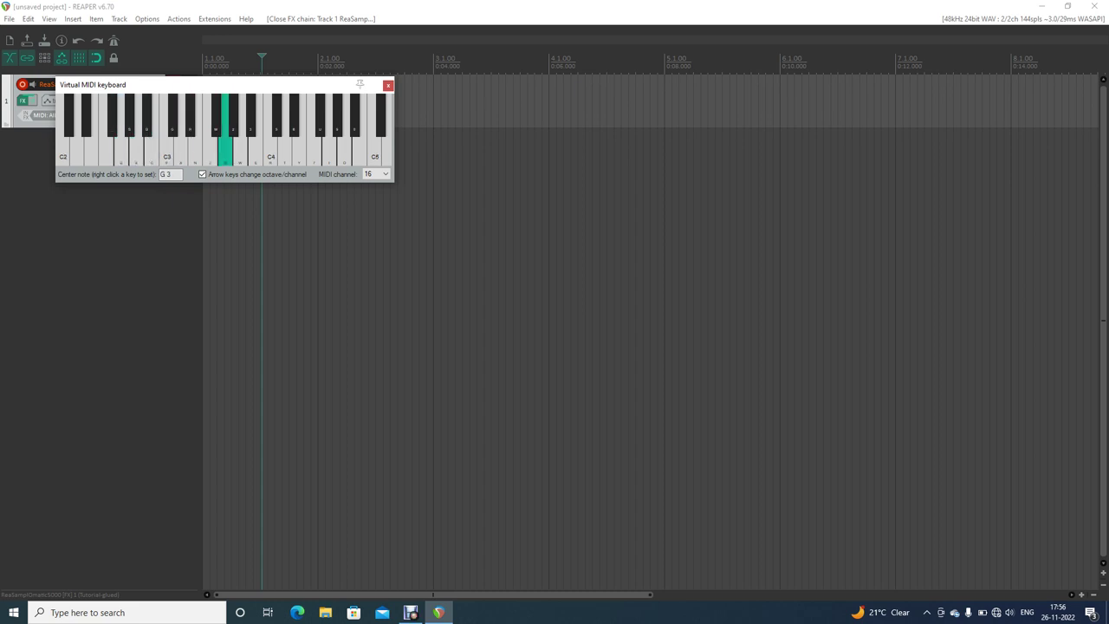
{"action": "key", "text": "z"}
{"action": "key", "text": "alt+b"}
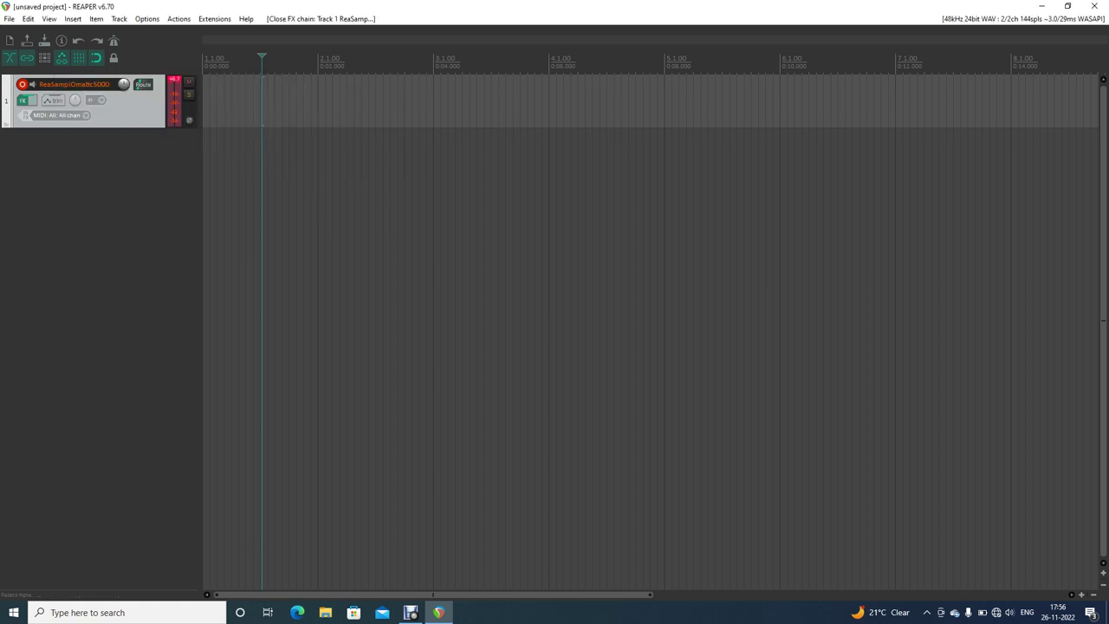
Step: Delete the existing sampler track and insert ReaSamplOmatic5000 as a virtual instrument on a new track
{"action": "key", "text": "Delete"}
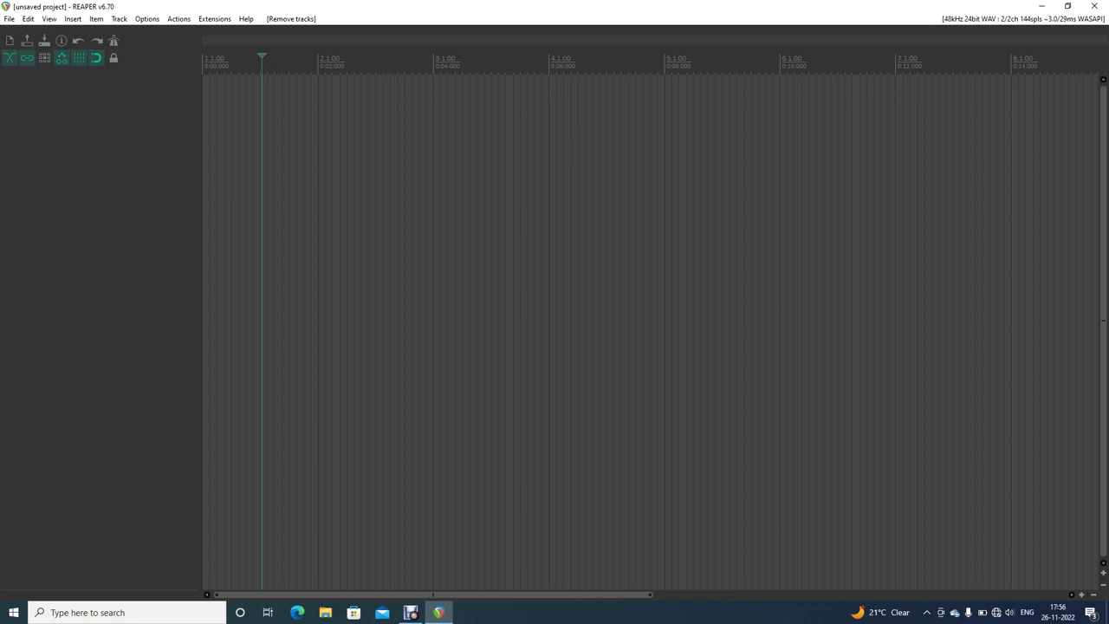
{"action": "key", "text": "alt+i"}
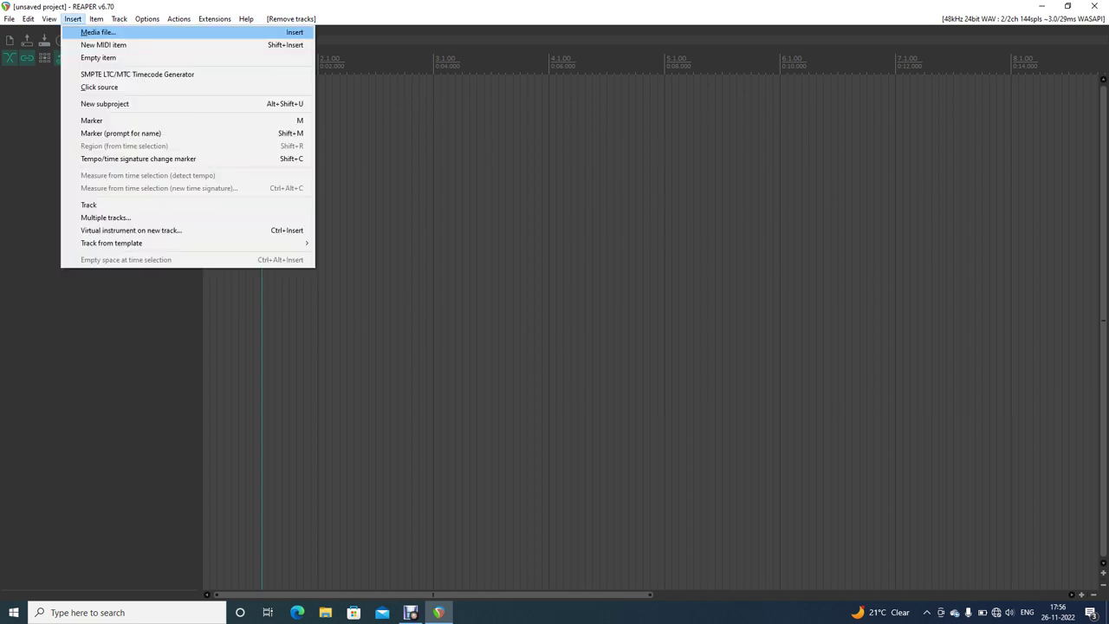
{"action": "key", "text": "Up"}
{"action": "key", "text": "Up"}
{"action": "key", "text": "Up"}
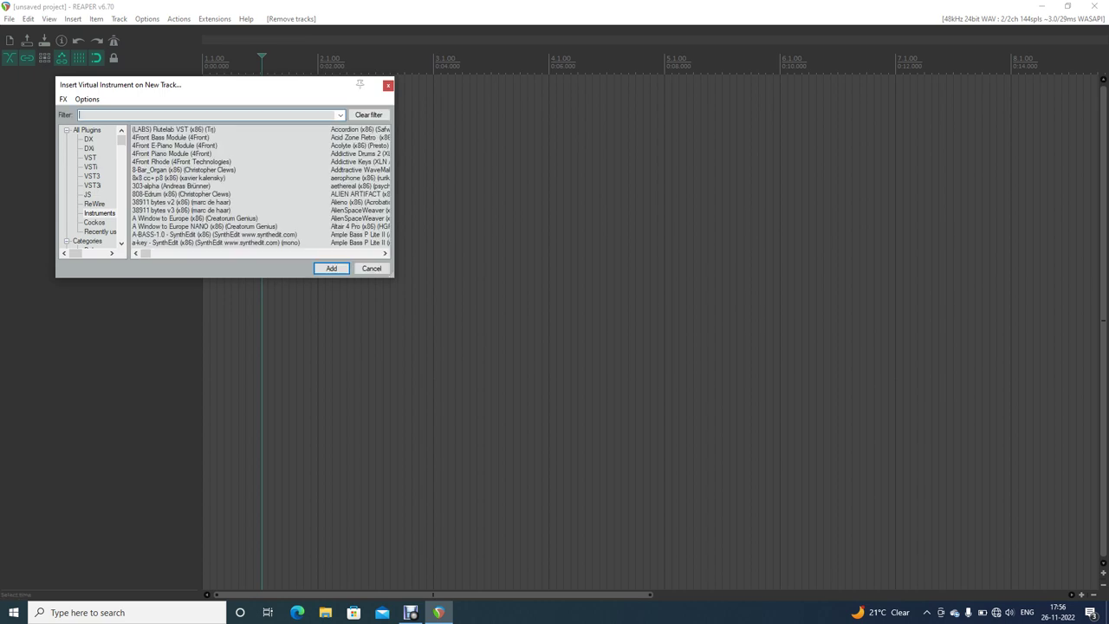
{"action": "key", "text": "Tab"}
{"action": "key", "text": "r"}
{"action": "key", "text": "Down"}
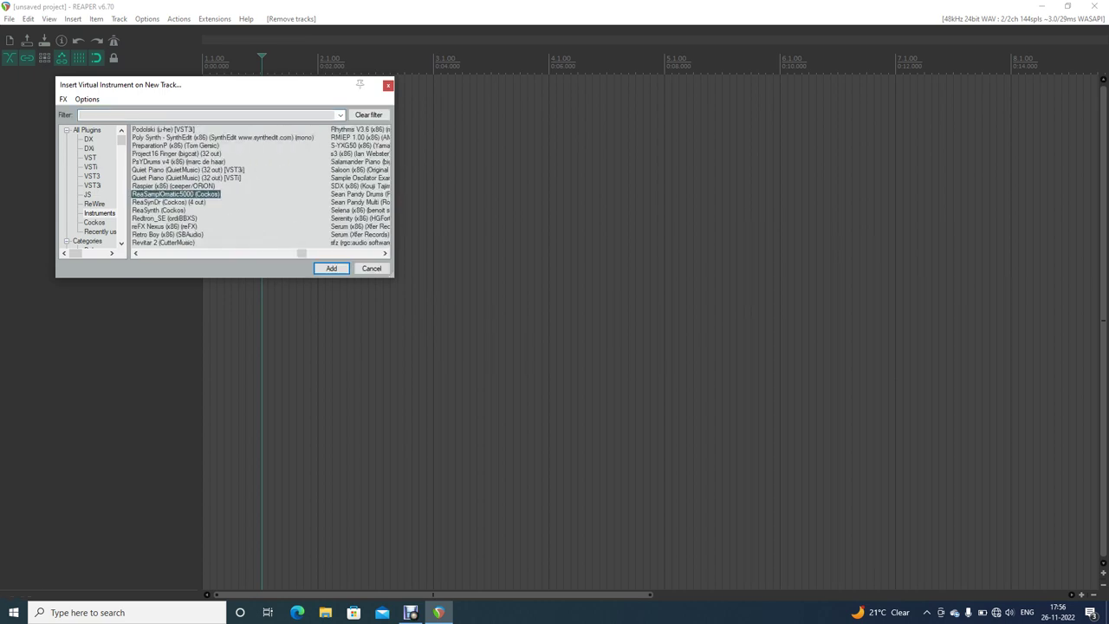
{"action": "key", "text": "Return"}
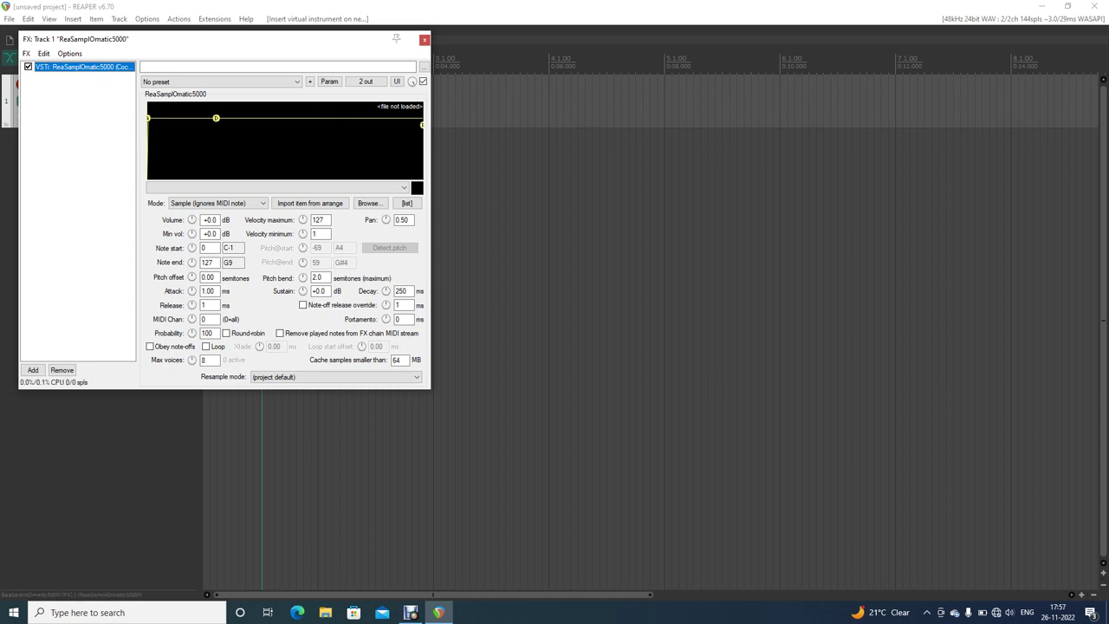
Step: Open the media file browser of the new ReaSamplOmatic5000 instance to choose a sample
{"action": "key", "text": "Tab"}
{"action": "key", "text": "Tab"}
{"action": "key", "text": "Tab"}
{"action": "key", "text": "Tab"}
{"action": "key", "text": "Tab"}
{"action": "key", "text": "Tab"}
{"action": "key", "text": "Tab"}
{"action": "key", "text": "Tab"}
{"action": "key", "text": "Tab"}
{"action": "key", "text": "Tab"}
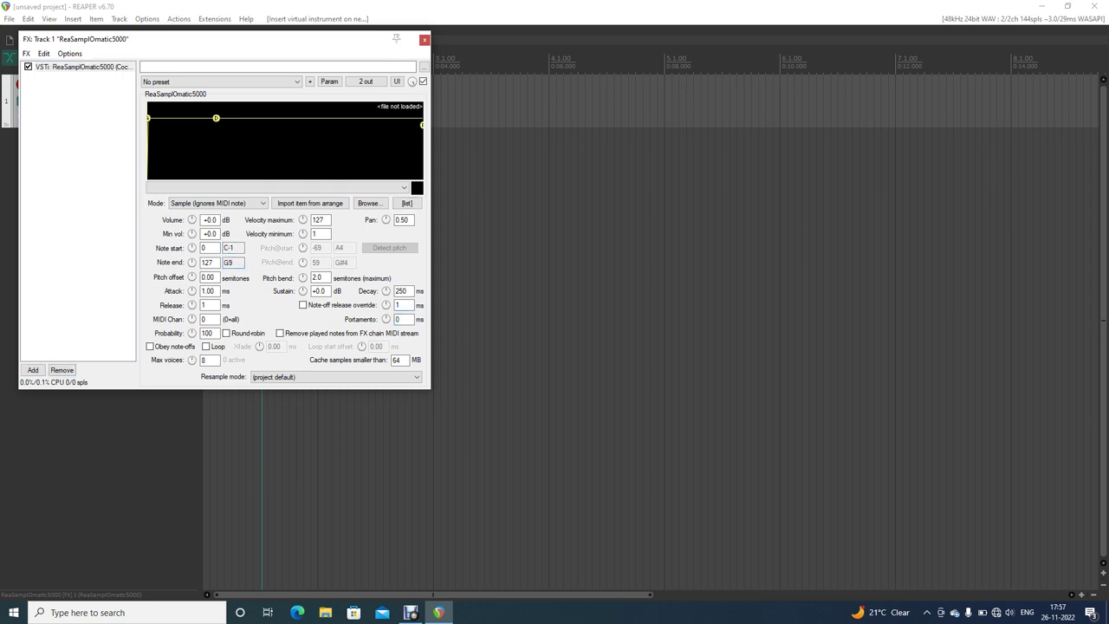
{"action": "key", "text": "Tab"}
{"action": "key", "text": "shift+Tab"}
{"action": "key", "text": "Tab"}
{"action": "key", "text": "Return"}
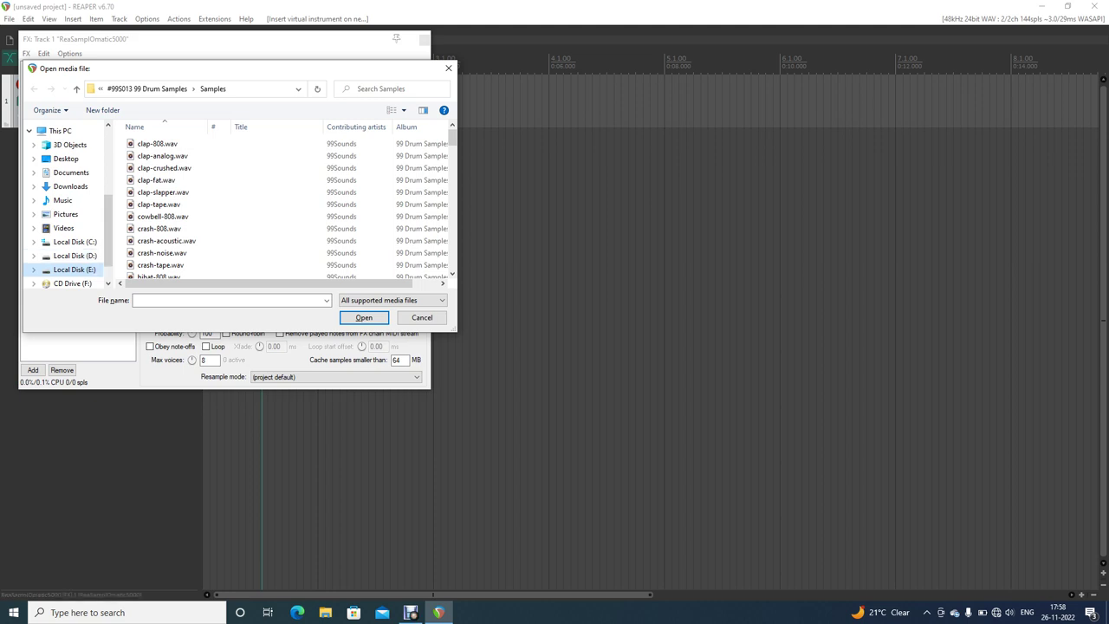
Step: Go to the Loops and Samples folder inside Reaper files on Local Disk (E:)
{"action": "left_click", "coordinate": [74, 270]}
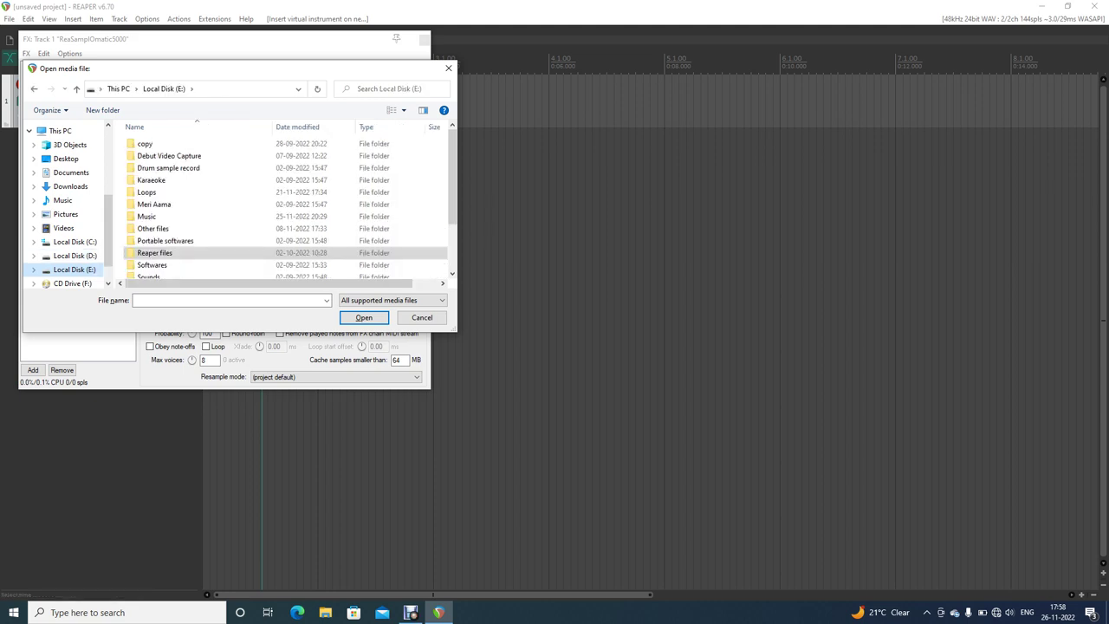
{"action": "left_click", "coordinate": [155, 253]}
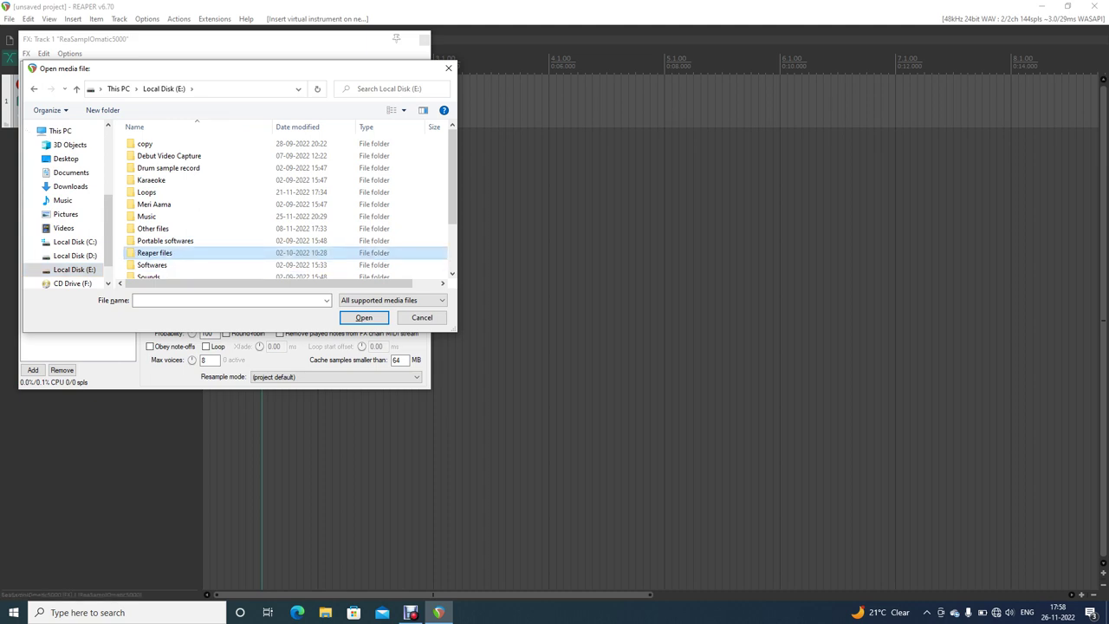
{"action": "key", "text": "Return"}
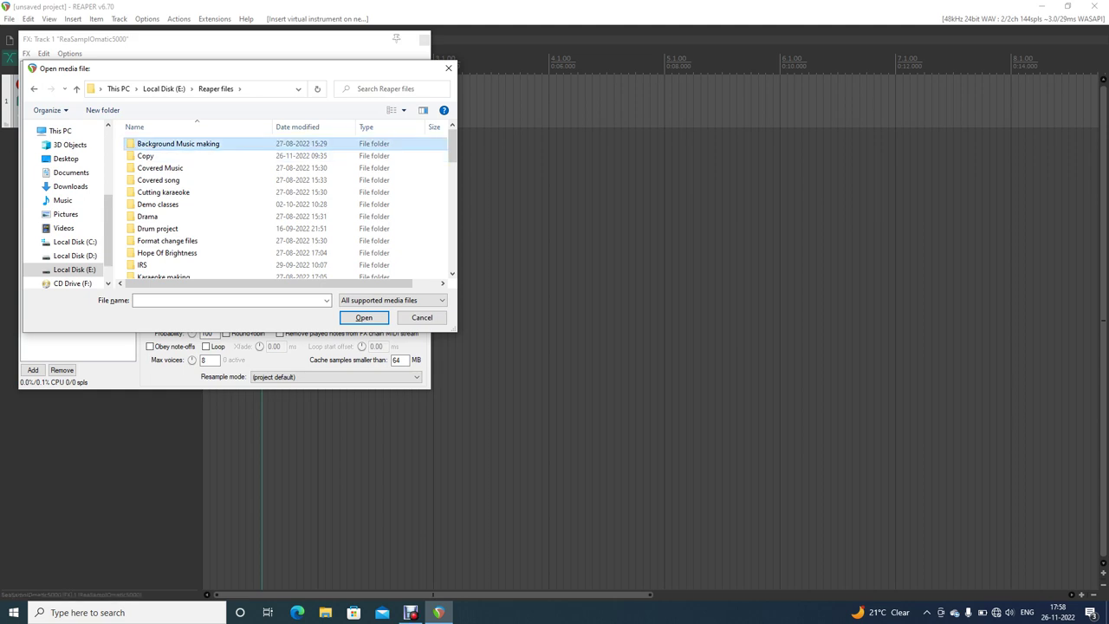
{"action": "scroll", "coordinate": [174, 143], "scroll_direction": "down", "scroll_amount": 4}
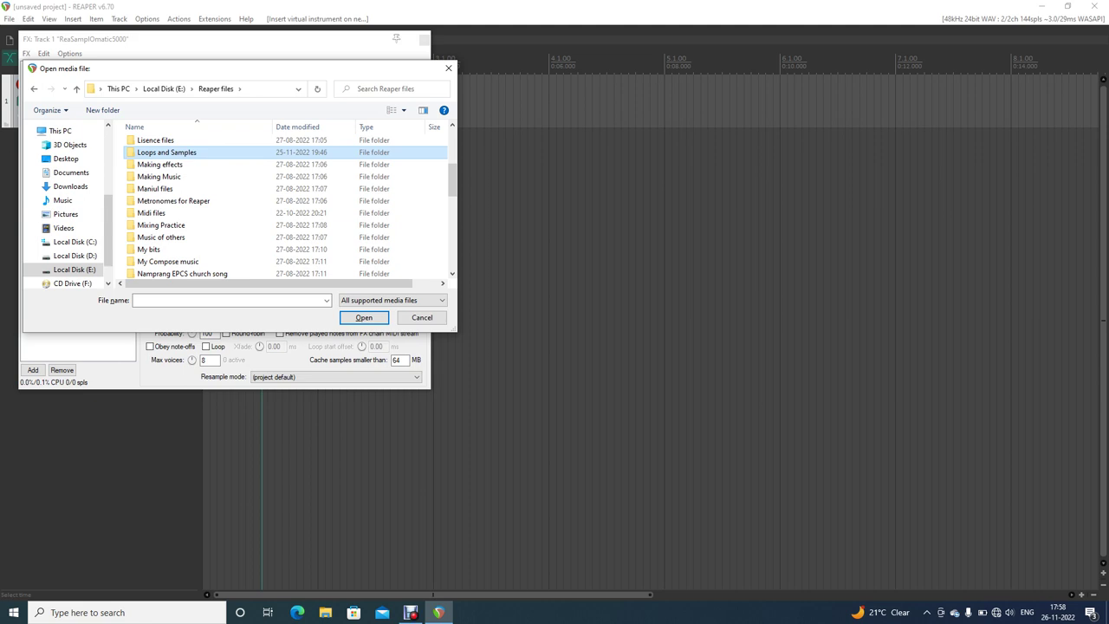
{"action": "key", "text": "Return"}
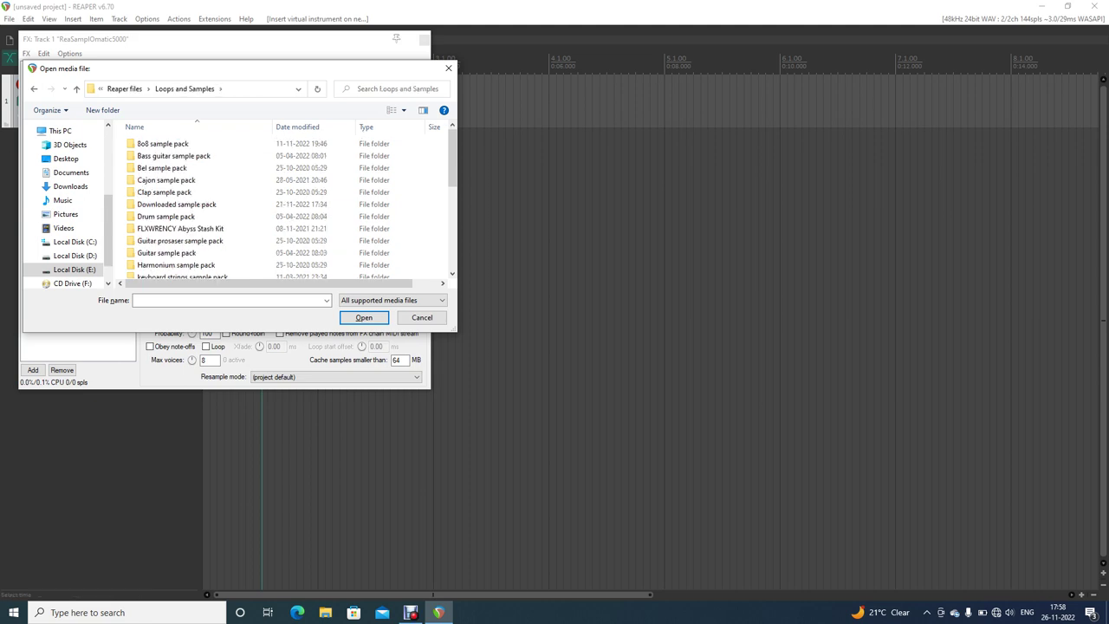
Step: Open the Samples folder of #99S013 99 Drum Samples inside Downloaded sample pack
{"action": "key", "text": "Down"}
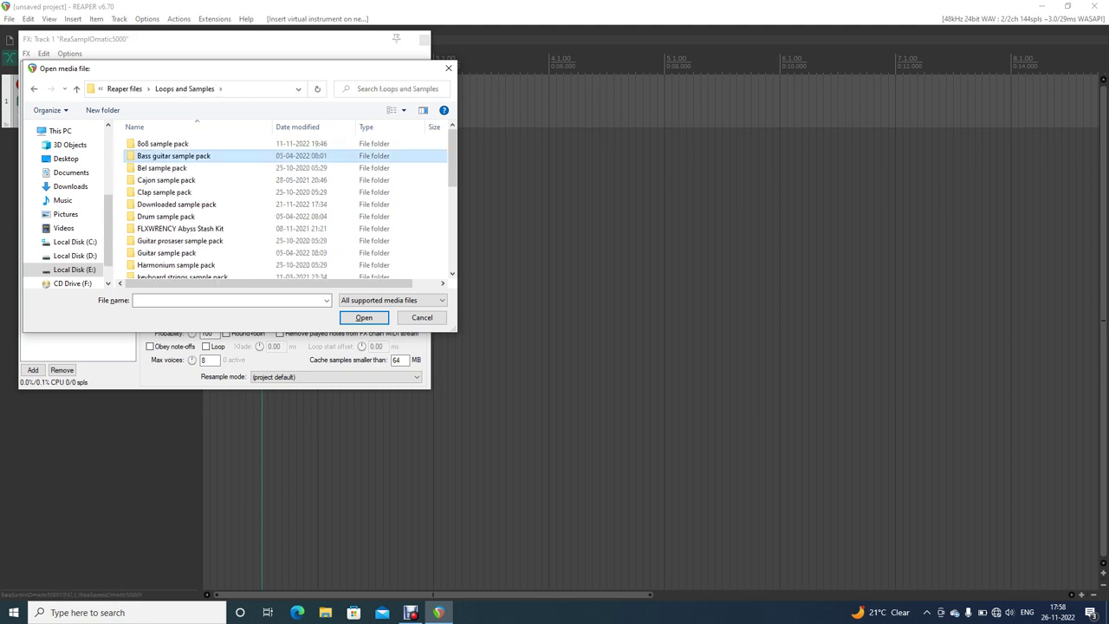
{"action": "key", "text": "Up"}
{"action": "key", "text": "Down"}
{"action": "key", "text": "Down"}
{"action": "key", "text": "Down"}
{"action": "key", "text": "Down"}
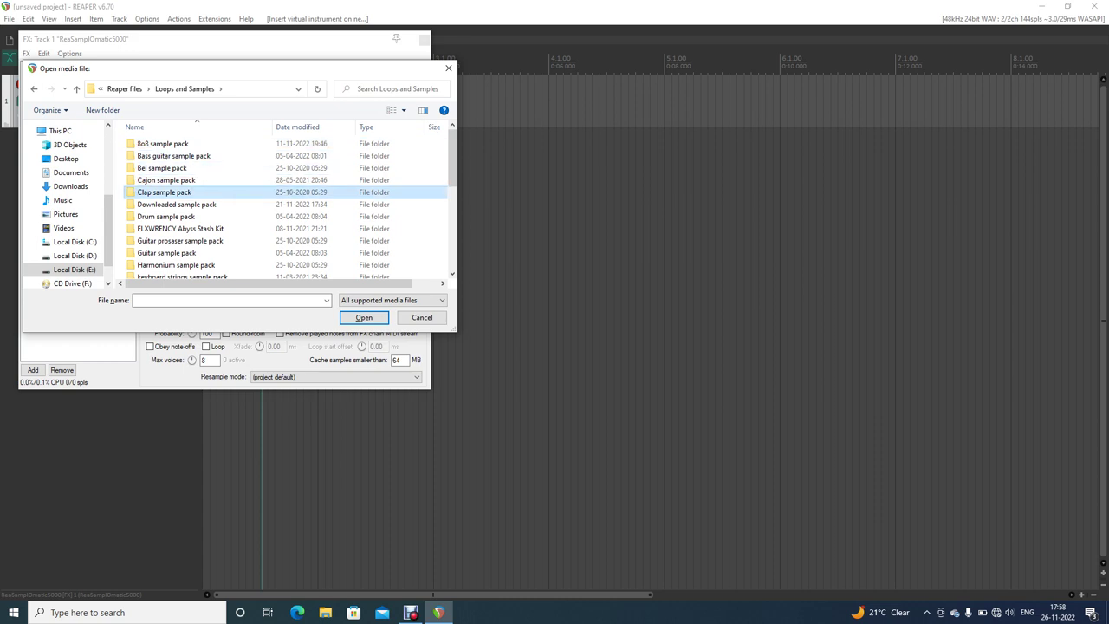
{"action": "key", "text": "Down"}
{"action": "key", "text": "Down"}
{"action": "key", "text": "Down"}
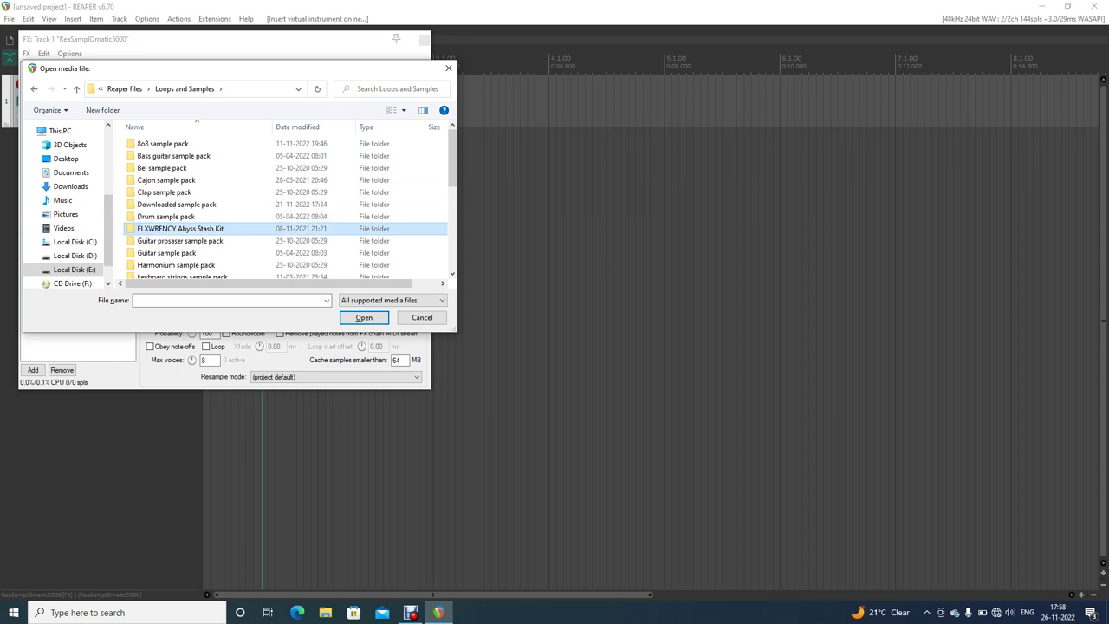
{"action": "key", "text": "Up"}
{"action": "key", "text": "Up"}
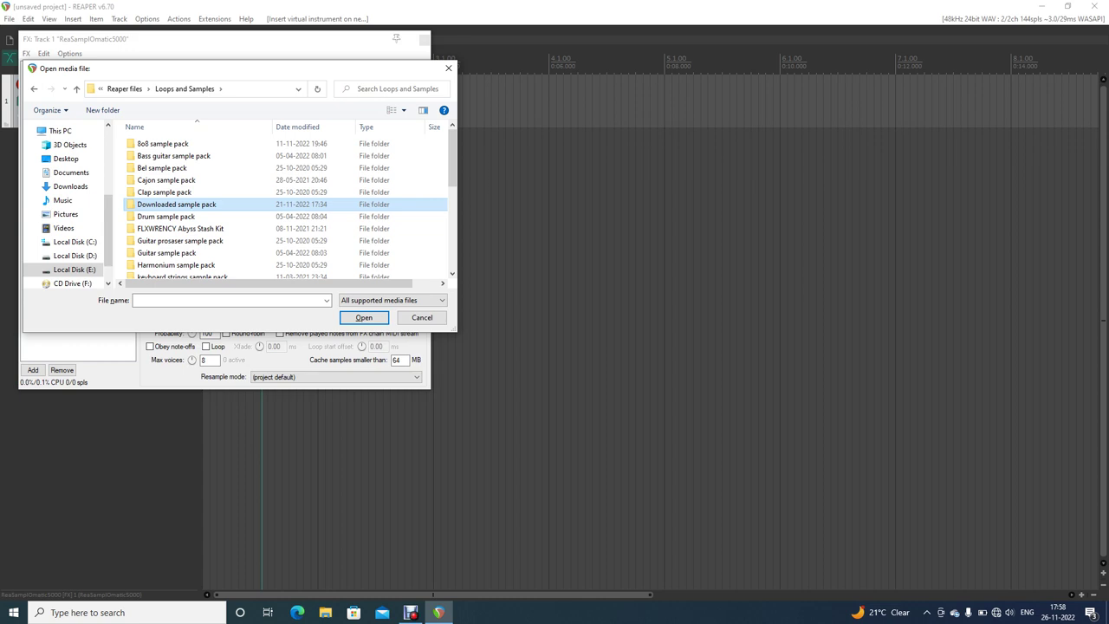
{"action": "double_click", "coordinate": [177, 204]}
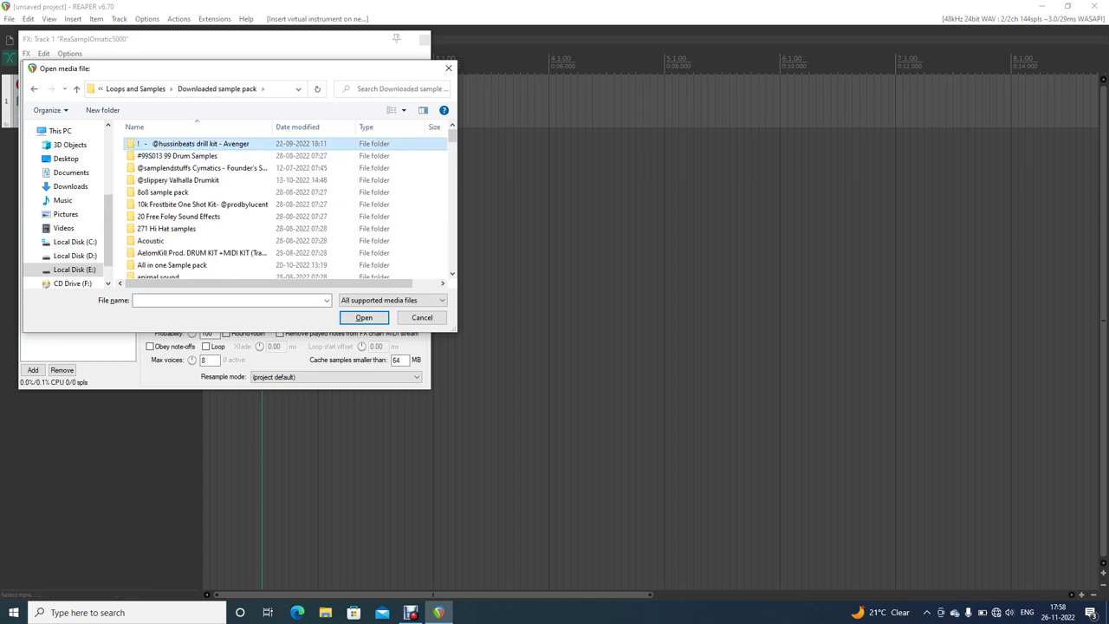
{"action": "key", "text": "Down"}
{"action": "key", "text": "Return"}
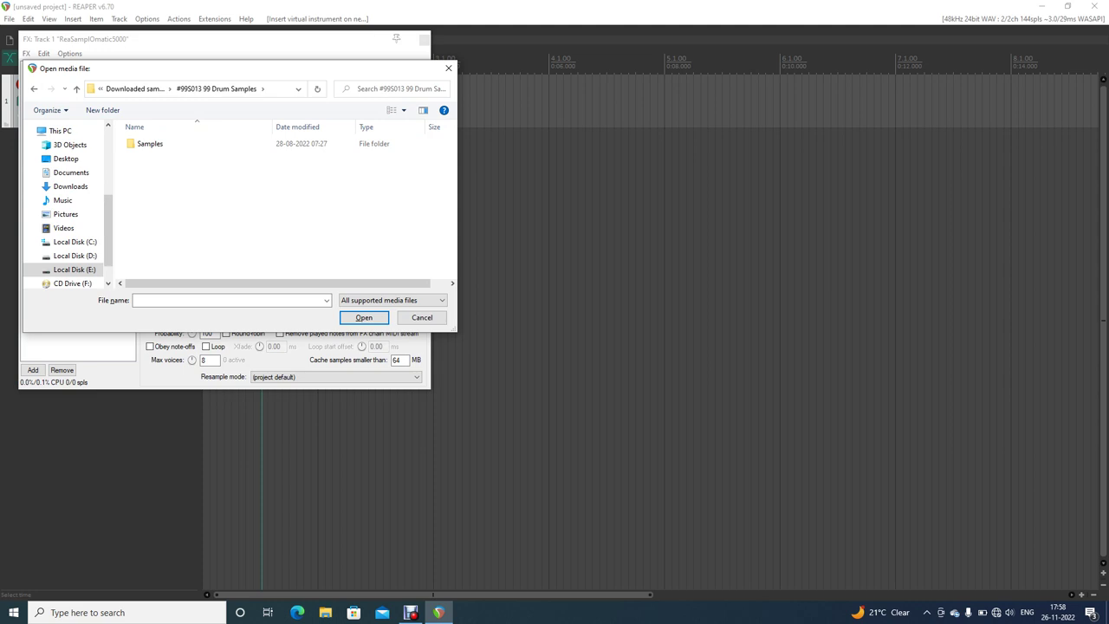
{"action": "key", "text": "Down"}
{"action": "key", "text": "Return"}
Step: Look through the kick samples and load kick-electro02.wav into the sampler
{"action": "key", "text": "Down"}
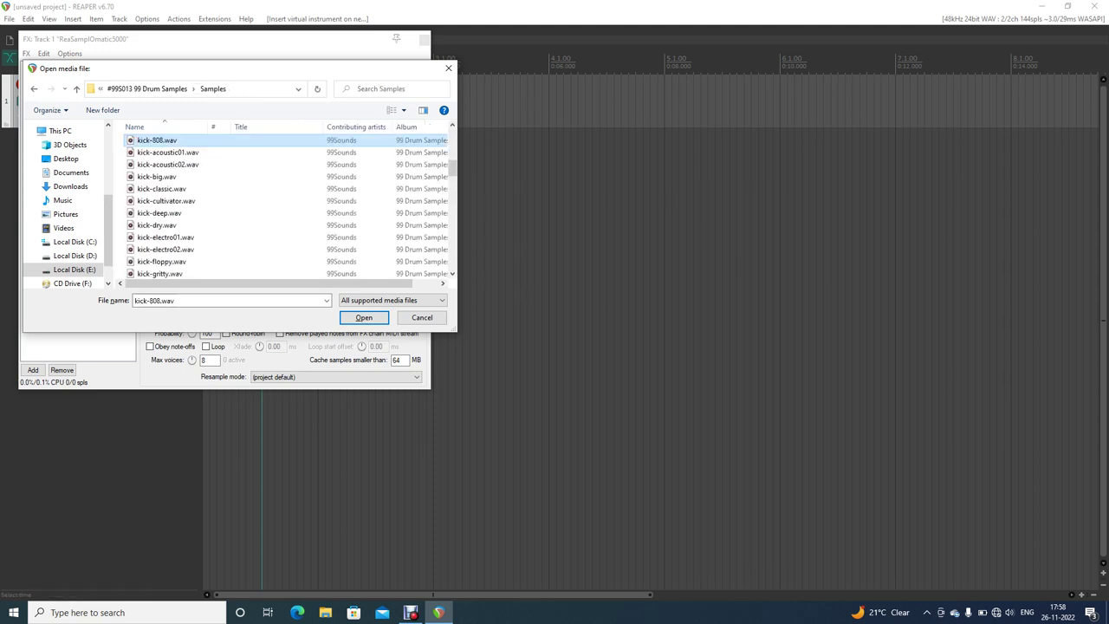
{"action": "key", "text": "Down"}
{"action": "key", "text": "Down"}
{"action": "key", "text": "Down"}
{"action": "key", "text": "Down"}
{"action": "key", "text": "Down"}
{"action": "key", "text": "Down"}
{"action": "key", "text": "Down"}
{"action": "key", "text": "Down"}
{"action": "key", "text": "Down"}
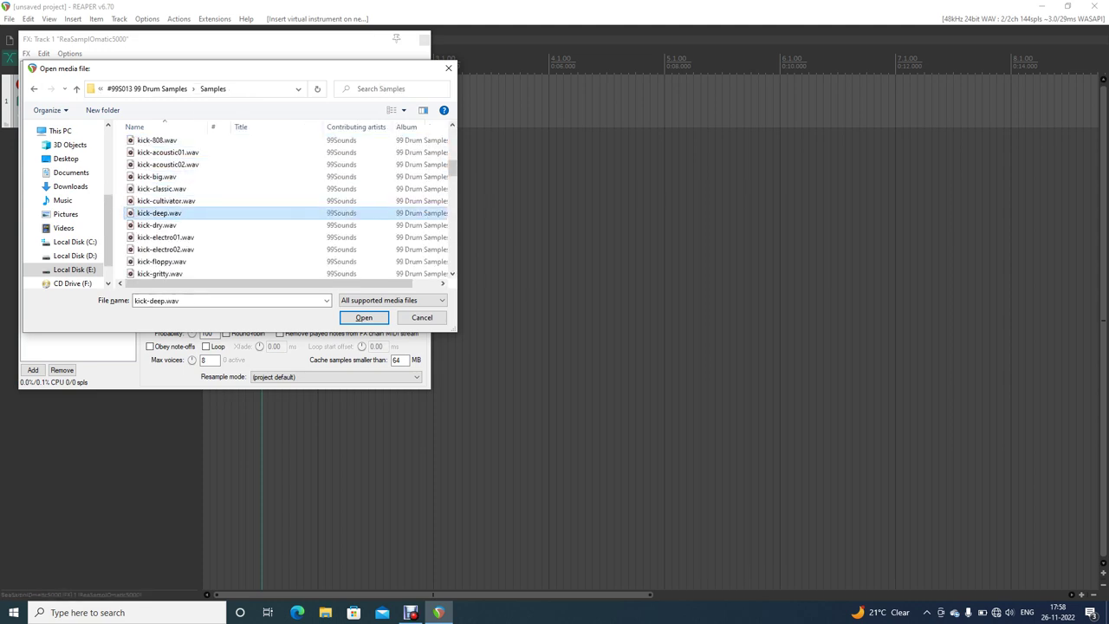
{"action": "key", "text": "Down"}
{"action": "key", "text": "Up"}
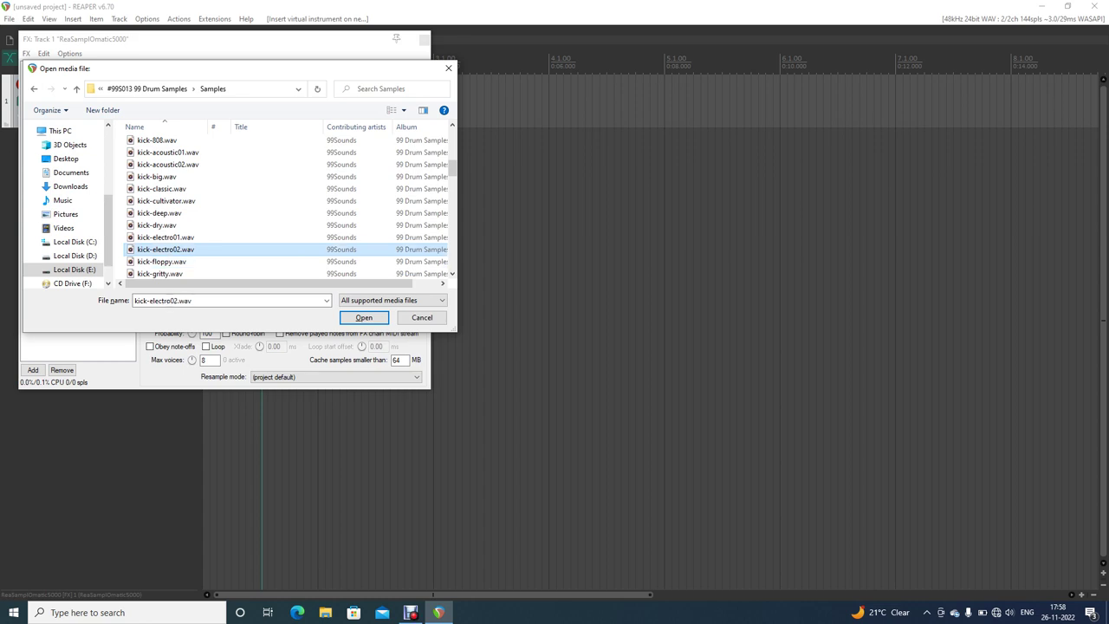
{"action": "key", "text": "Return"}
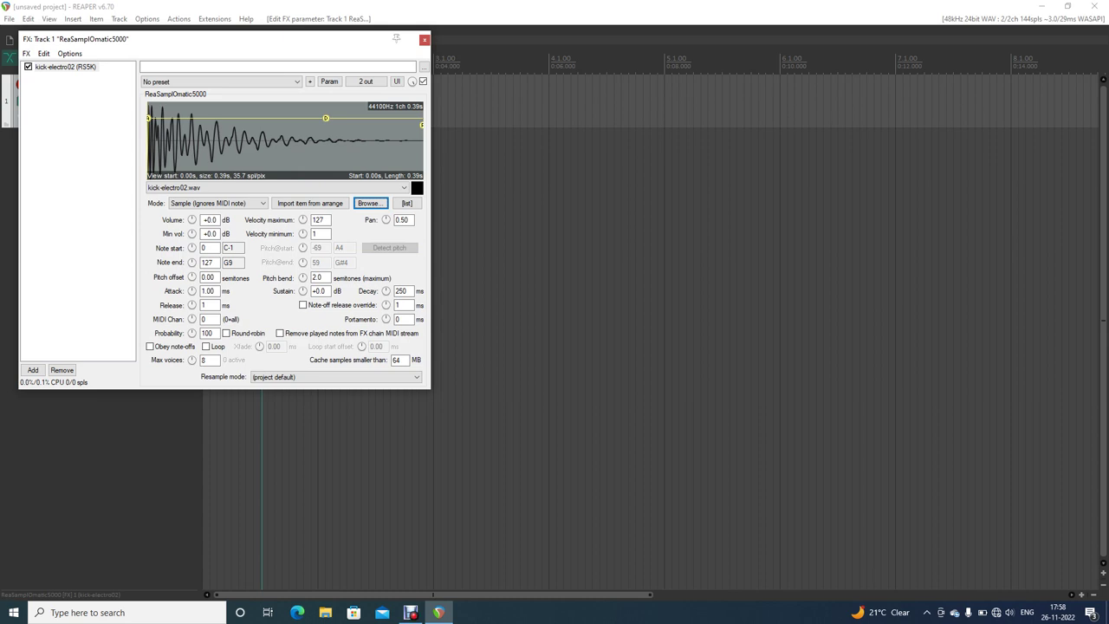
Step: Switch the sampler's loaded sample to kick-electro01.wav
{"action": "key", "text": "Tab"}
{"action": "key", "text": "Tab"}
{"action": "key", "text": "Tab"}
{"action": "key", "text": "Tab"}
{"action": "key", "text": "Tab"}
{"action": "key", "text": "Tab"}
{"action": "key", "text": "Tab"}
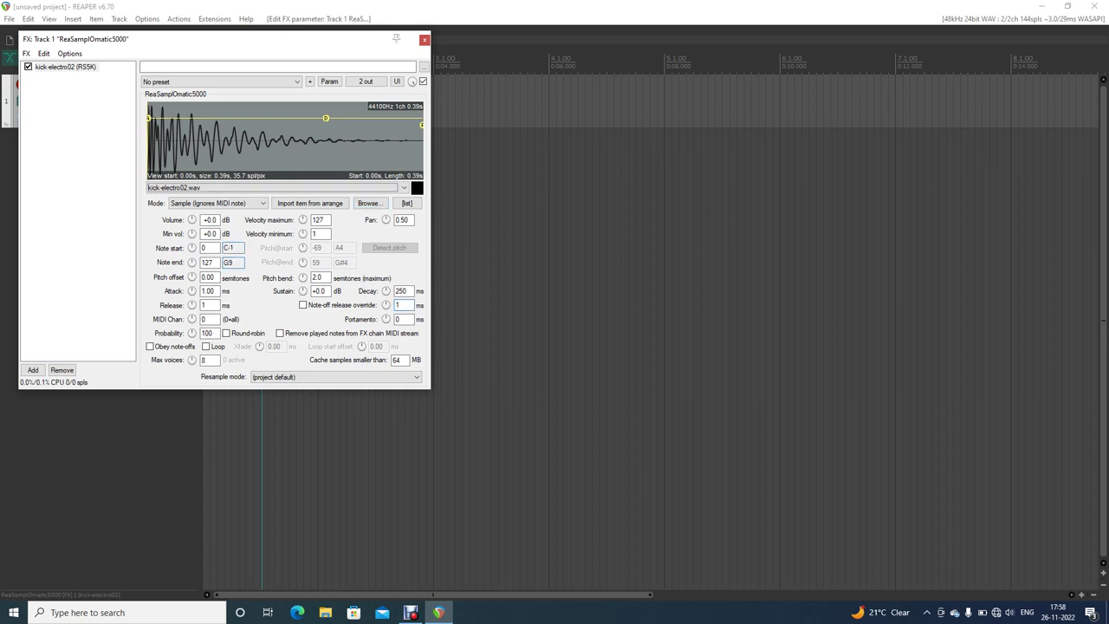
{"action": "key", "text": "Up"}
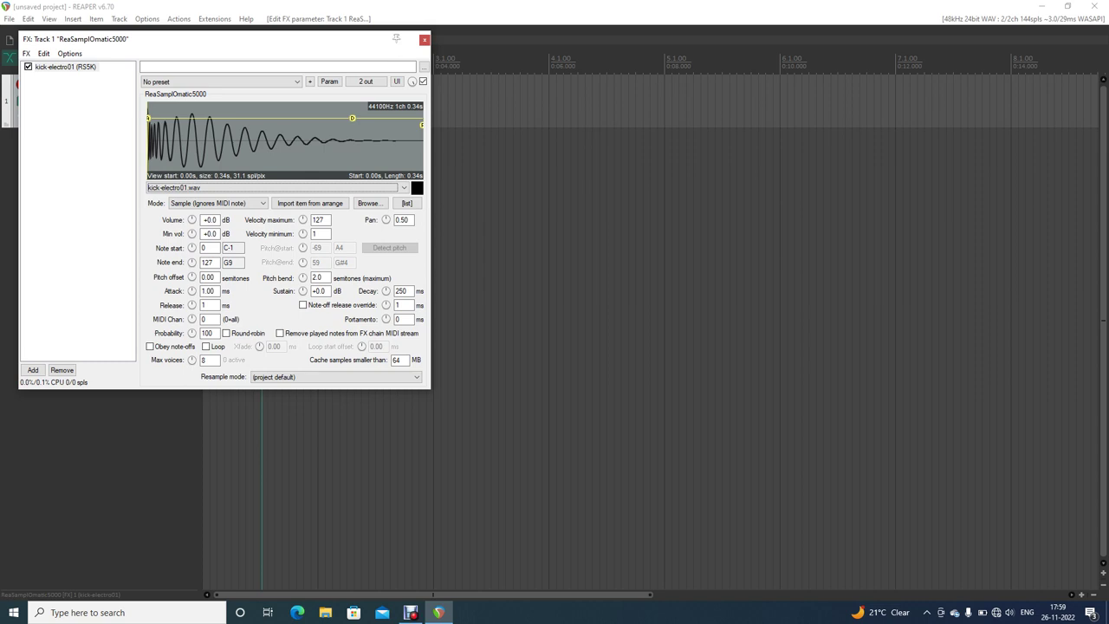
Step: Close the FX window and play a few test notes on the virtual MIDI keyboard at center note G5
{"action": "left_click", "coordinate": [425, 39]}
{"action": "key", "text": "alt+b"}
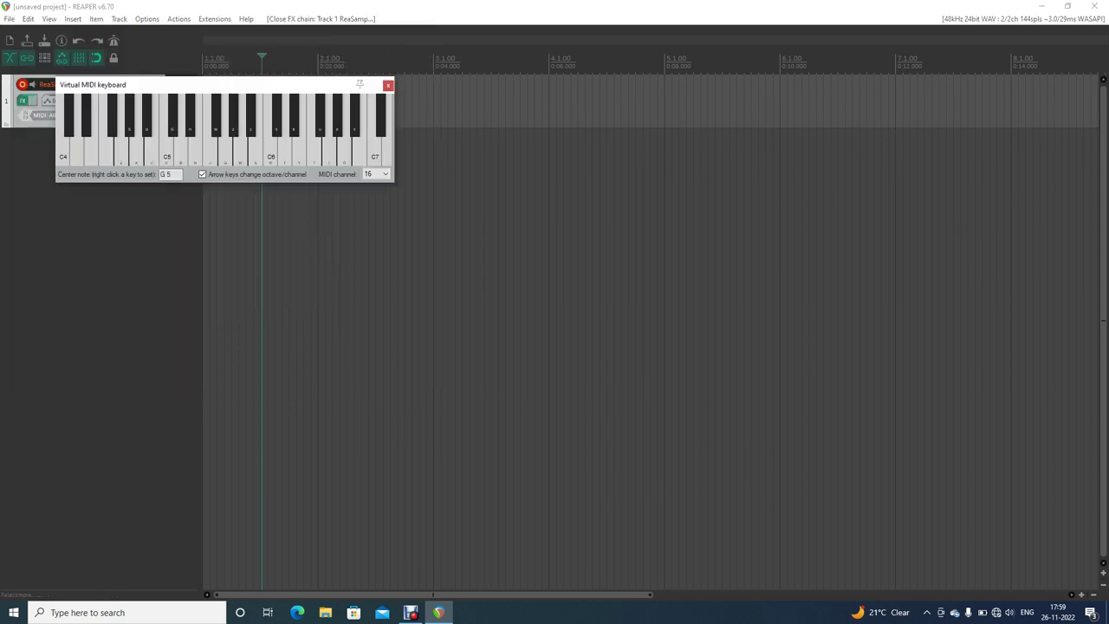
{"action": "key", "text": "m"}
{"action": "key", "text": "x"}
{"action": "key", "text": "x"}
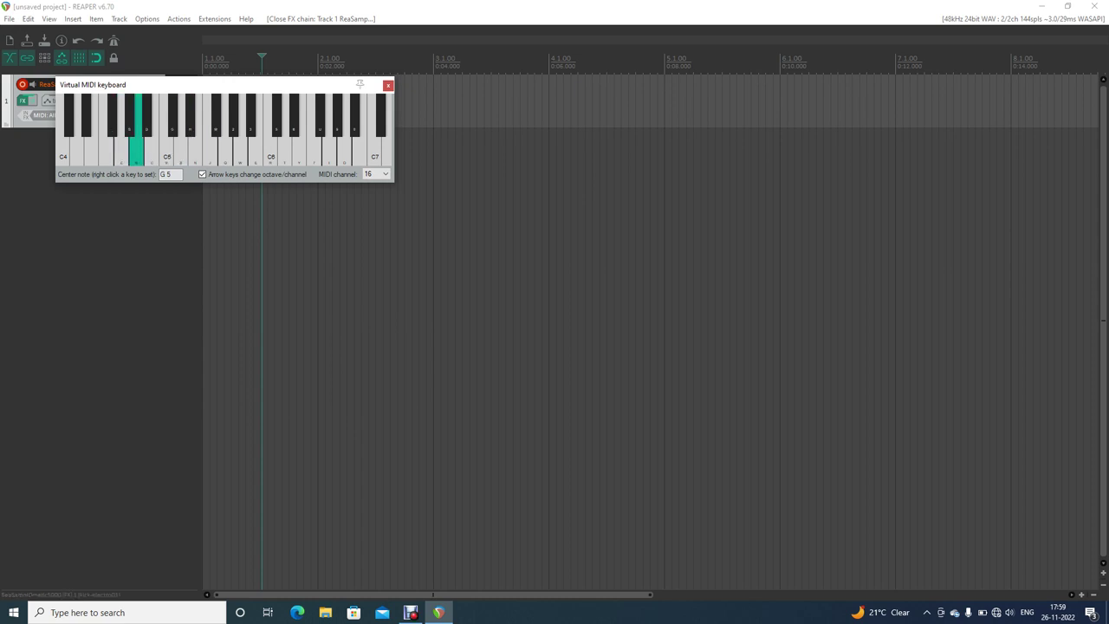
{"action": "key", "text": "b"}
{"action": "key", "text": "b"}
{"action": "key", "text": "x"}
{"action": "key", "text": "m"}
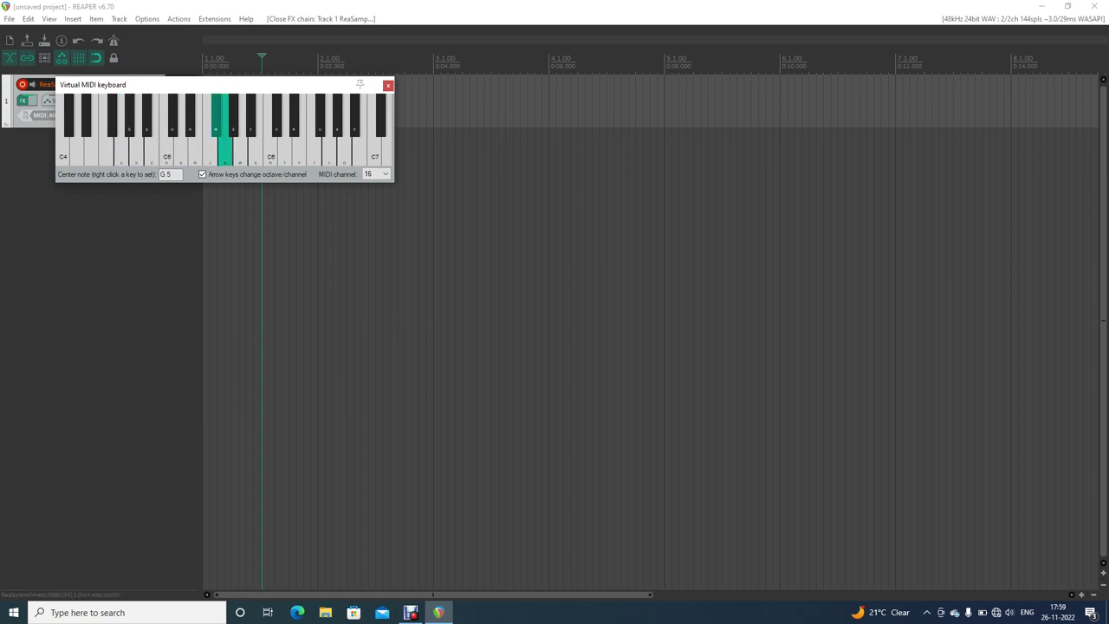
{"action": "key", "text": "x"}
{"action": "key", "text": "alt+b"}
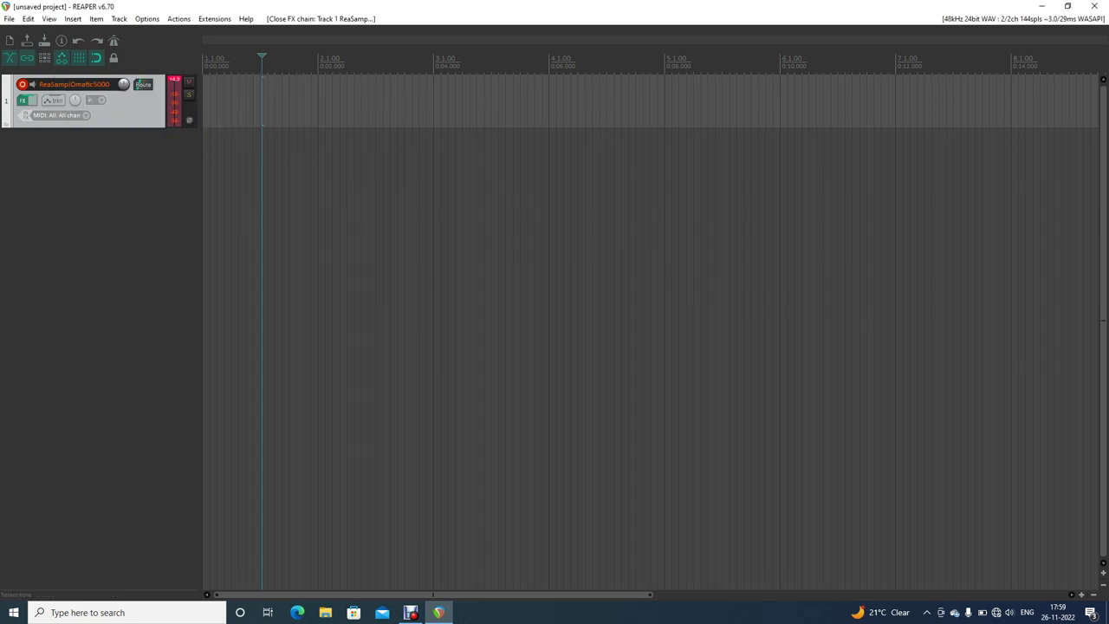
Step: Set the sampler's mode to Note (Semitone shifted) in the track's FX window and close the window
{"action": "key", "text": "f"}
{"action": "key", "text": "Tab"}
{"action": "key", "text": "Tab"}
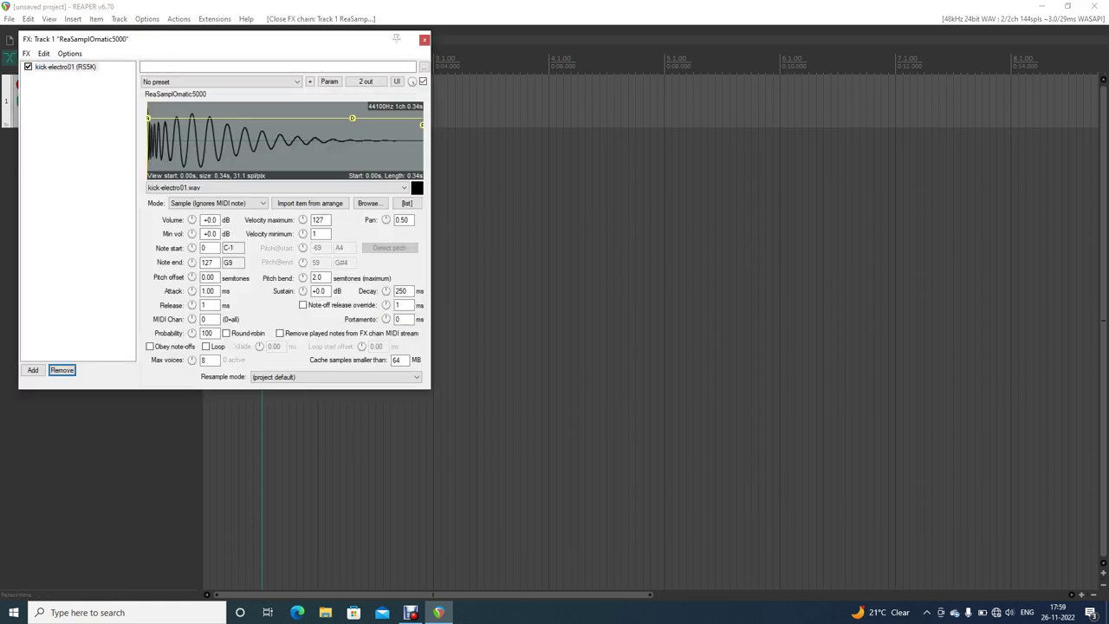
{"action": "key", "text": "shift+Tab"}
{"action": "key", "text": "shift+Tab"}
{"action": "key", "text": "shift+Tab"}
{"action": "key", "text": "shift+Tab"}
{"action": "key", "text": "shift+Tab"}
{"action": "key", "text": "shift+Tab"}
{"action": "key", "text": "shift+Tab"}
{"action": "key", "text": "shift+Tab"}
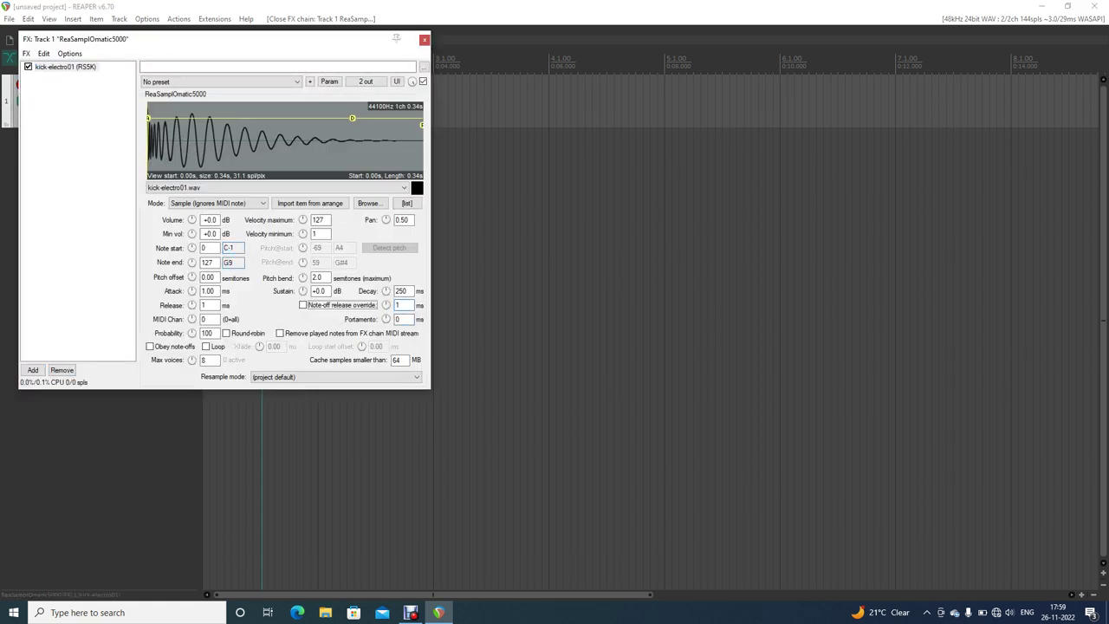
{"action": "key", "text": "shift+Tab"}
{"action": "key", "text": "shift+Tab"}
{"action": "key", "text": "shift+Tab"}
{"action": "key", "text": "Down"}
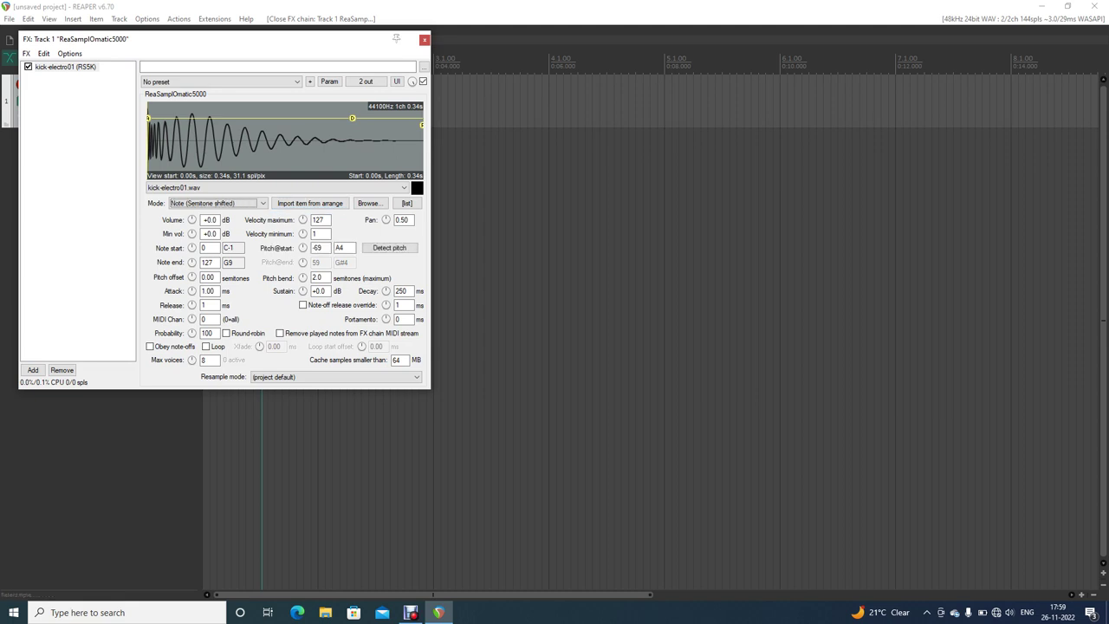
{"action": "key", "text": "Escape"}
Step: Open the virtual MIDI keyboard, set its center note to G7 and play a one-octave run up and back down
{"action": "key", "text": "alt+b"}
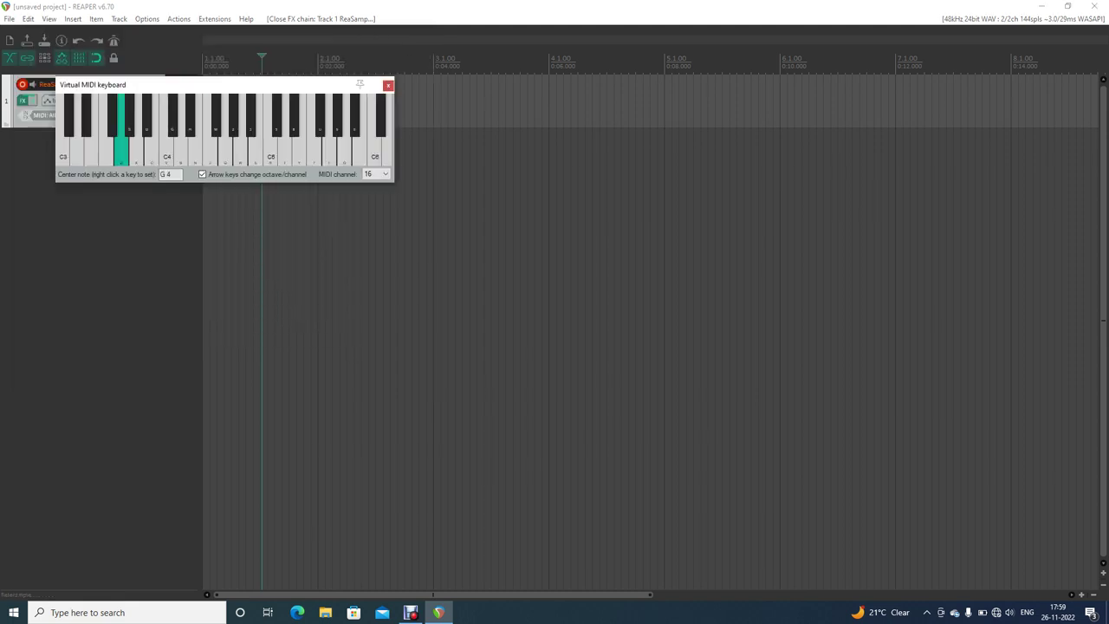
{"action": "key", "text": "Down"}
{"action": "key", "text": "Down"}
{"action": "key", "text": "Down"}
{"action": "key", "text": "Up"}
{"action": "key", "text": "Up"}
{"action": "key", "text": "Up"}
{"action": "key", "text": "Up"}
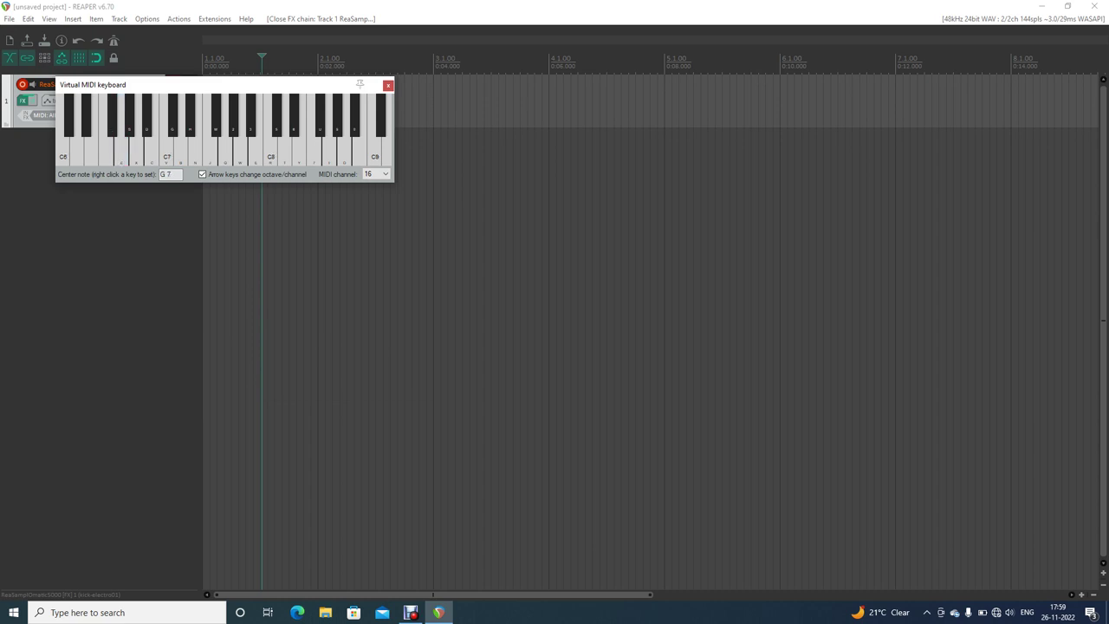
{"action": "key", "text": "z"}
{"action": "key", "text": "x"}
{"action": "key", "text": "c"}
{"action": "key", "text": "v"}
{"action": "key", "text": "b"}
{"action": "key", "text": "n"}
{"action": "key", "text": "m"}
{"action": "key", "text": "comma"}
{"action": "key", "text": "m"}
{"action": "key", "text": "n"}
{"action": "key", "text": "b"}
{"action": "key", "text": "v"}
{"action": "key", "text": "c"}
{"action": "key", "text": "x"}
{"action": "key", "text": "z"}
Step: Lower the virtual MIDI keyboard's center note to G6 and play an ascending phrase
{"action": "key", "text": "Down"}
{"action": "key", "text": "z"}
{"action": "key", "text": "x"}
{"action": "key", "text": "c"}
{"action": "key", "text": "v"}
{"action": "key", "text": "b"}
{"action": "key", "text": "n"}
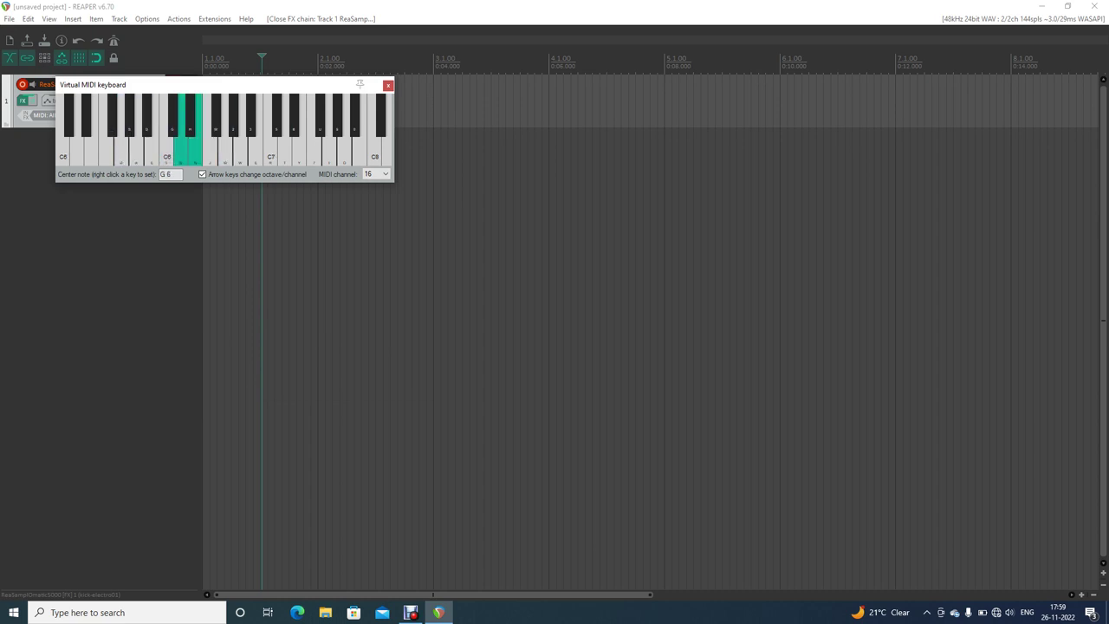
Step: Move the virtual MIDI keyboard's center note to G4, repeating a single test note in the different octaves
{"action": "key", "text": "Down"}
{"action": "key", "text": "b"}
{"action": "key", "text": "Up"}
{"action": "key", "text": "b"}
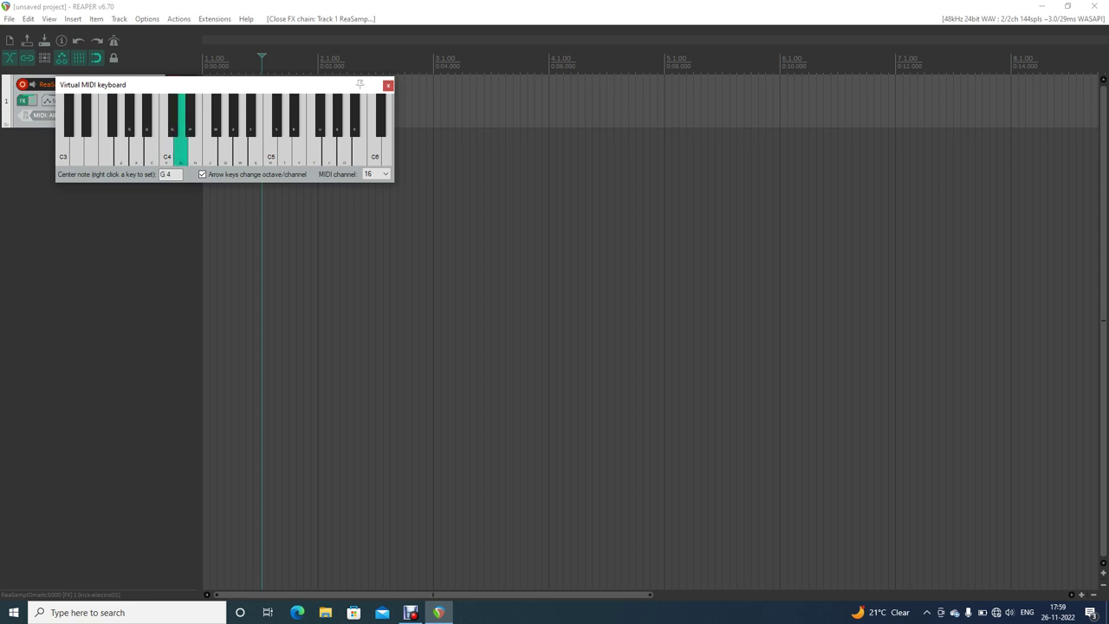
Step: Play test notes on the virtual MIDI keyboard with the center note at G5 and G4, and close the keyboard
{"action": "key", "text": "q"}
{"action": "key", "text": "b"}
{"action": "key", "text": "v"}
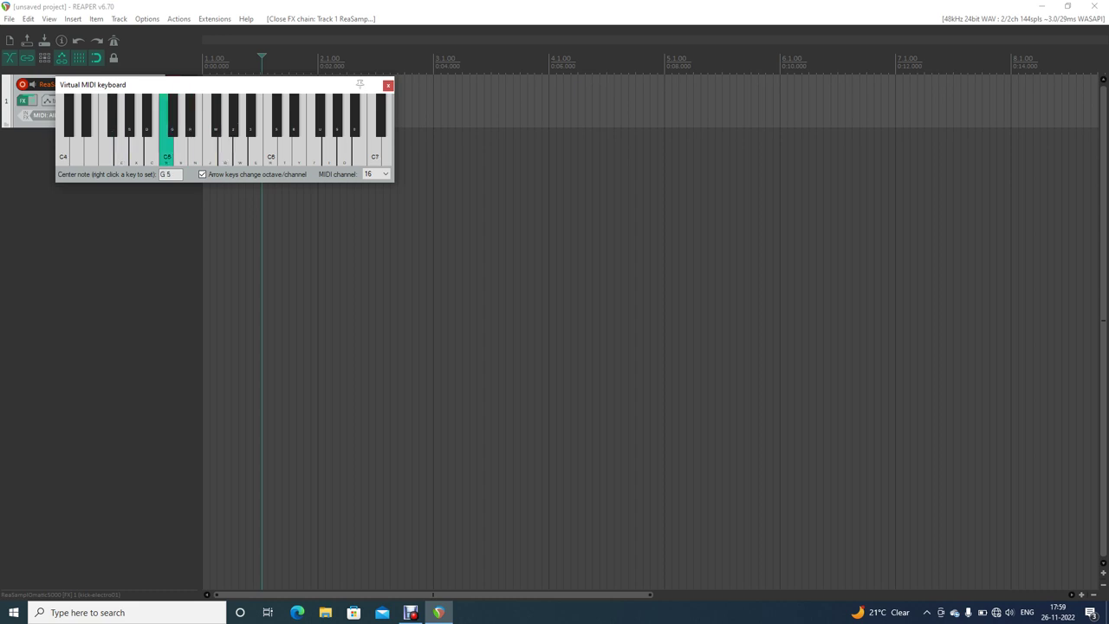
{"action": "key", "text": "z"}
{"action": "key", "text": "Down"}
{"action": "key", "text": "b"}
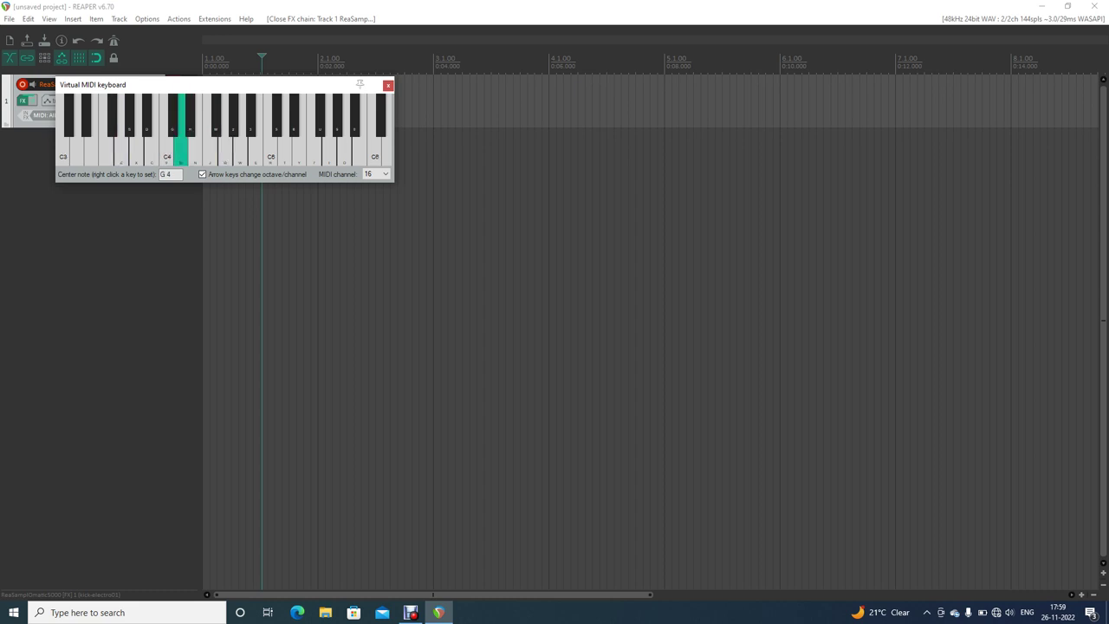
{"action": "left_click", "coordinate": [388, 85]}
Step: Return the edit cursor to the project start and rename the sampler track as Kick
{"action": "left_click", "coordinate": [204, 102]}
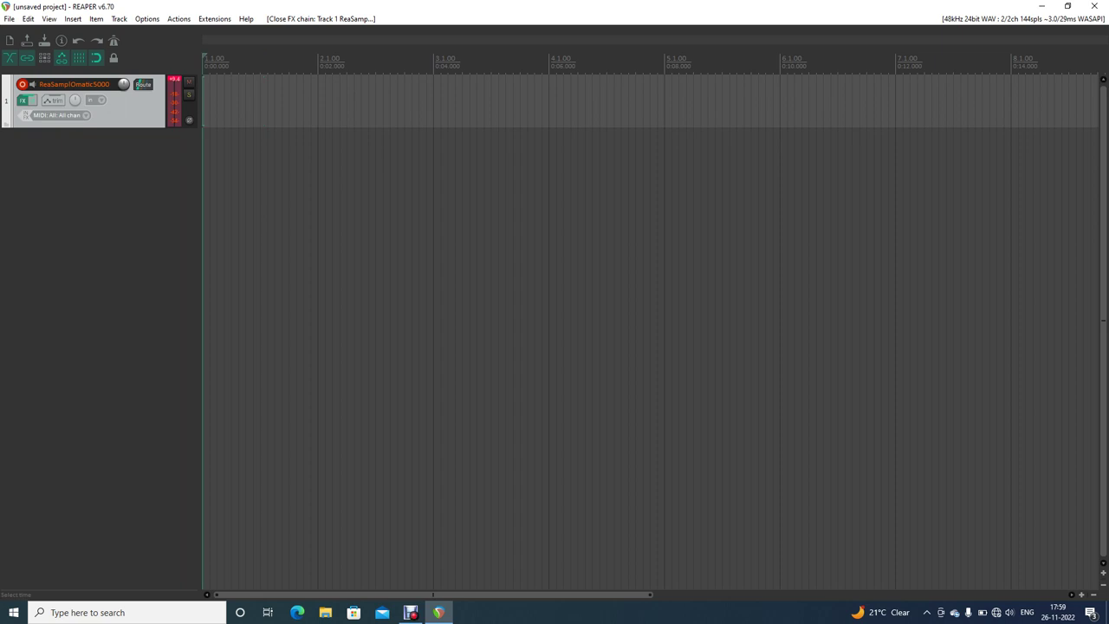
{"action": "key", "text": "F2"}
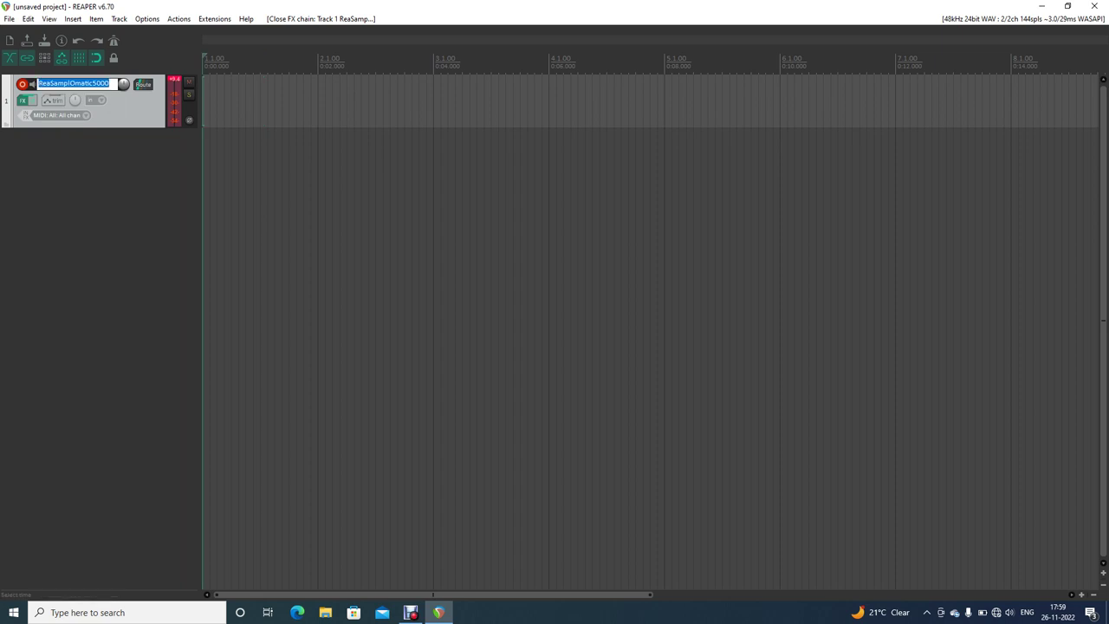
{"action": "type", "text": "Kick"}
{"action": "key", "text": "Return"}
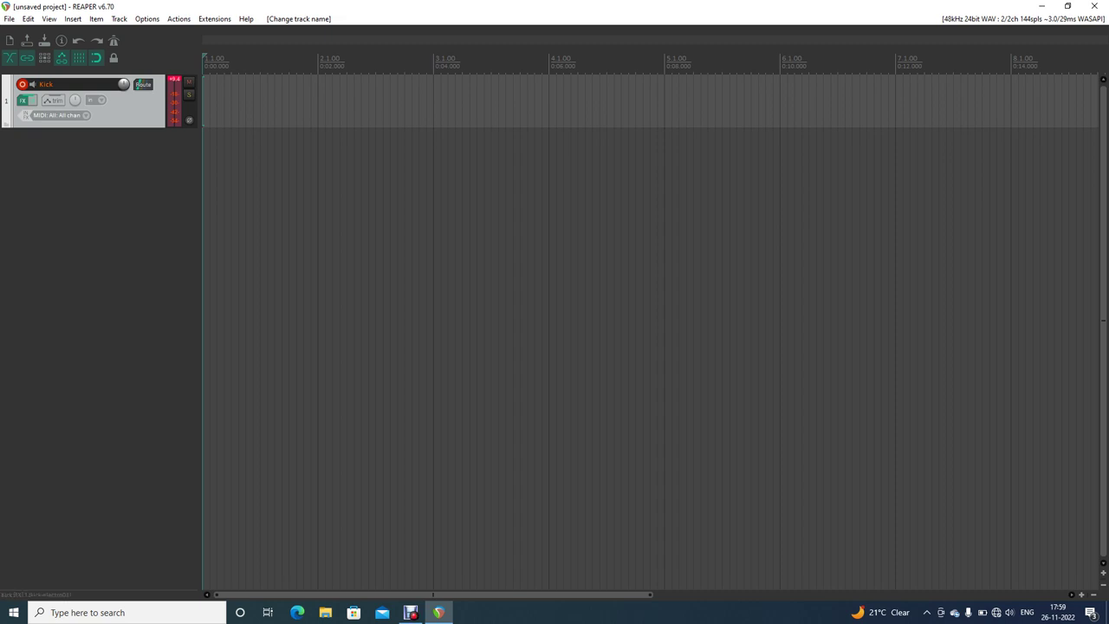
Step: Turn on the metronome and record a repeated single-note kick pattern on the Kick track from bar 2 to bar 4 with the virtual MIDI keyboard
{"action": "key", "text": "space"}
{"action": "key", "text": "space"}
{"action": "key", "text": "ctrl+shift+m"}
{"action": "key", "text": "space"}
{"action": "key", "text": "alt+b"}
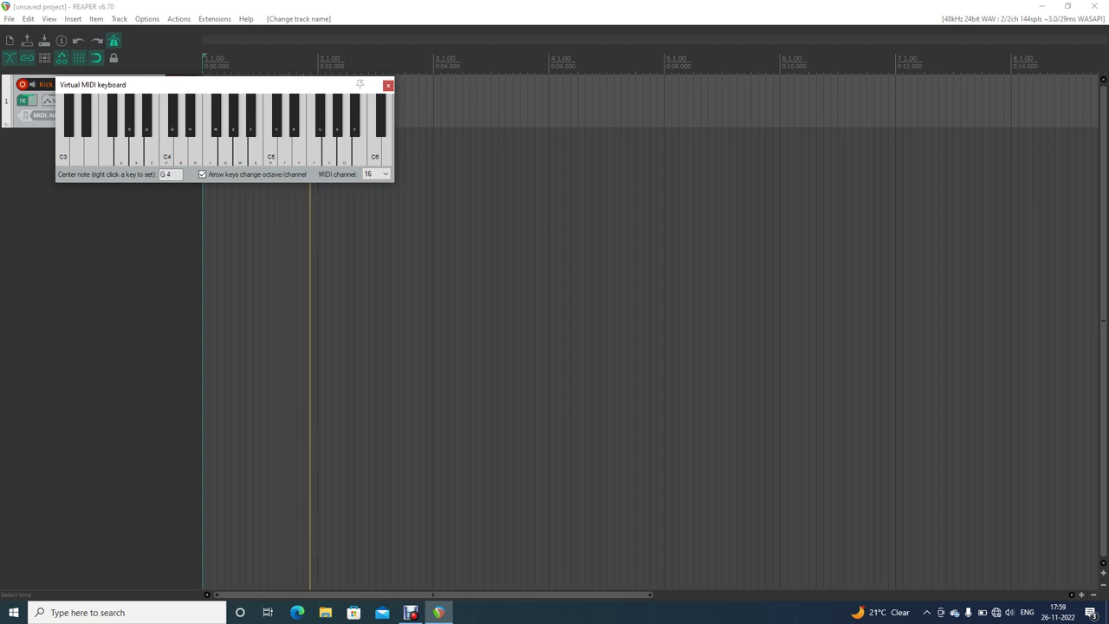
{"action": "key", "text": "b"}
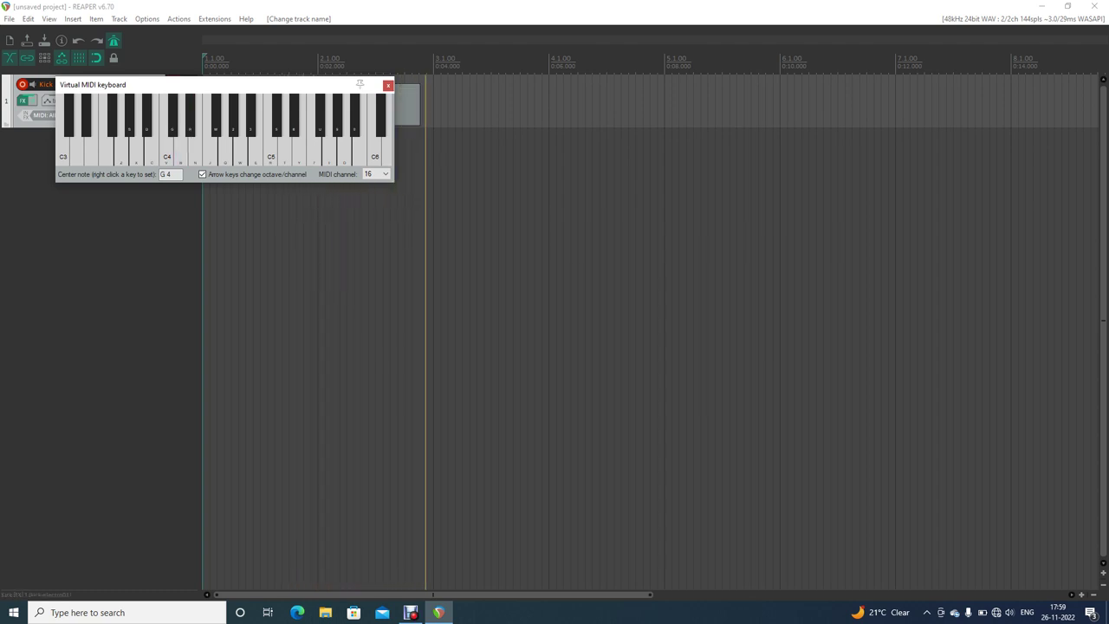
{"action": "key", "text": "b"}
{"action": "key", "text": "b"}
{"action": "key", "text": "b"}
{"action": "key", "text": "b"}
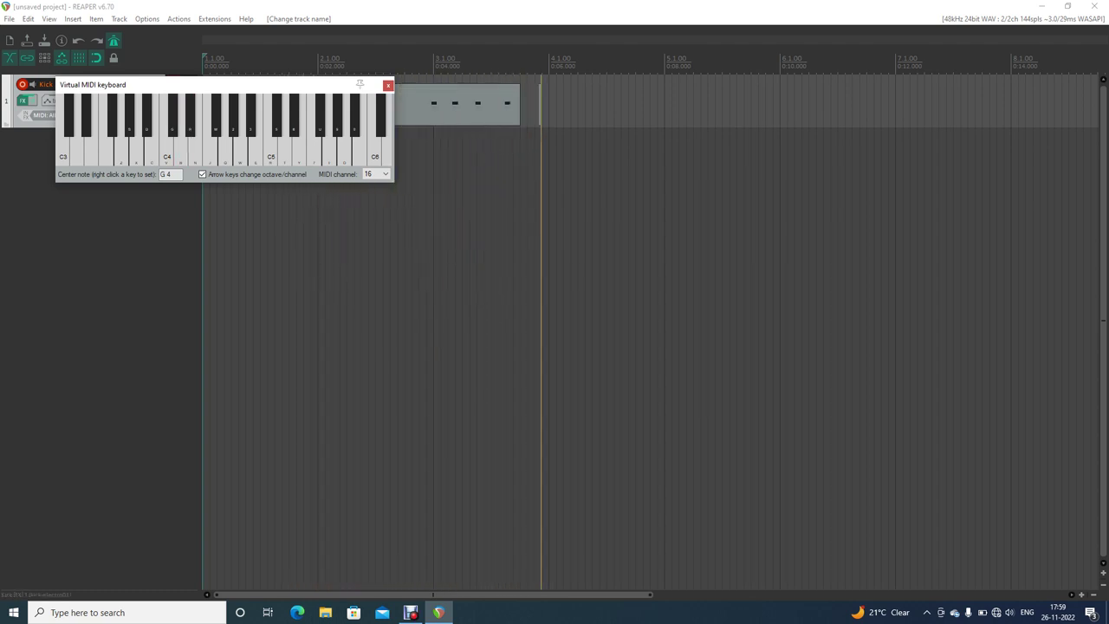
{"action": "key", "text": "space"}
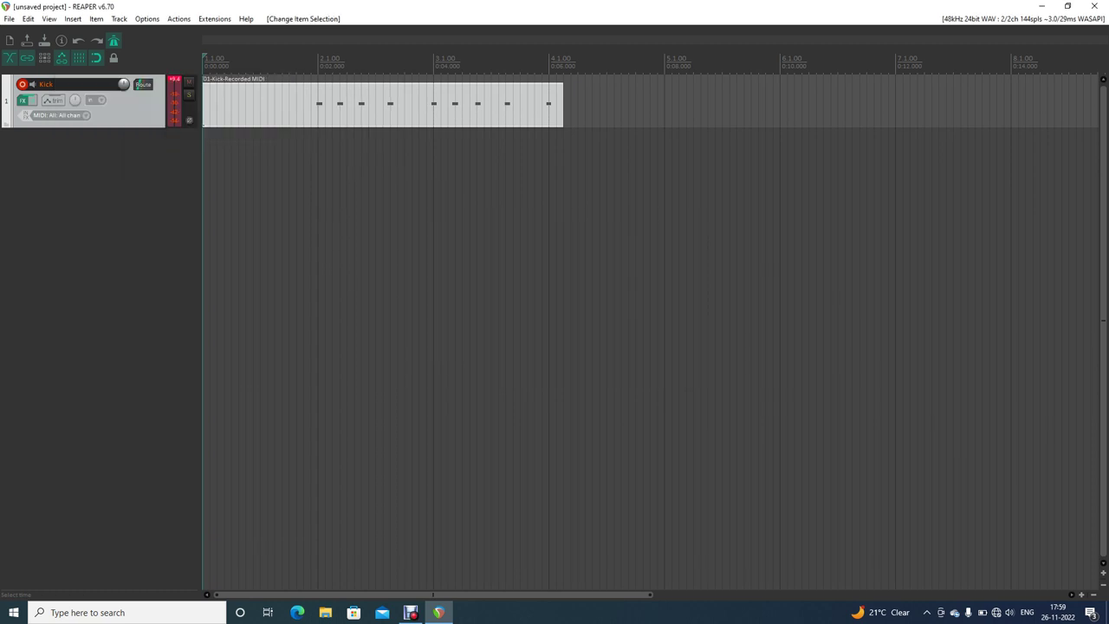
Step: Quantize the recorded kick MIDI item, play it back from bar 2 and disarm the Kick track
{"action": "key", "text": "q"}
{"action": "left_click", "coordinate": [318, 60]}
{"action": "key", "text": "space"}
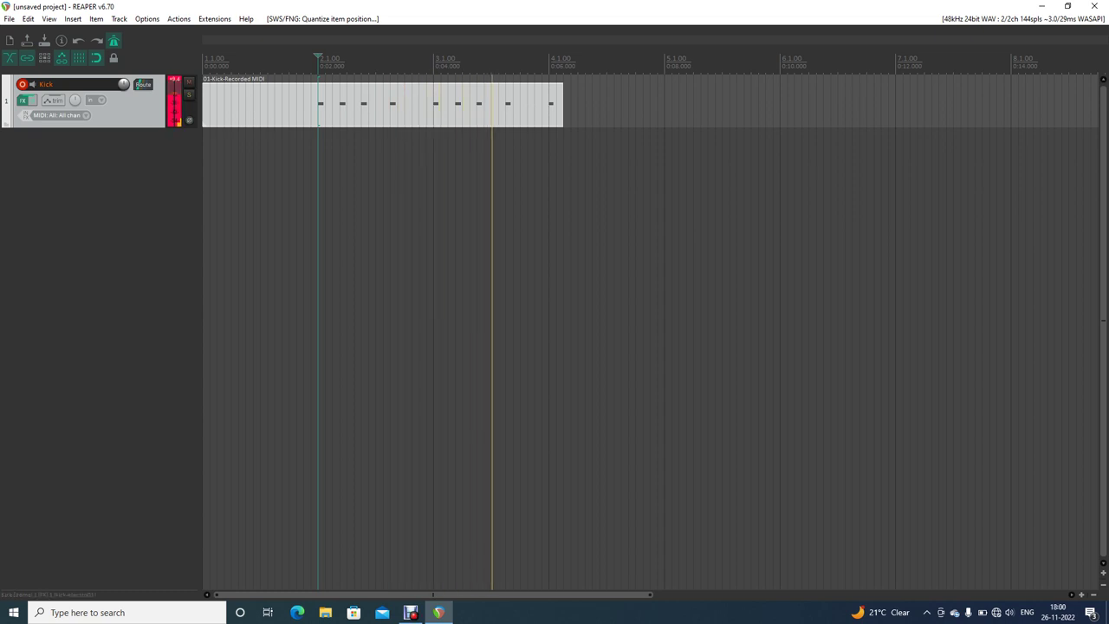
{"action": "key", "text": "space"}
{"action": "left_click", "coordinate": [23, 84]}
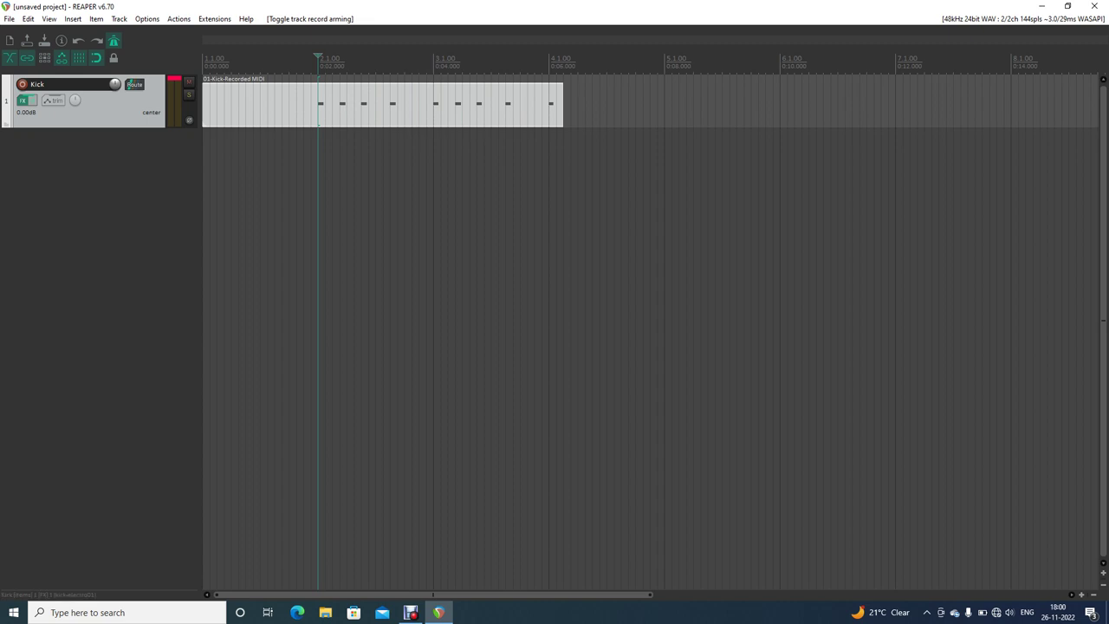
Step: Insert a second sampler track below Kick from the ReaSamplOmatic5000 track template
{"action": "left_click", "coordinate": [73, 18]}
{"action": "mouse_move", "coordinate": [111, 242]}
{"action": "left_click", "coordinate": [365, 601]}
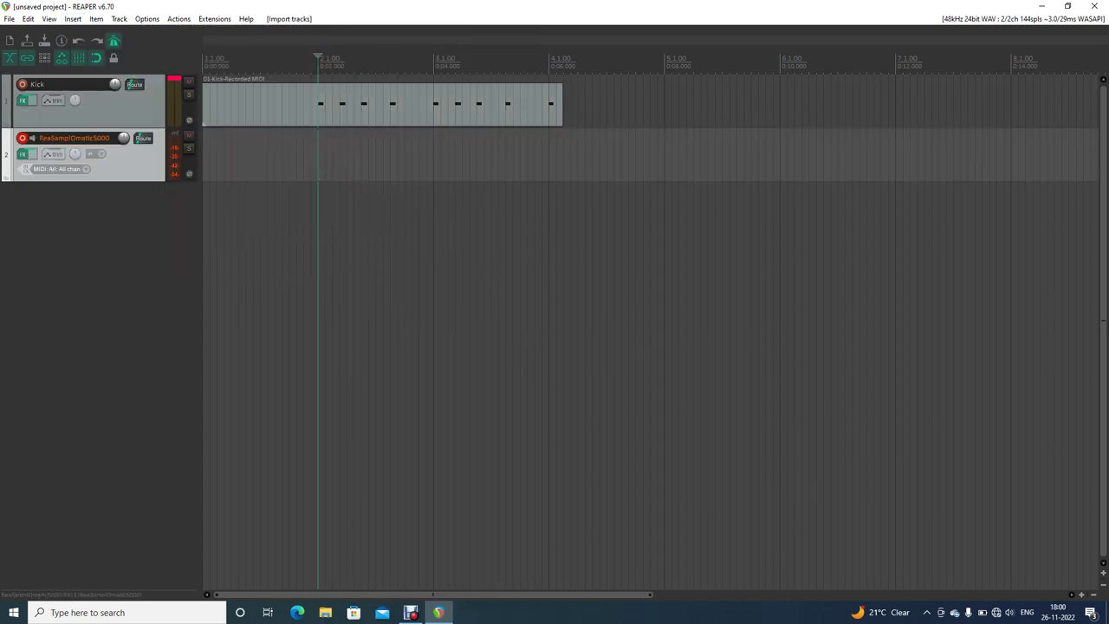
Step: Load snare-electro.wav from the Samples folder into track 2's ReaSamplOmatic5000 and close the FX window
{"action": "left_click", "coordinate": [23, 155]}
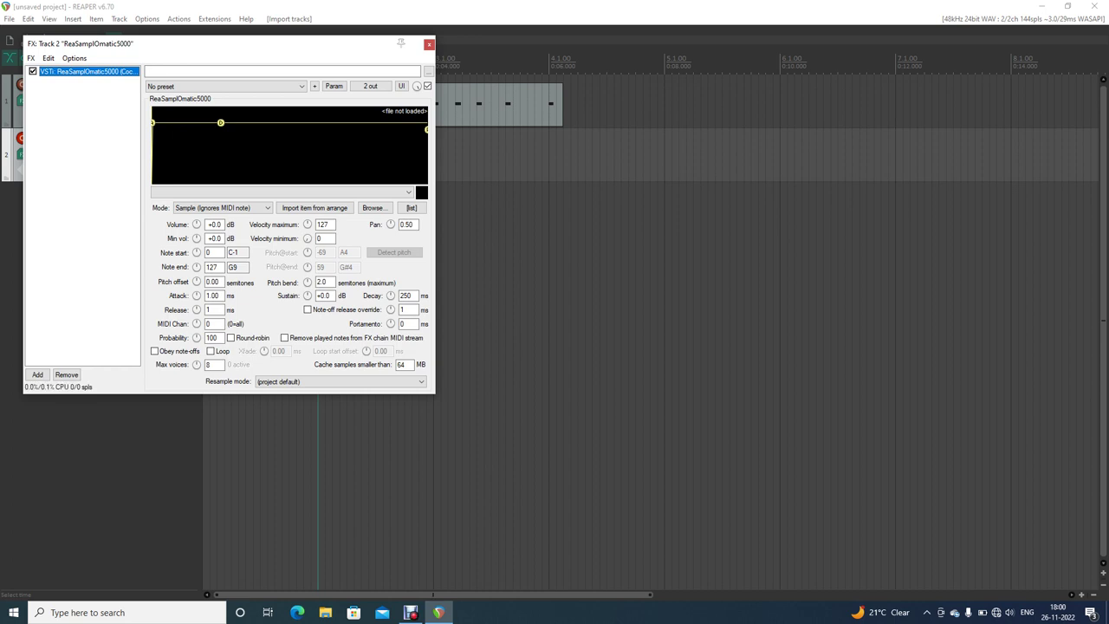
{"action": "key", "text": "Tab"}
{"action": "key", "text": "Tab"}
{"action": "key", "text": "Tab"}
{"action": "key", "text": "Tab"}
{"action": "key", "text": "shift+Tab"}
{"action": "key", "text": "shift+Tab"}
{"action": "key", "text": "shift+Tab"}
{"action": "key", "text": "shift+Tab"}
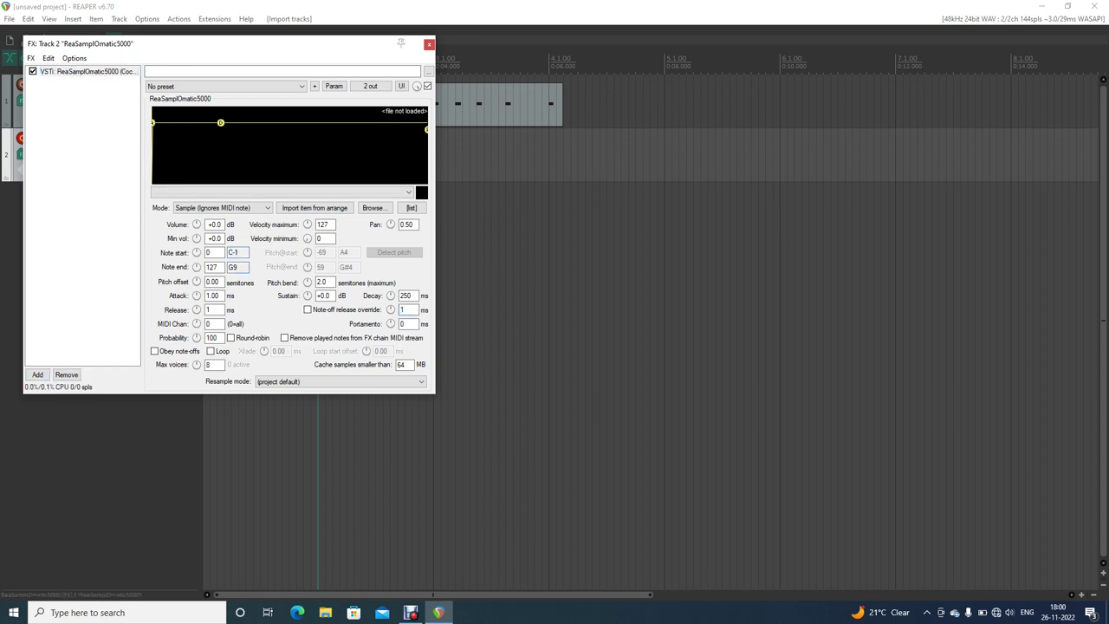
{"action": "key", "text": "Return"}
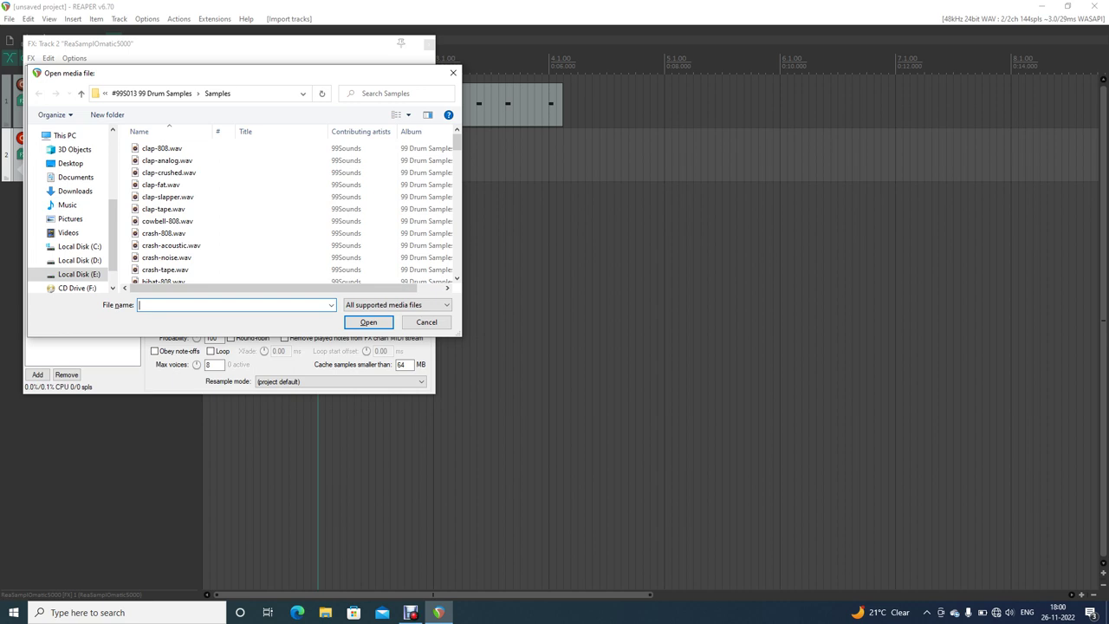
{"action": "key", "text": "shift+Tab"}
{"action": "key", "text": "shift+Tab"}
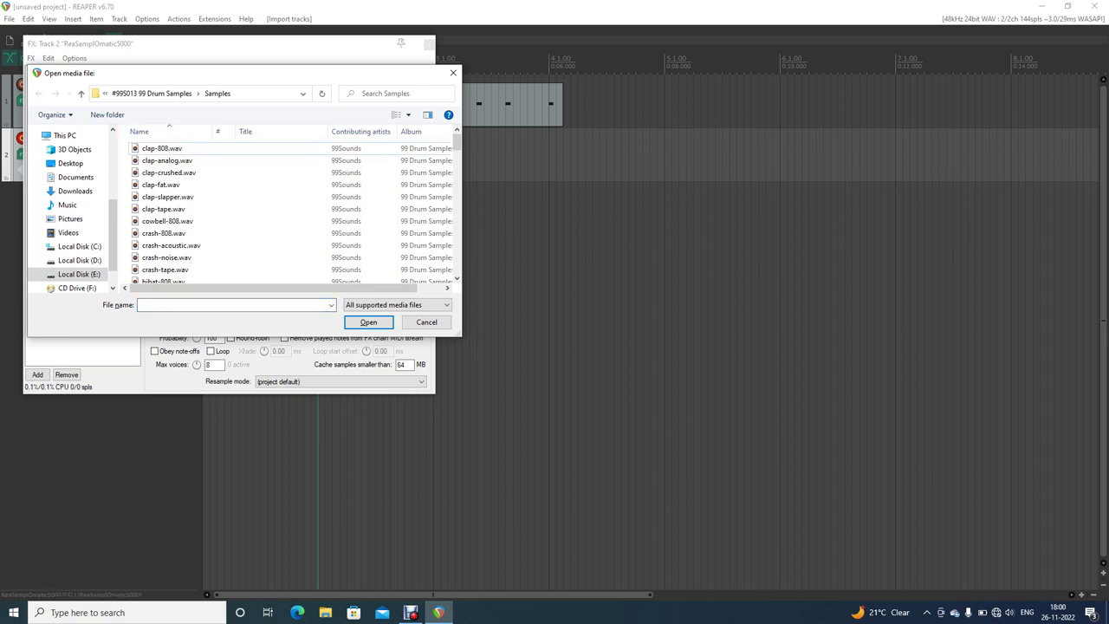
{"action": "key", "text": "s"}
{"action": "key", "text": "Down"}
{"action": "key", "text": "Down"}
{"action": "key", "text": "Down"}
{"action": "key", "text": "Down"}
{"action": "key", "text": "Down"}
{"action": "key", "text": "Down"}
{"action": "key", "text": "Down"}
{"action": "key", "text": "Down"}
{"action": "key", "text": "Down"}
{"action": "key", "text": "Down"}
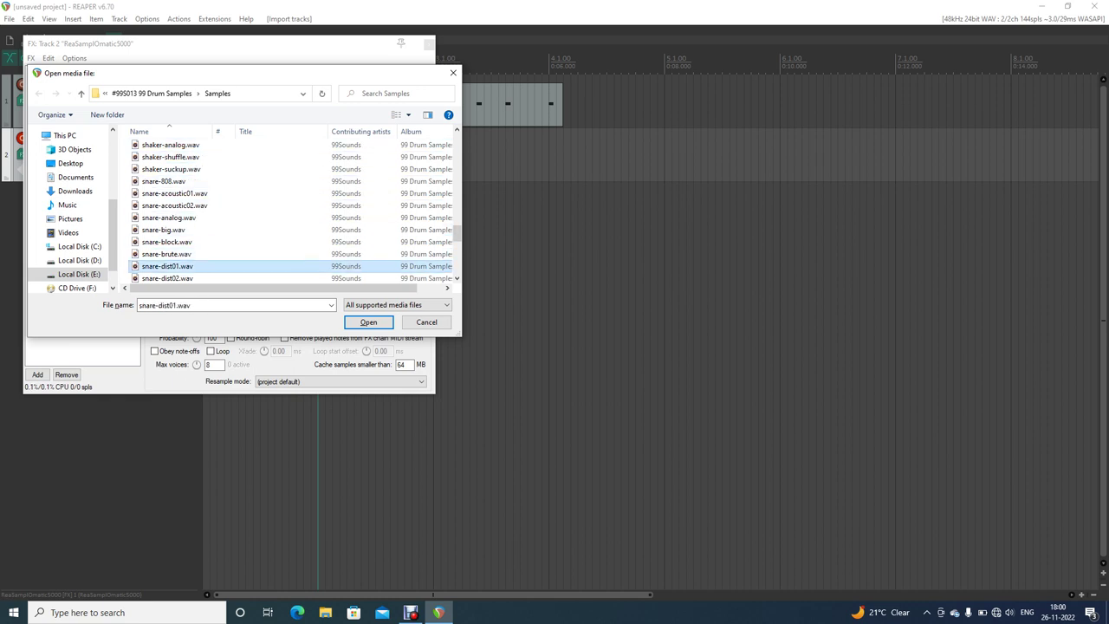
{"action": "key", "text": "Down"}
{"action": "key", "text": "Down"}
{"action": "key", "text": "Down"}
{"action": "key", "text": "Down"}
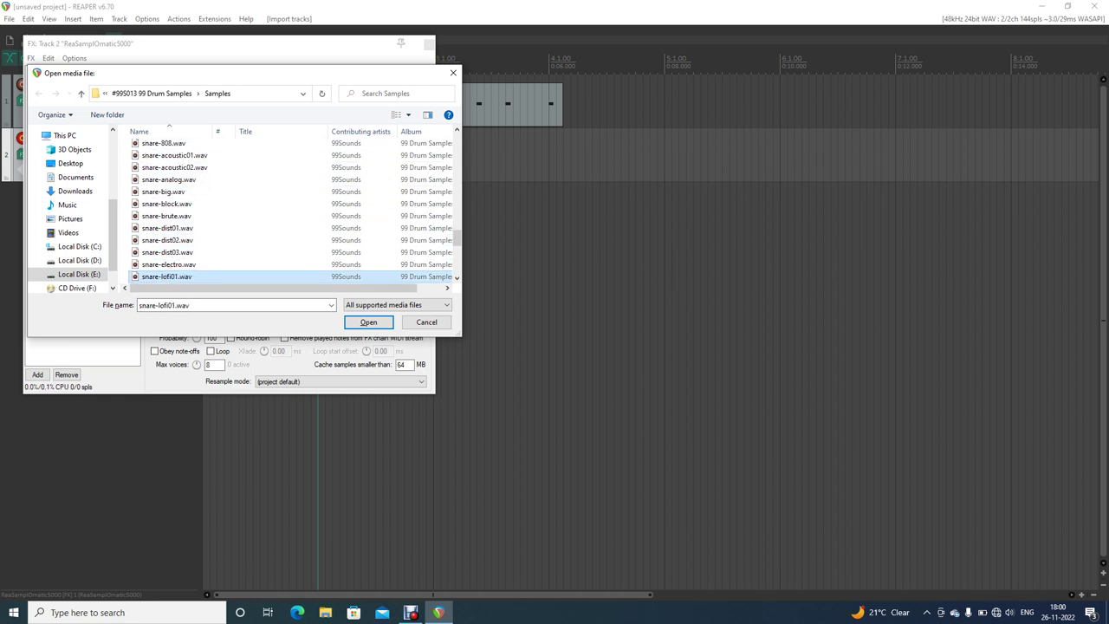
{"action": "key", "text": "Up"}
{"action": "key", "text": "Return"}
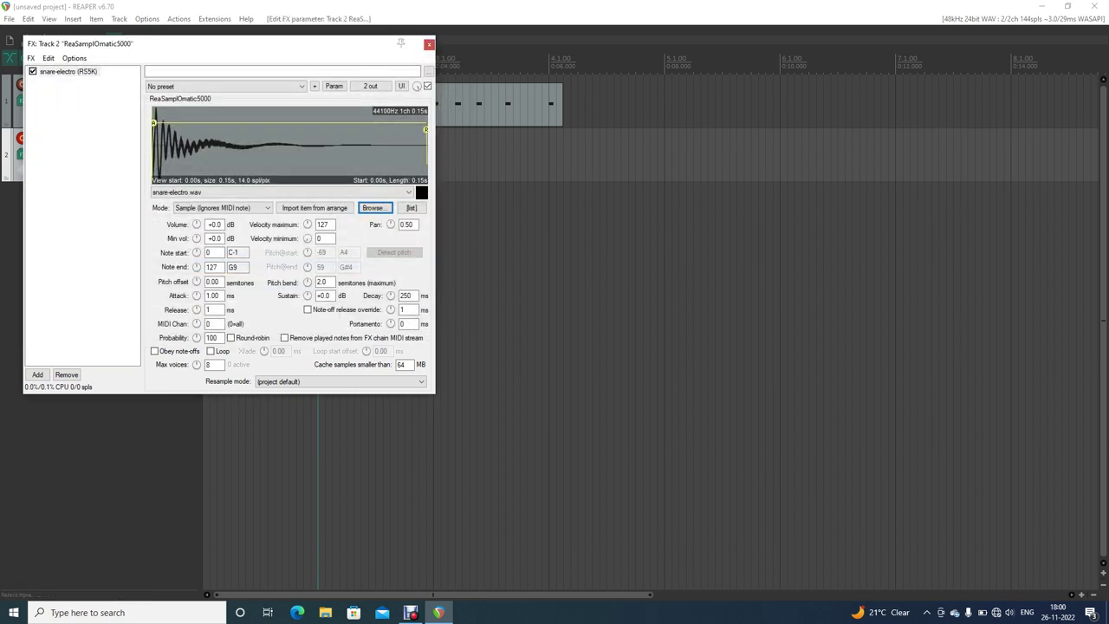
{"action": "key", "text": "Escape"}
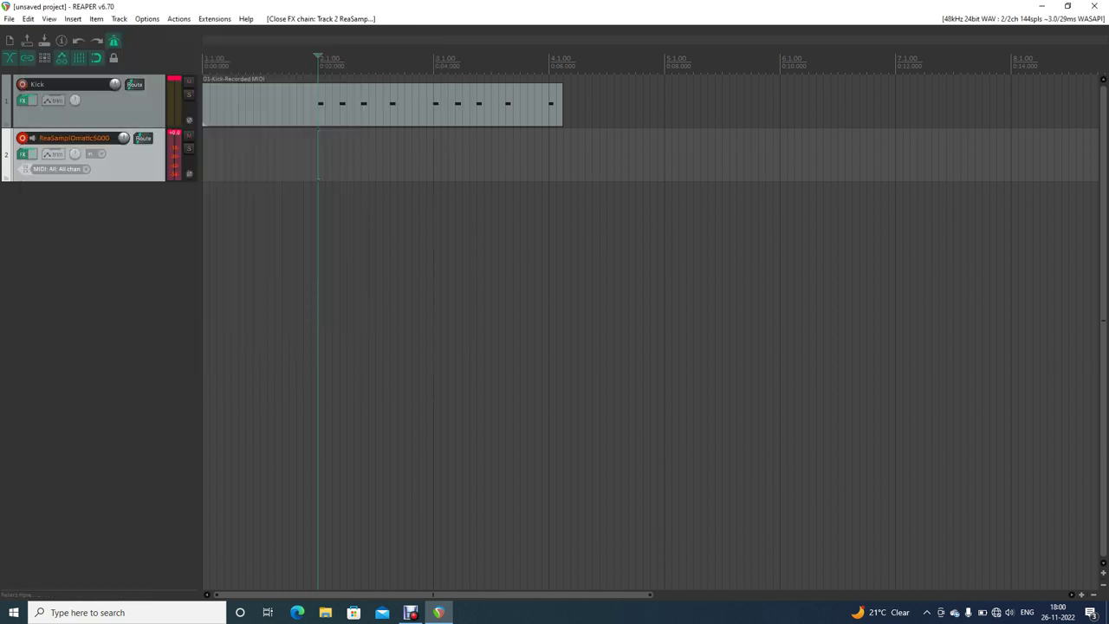
Step: Rename track 2 as Snare
{"action": "key", "text": "F2"}
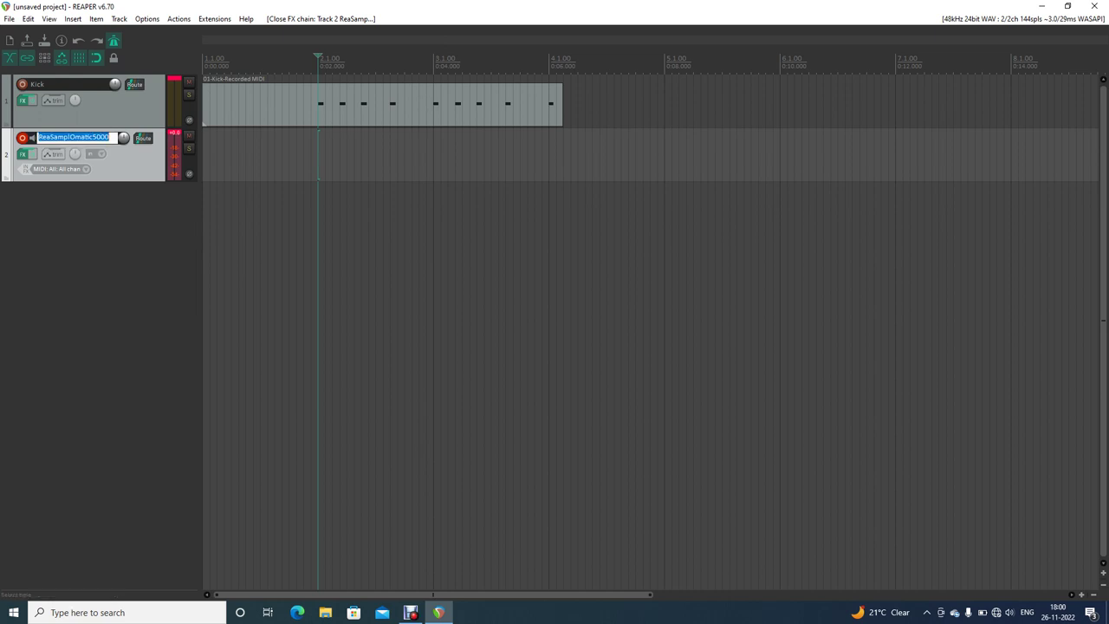
{"action": "type", "text": "Snare"}
{"action": "key", "text": "Return"}
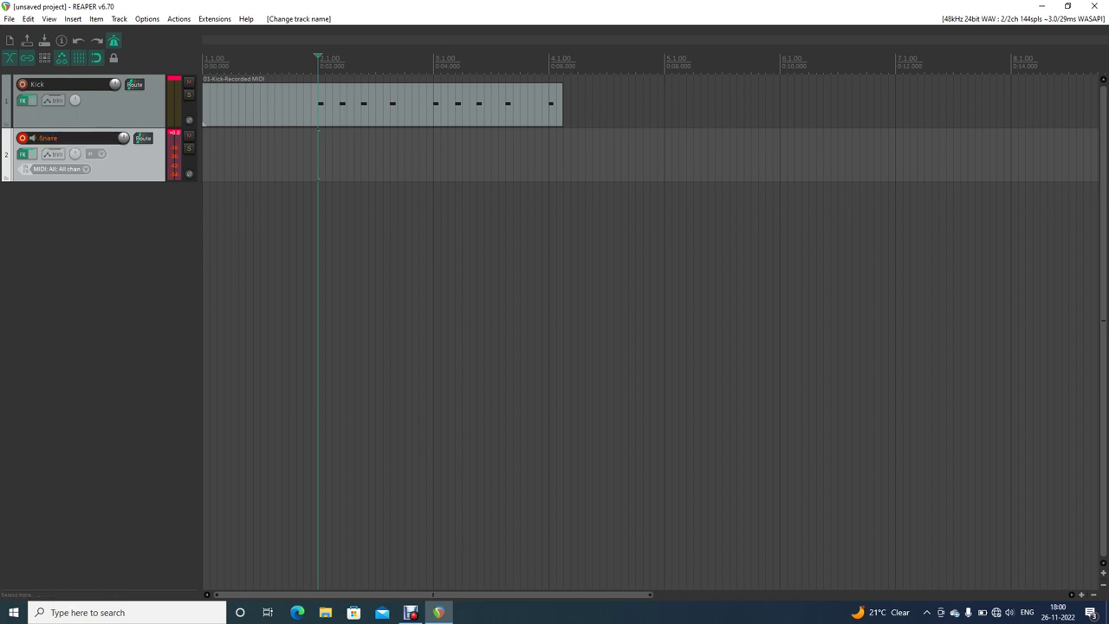
Step: Record a snare pattern on the Snare track from the project start with the virtual MIDI keyboard, placing hits between bars 2 and 4
{"action": "key", "text": "Up"}
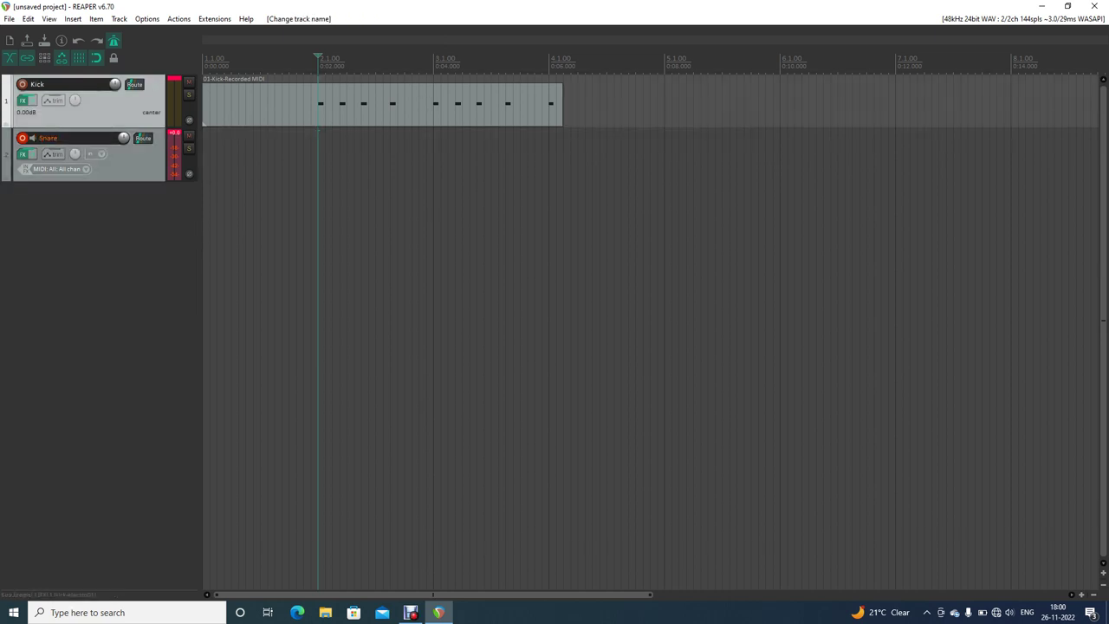
{"action": "key", "text": "Down"}
{"action": "key", "text": "Home"}
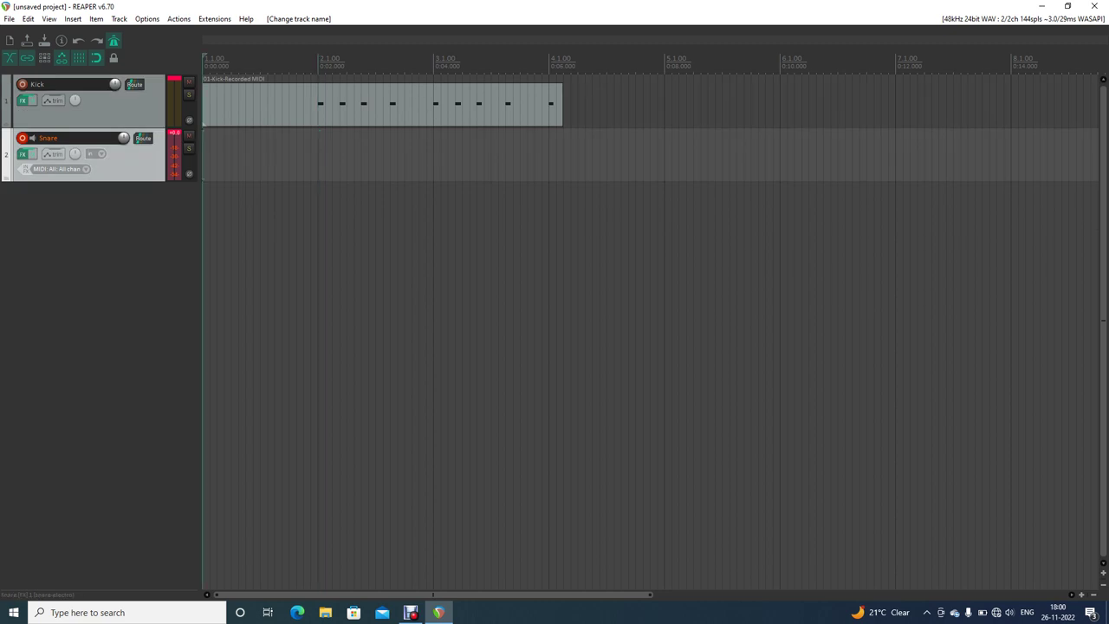
{"action": "key", "text": "Escape"}
{"action": "key", "text": "space"}
{"action": "key", "text": "alt+b"}
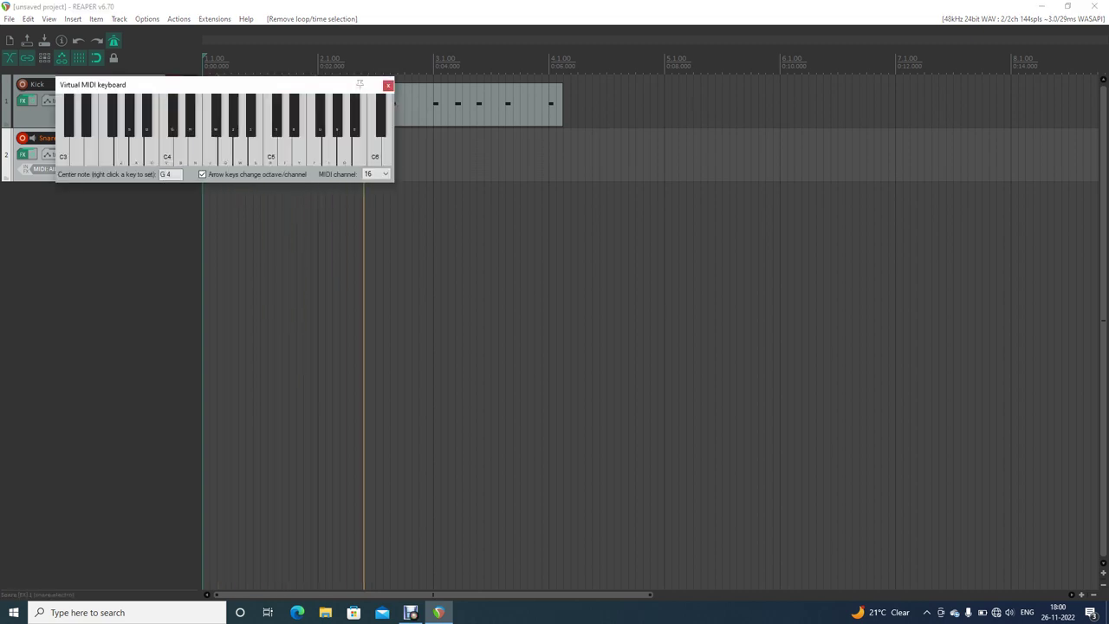
{"action": "key", "text": "v"}
{"action": "key", "text": "b"}
{"action": "key", "text": "b"}
{"action": "key", "text": "b"}
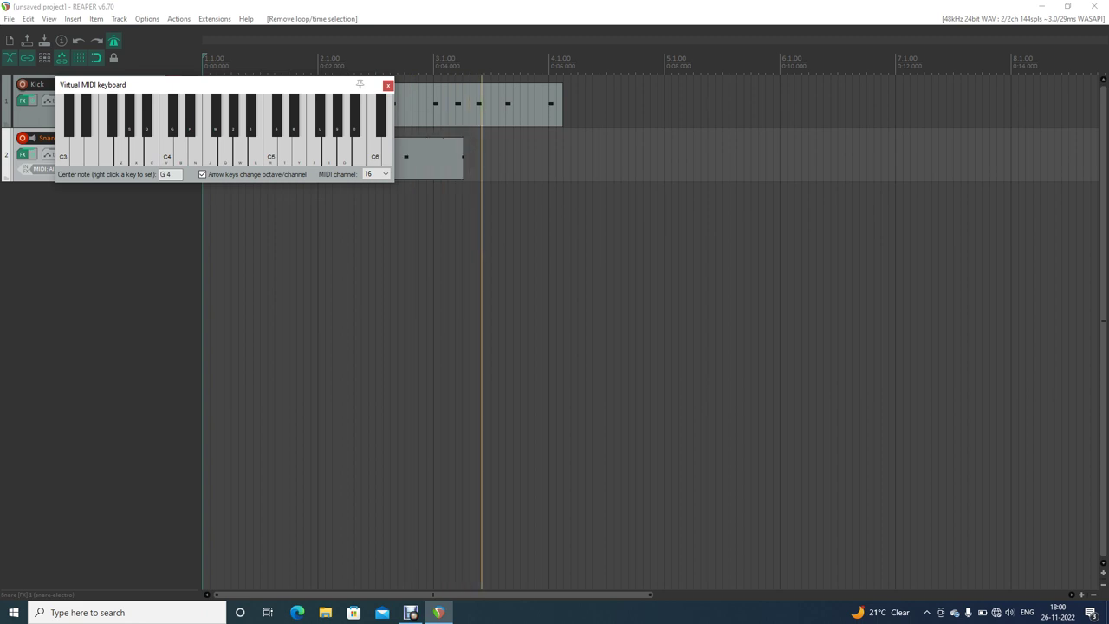
{"action": "key", "text": "space"}
{"action": "key", "text": "Return"}
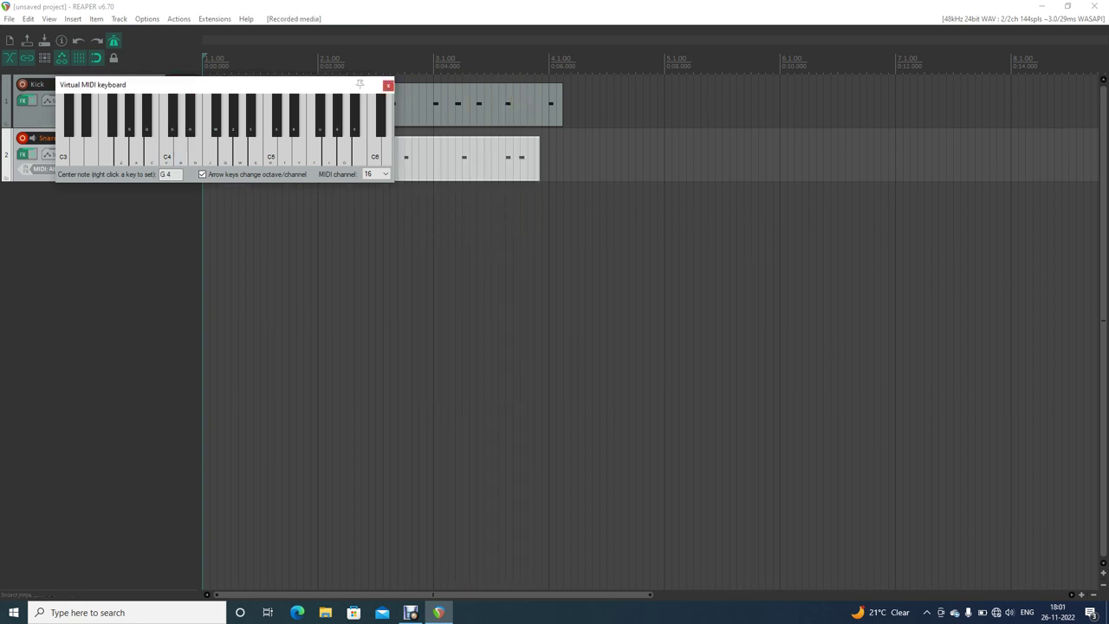
{"action": "key", "text": "Escape"}
{"action": "key", "text": "Escape"}
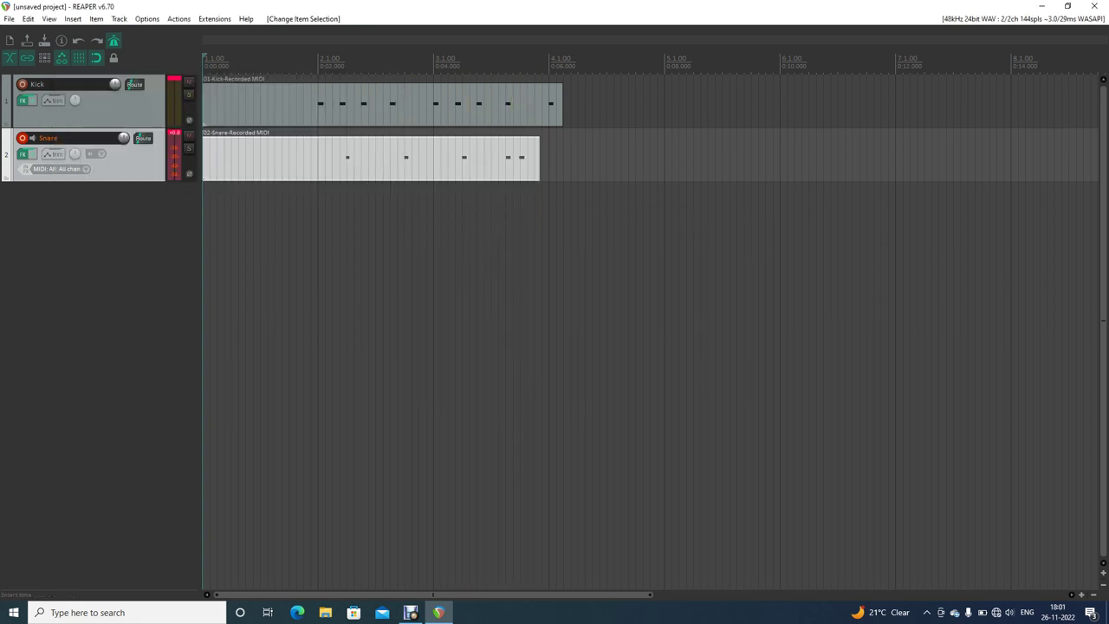
Step: Quantize the recorded snare MIDI item, play both drum parts from bar 2 and disarm the Snare track
{"action": "key", "text": "q"}
{"action": "left_click", "coordinate": [318, 62]}
{"action": "key", "text": "space"}
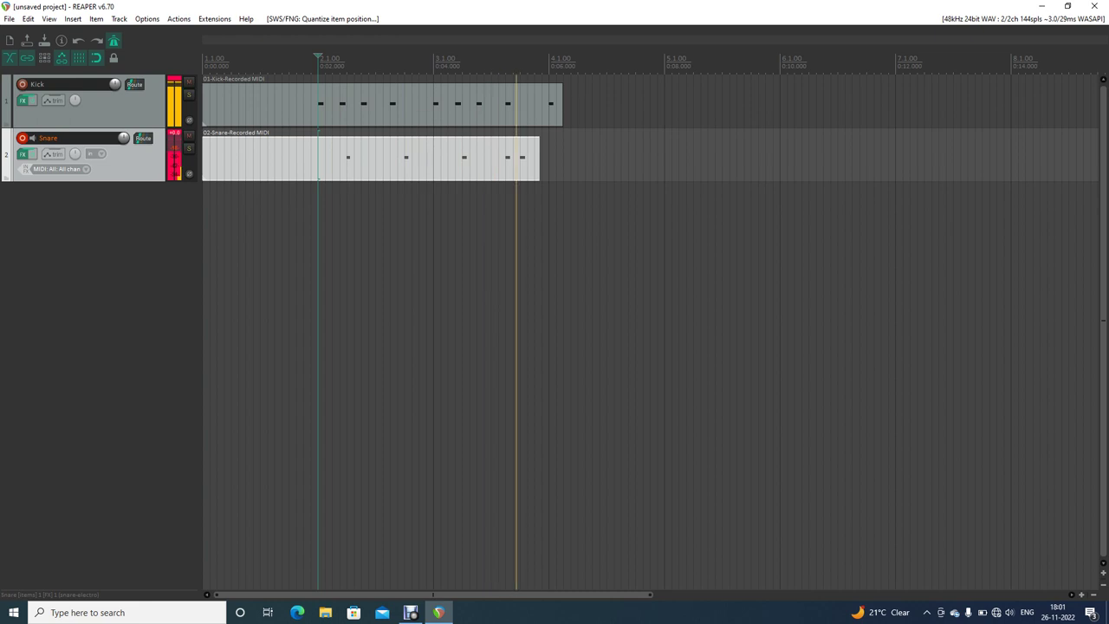
{"action": "key", "text": "space"}
{"action": "key", "text": "space"}
{"action": "key", "text": "space"}
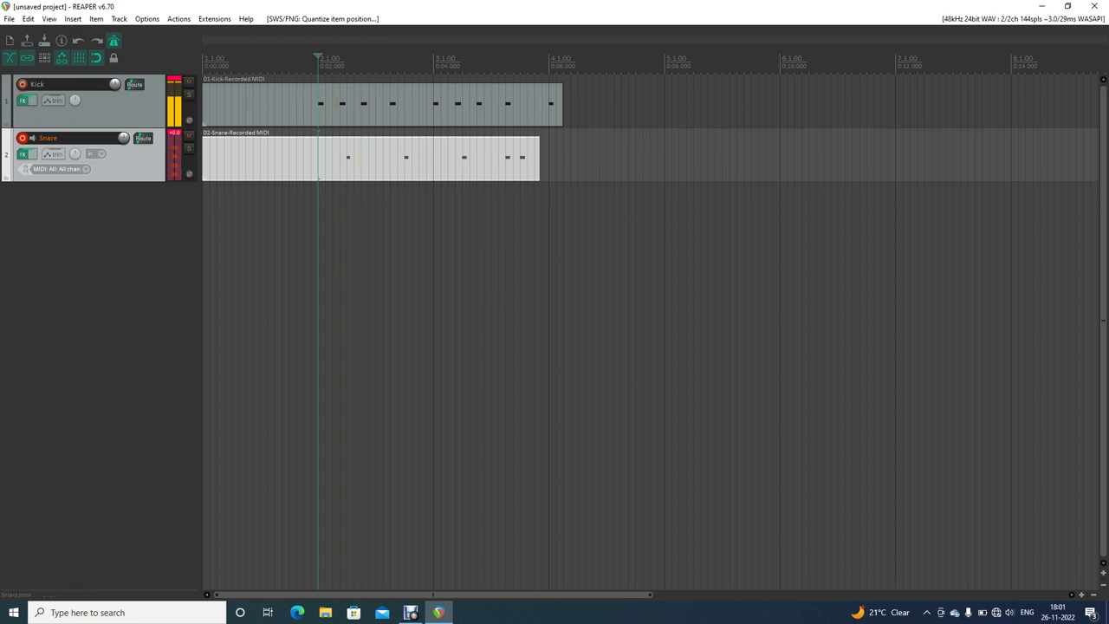
{"action": "left_click", "coordinate": [23, 138]}
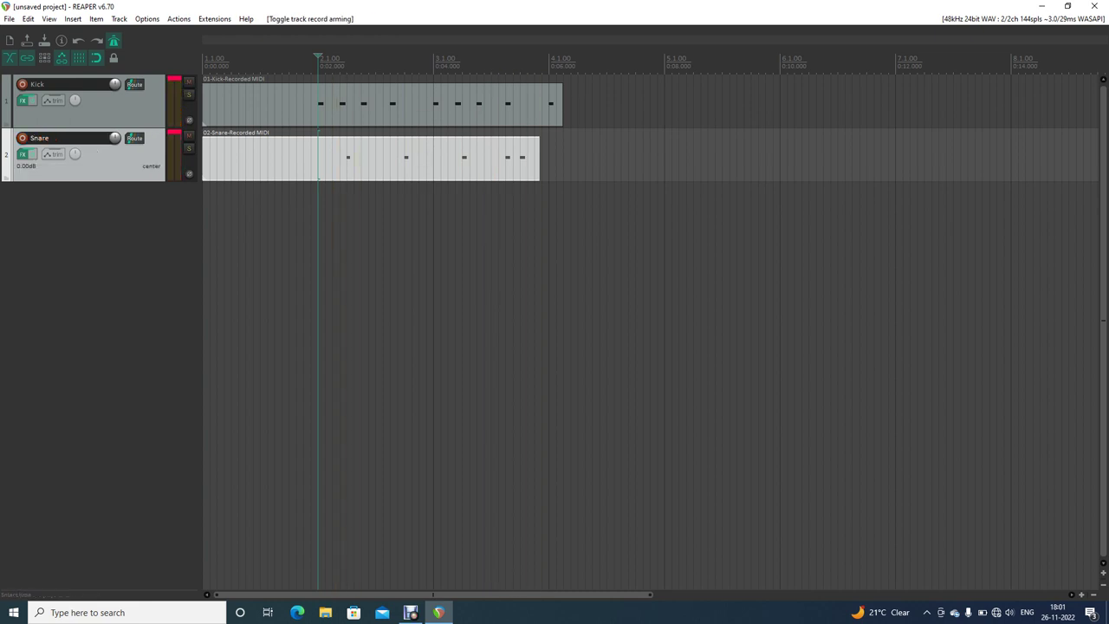
Step: Insert a third sampler track below Snare from the ReaSamplOmatic5000 track template
{"action": "key", "text": "alt+i"}
{"action": "key", "text": "Up"}
{"action": "key", "text": "Up"}
{"action": "key", "text": "Right"}
{"action": "key", "text": "r"}
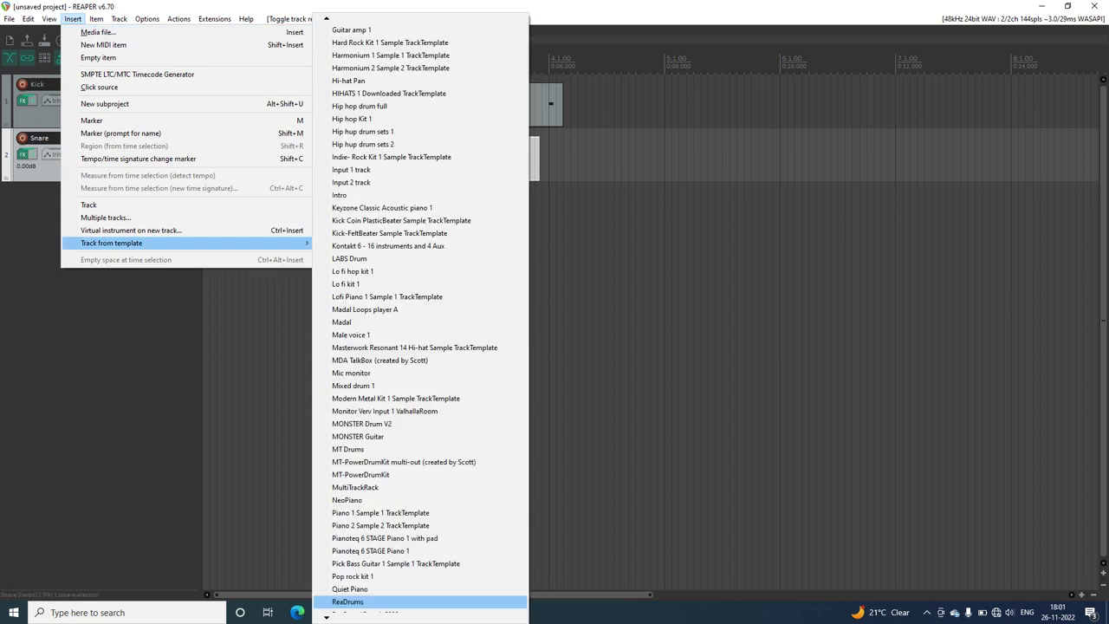
{"action": "key", "text": "Return"}
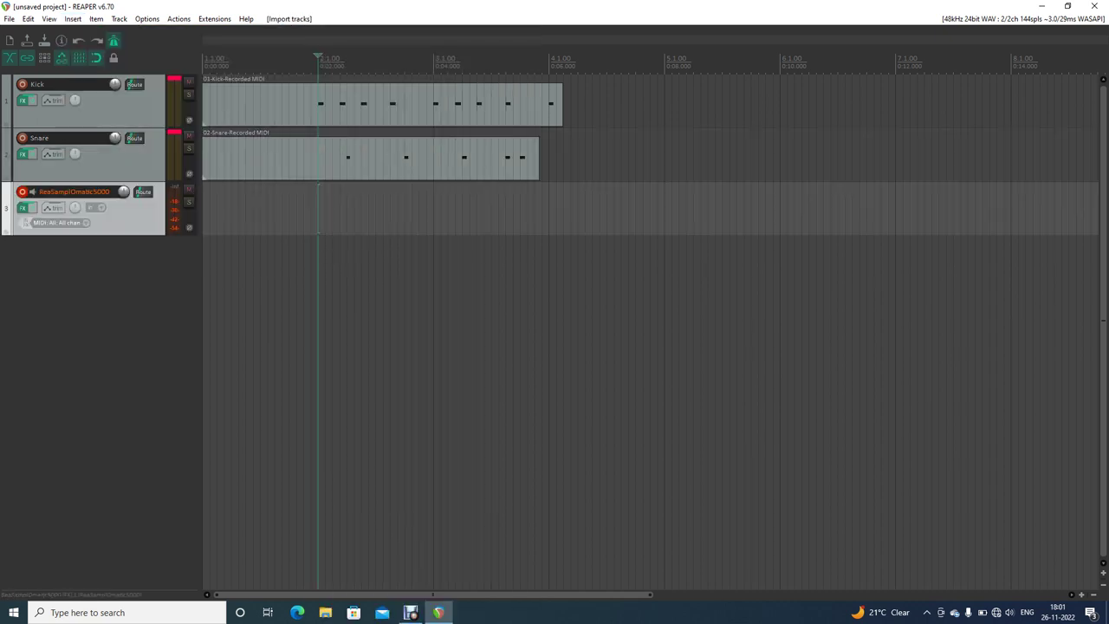
Step: Open the sample file browser of the ReaSamplOmatic5000 instance on track 3
{"action": "left_click", "coordinate": [22, 208]}
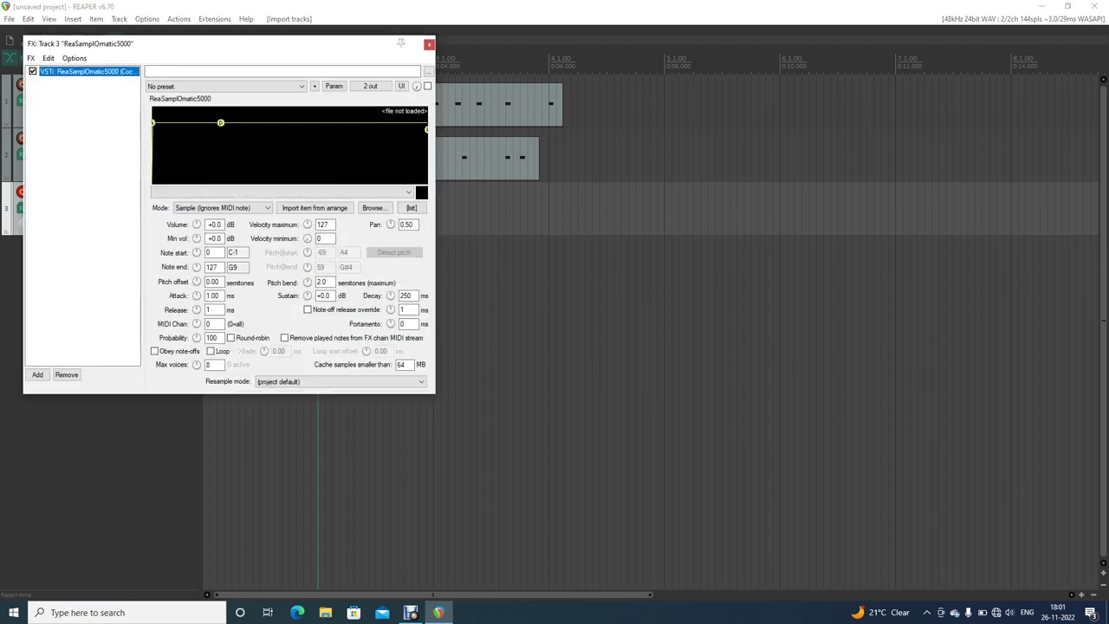
{"action": "key", "text": "Tab"}
{"action": "key", "text": "Tab"}
{"action": "key", "text": "Tab"}
{"action": "key", "text": "Tab"}
{"action": "key", "text": "Tab"}
{"action": "key", "text": "Tab"}
{"action": "key", "text": "Tab"}
{"action": "key", "text": "Tab"}
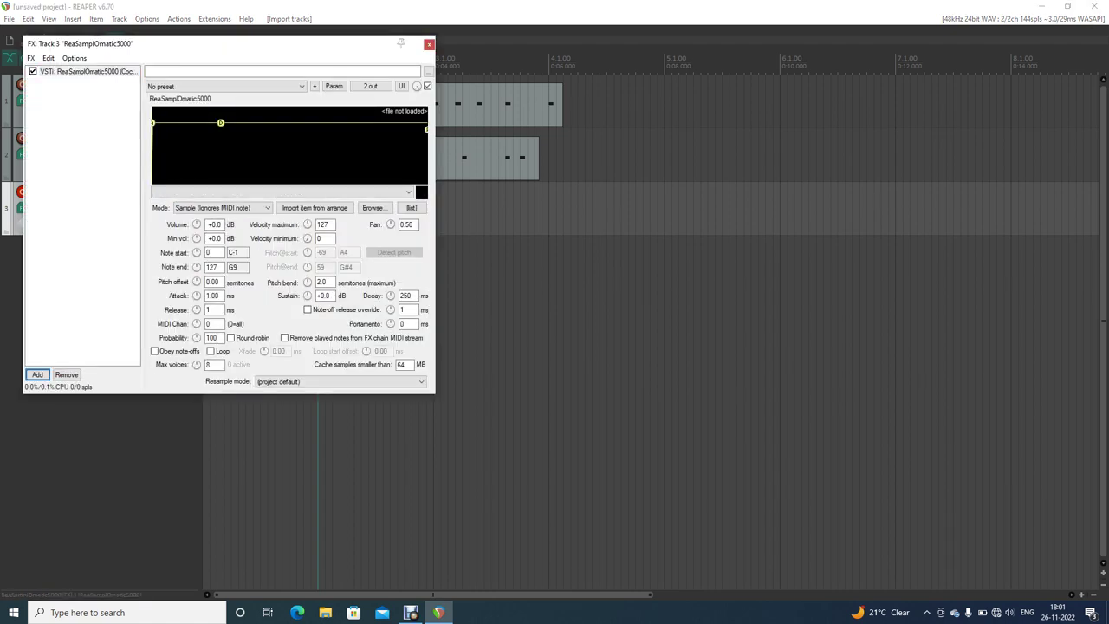
{"action": "key", "text": "Tab"}
{"action": "key", "text": "Tab"}
{"action": "key", "text": "Return"}
{"action": "key", "text": "shift+Tab"}
{"action": "key", "text": "shift+Tab"}
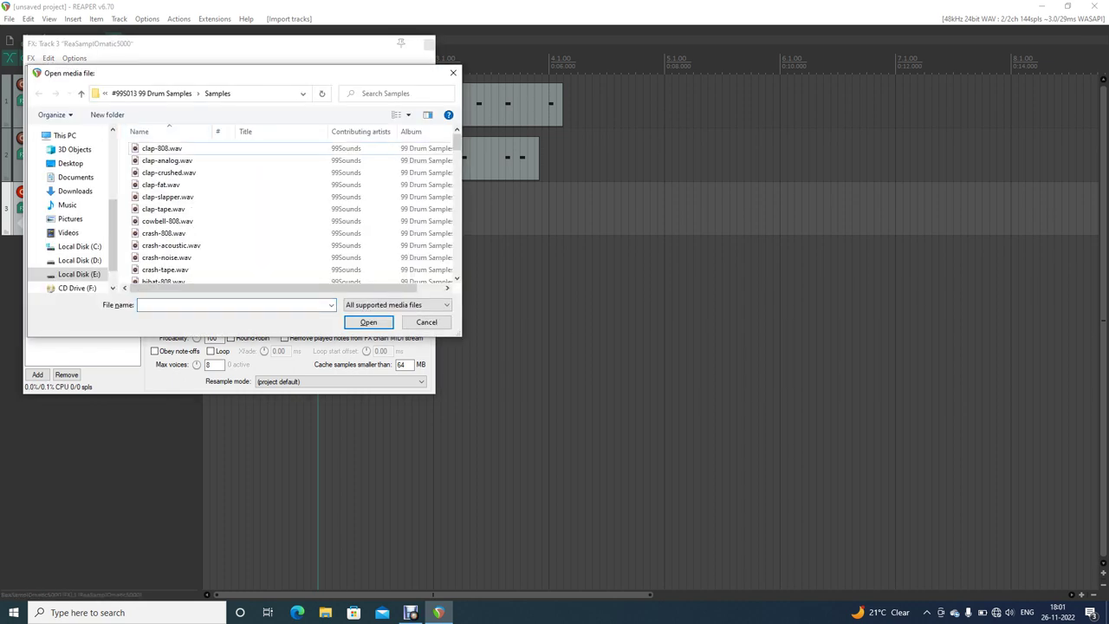
Step: Load hihat-electro.wav from the Samples folder into track 3's sampler and close its effects window
{"action": "key", "text": "Tab"}
{"action": "key", "text": "Tab"}
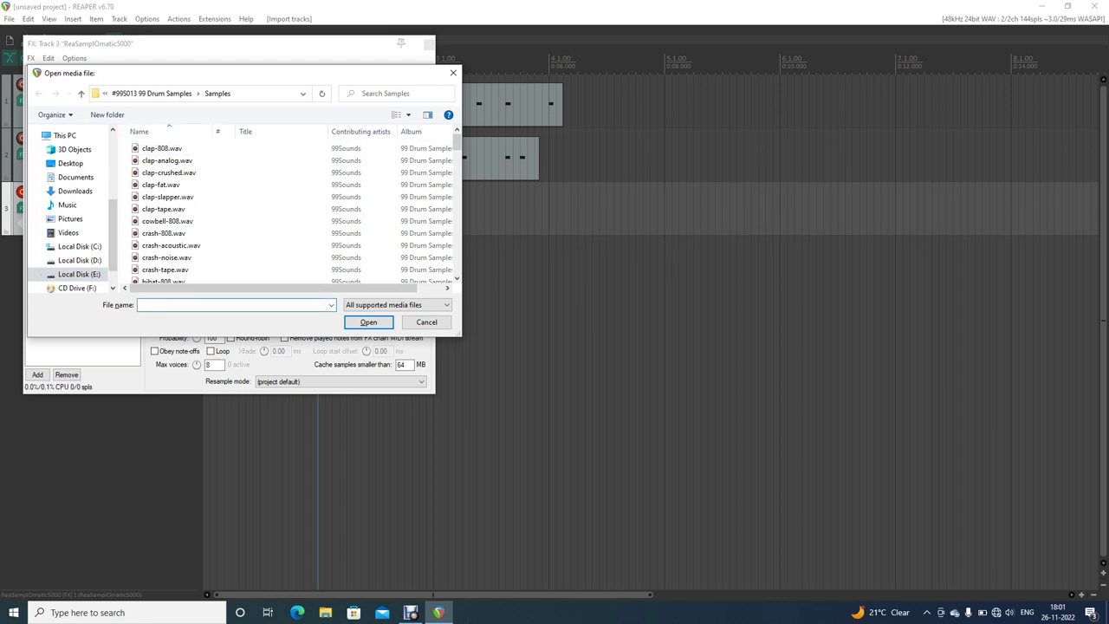
{"action": "key", "text": "shift+Tab"}
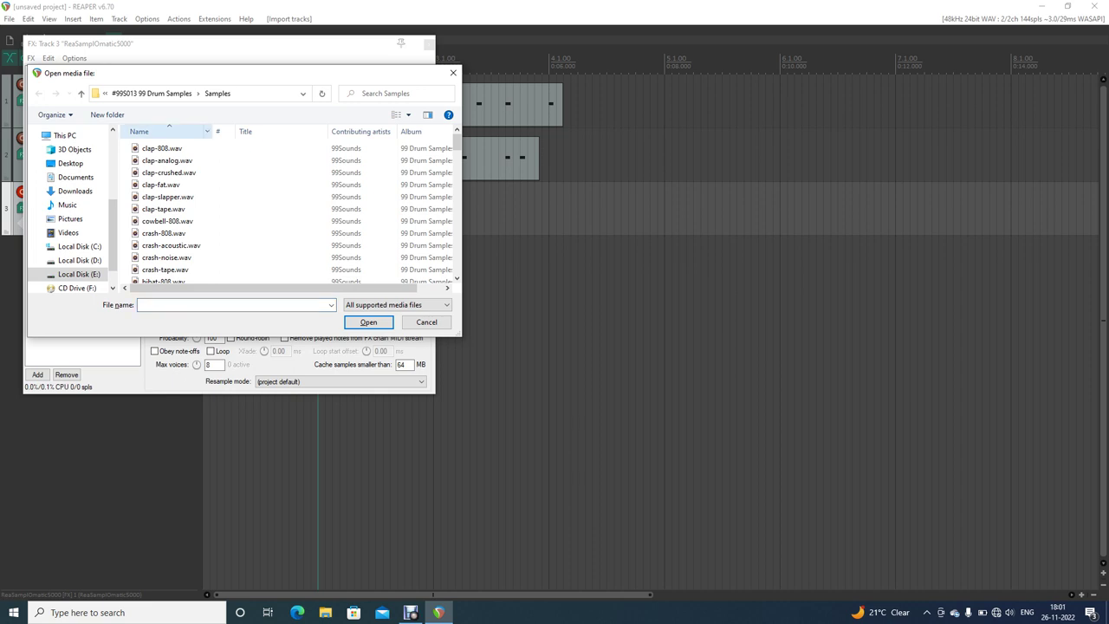
{"action": "key", "text": "shift+Tab"}
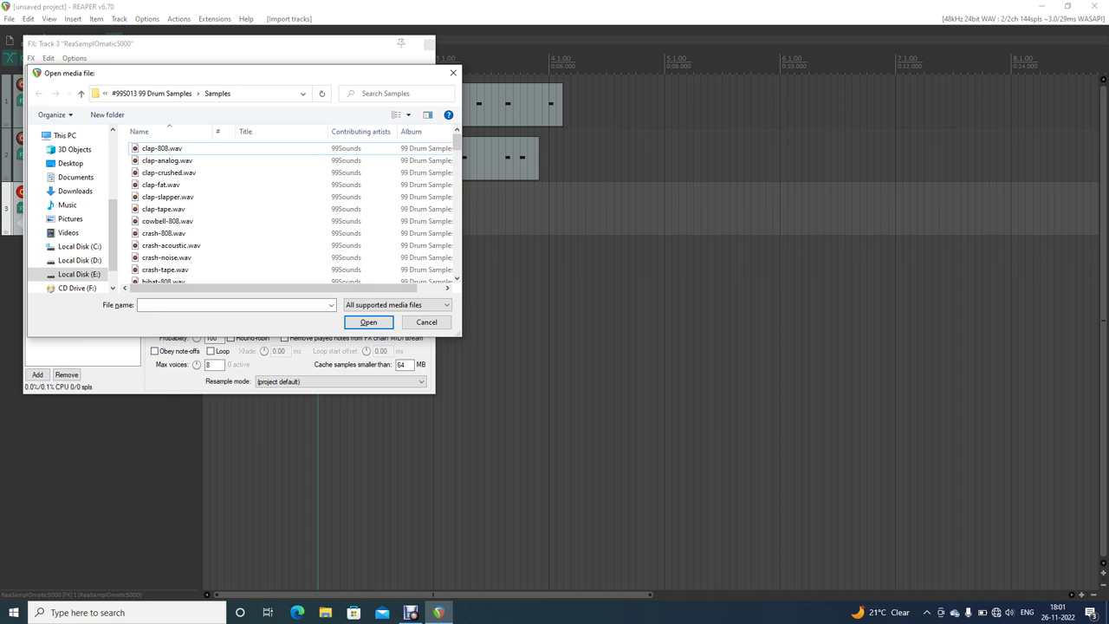
{"action": "key", "text": "h"}
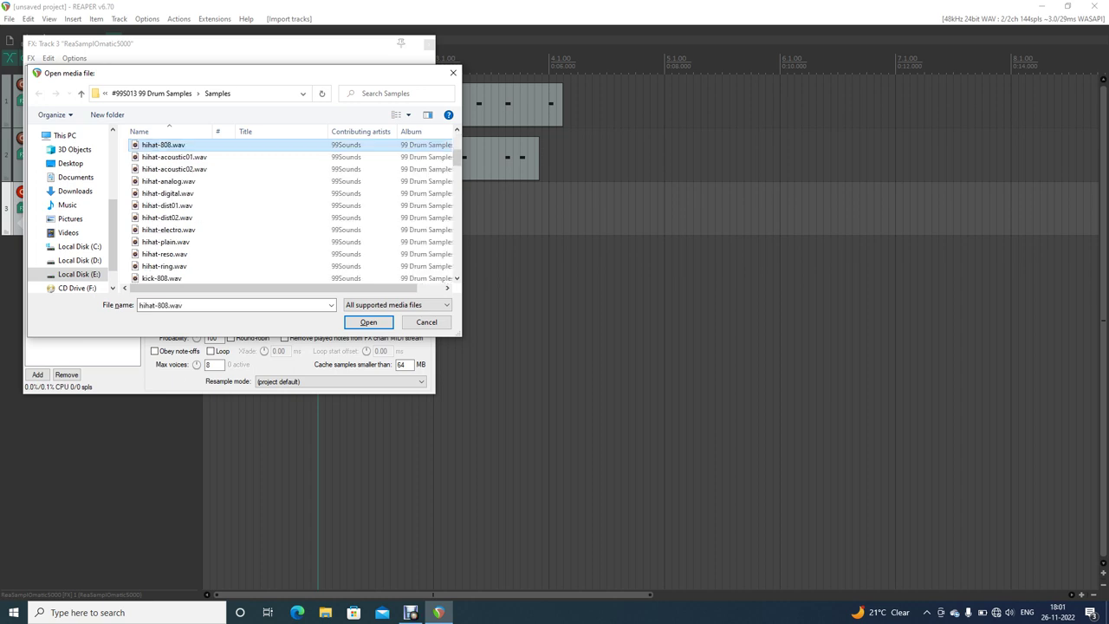
{"action": "key", "text": "Down"}
{"action": "key", "text": "Down"}
{"action": "key", "text": "Down"}
{"action": "key", "text": "Down"}
{"action": "key", "text": "Down"}
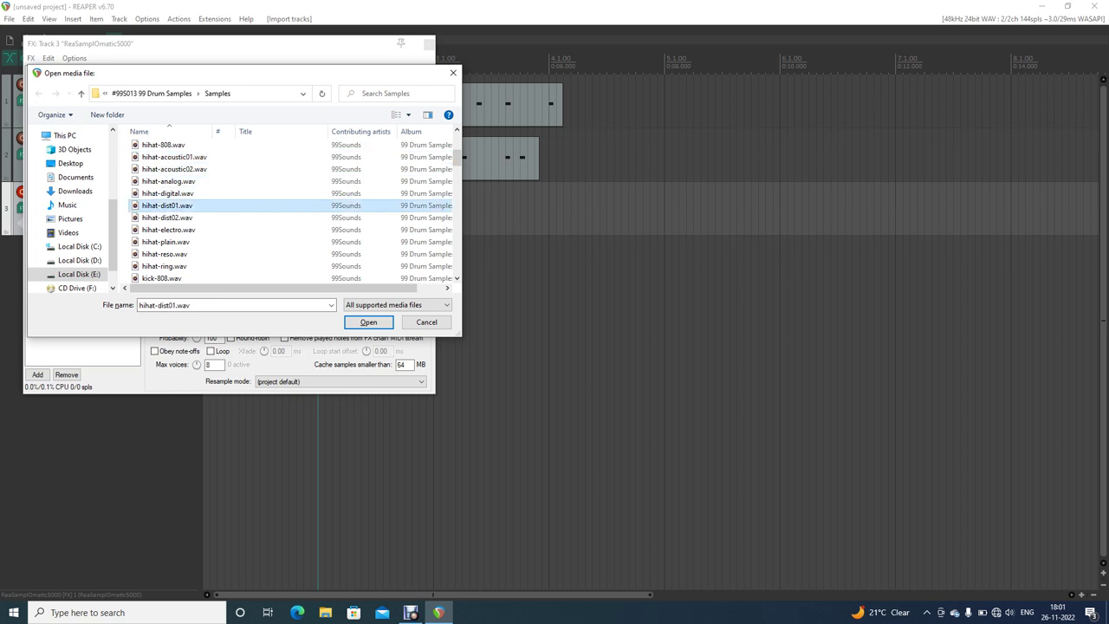
{"action": "key", "text": "Down"}
{"action": "key", "text": "Down"}
{"action": "key", "text": "Down"}
{"action": "key", "text": "Down"}
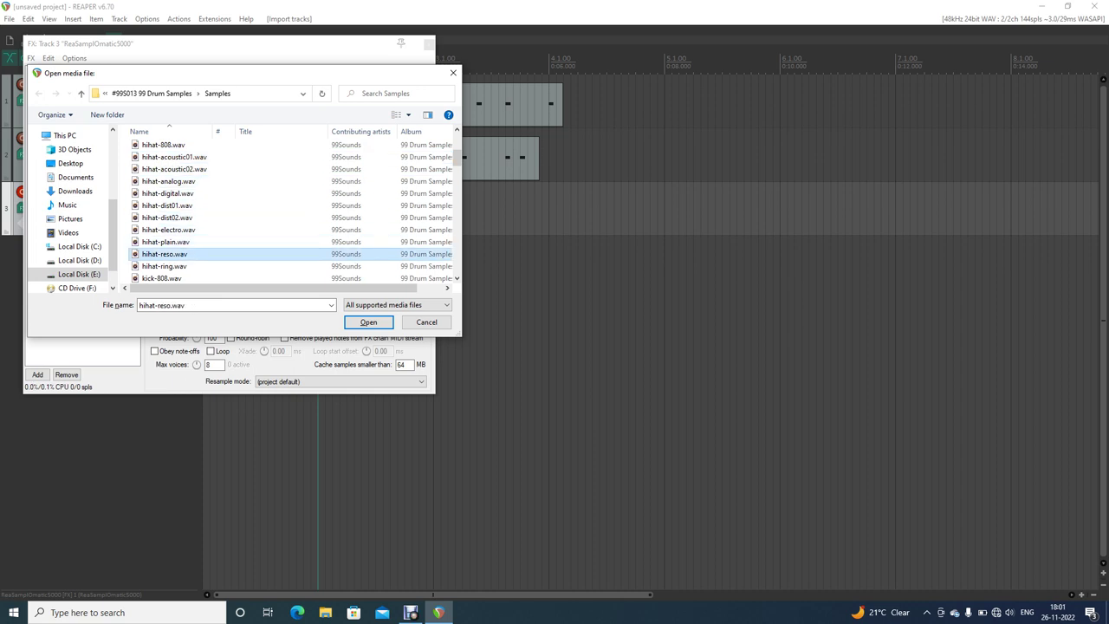
{"action": "key", "text": "Up"}
{"action": "key", "text": "Up"}
{"action": "key", "text": "Return"}
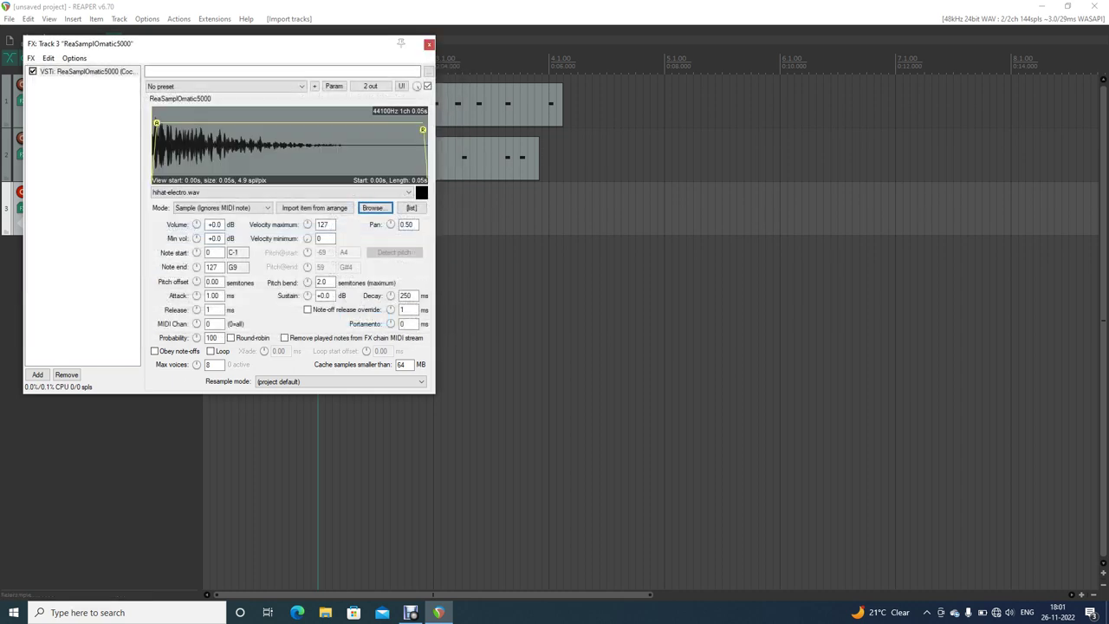
{"action": "key", "text": "Escape"}
{"action": "key", "text": "Escape"}
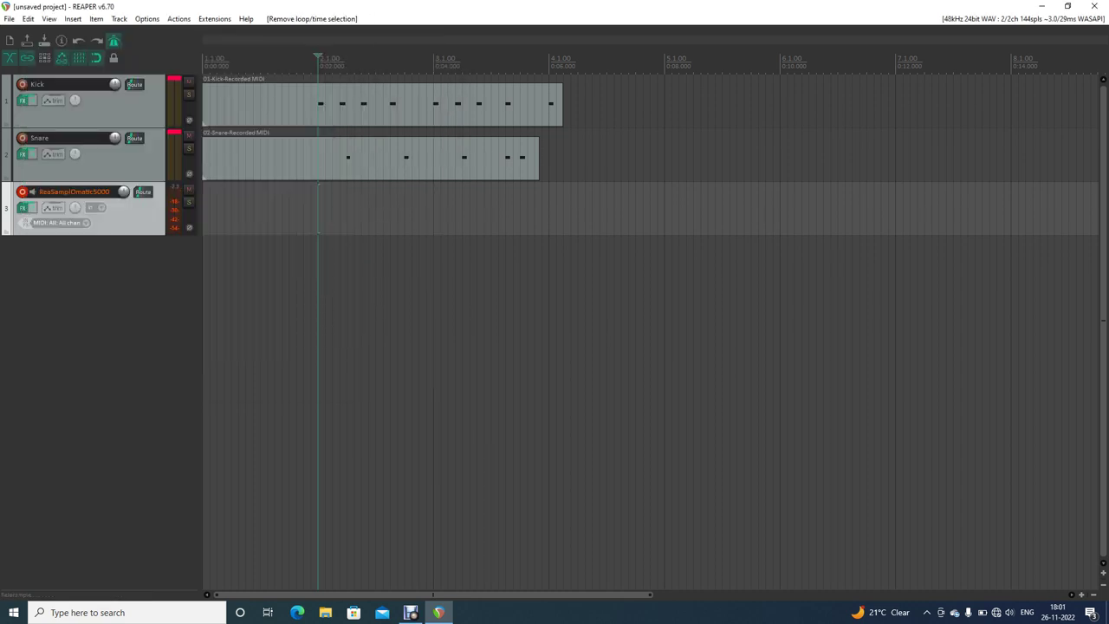
Step: Audition the hi-hat sample at several pitches on the virtual MIDI keyboard and return the edit cursor to the project start
{"action": "key", "text": "alt+b"}
{"action": "key", "text": "n"}
{"action": "key", "text": "c"}
{"action": "key", "text": "m"}
{"action": "key", "text": "c"}
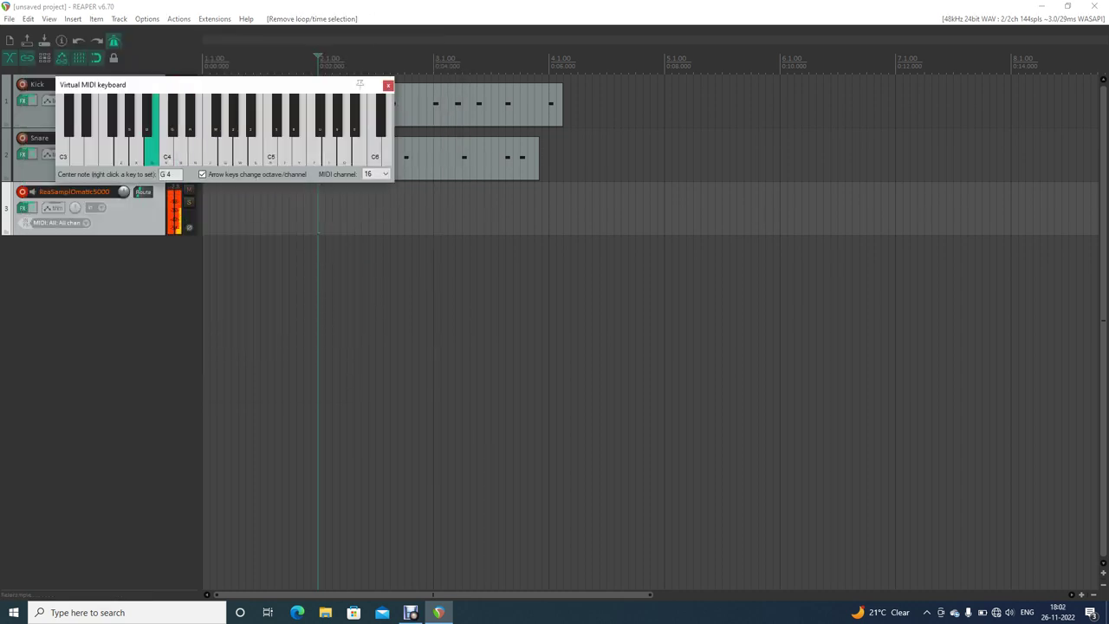
{"action": "key", "text": "m"}
{"action": "key", "text": "c"}
{"action": "key", "text": "q"}
{"action": "key", "text": "m"}
{"action": "key", "text": "n"}
{"action": "key", "text": "b"}
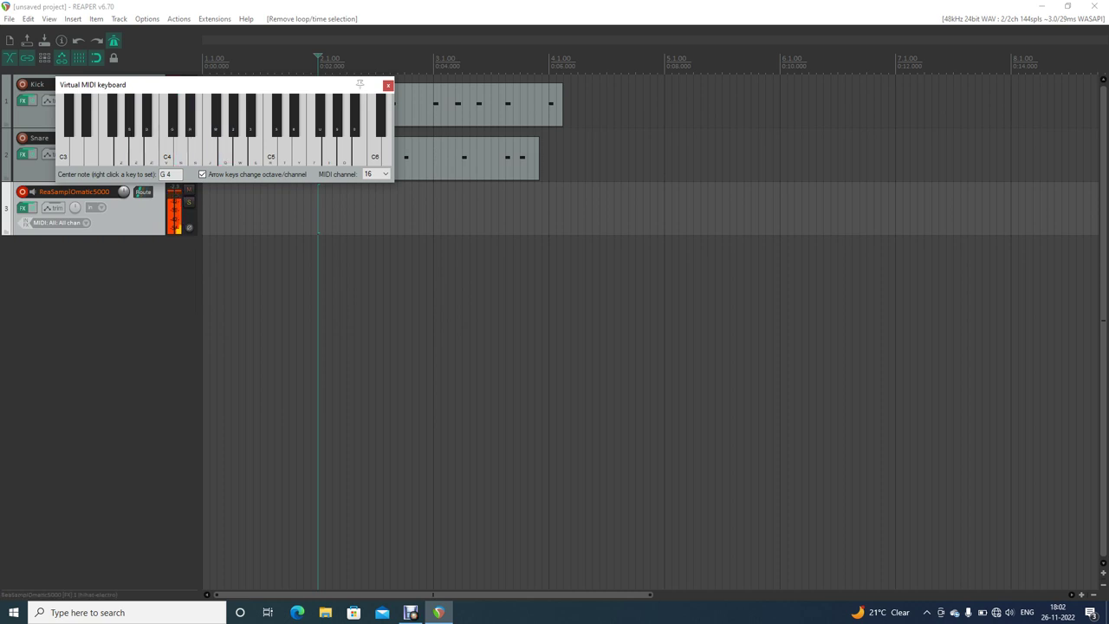
{"action": "key", "text": "c"}
{"action": "key", "text": "b"}
{"action": "key", "text": "q"}
{"action": "key", "text": "c"}
{"action": "key", "text": "b"}
{"action": "key", "text": "Escape"}
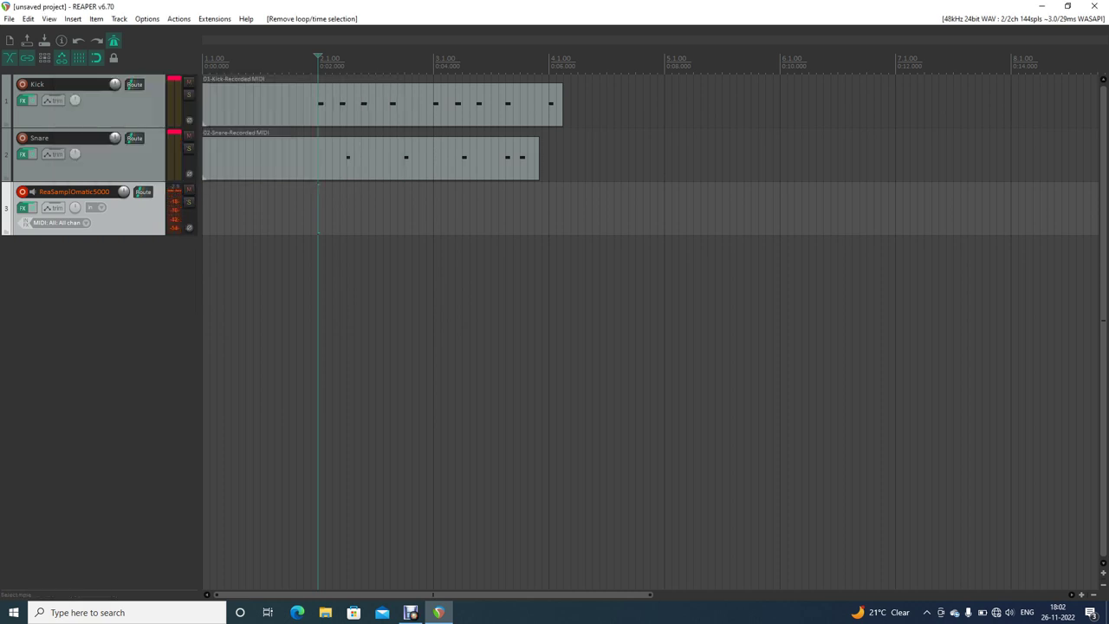
{"action": "key", "text": "w"}
{"action": "key", "text": "ctrl+r"}
{"action": "key", "text": "alt+b"}
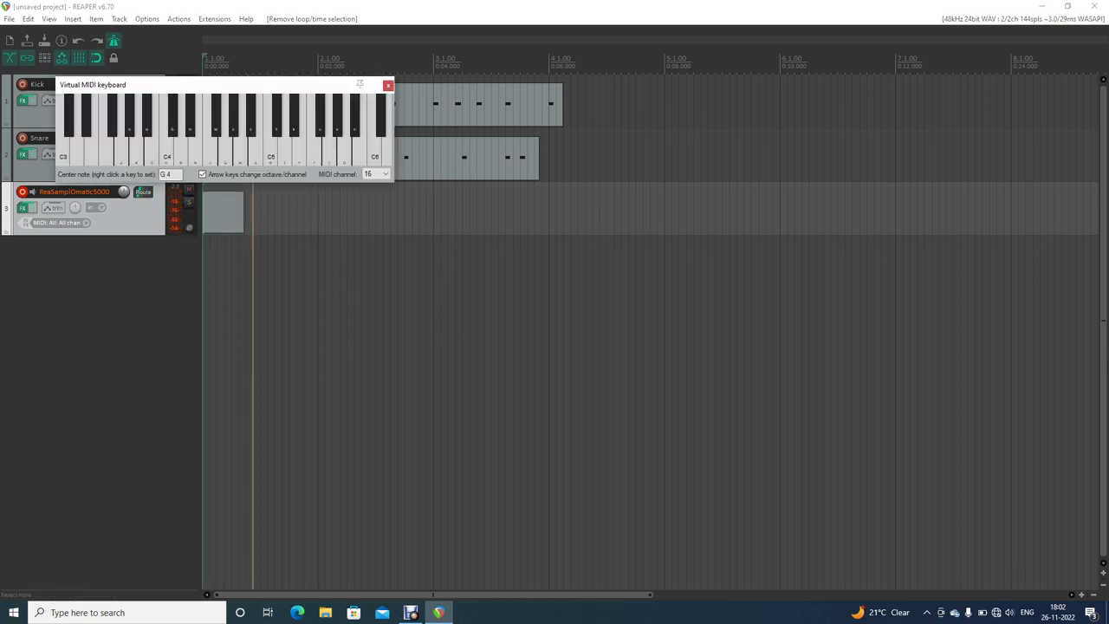
{"action": "key", "text": "space"}
{"action": "key", "text": "Tab"}
{"action": "key", "text": "Tab"}
{"action": "key", "text": "Tab"}
{"action": "key", "text": "Return"}
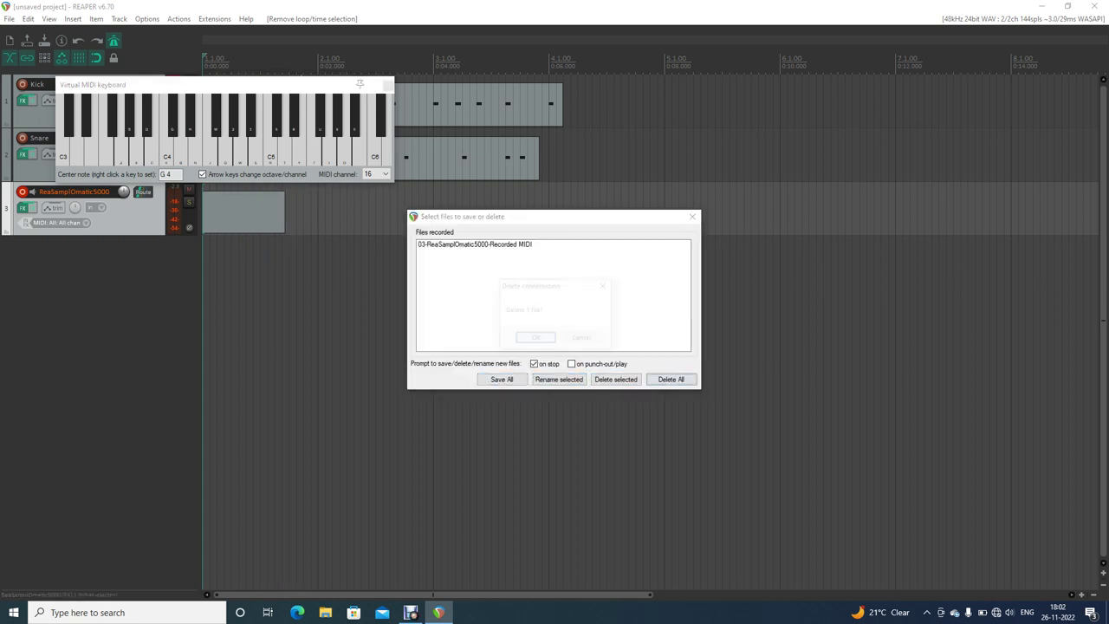
{"action": "key", "text": "Return"}
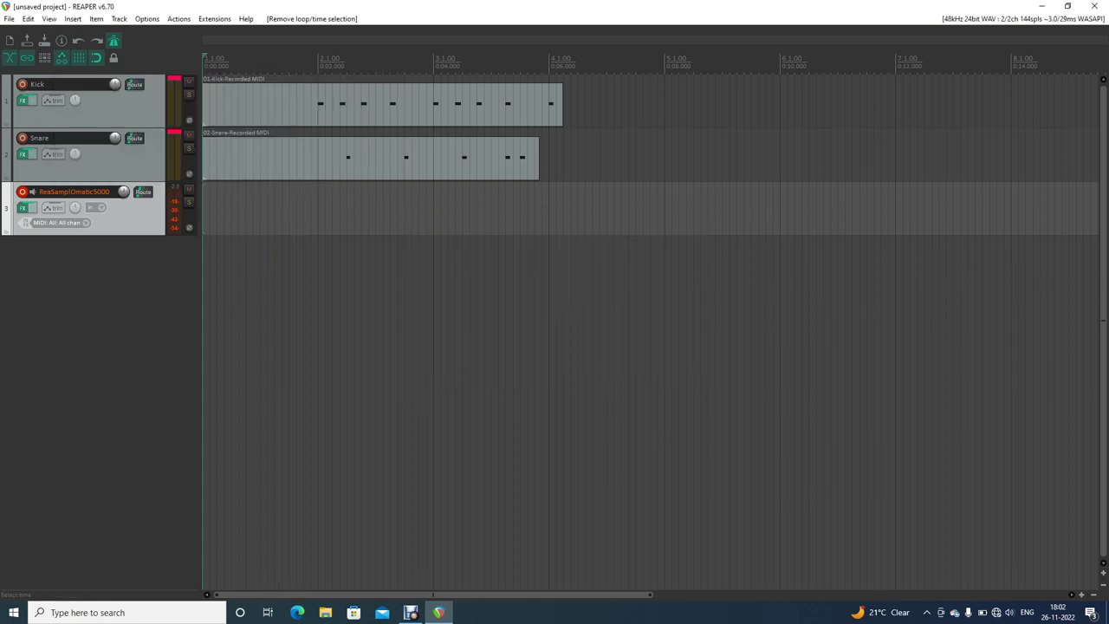
Step: Rename track 3 as Hi-hat
{"action": "key", "text": "F2"}
{"action": "type", "text": "Hi"}
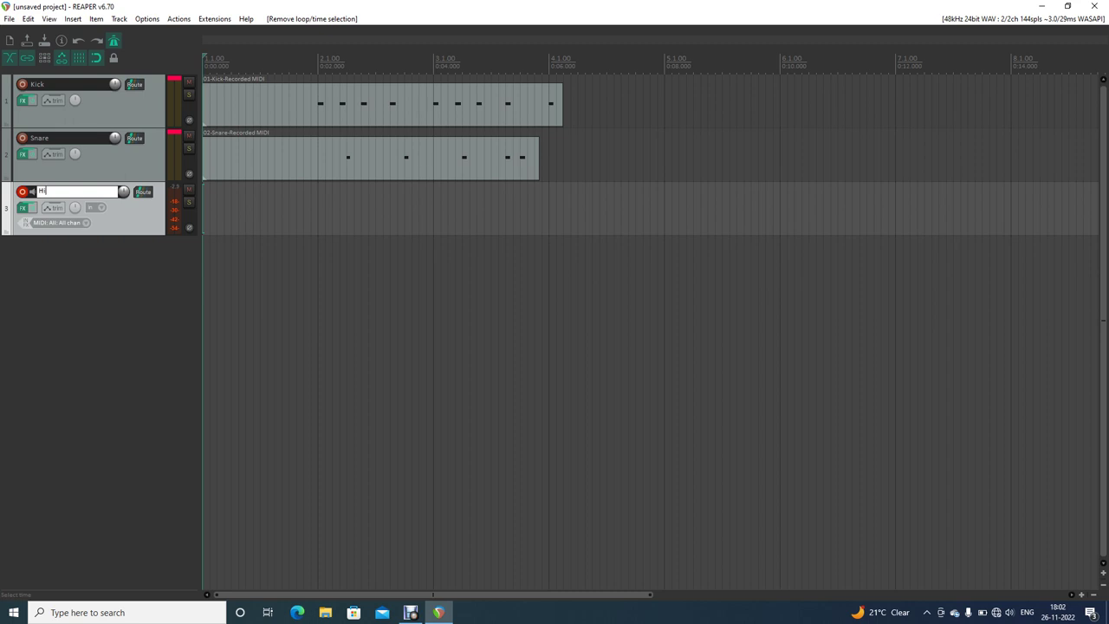
{"action": "type", "text": "-hat"}
{"action": "key", "text": "Return"}
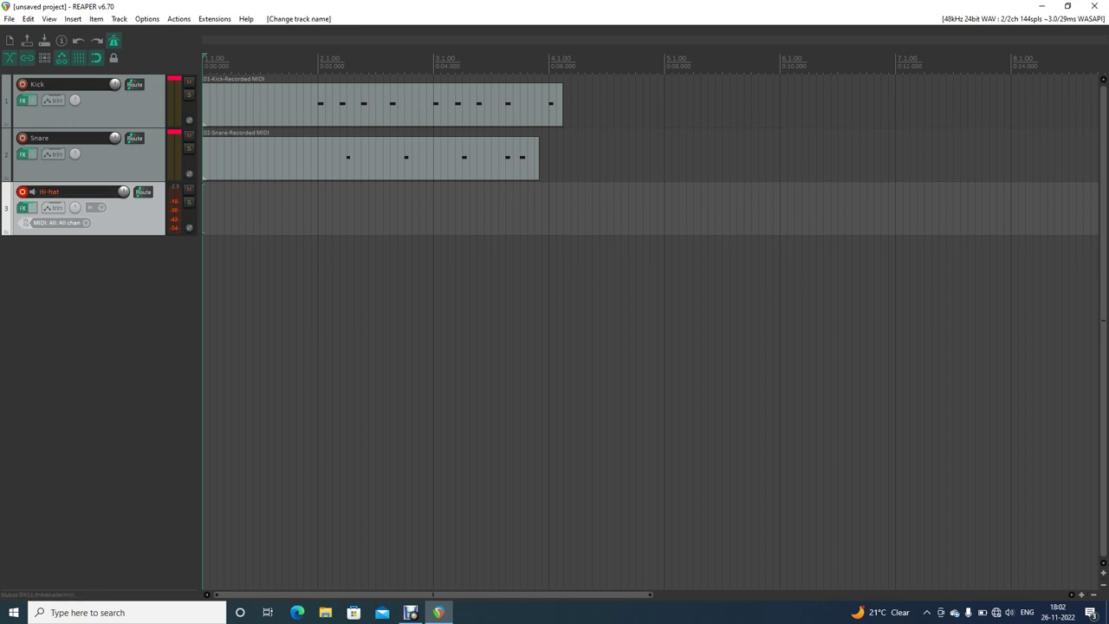
Step: Try recording a hi-hat pattern from the project start with the virtual MIDI keyboard, and delete the recorded take
{"action": "key", "text": "ctrl+r"}
{"action": "key", "text": "alt+b"}
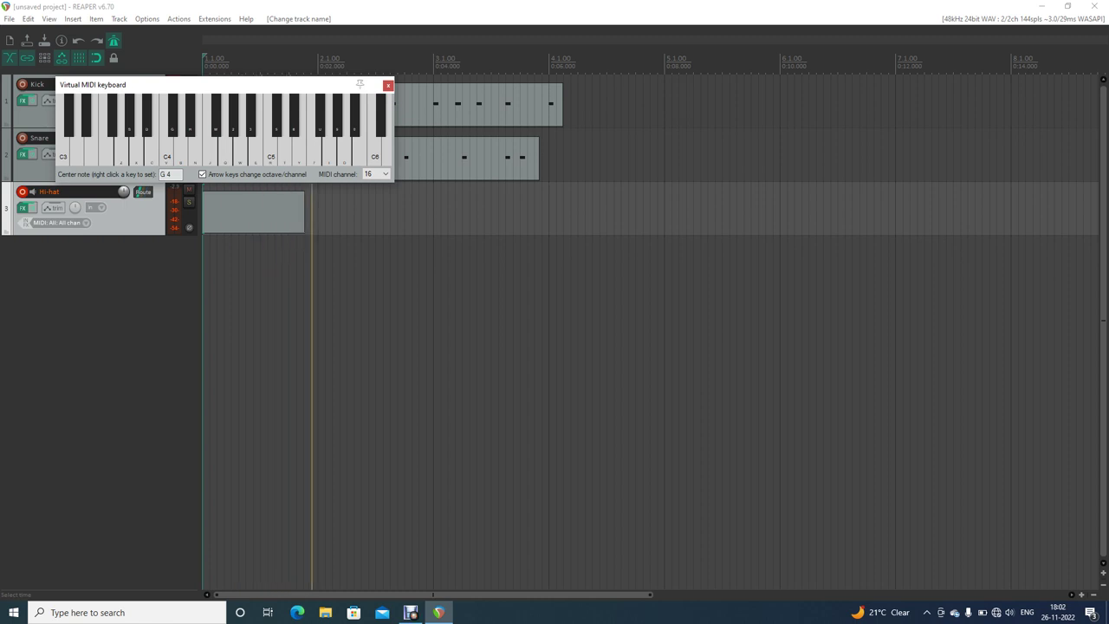
{"action": "key", "text": "b"}
{"action": "key", "text": "b"}
{"action": "key", "text": "b"}
{"action": "key", "text": "b"}
{"action": "key", "text": "b"}
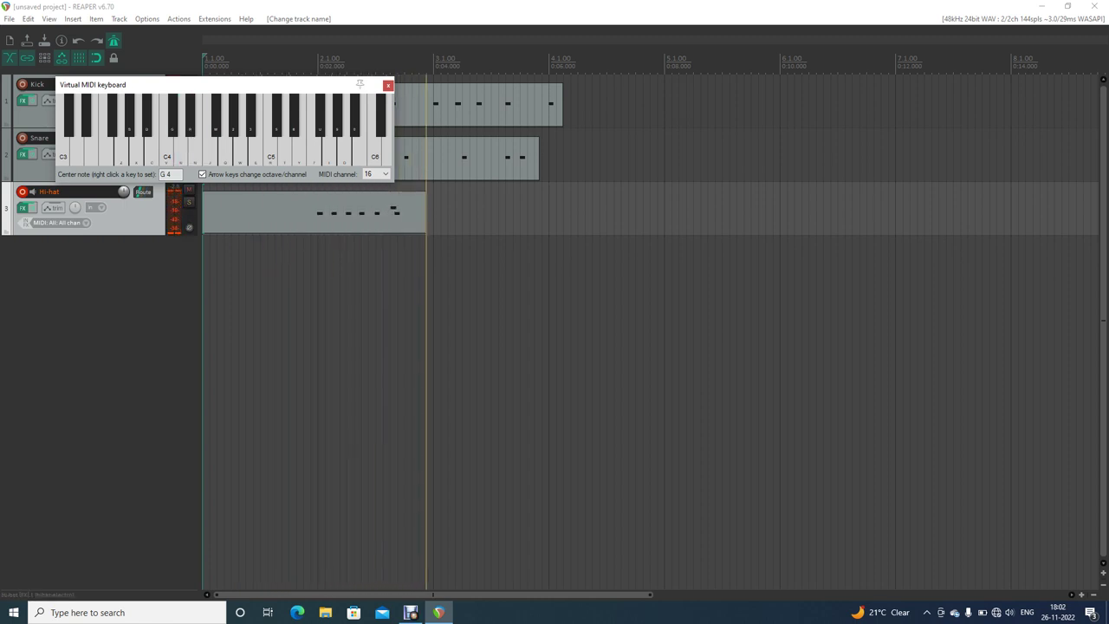
{"action": "key", "text": "b"}
{"action": "key", "text": "b"}
{"action": "key", "text": "b"}
{"action": "key", "text": "b"}
{"action": "key", "text": "b"}
{"action": "key", "text": "b"}
{"action": "key", "text": "space"}
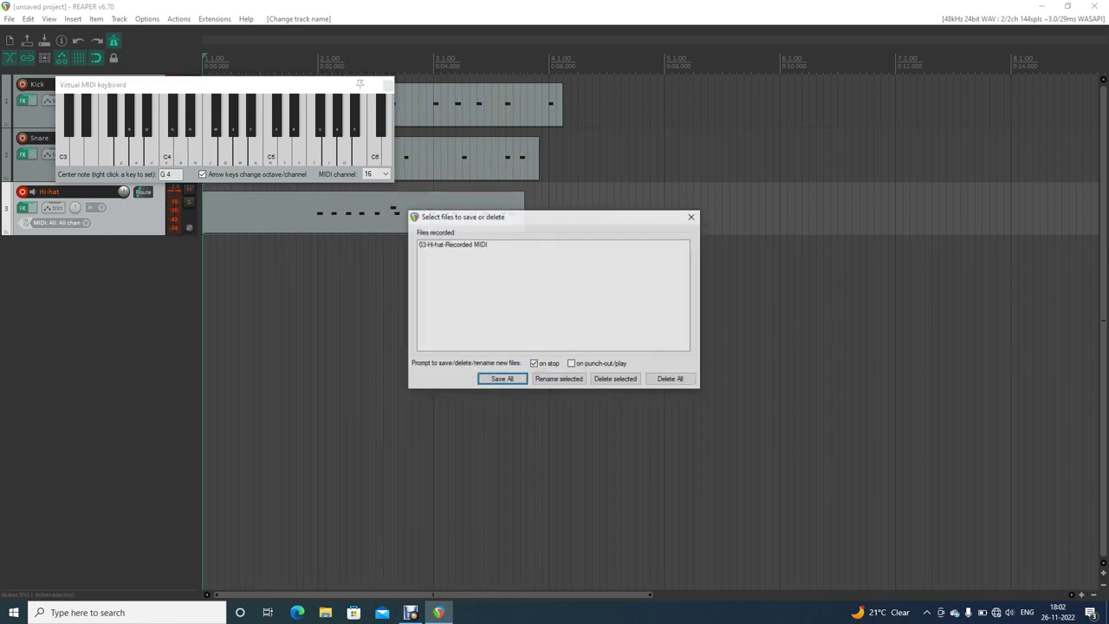
{"action": "key", "text": "Tab"}
{"action": "key", "text": "Tab"}
{"action": "key", "text": "Tab"}
{"action": "key", "text": "Return"}
{"action": "key", "text": "Escape"}
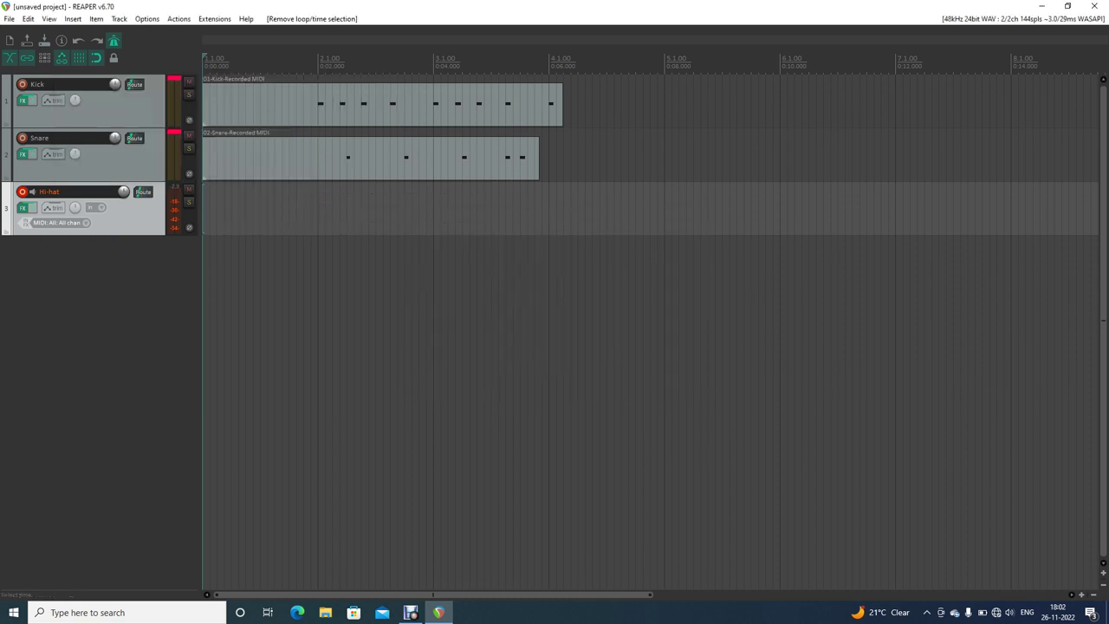
Step: Record a single-pitch hi-hat pattern between bars 2 and 4 with the virtual MIDI keyboard and save the take
{"action": "key", "text": "alt+b"}
{"action": "key", "text": "ctrl+r"}
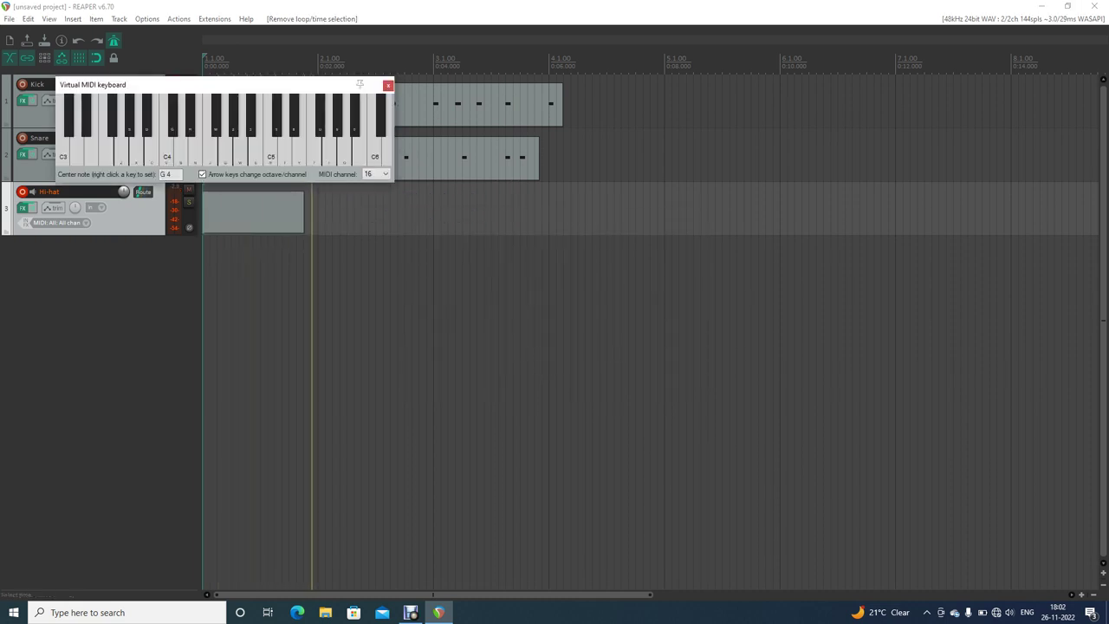
{"action": "key", "text": "b"}
{"action": "key", "text": "b"}
{"action": "key", "text": "b"}
{"action": "key", "text": "b"}
{"action": "key", "text": "b"}
{"action": "key", "text": "b"}
{"action": "key", "text": "b"}
{"action": "key", "text": "b"}
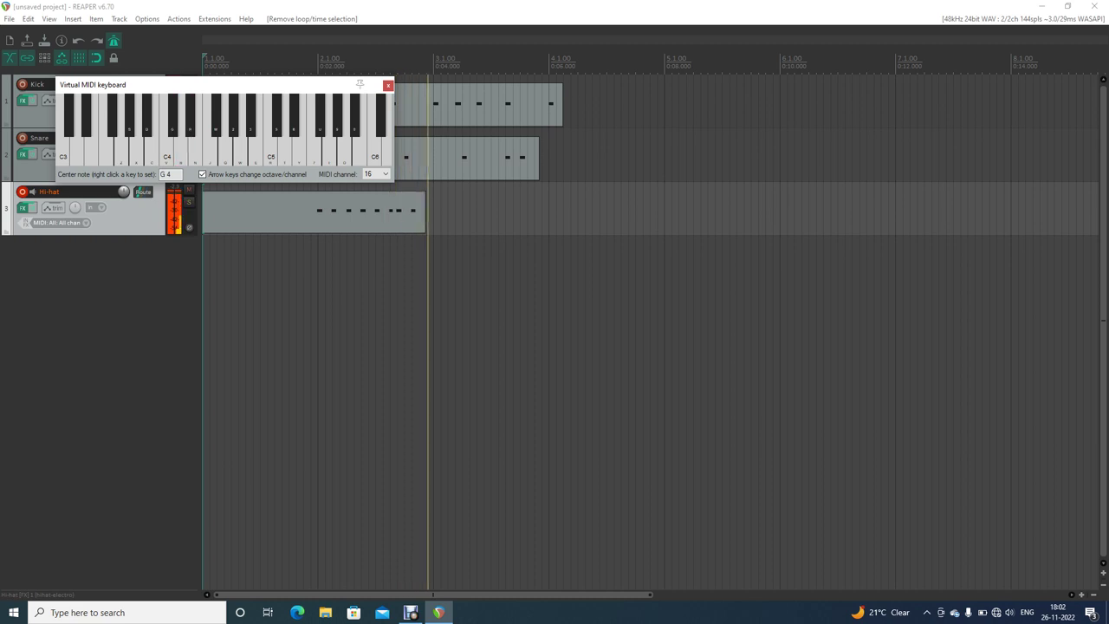
{"action": "key", "text": "b"}
{"action": "key", "text": "b"}
{"action": "key", "text": "b"}
{"action": "key", "text": "b"}
{"action": "key", "text": "b"}
{"action": "key", "text": "b"}
{"action": "key", "text": "b"}
{"action": "key", "text": "b"}
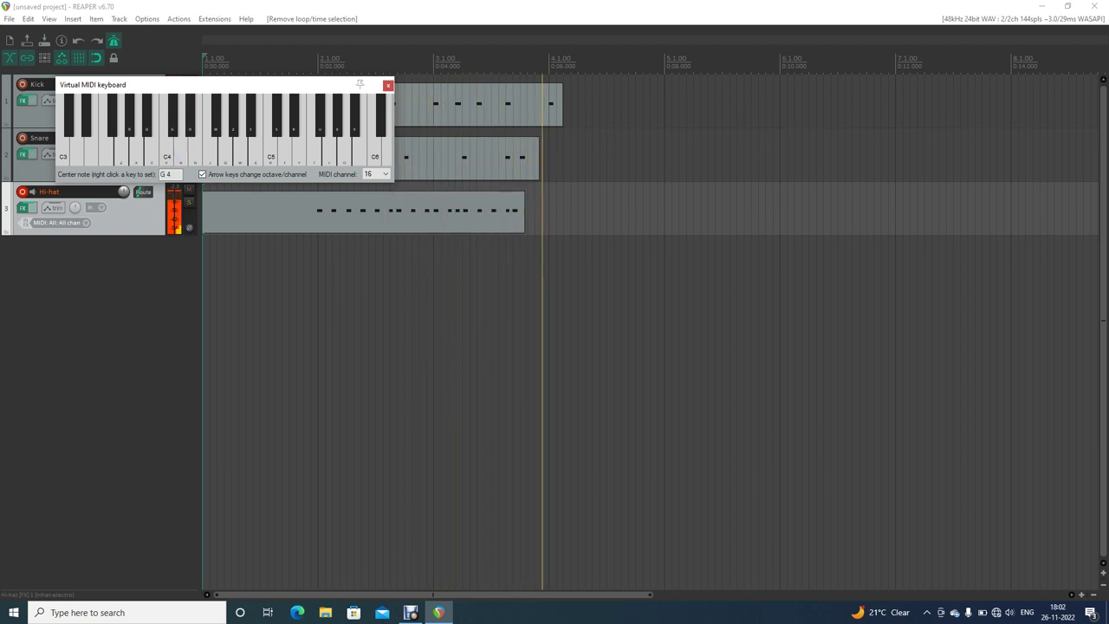
{"action": "key", "text": "space"}
{"action": "key", "text": "Return"}
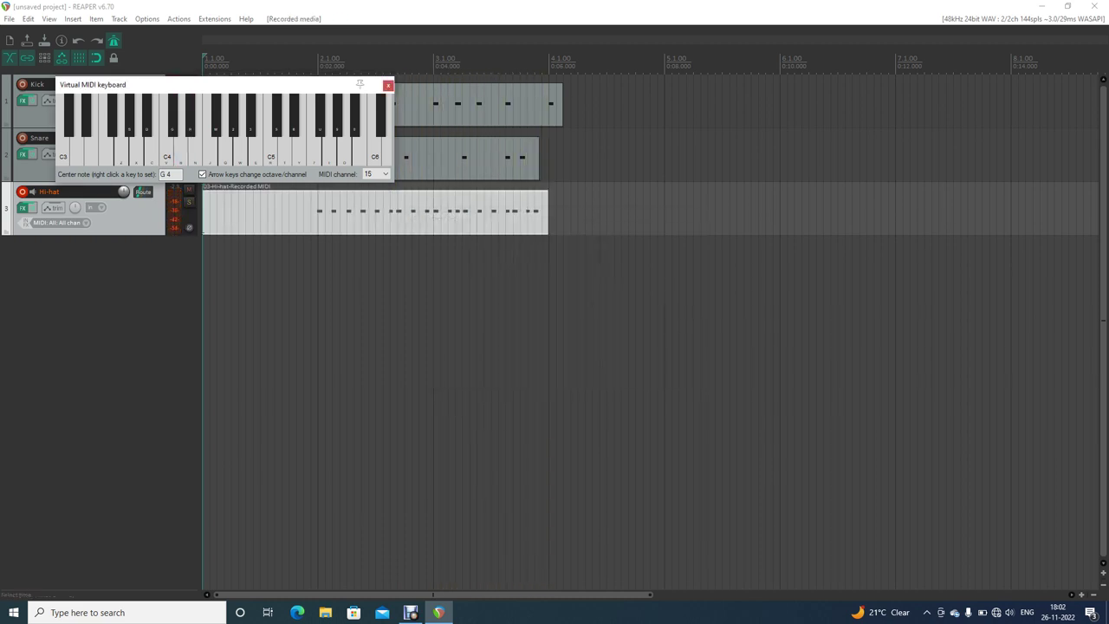
{"action": "left_click", "coordinate": [388, 85]}
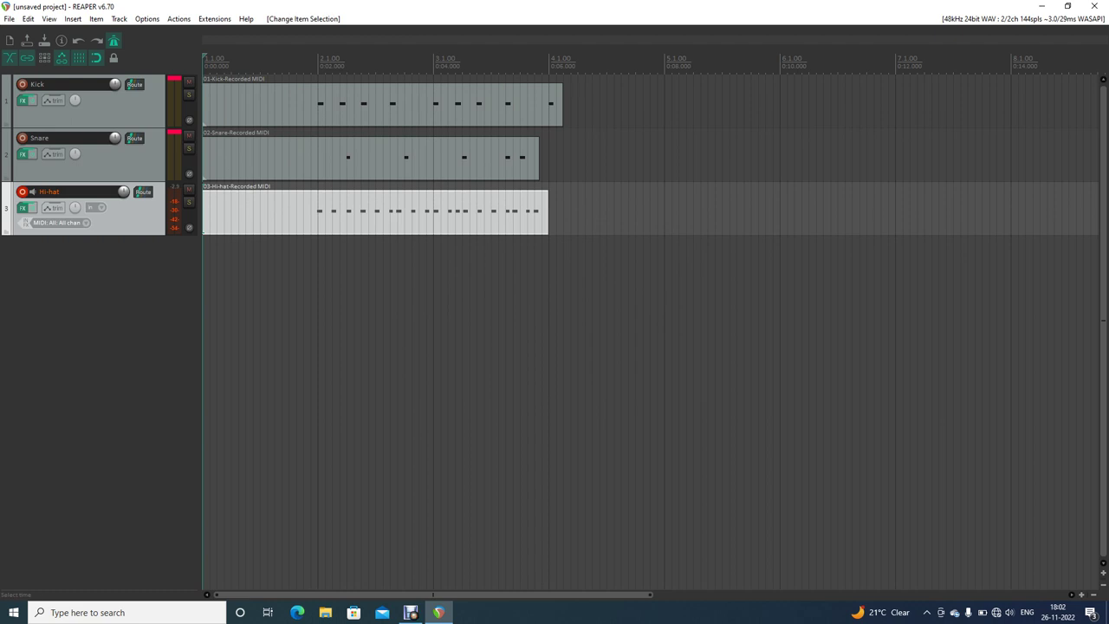
Step: Quantize the recorded hi-hat MIDI item and play all three drum parts from bar 2
{"action": "key", "text": "q"}
{"action": "left_click", "coordinate": [318, 64]}
{"action": "key", "text": "space"}
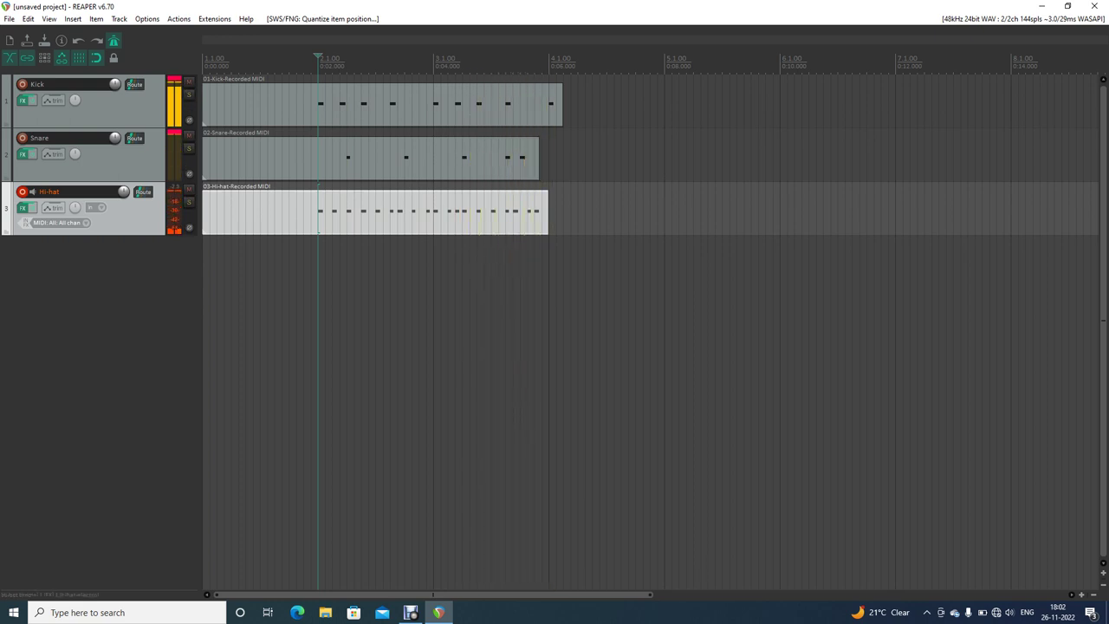
Step: Undo the hi-hat quantization and delete the recorded hi-hat item
{"action": "key", "text": "ctrl+z"}
{"action": "key", "text": "ctrl+z"}
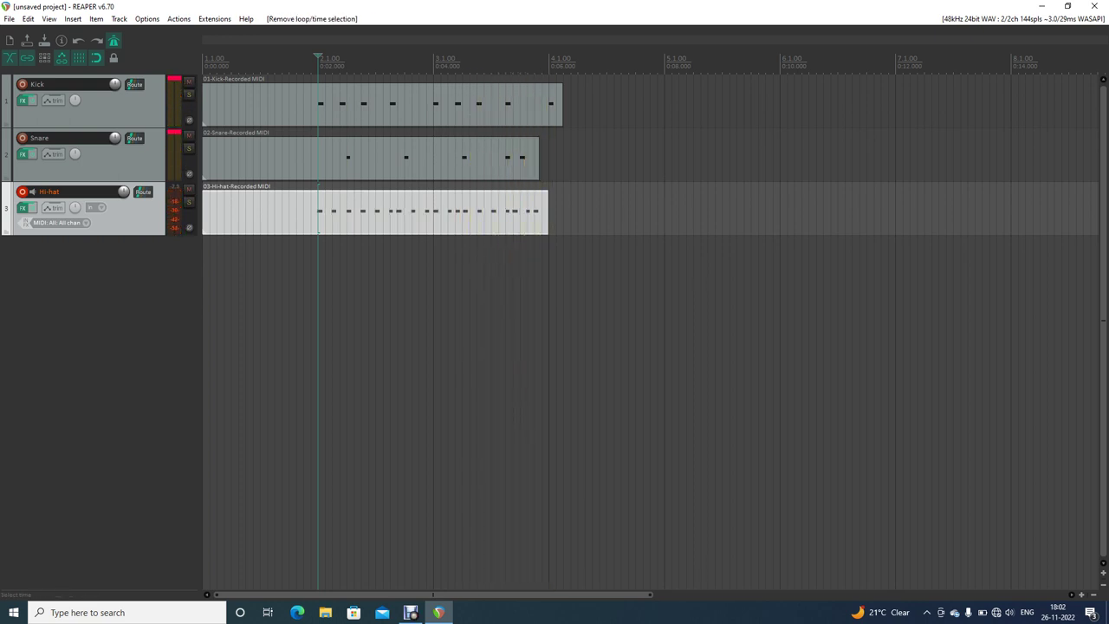
{"action": "key", "text": "ctrl+z"}
{"action": "key", "text": "Delete"}
Step: Record a hi-hat pattern using two pitches between bars 2 and 4 with the virtual MIDI keyboard and save the take
{"action": "key", "text": "ctrl+r"}
{"action": "key", "text": "alt+b"}
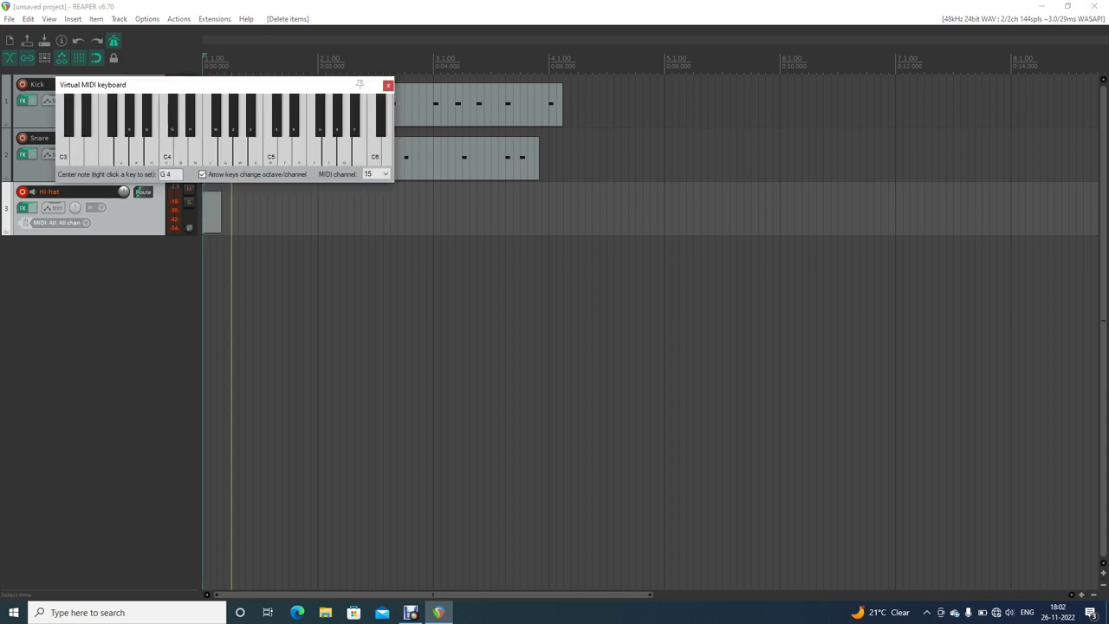
{"action": "key", "text": "n"}
{"action": "key", "text": "b"}
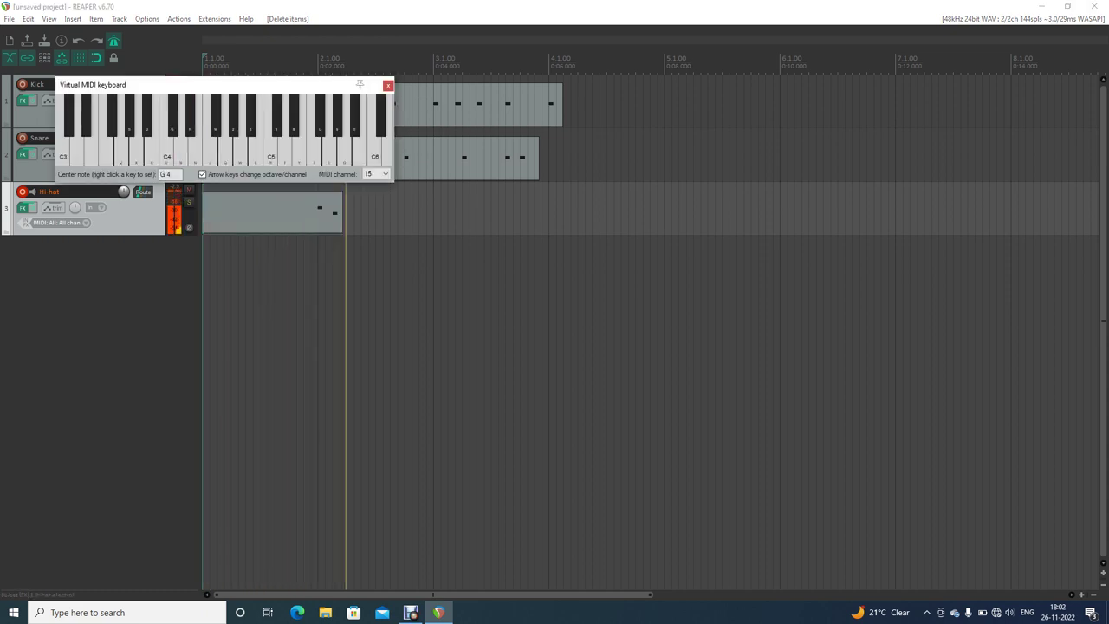
{"action": "key", "text": "n"}
{"action": "key", "text": "b"}
{"action": "key", "text": "n"}
{"action": "key", "text": "b"}
{"action": "key", "text": "n"}
{"action": "key", "text": "n"}
{"action": "key", "text": "b"}
{"action": "key", "text": "b"}
{"action": "key", "text": "b"}
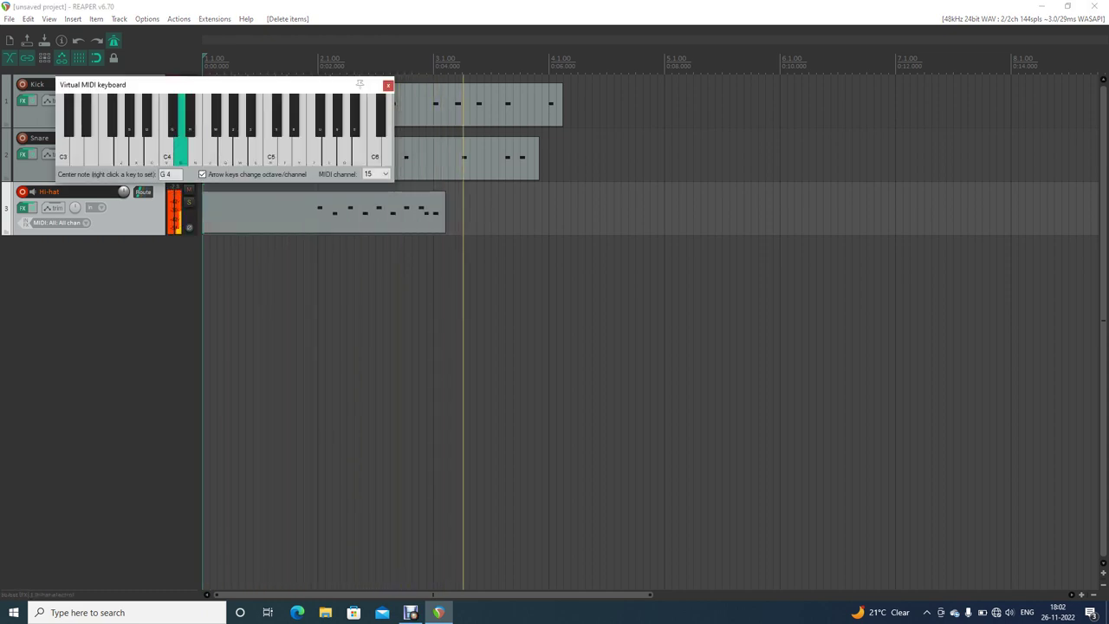
{"action": "key", "text": "space"}
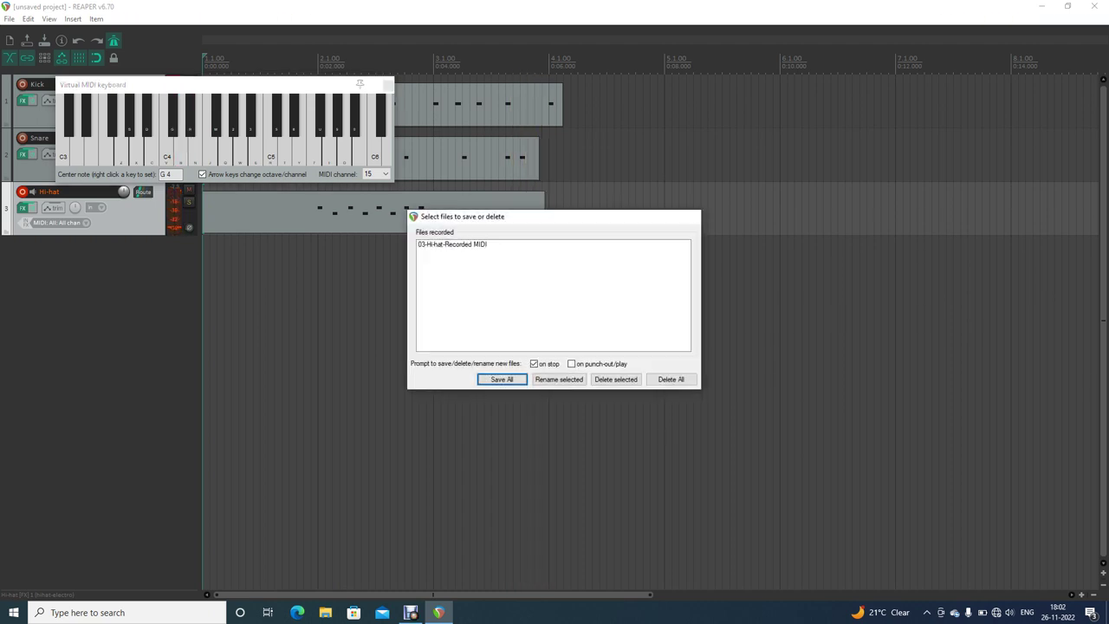
{"action": "key", "text": "Return"}
{"action": "key", "text": "Escape"}
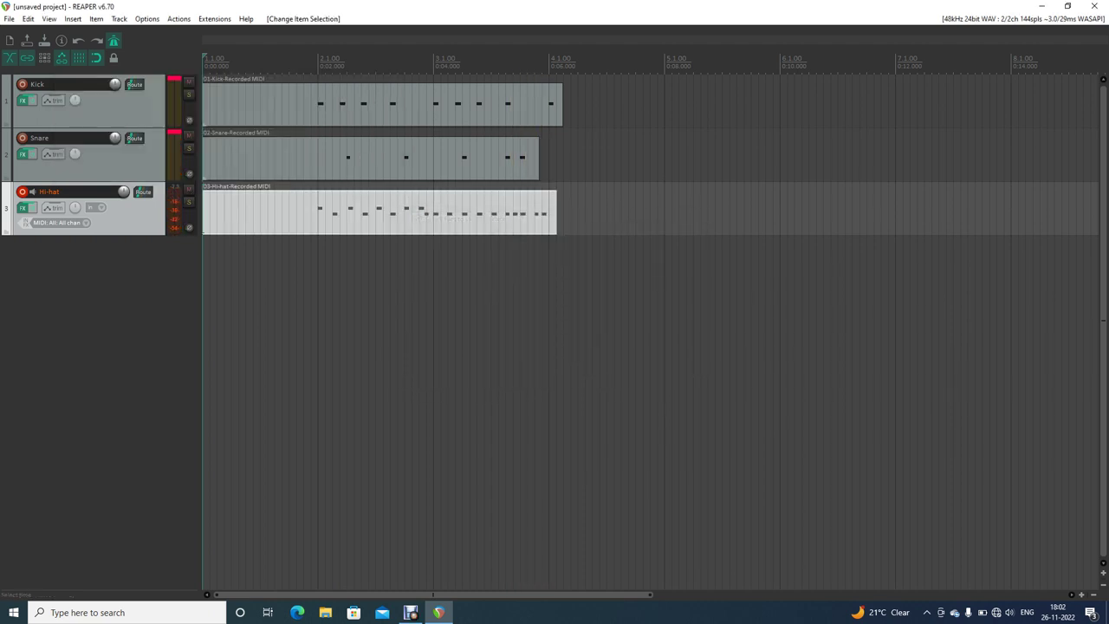
Step: Quantize the two-pitch hi-hat MIDI item and play the kick, snare and hi-hat parts from bar 2
{"action": "key", "text": "q"}
{"action": "left_click", "coordinate": [318, 63]}
{"action": "key", "text": "space"}
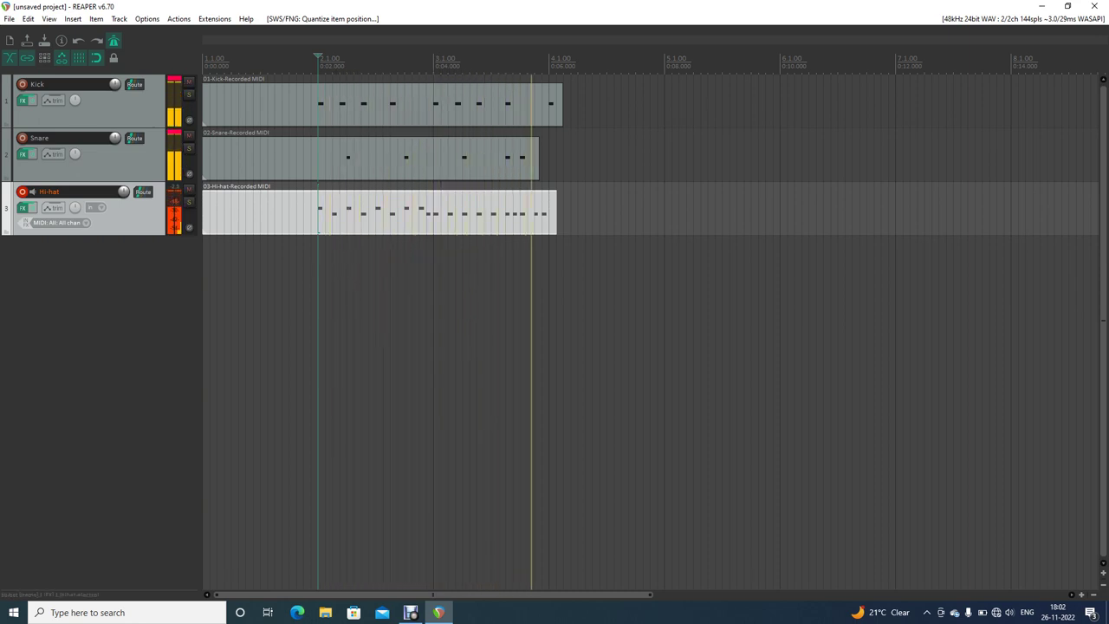
{"action": "key", "text": "space"}
Step: Set the time selection from bar 2 to bar 4 and play that range as a loop with the metronome off
{"action": "key", "text": "["}
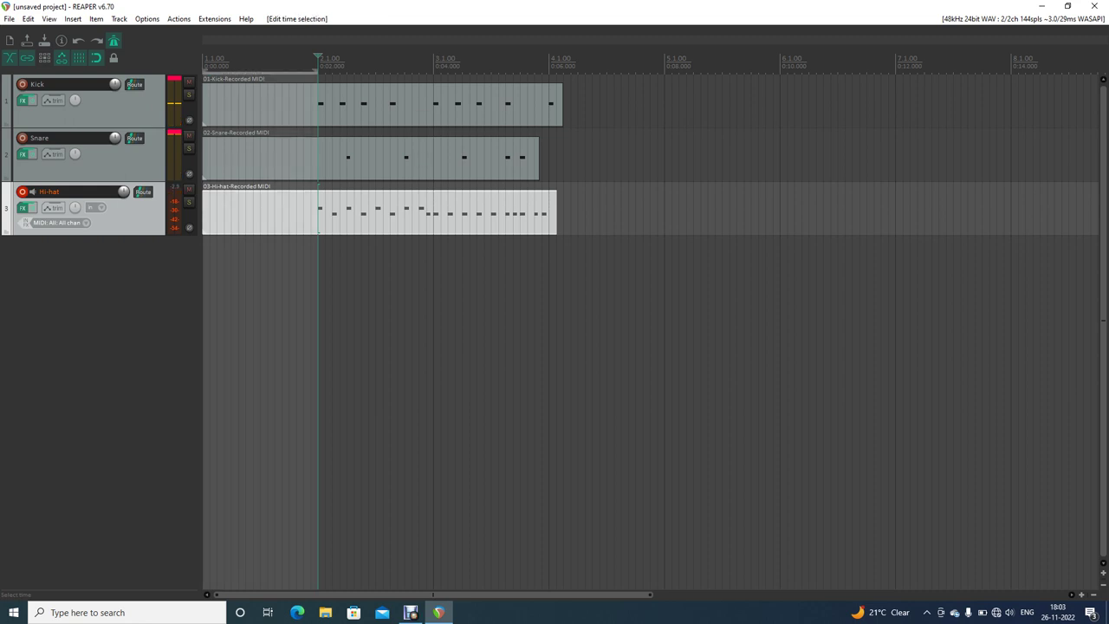
{"action": "key", "text": "Page_Down"}
{"action": "key", "text": "Page_Down"}
{"action": "left_click", "coordinate": [203, 346]}
{"action": "left_click", "coordinate": [318, 346]}
{"action": "left_click", "coordinate": [318, 346]}
{"action": "left_click", "coordinate": [548, 347]}
{"action": "left_click_drag", "start_coordinate": [548, 66], "coordinate": [318, 66]}
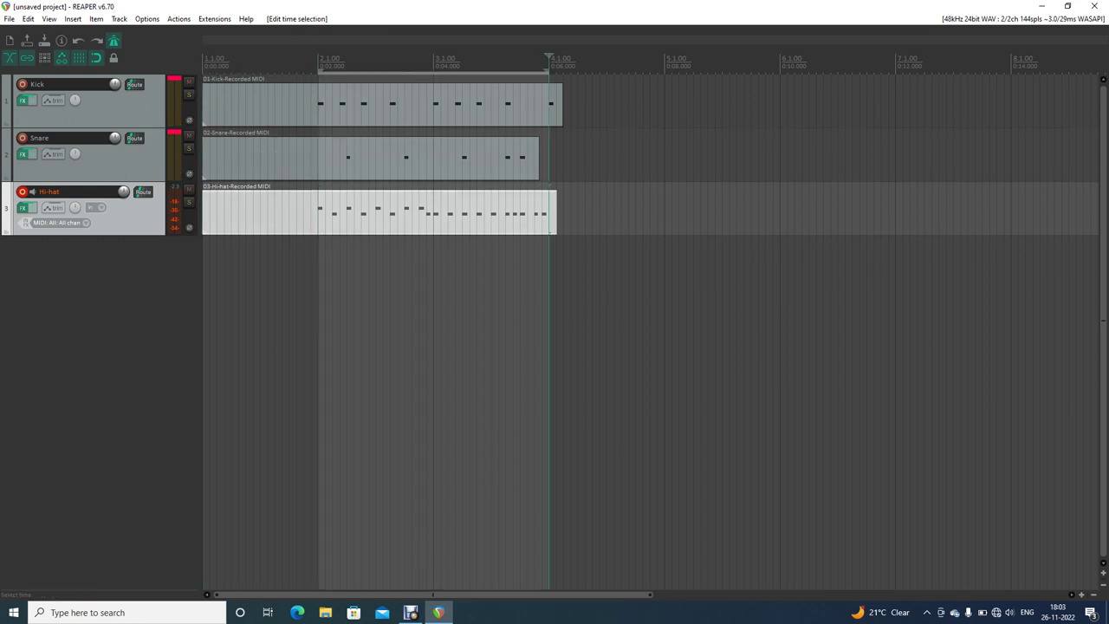
{"action": "key", "text": "space"}
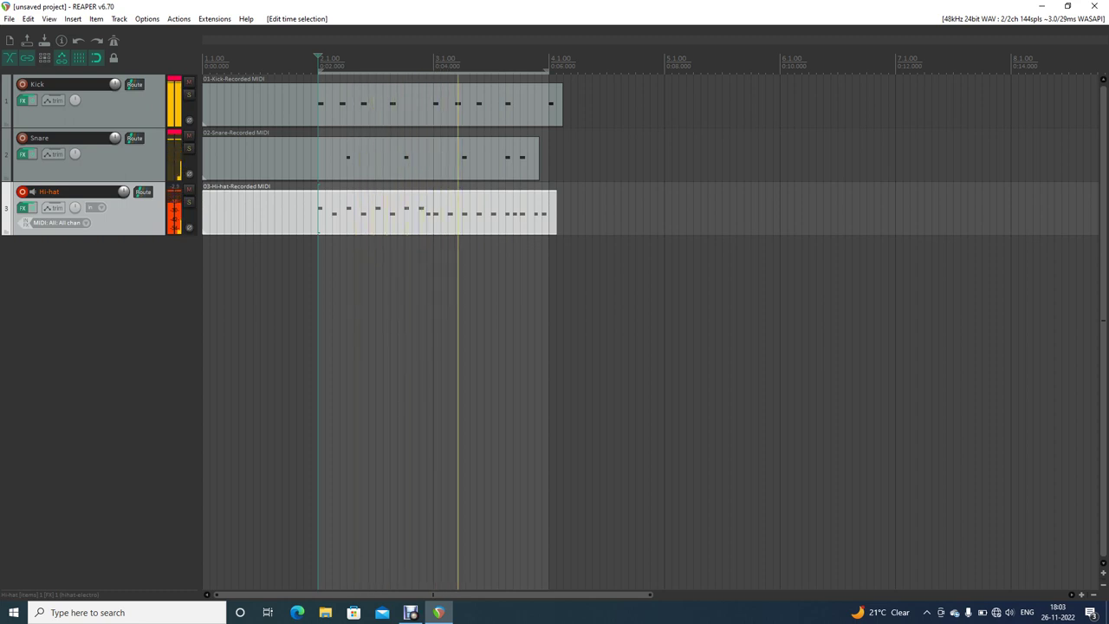
{"action": "key", "text": "space"}
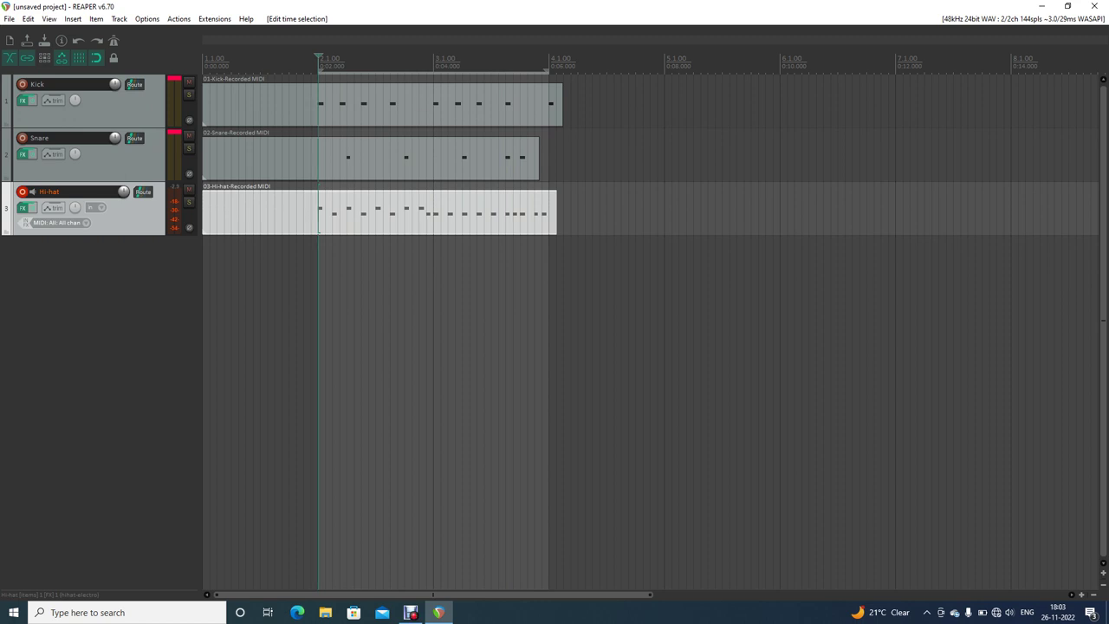
Step: Disarm the hi-hat track, add a track from the Piano 1 Sample 1 track template, and return to the project start
{"action": "left_click", "coordinate": [22, 192]}
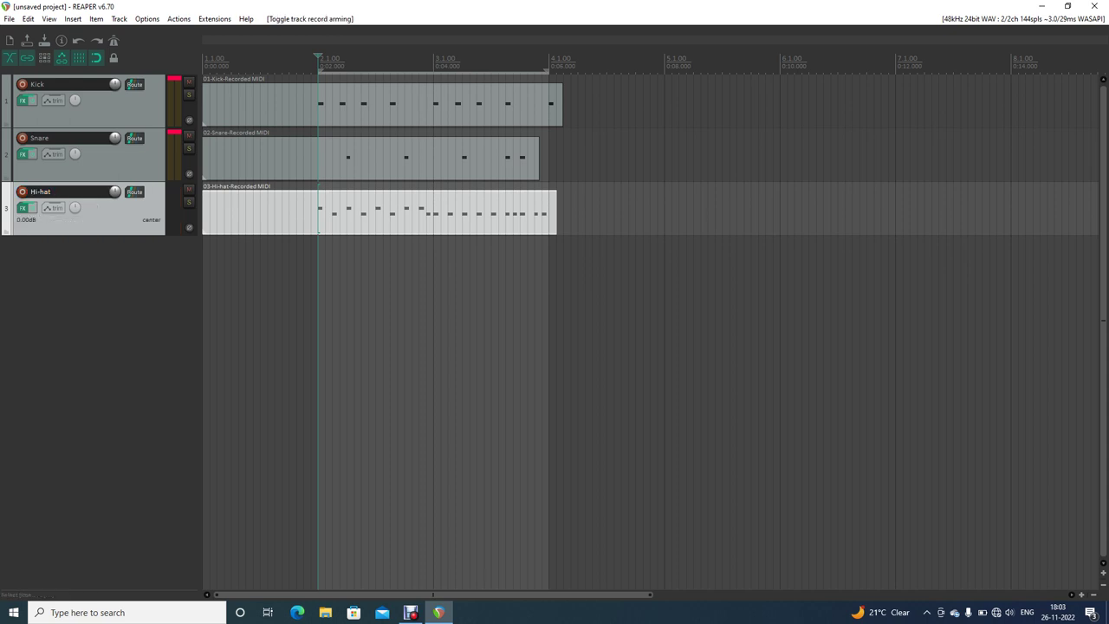
{"action": "key", "text": "alt+i"}
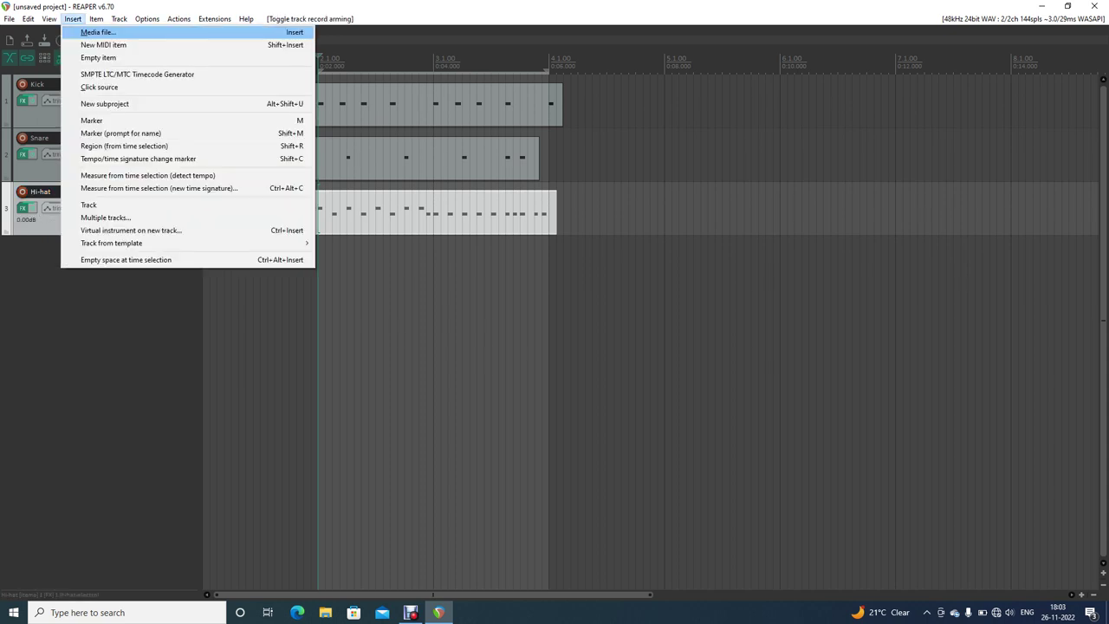
{"action": "key", "text": "Up"}
{"action": "key", "text": "Up"}
{"action": "key", "text": "Right"}
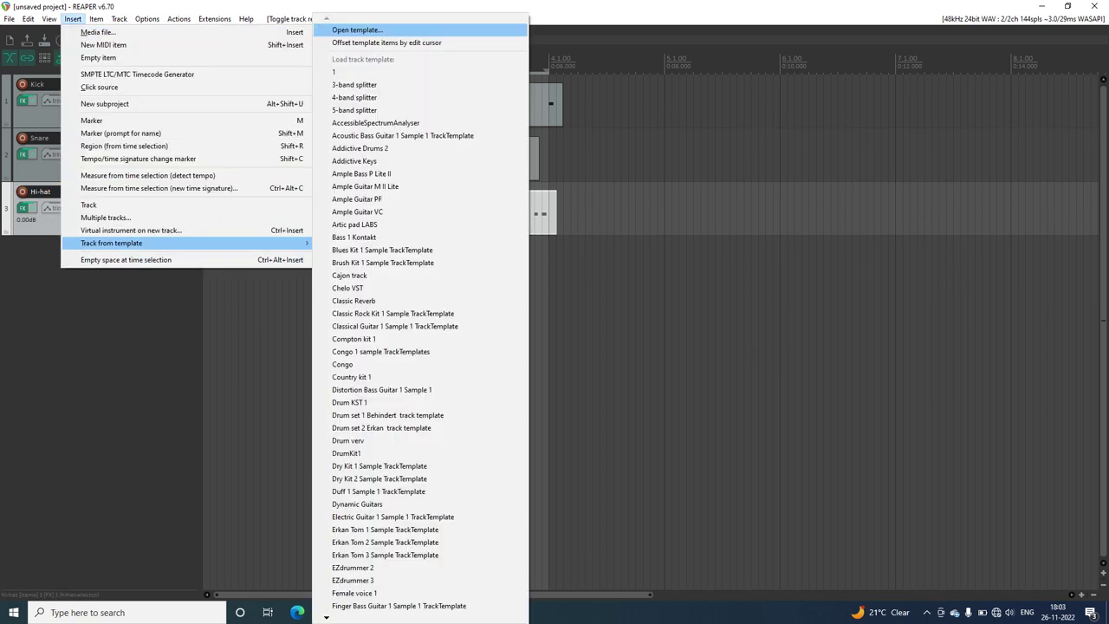
{"action": "key", "text": "p"}
{"action": "key", "text": "Return"}
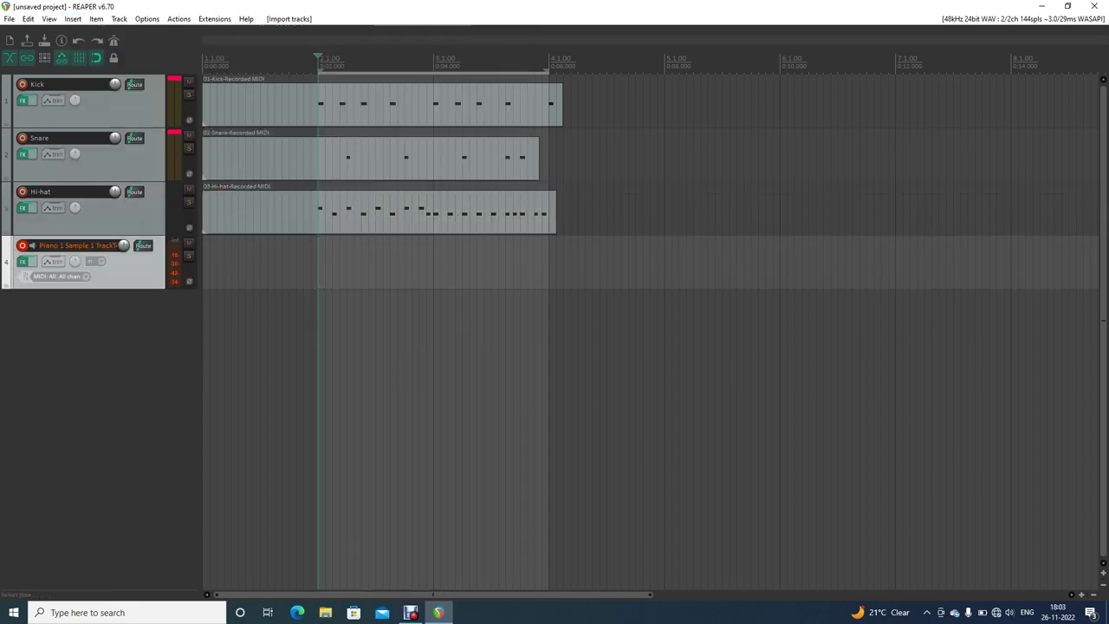
{"action": "key", "text": "Up"}
{"action": "key", "text": "Home"}
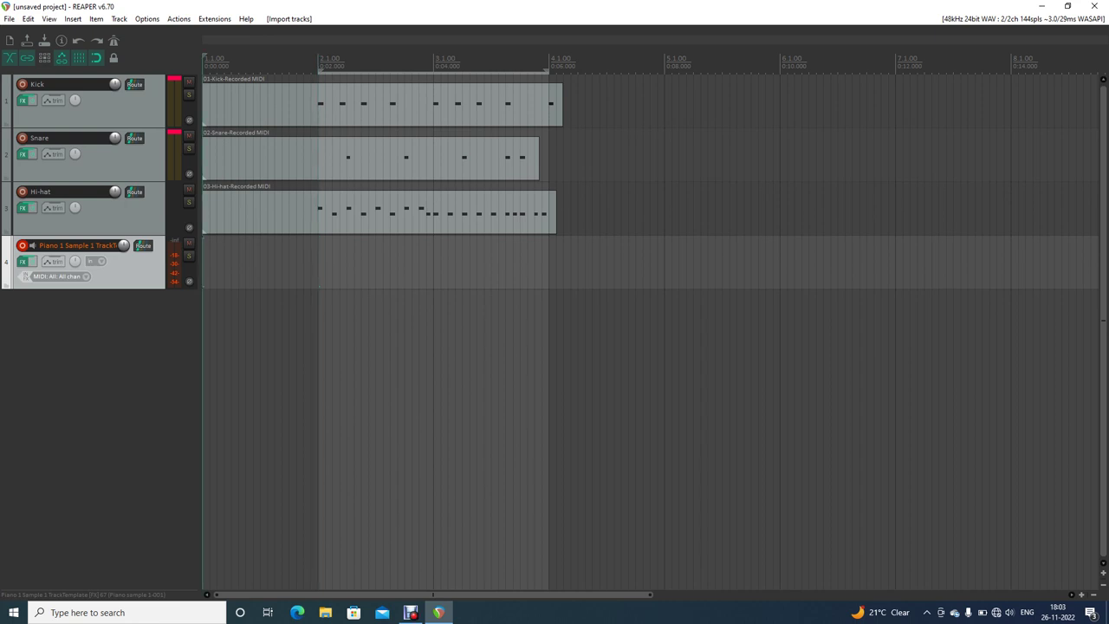
Step: Raise the virtual MIDI keyboard's centre note to G6 while auditioning three-note piano chords, keeping the bar 2 to 4 time selection
{"action": "key", "text": "alt+b"}
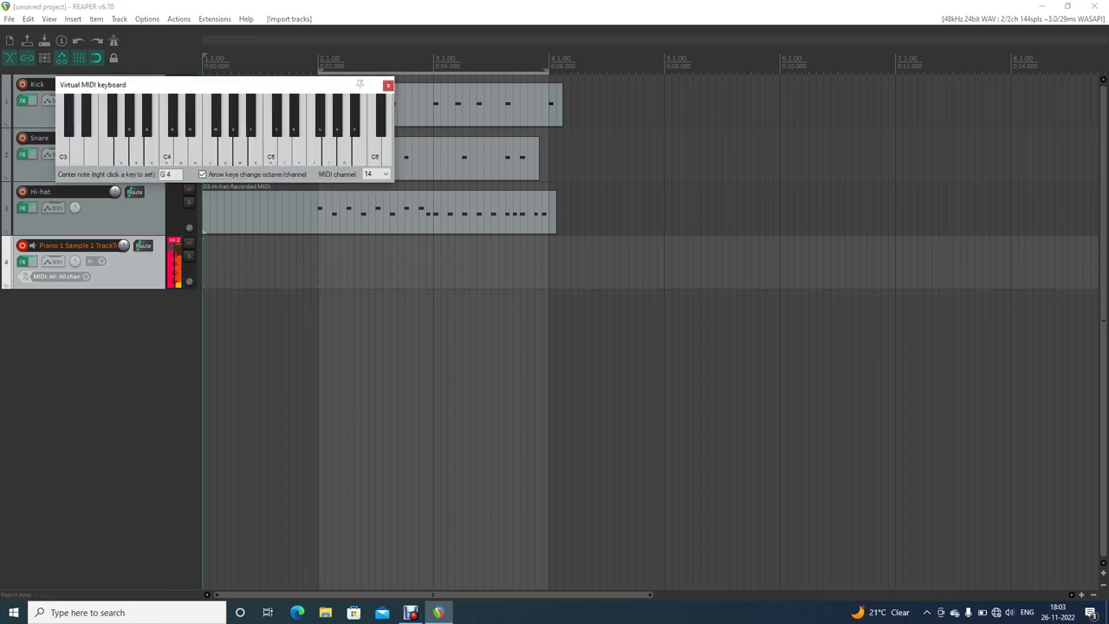
{"action": "key", "text": "z"}
{"action": "key", "text": "c"}
{"action": "key", "text": "b"}
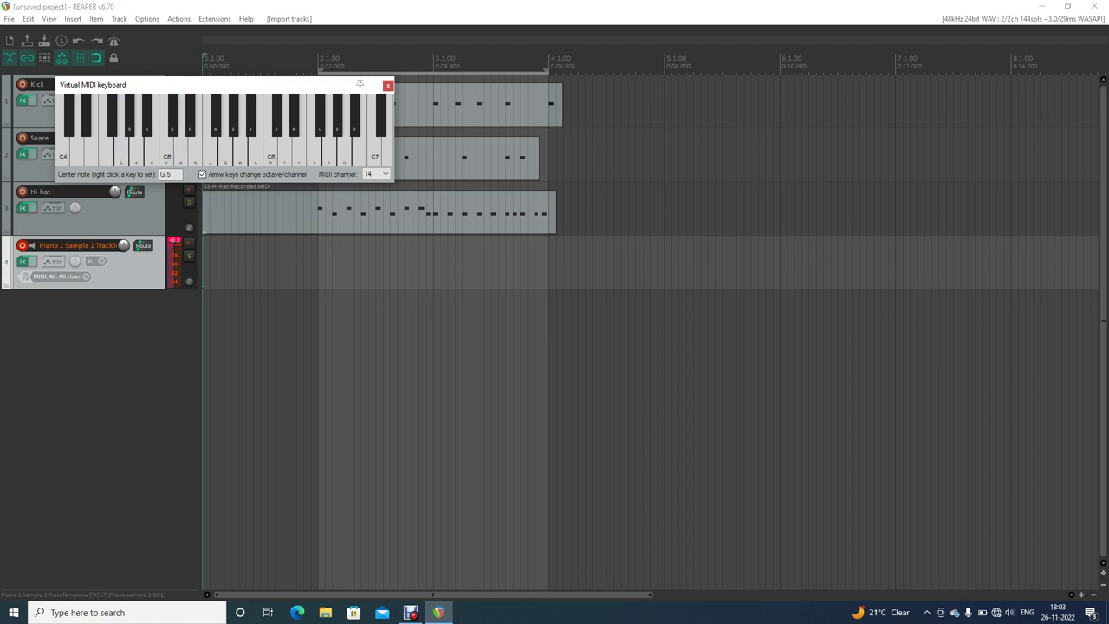
{"action": "key", "text": "z"}
{"action": "key", "text": "c"}
{"action": "key", "text": "b"}
{"action": "key", "text": "z"}
{"action": "key", "text": "c"}
{"action": "key", "text": "b"}
{"action": "key", "text": "z"}
{"action": "key", "text": "c"}
{"action": "key", "text": "b"}
{"action": "key", "text": "z"}
{"action": "key", "text": "c"}
{"action": "key", "text": "b"}
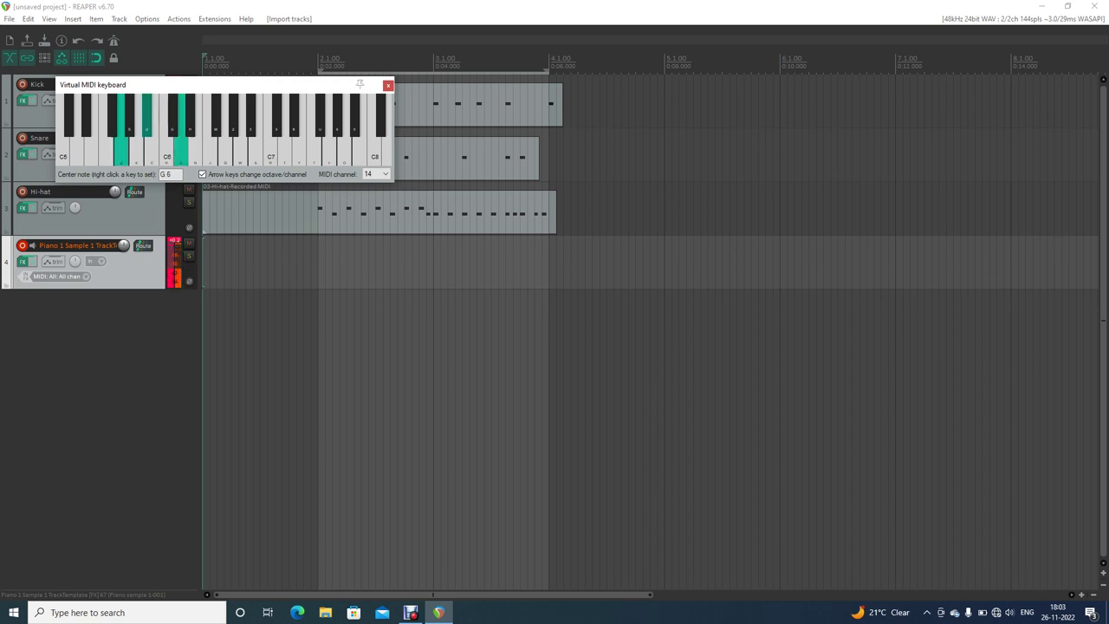
{"action": "key", "text": "Right"}
{"action": "key", "text": "alt+b"}
{"action": "key", "text": "Escape"}
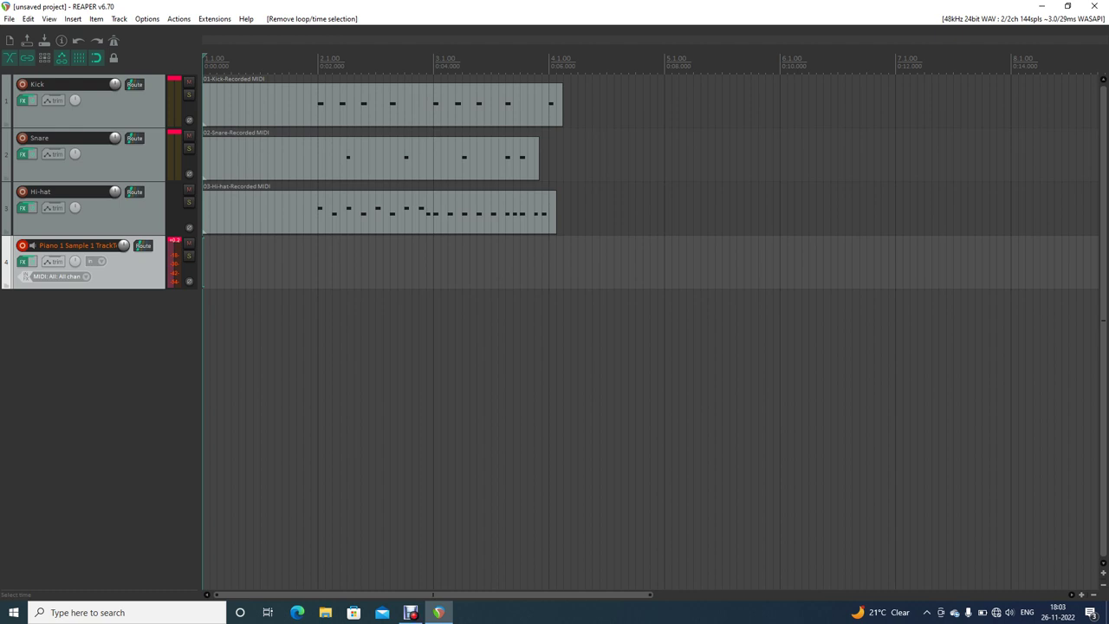
{"action": "key", "text": "ctrl+z"}
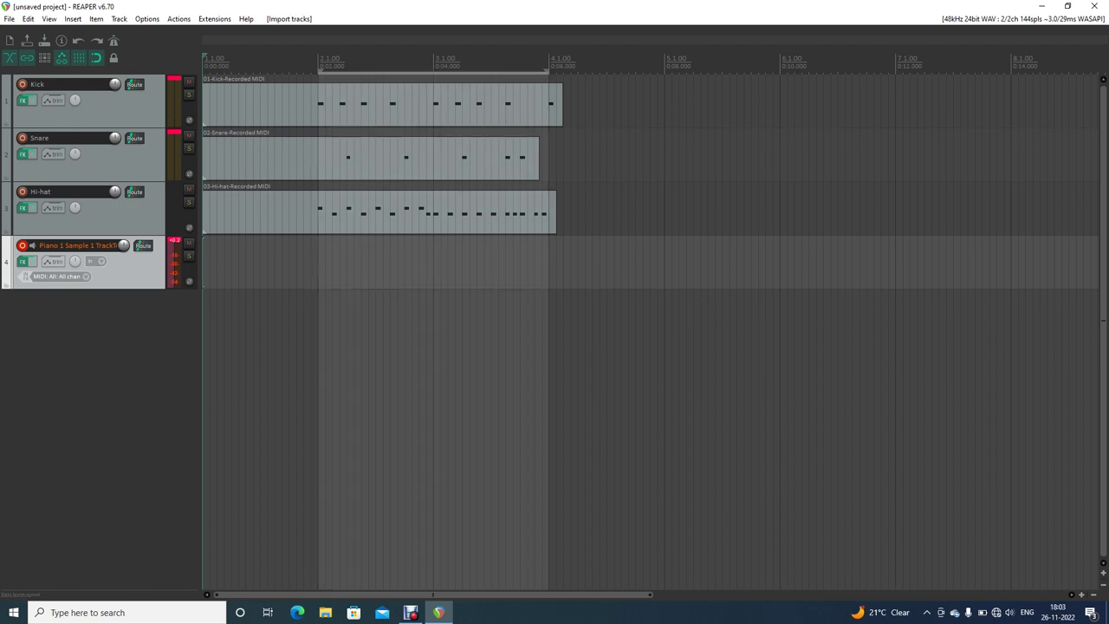
Step: Record a repeated three-note piano chord on the off-beats between bars 2 and 4 with the virtual MIDI keyboard and save the take
{"action": "key", "text": "ctrl+r"}
{"action": "key", "text": "alt+b"}
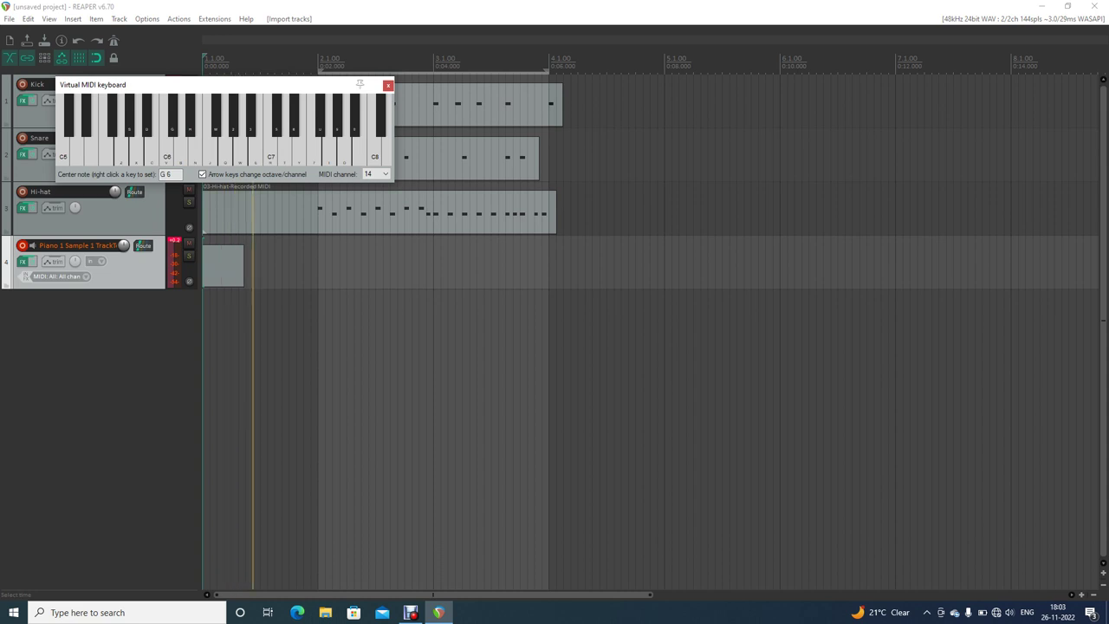
{"action": "key", "text": "z"}
{"action": "key", "text": "d"}
{"action": "key", "text": "b"}
{"action": "key", "text": "z"}
{"action": "key", "text": "d"}
{"action": "key", "text": "b"}
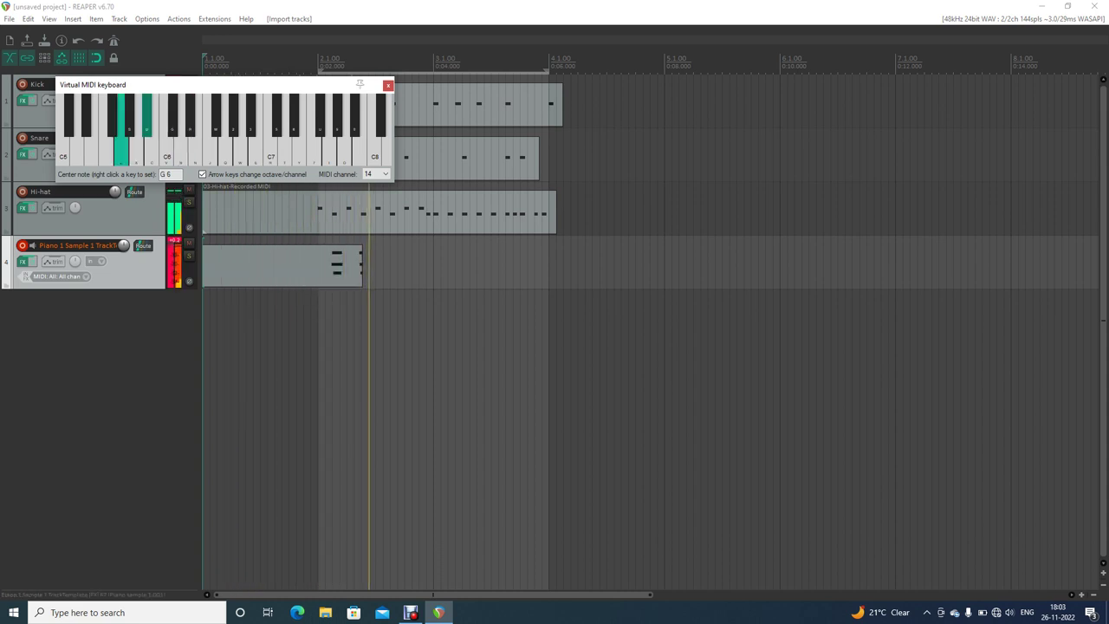
{"action": "key", "text": "z"}
{"action": "key", "text": "d"}
{"action": "key", "text": "b"}
{"action": "key", "text": "z"}
{"action": "key", "text": "d"}
{"action": "key", "text": "b"}
{"action": "key", "text": "z"}
{"action": "key", "text": "d"}
{"action": "key", "text": "b"}
{"action": "key", "text": "z"}
{"action": "key", "text": "d"}
{"action": "key", "text": "b"}
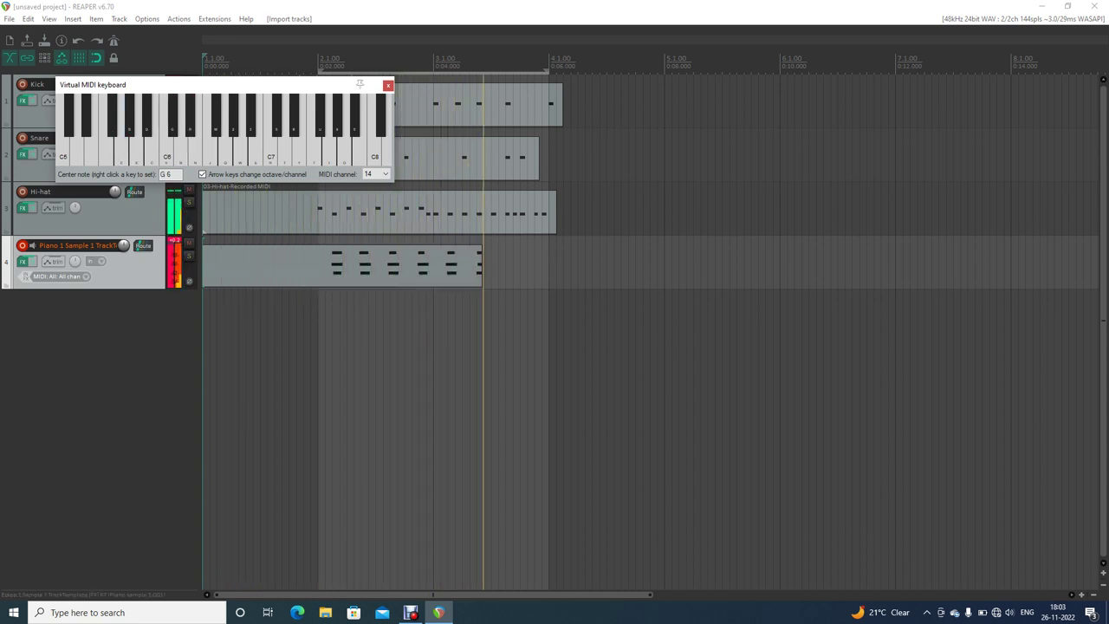
{"action": "key", "text": "z"}
{"action": "key", "text": "d"}
{"action": "key", "text": "b"}
{"action": "key", "text": "space"}
{"action": "key", "text": "Return"}
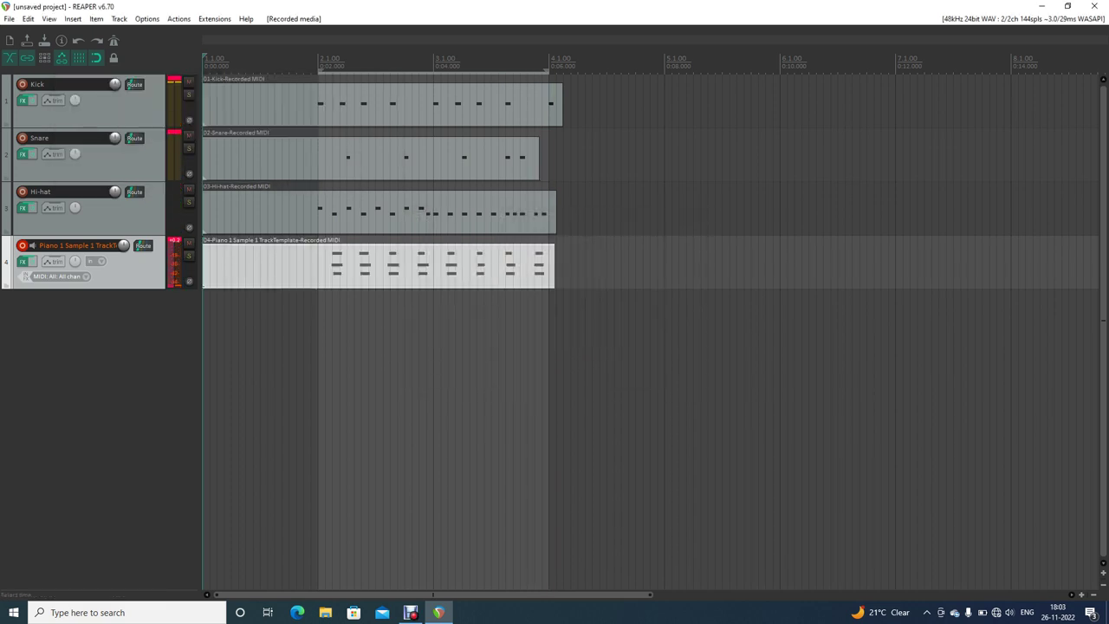
Step: Play the recorded piano part with the drums from bar 2, then stop and return to the project start
{"action": "left_click", "coordinate": [319, 63]}
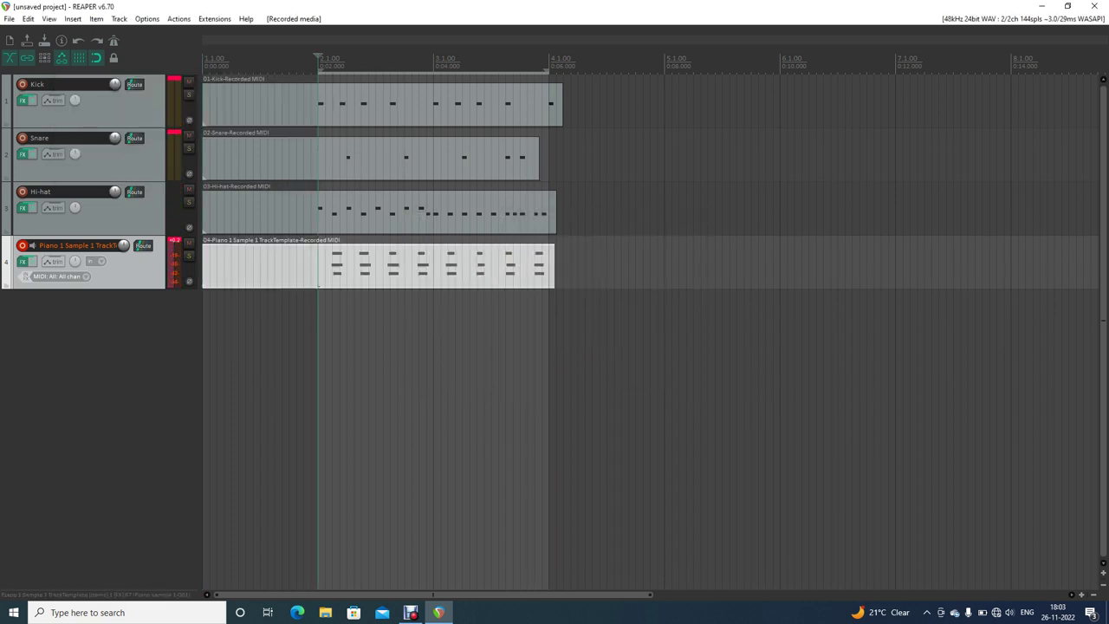
{"action": "key", "text": "space"}
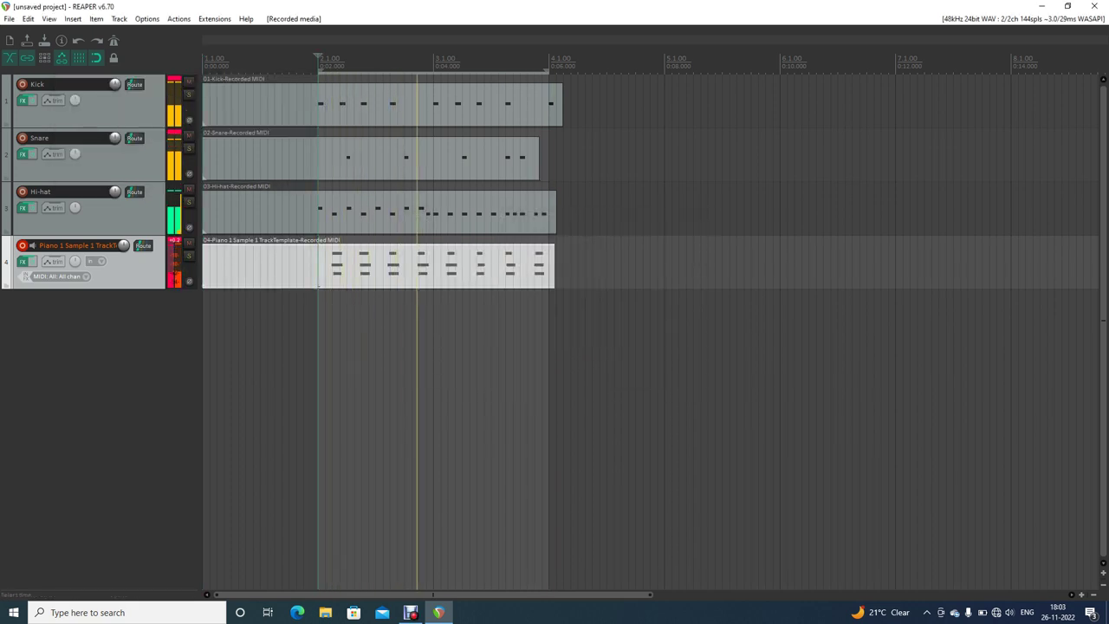
{"action": "key", "text": "space"}
{"action": "key", "text": "Home"}
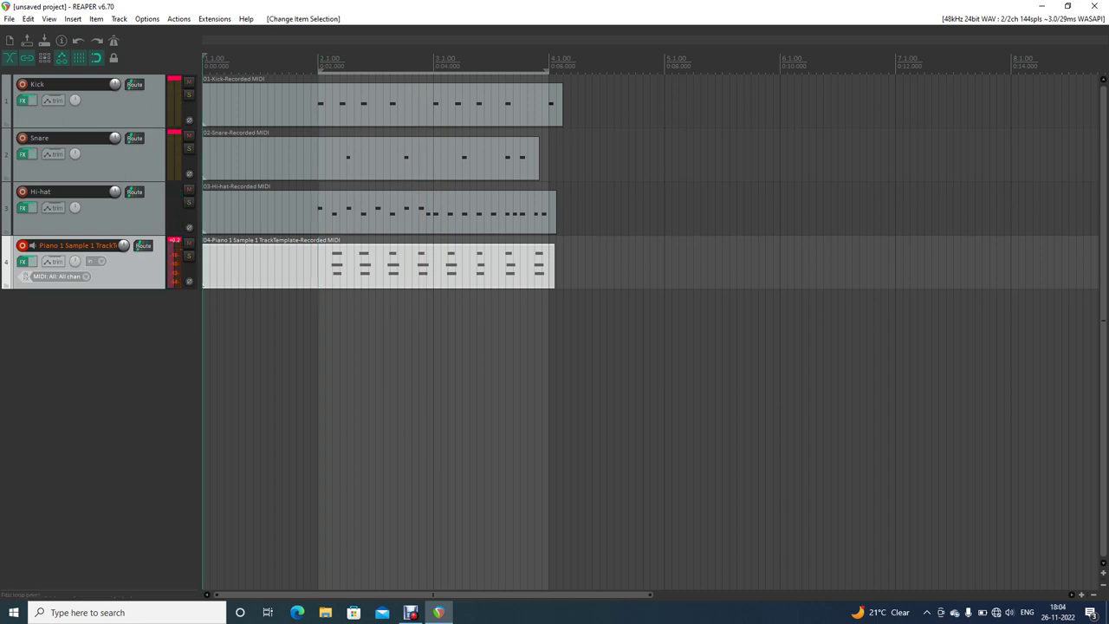
Step: Quantize the recorded piano MIDI item and loop playback of all four tracks from bar 2
{"action": "key", "text": "q"}
{"action": "left_click", "coordinate": [319, 62]}
{"action": "key", "text": "space"}
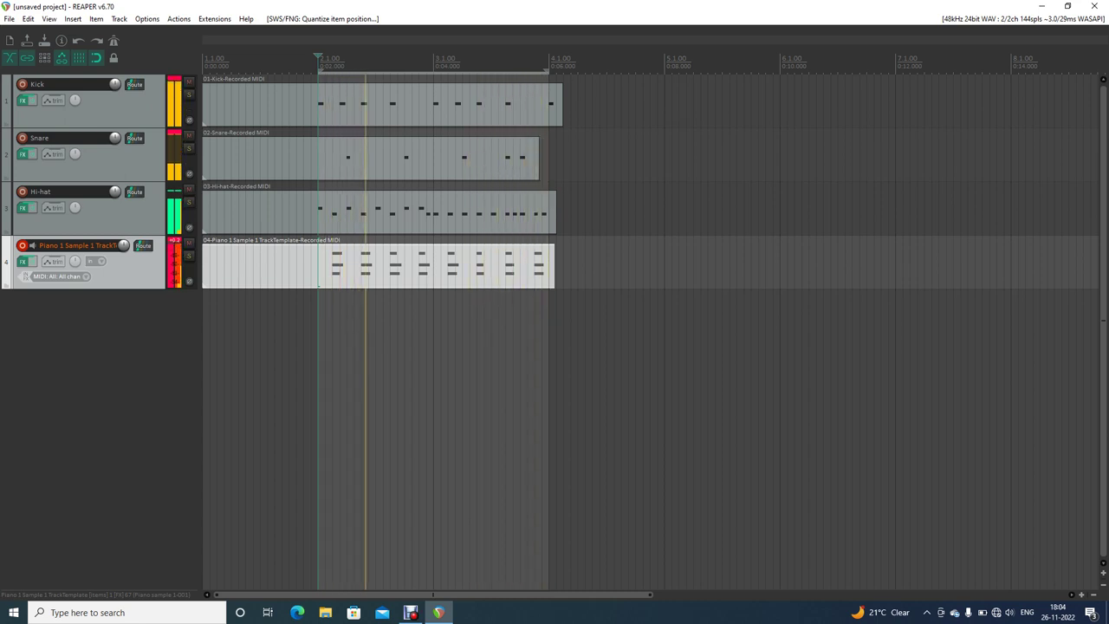
Step: Pan the hi-hat track to 59% right during loop playback
{"action": "left_click", "coordinate": [113, 213]}
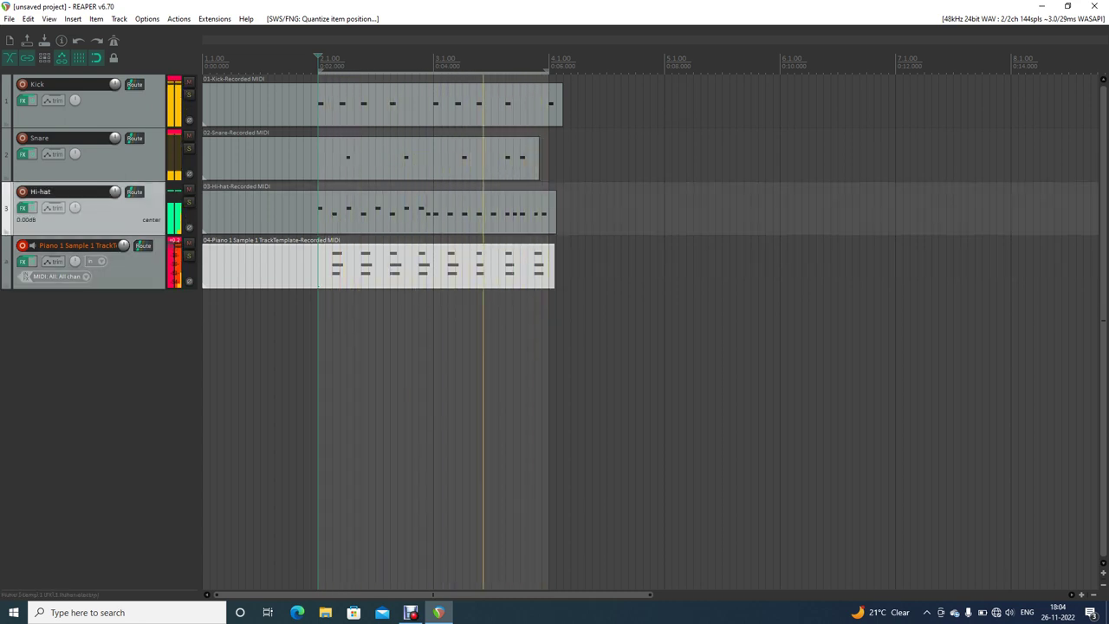
{"action": "key", "text": "alt+Right"}
{"action": "key", "text": "alt+Right"}
{"action": "key", "text": "alt+Right"}
{"action": "key", "text": "alt+Right"}
{"action": "key", "text": "alt+Right"}
{"action": "key", "text": "alt+Right"}
{"action": "key", "text": "alt+Right"}
{"action": "key", "text": "alt+Right"}
{"action": "key", "text": "alt+Right"}
{"action": "key", "text": "alt+Right"}
{"action": "key", "text": "alt+Right"}
{"action": "key", "text": "alt+Right"}
{"action": "key", "text": "alt+Right"}
{"action": "key", "text": "alt+Right"}
{"action": "key", "text": "alt+Right"}
{"action": "key", "text": "alt+Right"}
{"action": "key", "text": "alt+Right"}
{"action": "key", "text": "alt+Right"}
{"action": "key", "text": "alt+Right"}
{"action": "key", "text": "alt+Right"}
{"action": "key", "text": "alt+Right"}
{"action": "key", "text": "alt+Right"}
{"action": "key", "text": "alt+Right"}
{"action": "key", "text": "alt+Right"}
{"action": "key", "text": "alt+Right"}
{"action": "key", "text": "alt+Right"}
{"action": "key", "text": "alt+Right"}
{"action": "key", "text": "alt+Right"}
{"action": "key", "text": "alt+Right"}
{"action": "key", "text": "alt+Right"}
{"action": "key", "text": "alt+Right"}
{"action": "key", "text": "alt+Right"}
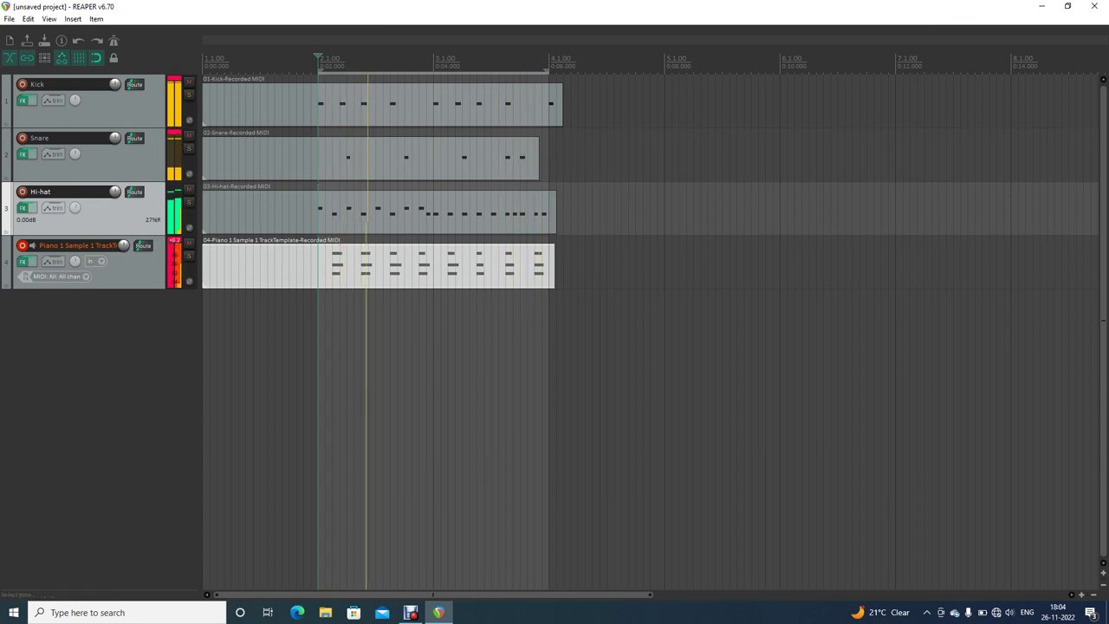
{"action": "key", "text": "alt+Right"}
{"action": "key", "text": "alt+Right"}
{"action": "key", "text": "alt+Right"}
{"action": "key", "text": "alt+Right"}
{"action": "key", "text": "alt+Right"}
{"action": "key", "text": "alt+Right"}
{"action": "key", "text": "alt+Right"}
{"action": "key", "text": "alt+Right"}
{"action": "key", "text": "alt+Right"}
{"action": "key", "text": "alt+Right"}
{"action": "key", "text": "alt+Right"}
{"action": "key", "text": "alt+Right"}
{"action": "key", "text": "alt+Right"}
{"action": "key", "text": "alt+Right"}
{"action": "key", "text": "alt+Right"}
{"action": "key", "text": "alt+Right"}
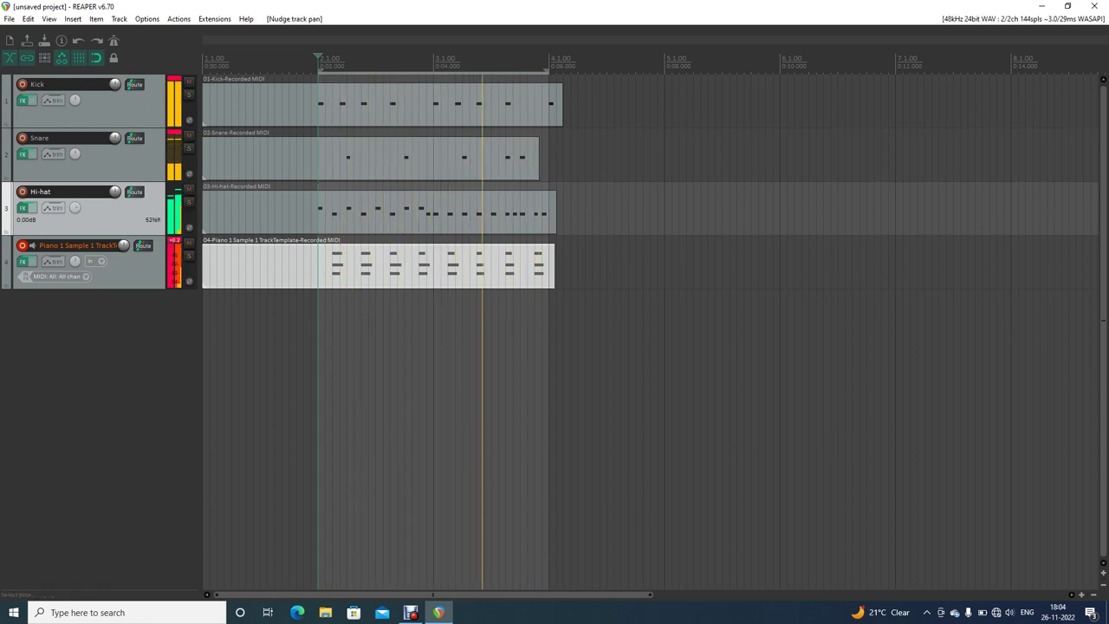
{"action": "key", "text": "alt+Right"}
{"action": "key", "text": "alt+Right"}
{"action": "key", "text": "alt+Right"}
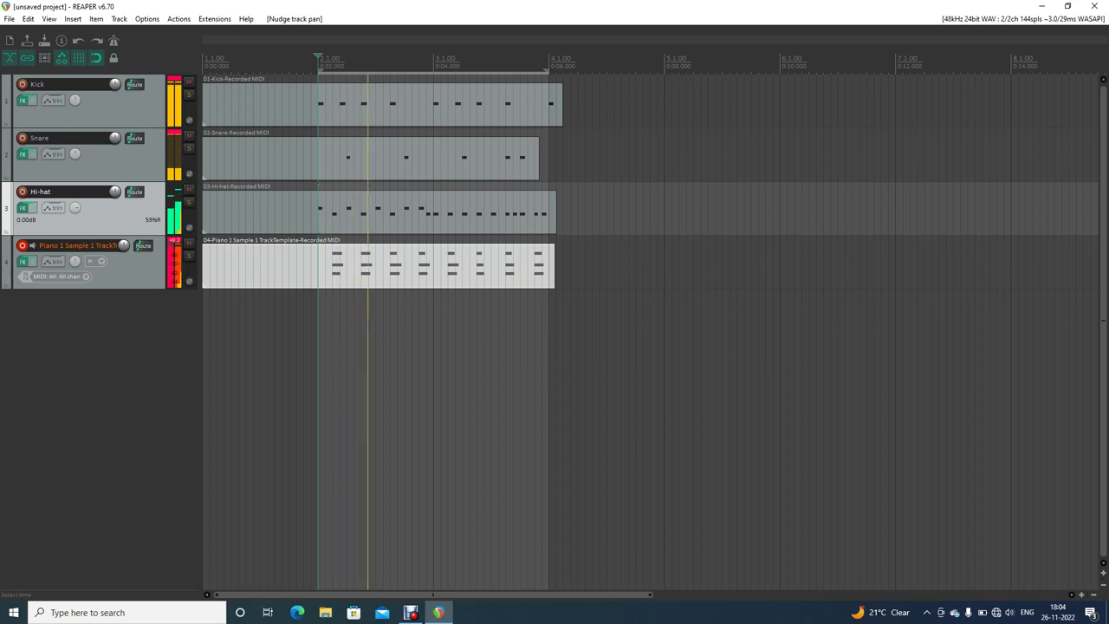
Step: Pan the snare track to 60% left during loop playback, then stop the playback
{"action": "key", "text": "Up"}
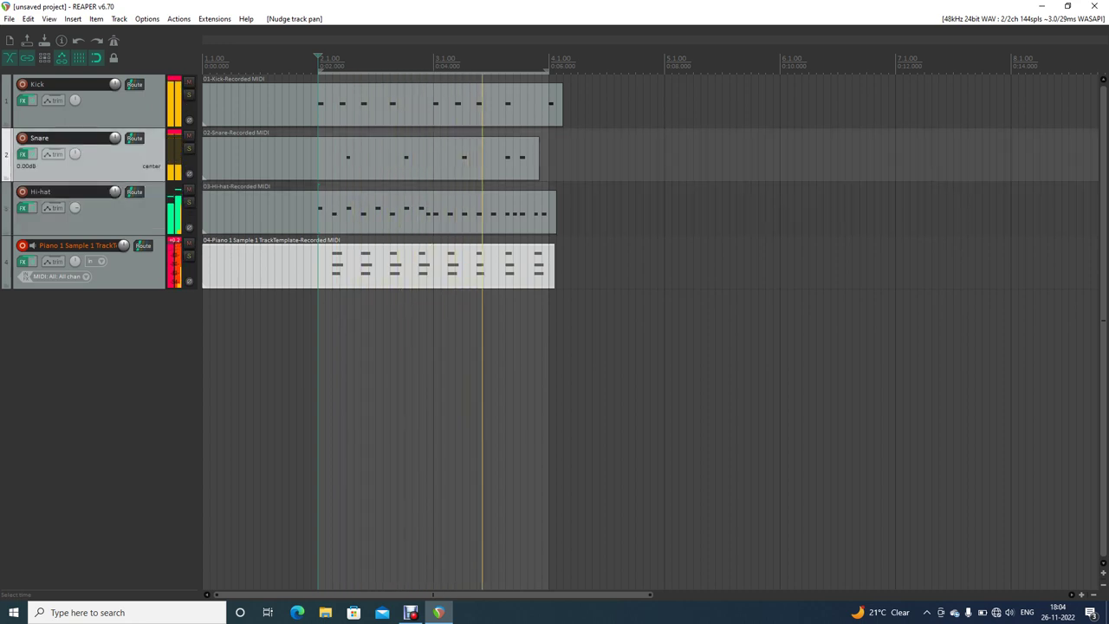
{"action": "key", "text": "alt+Left"}
{"action": "key", "text": "alt+Left"}
{"action": "key", "text": "alt+Left"}
{"action": "key", "text": "alt+Left"}
{"action": "key", "text": "alt+Left"}
{"action": "key", "text": "alt+Left"}
{"action": "key", "text": "alt+Left"}
{"action": "key", "text": "alt+Left"}
{"action": "key", "text": "alt+Left"}
{"action": "key", "text": "alt+Left"}
{"action": "key", "text": "alt+Left"}
{"action": "key", "text": "alt+Left"}
{"action": "key", "text": "alt+Left"}
{"action": "key", "text": "alt+Left"}
{"action": "key", "text": "alt+Left"}
{"action": "key", "text": "alt+Left"}
{"action": "key", "text": "alt+Left"}
{"action": "key", "text": "alt+Left"}
{"action": "key", "text": "alt+Left"}
{"action": "key", "text": "alt+Left"}
{"action": "key", "text": "alt+Left"}
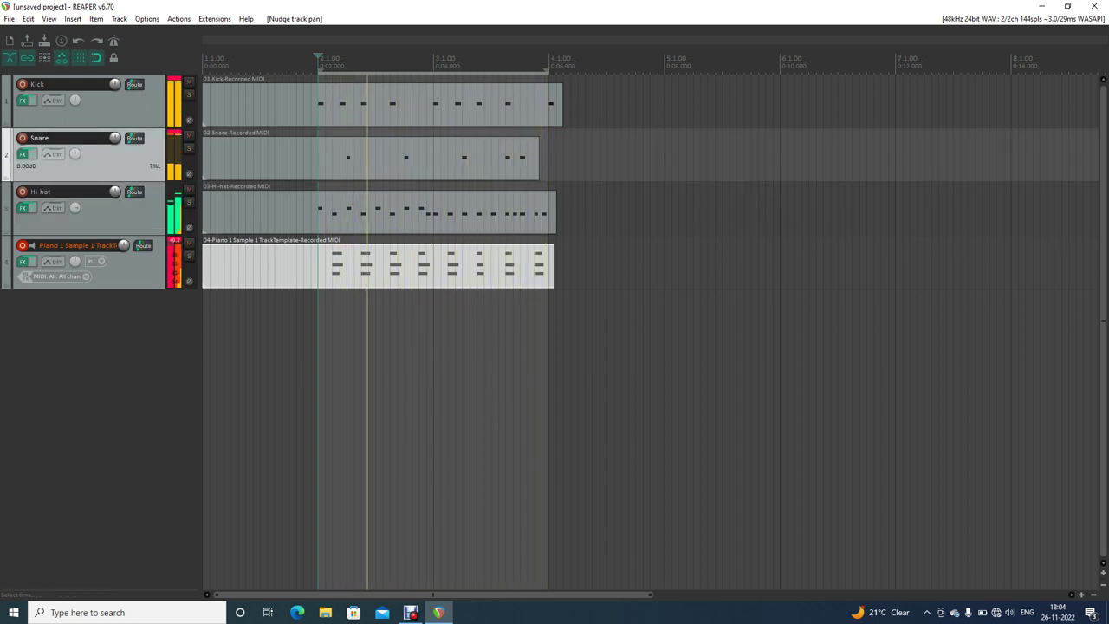
{"action": "key", "text": "alt+Left"}
{"action": "key", "text": "alt+Left"}
{"action": "key", "text": "alt+Left"}
{"action": "key", "text": "alt+Left"}
{"action": "key", "text": "alt+Left"}
{"action": "key", "text": "alt+Left"}
{"action": "key", "text": "alt+Left"}
{"action": "key", "text": "alt+Left"}
{"action": "key", "text": "alt+Left"}
{"action": "key", "text": "alt+Left"}
{"action": "key", "text": "alt+Left"}
{"action": "key", "text": "alt+Left"}
{"action": "key", "text": "alt+Left"}
{"action": "key", "text": "alt+Left"}
{"action": "key", "text": "alt+Left"}
{"action": "key", "text": "alt+Left"}
{"action": "key", "text": "alt+Left"}
{"action": "key", "text": "alt+Left"}
{"action": "key", "text": "alt+Left"}
{"action": "key", "text": "alt+Left"}
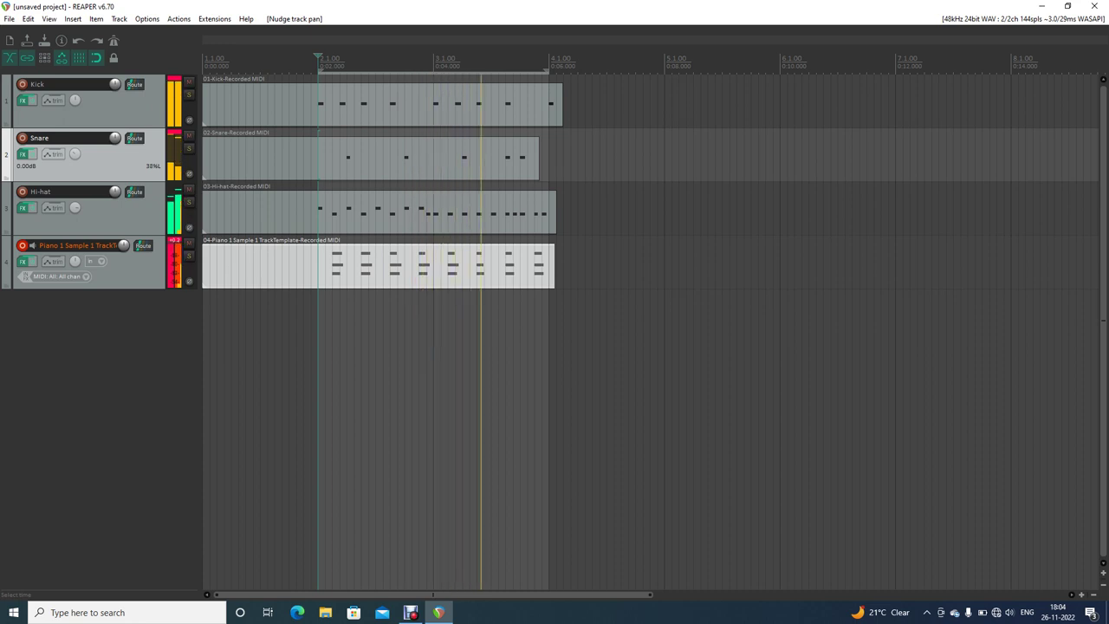
{"action": "key", "text": "alt+Left"}
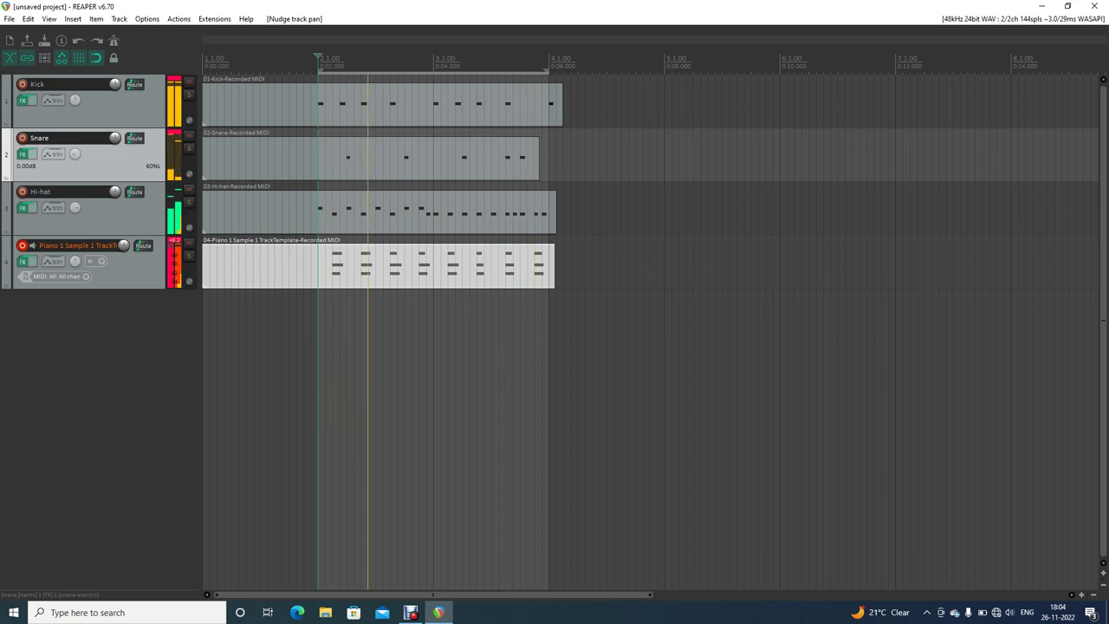
{"action": "key", "text": "space"}
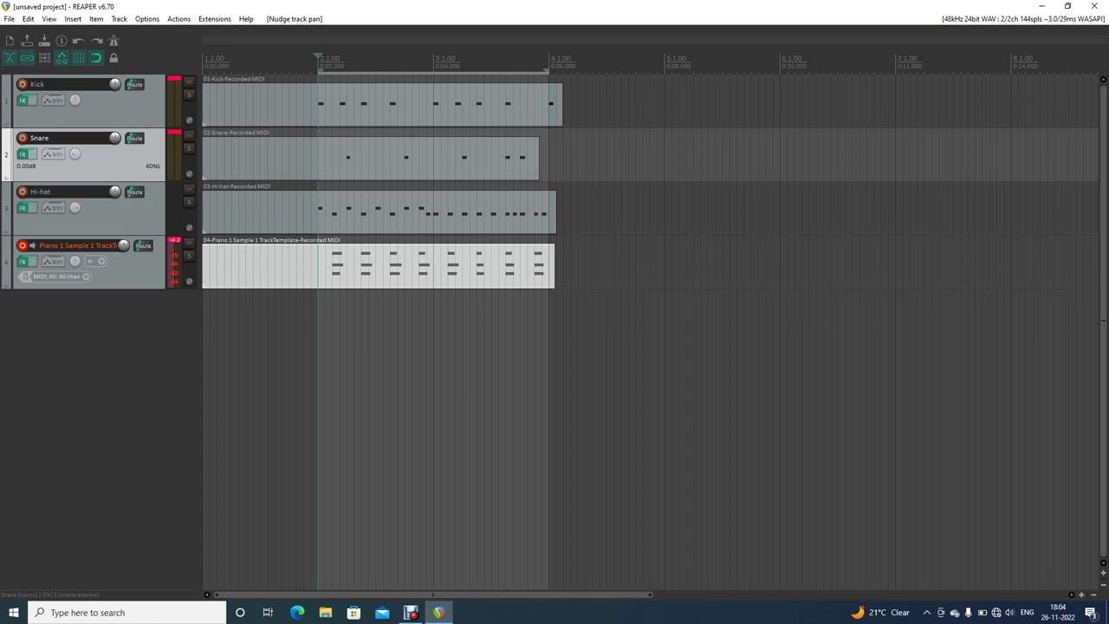
Step: Remove the loop selection and delete all recorded MIDI items from the project
{"action": "key", "text": "Escape"}
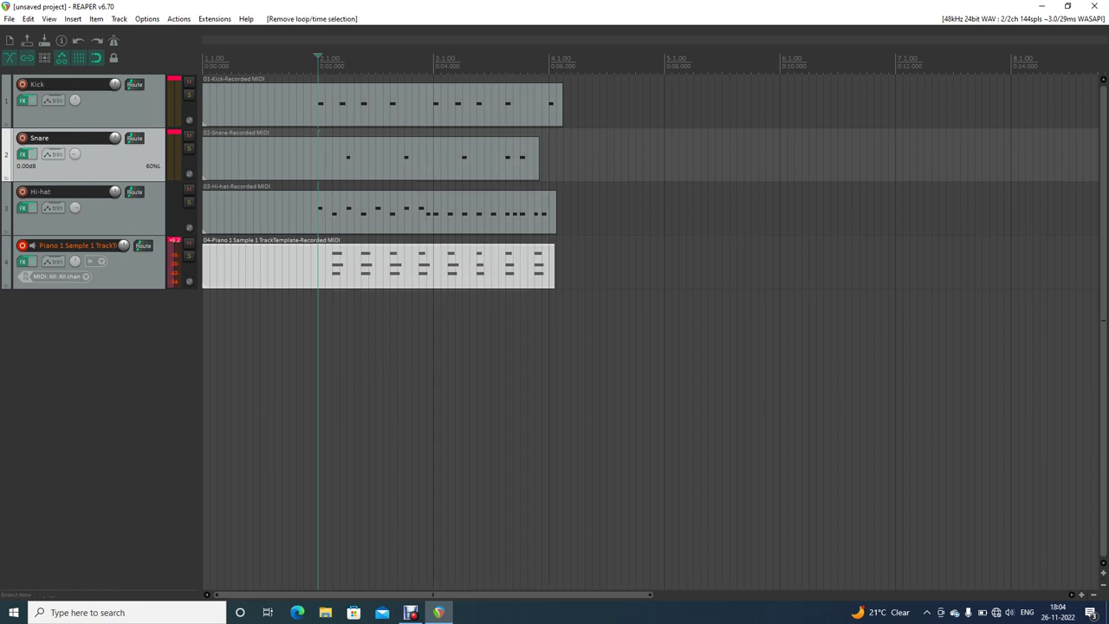
{"action": "key", "text": "ctrl+a"}
{"action": "key", "text": "Delete"}
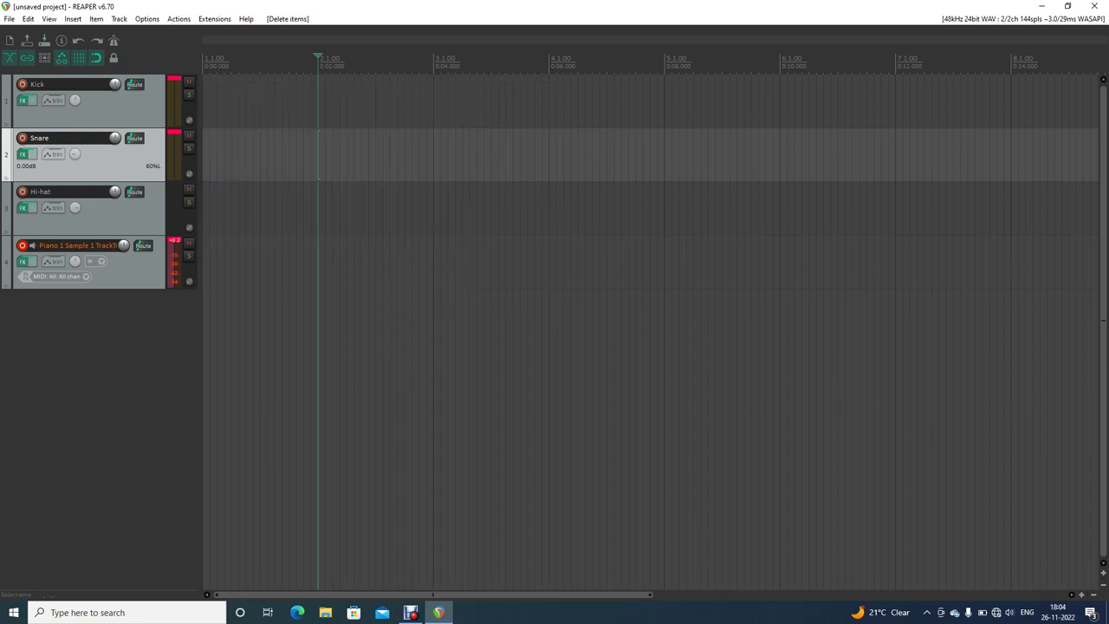
Step: Delete all four tracks and return to the project start
{"action": "key", "text": "Down"}
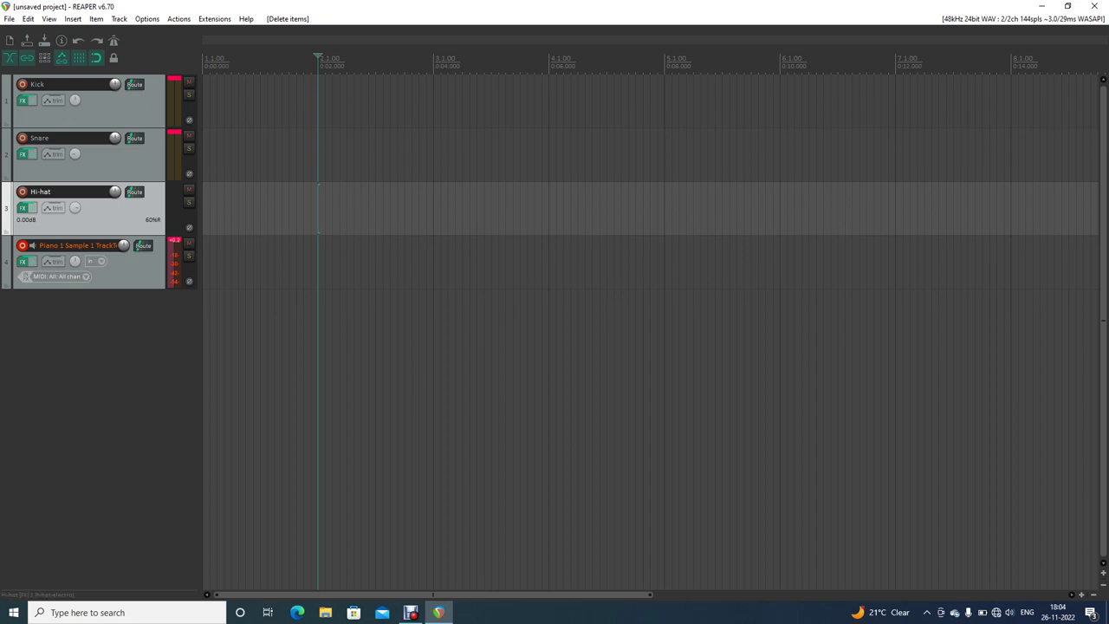
{"action": "key", "text": "ctrl+a"}
{"action": "key", "text": "Delete"}
{"action": "key", "text": "Home"}
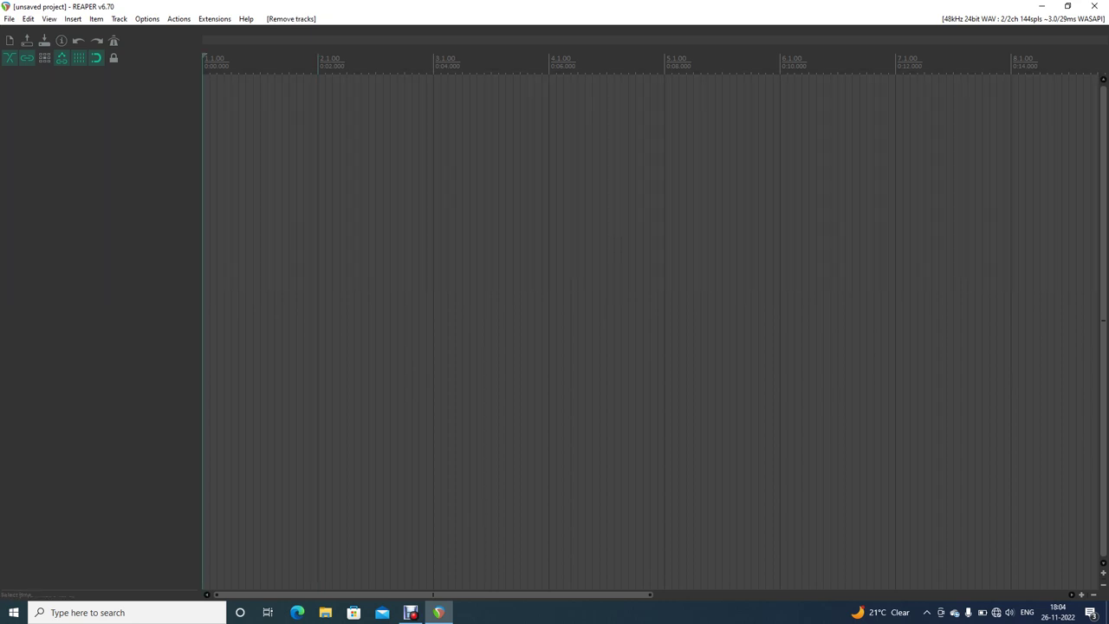
Step: Insert a new track from the ReaSamplOmatic5000 track template
{"action": "key", "text": "alt+i"}
{"action": "key", "text": "Up"}
{"action": "key", "text": "Up"}
{"action": "key", "text": "Right"}
{"action": "key", "text": "r"}
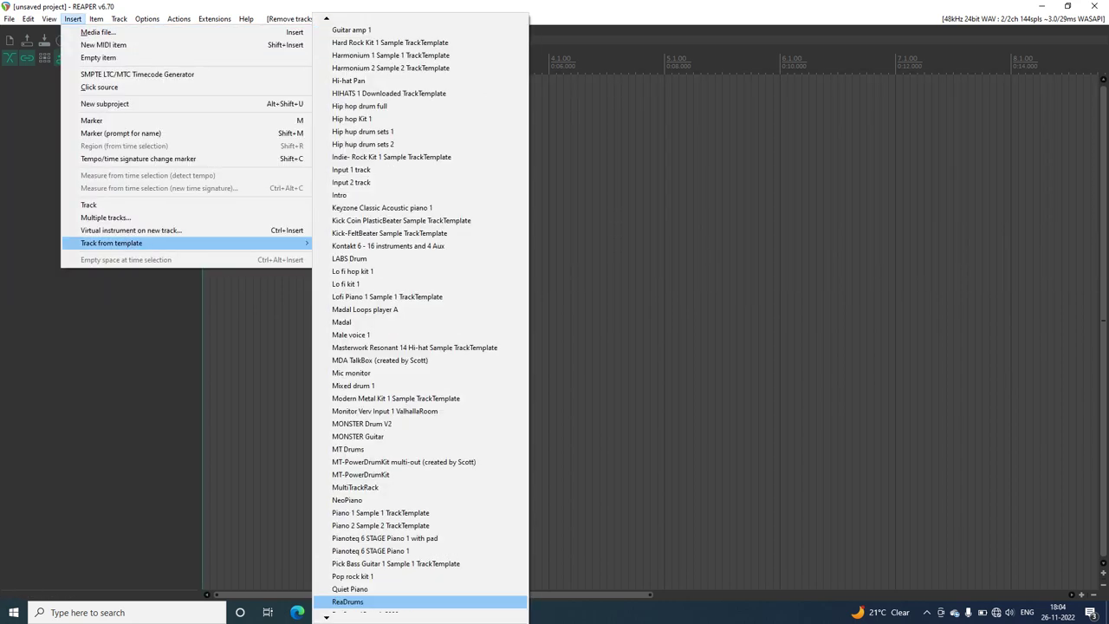
{"action": "key", "text": "r"}
{"action": "key", "text": "Return"}
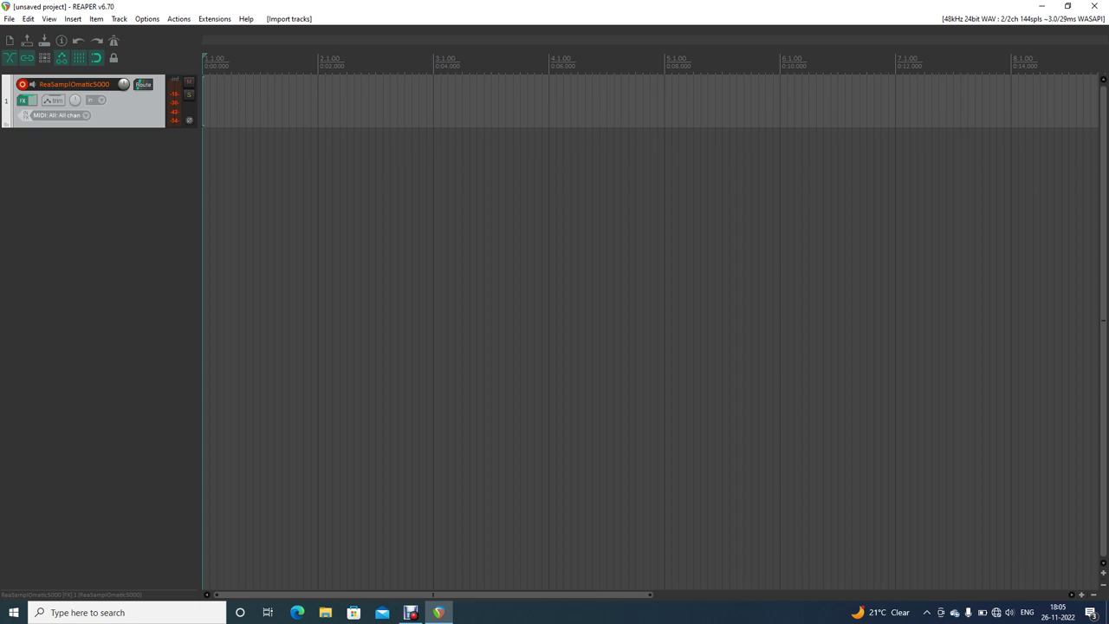
Step: Open the Media Explorer and filter the Loops and Samples collection for "snare"
{"action": "key", "text": "ctrl+alt+x"}
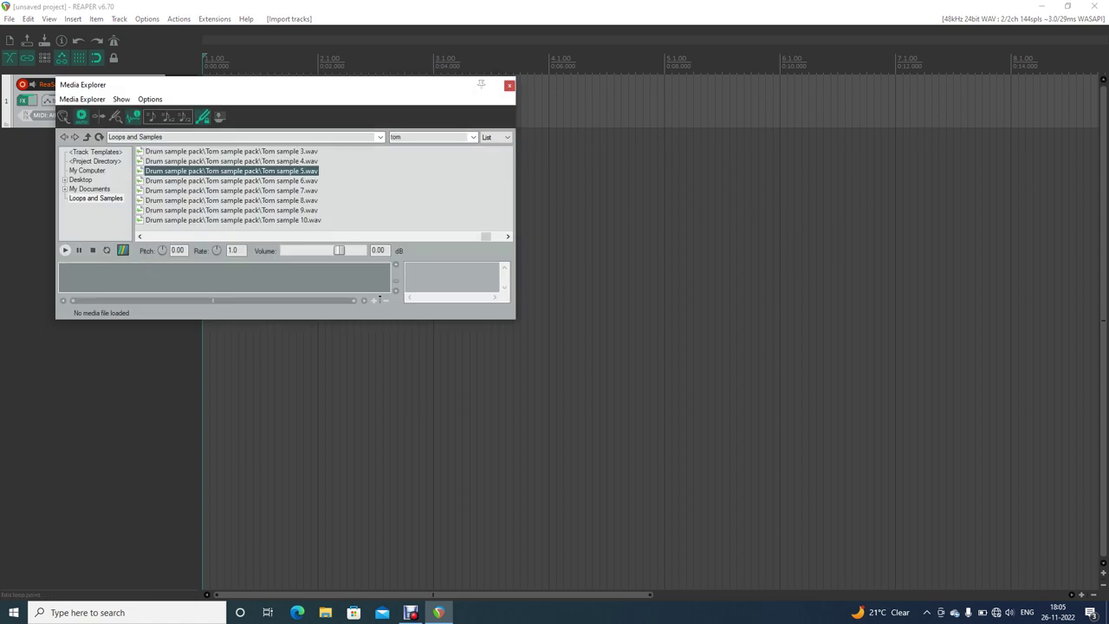
{"action": "key", "text": "Tab"}
{"action": "key", "text": "Tab"}
{"action": "key", "text": "Tab"}
{"action": "key", "text": "Tab"}
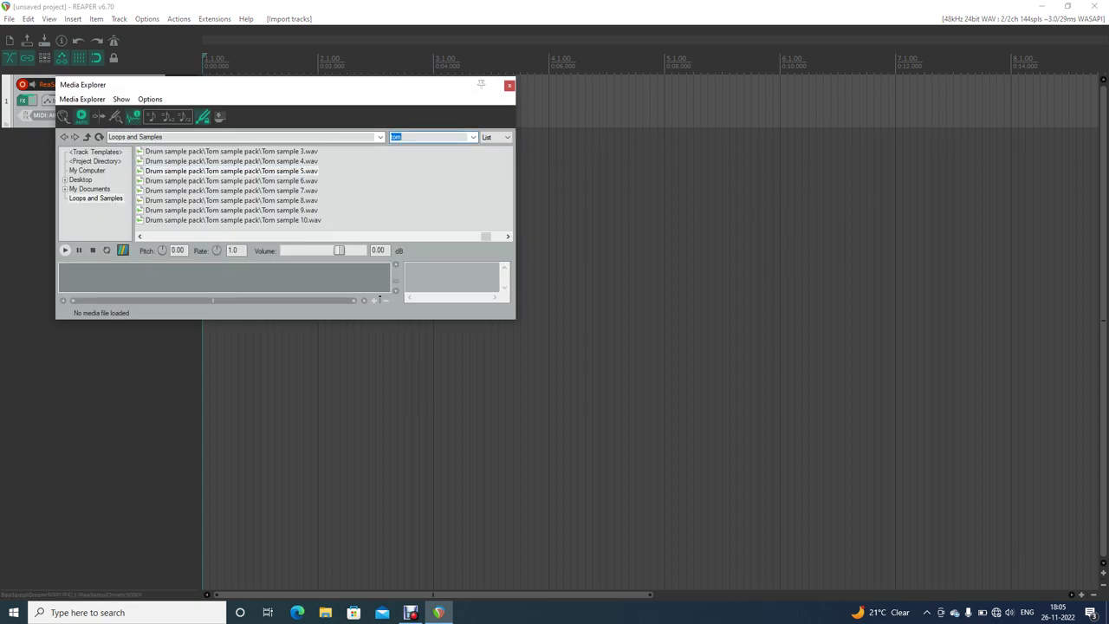
{"action": "type", "text": "snare"}
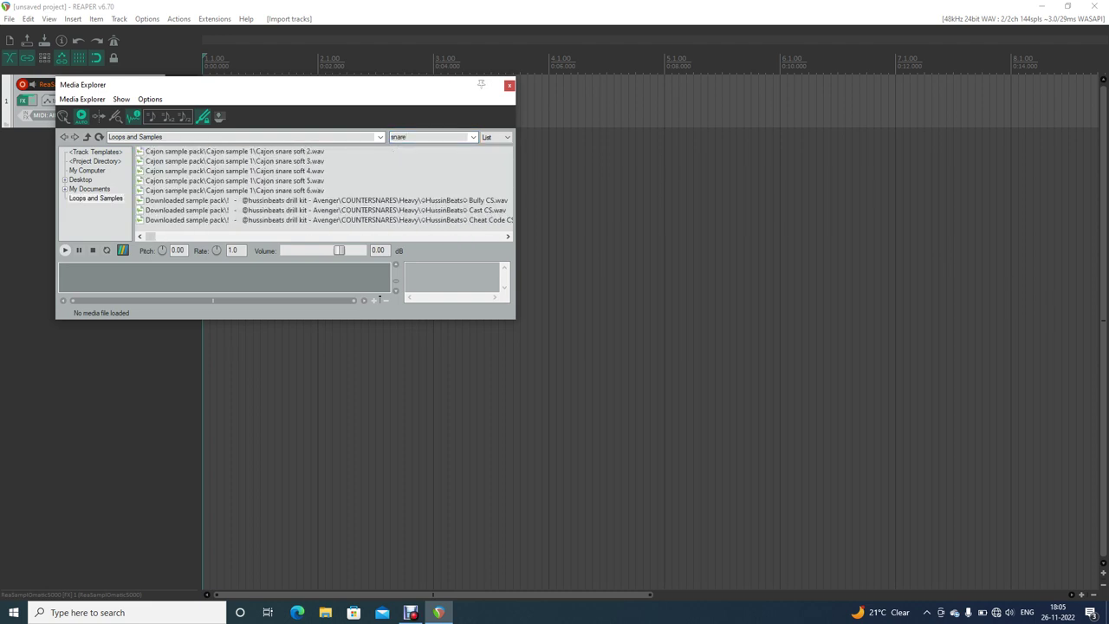
Step: Audition snare samples from across the list, working back from the end to the SD_Snare house one-shots
{"action": "key", "text": "Tab"}
{"action": "key", "text": "Right"}
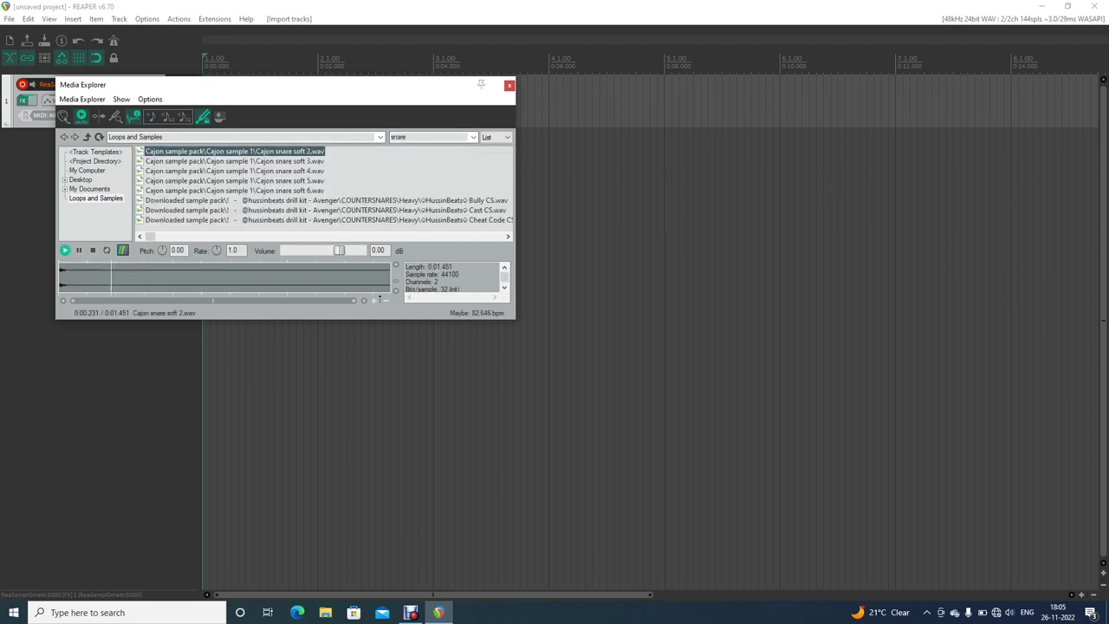
{"action": "key", "text": "Right"}
{"action": "key", "text": "Right"}
{"action": "key", "text": "Right"}
{"action": "key", "text": "End"}
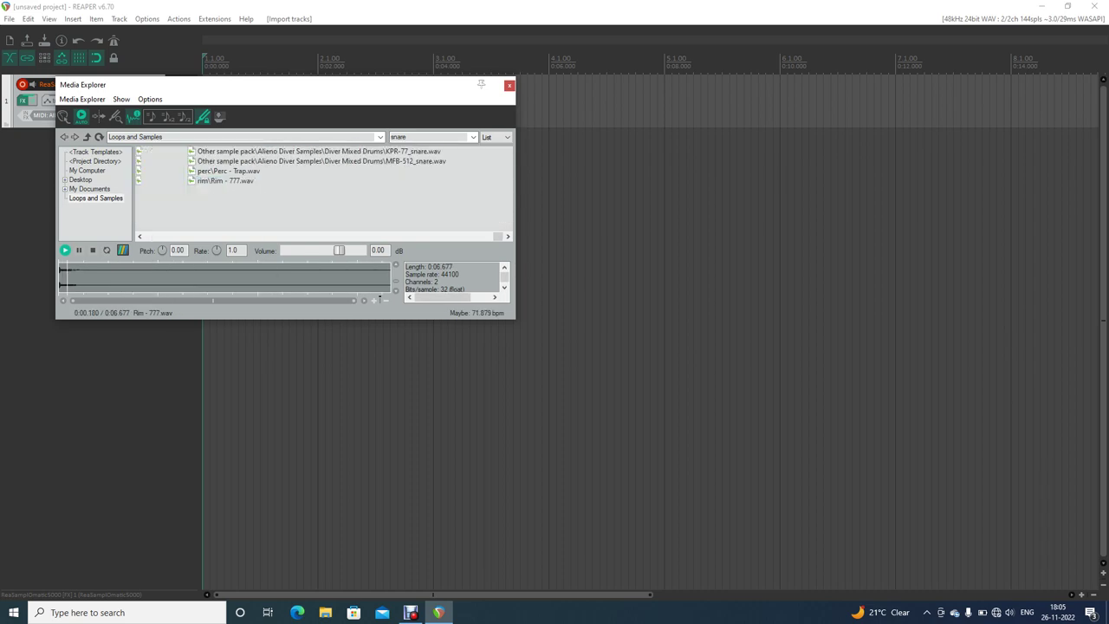
{"action": "key", "text": "Left"}
{"action": "key", "text": "Left"}
{"action": "key", "text": "Left"}
{"action": "key", "text": "Left"}
{"action": "key", "text": "Left"}
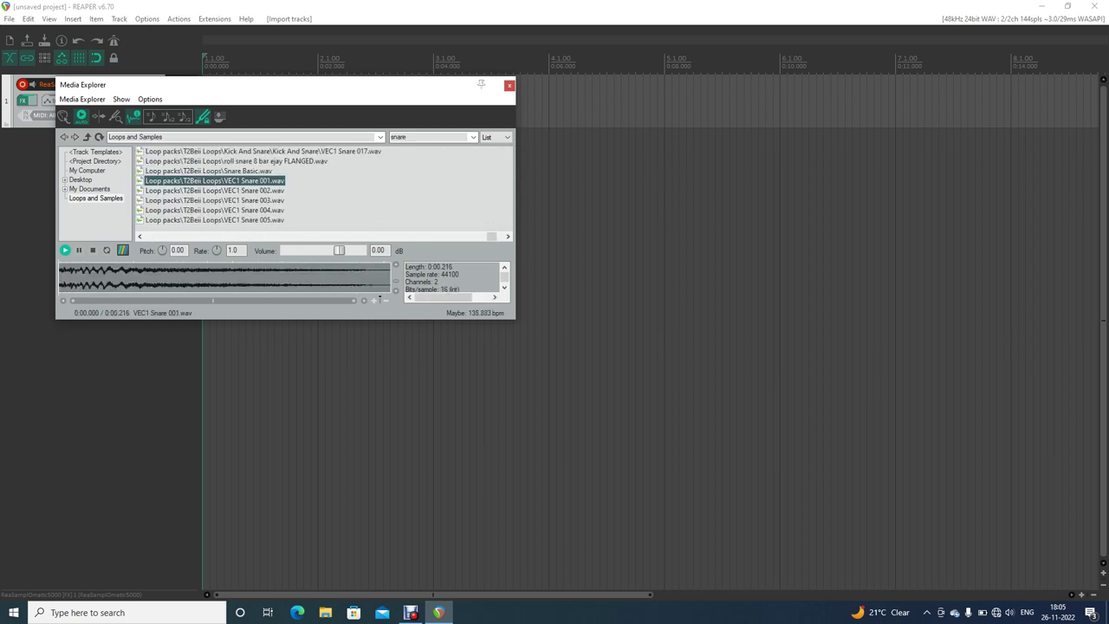
{"action": "key", "text": "Left"}
{"action": "key", "text": "Left"}
{"action": "key", "text": "Left"}
{"action": "key", "text": "Left"}
{"action": "key", "text": "Left"}
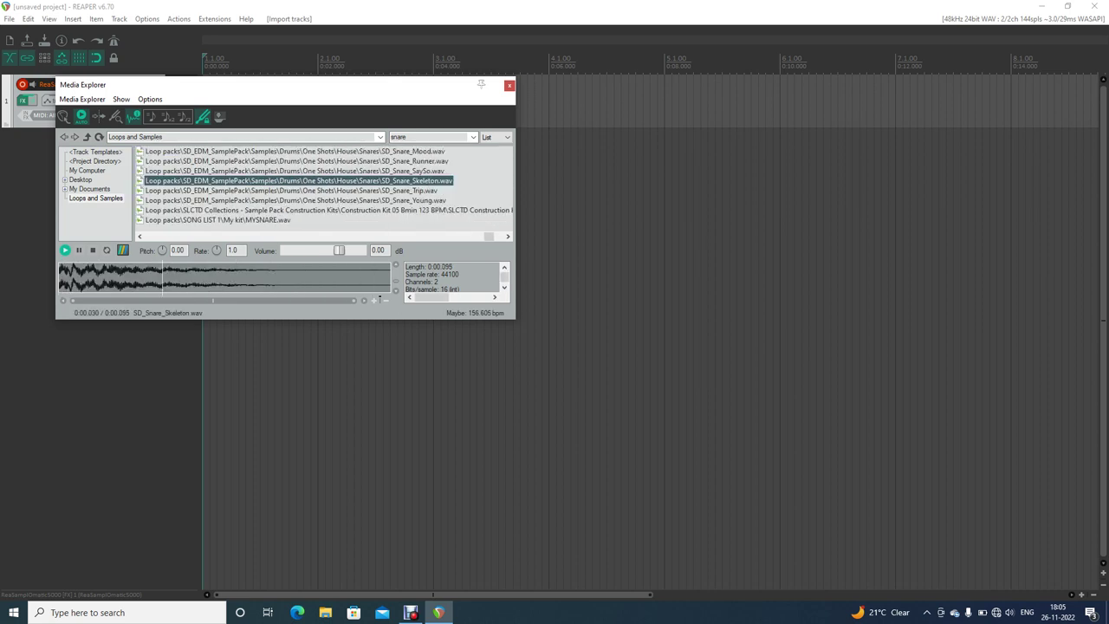
Step: Compare the neighbouring SD_Snare samples, try to load SD_Snare_Skeleton.wav into the track's sampler, and close the Media Explorer
{"action": "key", "text": "Up"}
{"action": "key", "text": "Up"}
{"action": "key", "text": "Down"}
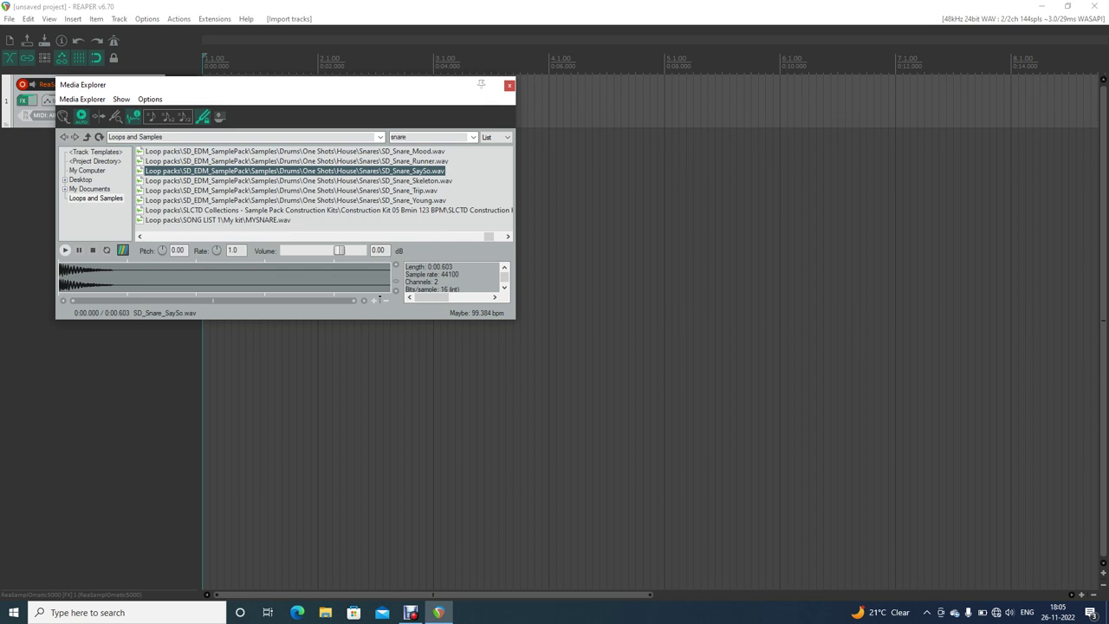
{"action": "key", "text": "Down"}
{"action": "key", "text": "Up"}
{"action": "key", "text": "Up"}
{"action": "key", "text": "Up"}
{"action": "key", "text": "Down"}
{"action": "key", "text": "Down"}
{"action": "key", "text": "Down"}
{"action": "key", "text": "Down"}
{"action": "key", "text": "Down"}
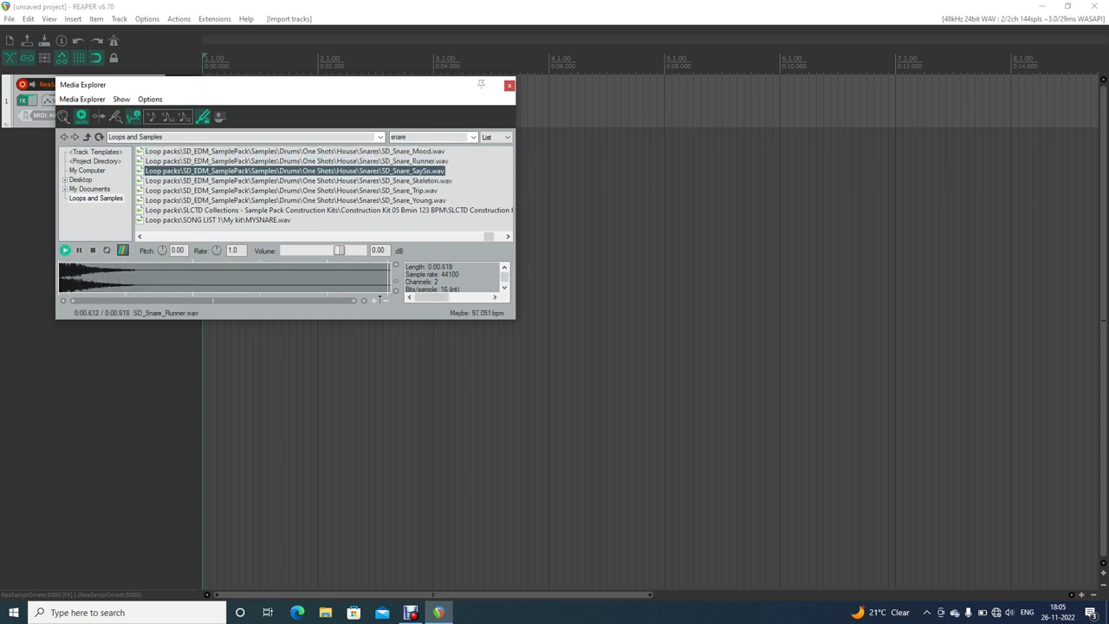
{"action": "key", "text": "Up"}
{"action": "key", "text": "Up"}
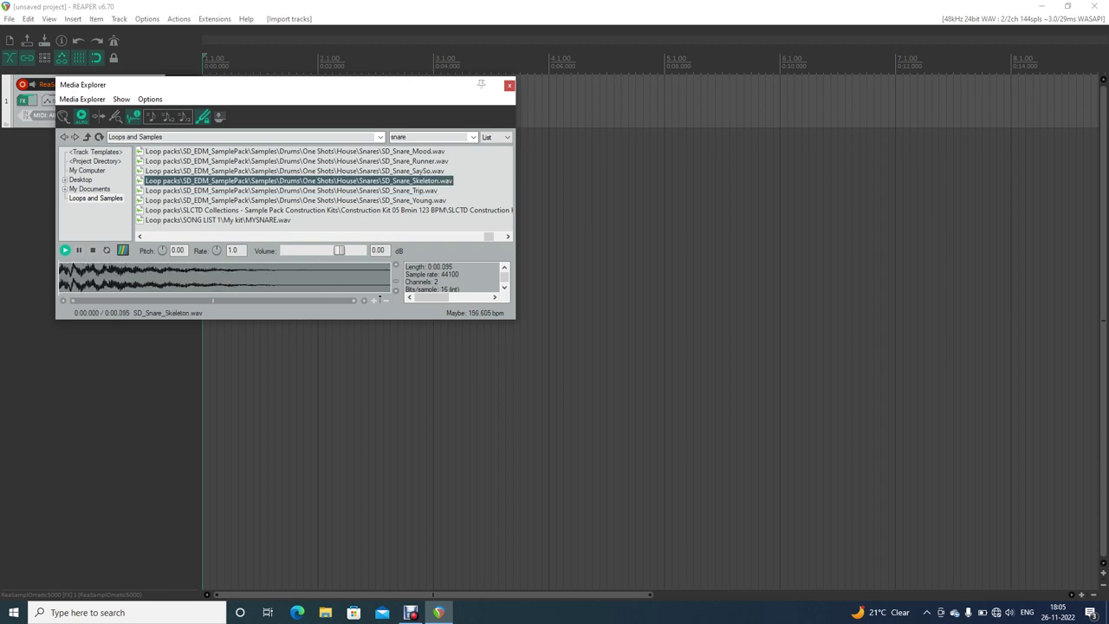
{"action": "key", "text": "Down"}
{"action": "key", "text": "Down"}
{"action": "key", "text": "Up"}
{"action": "key", "text": "Up"}
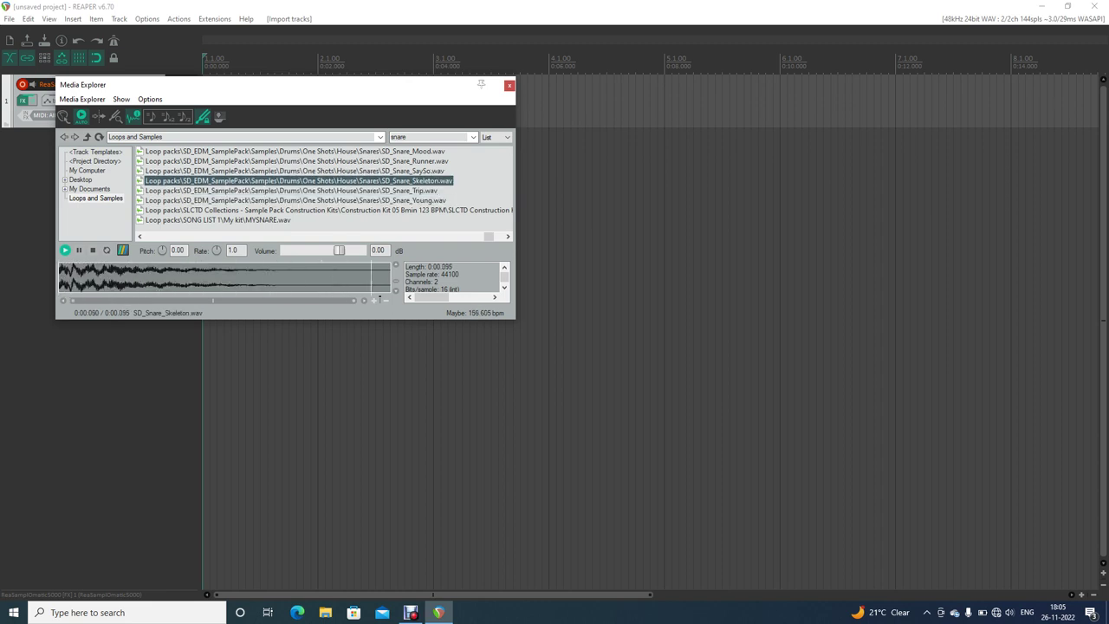
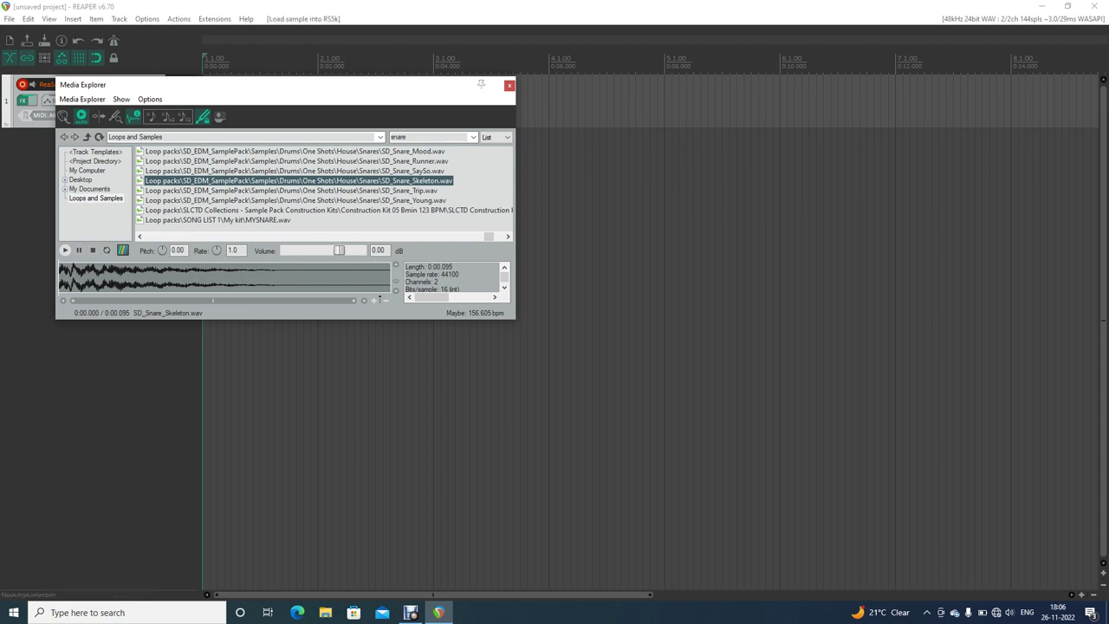
{"action": "key", "text": "Escape"}
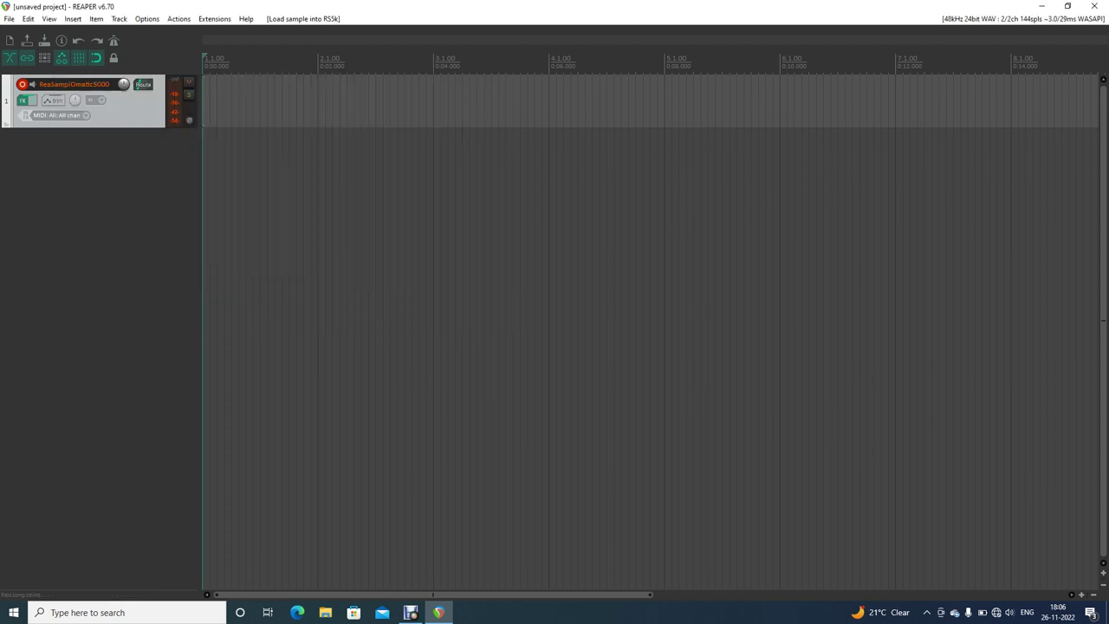
Step: Test the sampler track with a few notes on the virtual MIDI keyboard, then close the keyboard
{"action": "key", "text": "alt+b"}
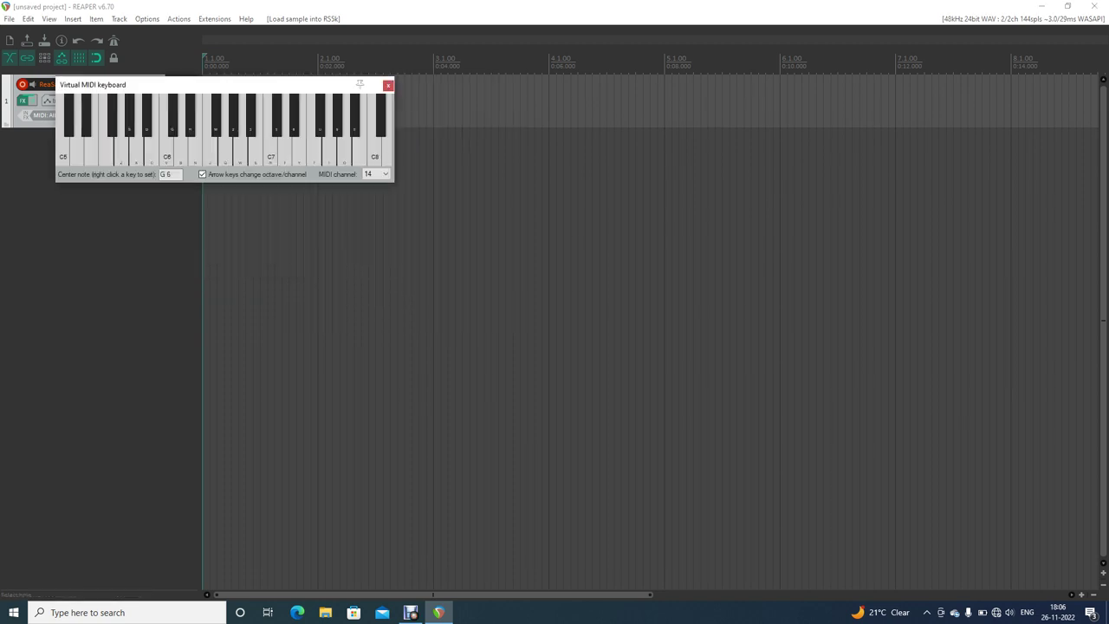
{"action": "key", "text": "z"}
{"action": "key", "text": "b"}
{"action": "key", "text": "q"}
{"action": "key", "text": "c"}
{"action": "key", "text": "alt+b"}
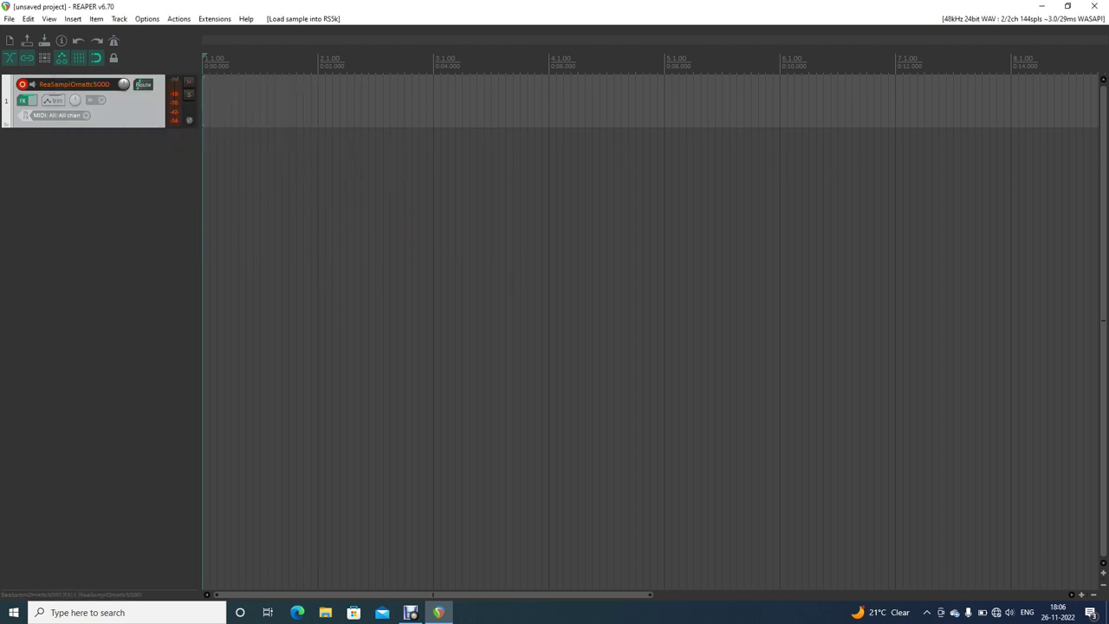
Step: With the track's ReaSamplOmatic5000 window open, load SD_Snare_SaySo.wav from the Media Explorer and close both windows
{"action": "left_click", "coordinate": [23, 100]}
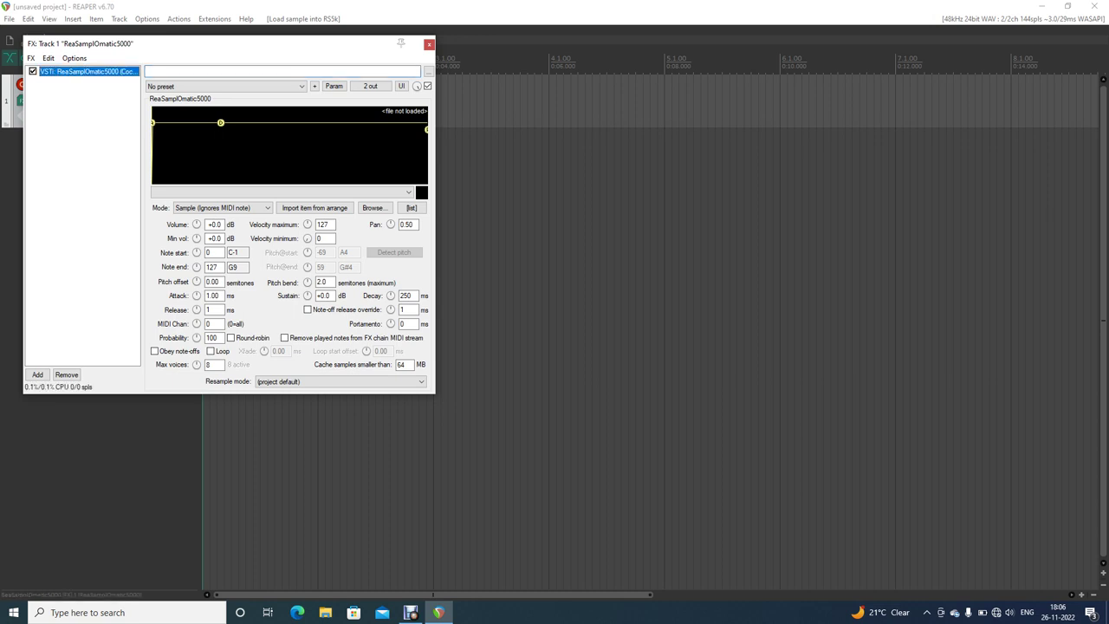
{"action": "key", "text": "ctrl+alt+x"}
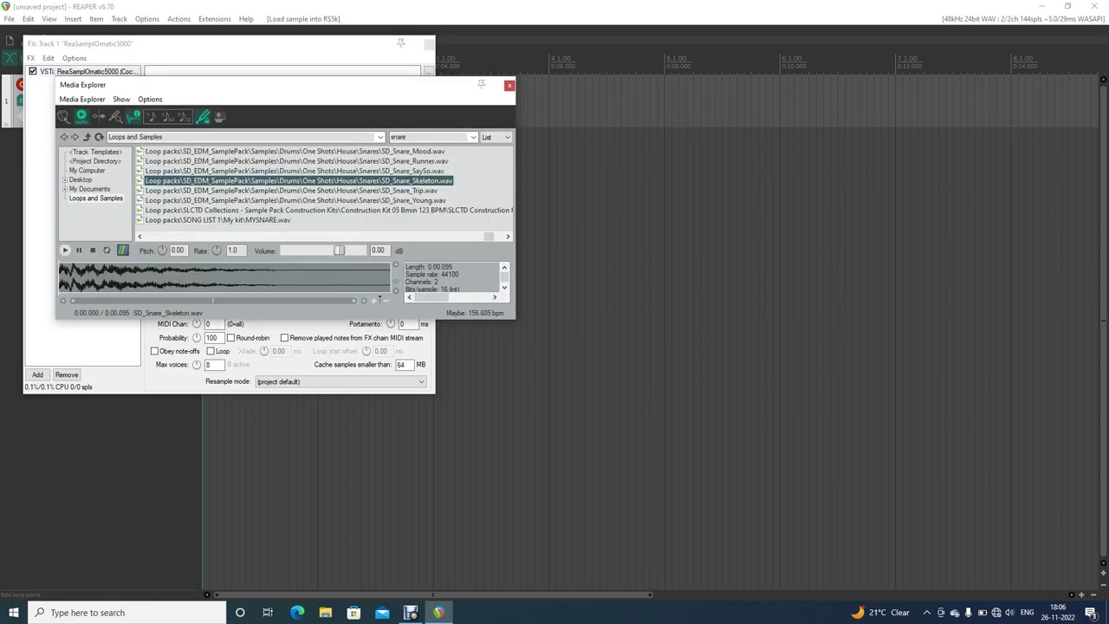
{"action": "key", "text": "Down"}
{"action": "key", "text": "Up"}
{"action": "key", "text": "Up"}
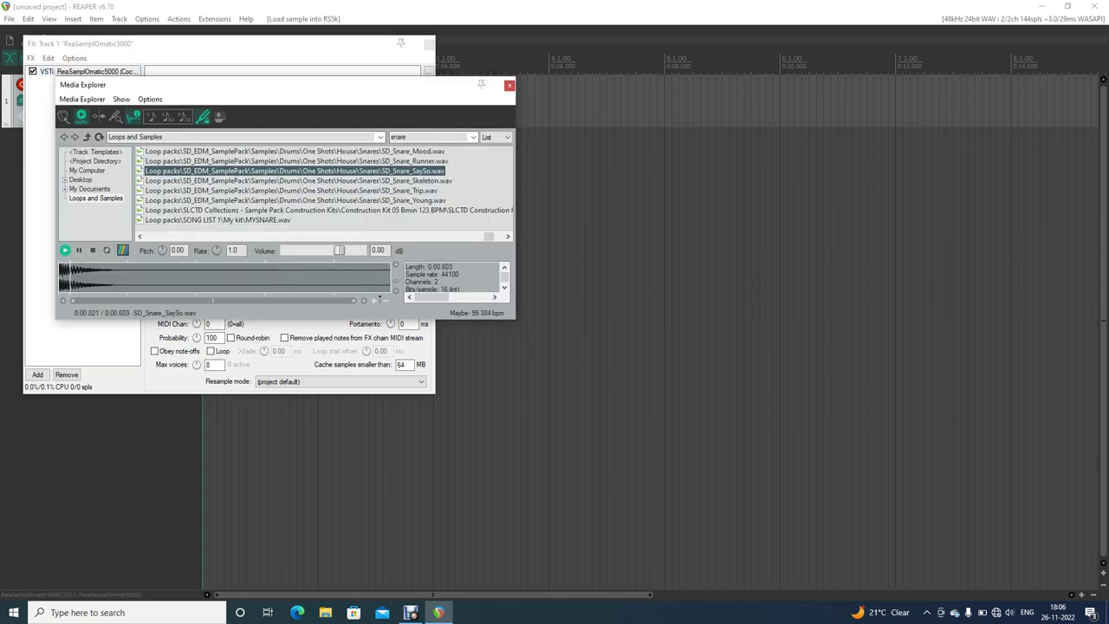
{"action": "key", "text": "Down"}
{"action": "key", "text": "Up"}
{"action": "key", "text": "Down"}
{"action": "key", "text": "Down"}
{"action": "key", "text": "Up"}
{"action": "key", "text": "Up"}
{"action": "key", "text": "Escape"}
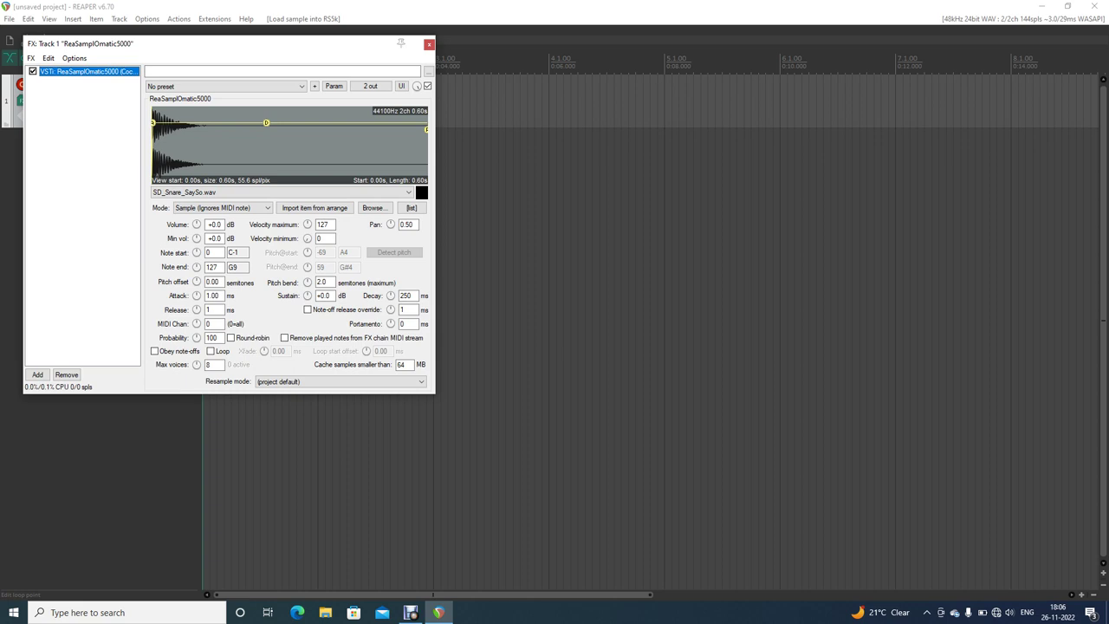
{"action": "key", "text": "Escape"}
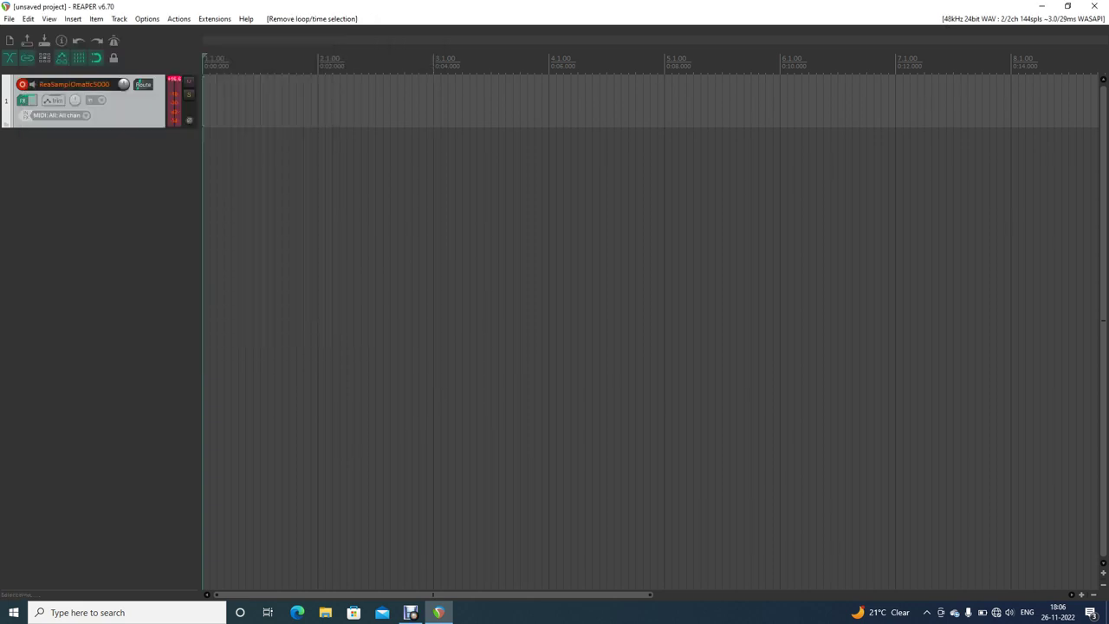
Step: Play the loaded snare sample at various notes on the virtual MIDI keyboard, then close the keyboard
{"action": "key", "text": "alt+b"}
{"action": "key", "text": "x"}
{"action": "key", "text": "x"}
{"action": "key", "text": "b"}
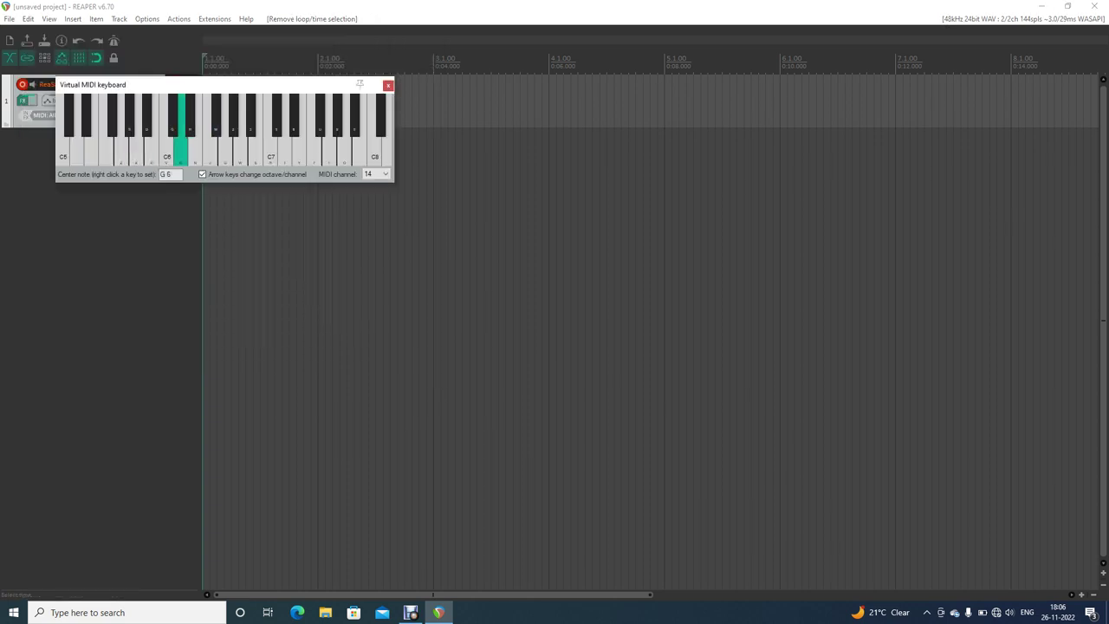
{"action": "key", "text": "n"}
{"action": "key", "text": "m"}
{"action": "key", "text": "x"}
{"action": "key", "text": "b"}
{"action": "key", "text": "n"}
{"action": "key", "text": "m"}
{"action": "key", "text": "q"}
{"action": "key", "text": "z"}
{"action": "key", "text": "m"}
{"action": "key", "text": "n"}
{"action": "key", "text": "z"}
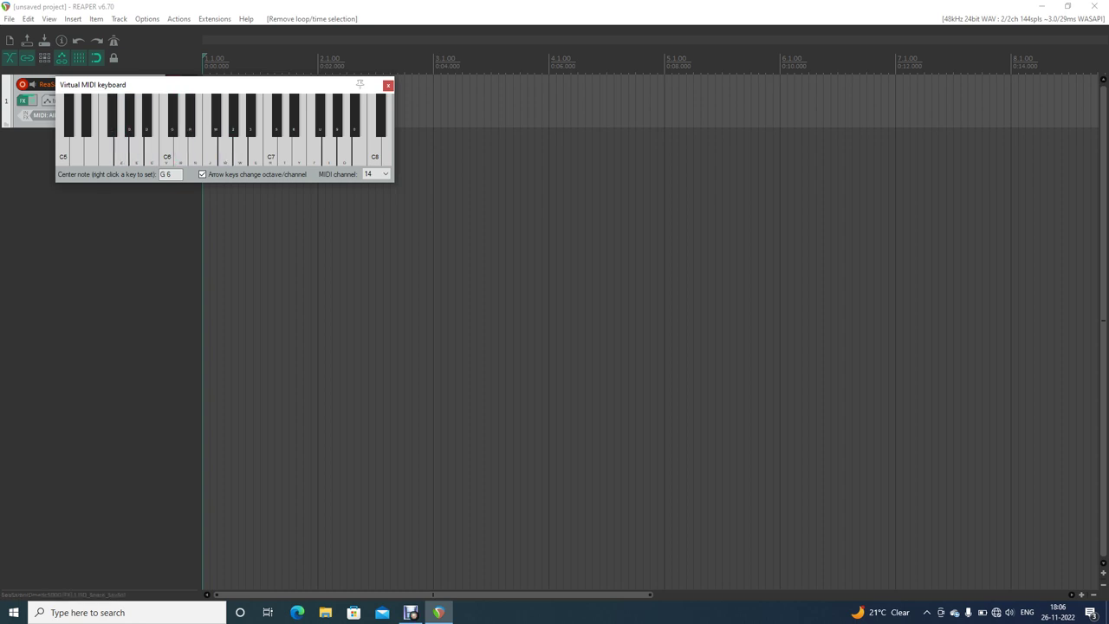
{"action": "key", "text": "alt+b"}
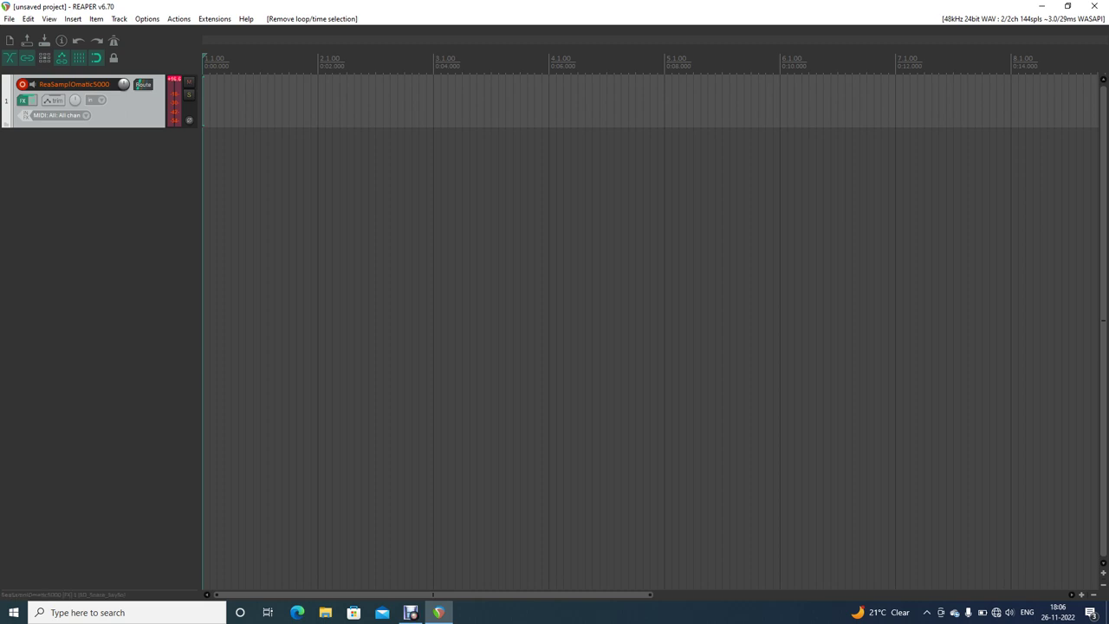
Step: Open the Media Explorer and search Loops and Samples for "tom", moving into the list of matching files
{"action": "key", "text": "ctrl+alt+x"}
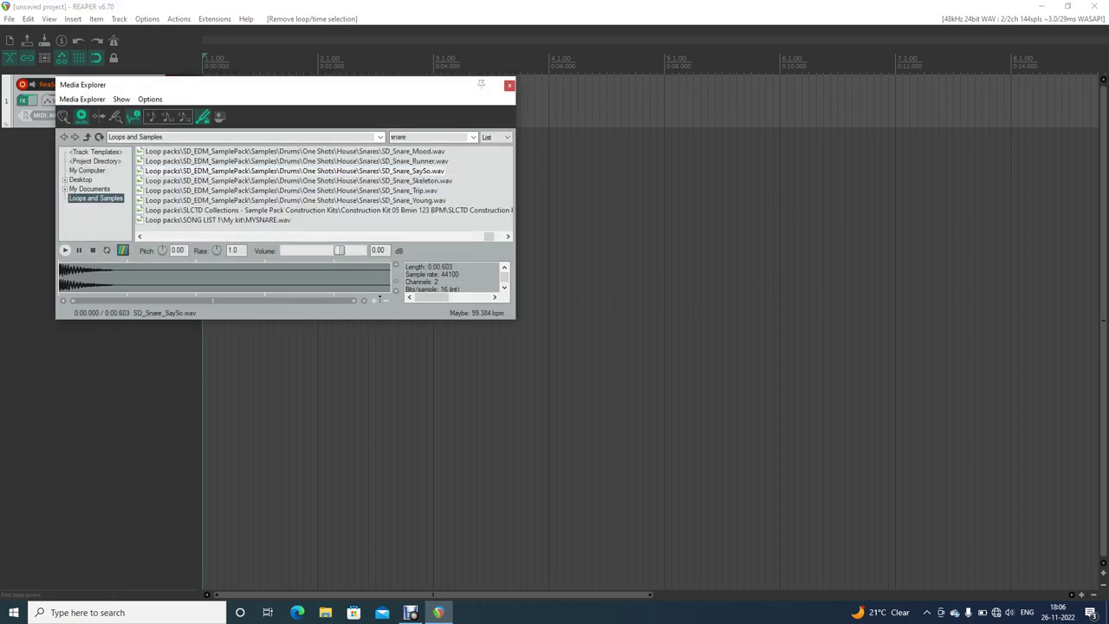
{"action": "key", "text": "shift+Tab"}
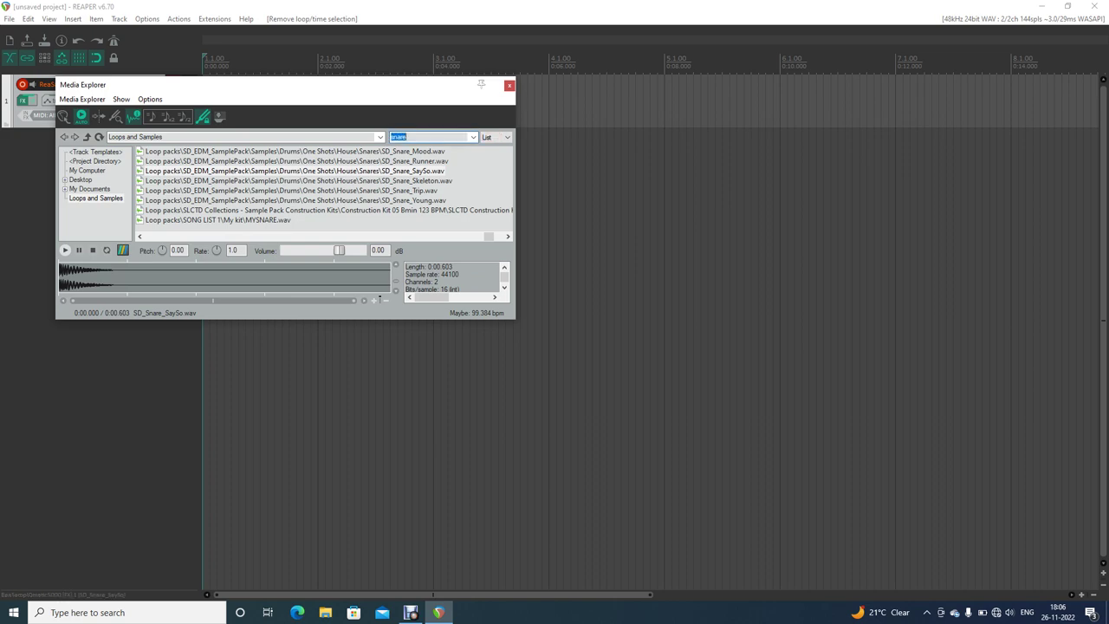
{"action": "type", "text": "tom"}
{"action": "key", "text": "Down"}
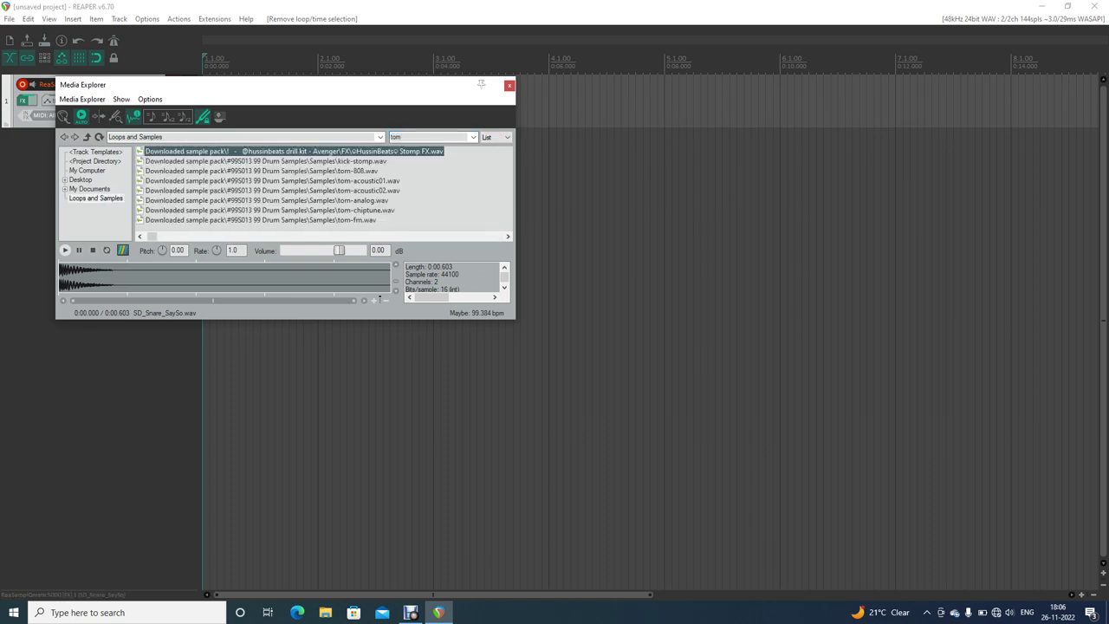
Step: Audition the tom samples near the end of the list, load Tom sample 5.wav into the track's sampler, and close the Media Explorer
{"action": "key", "text": "End"}
{"action": "key", "text": "Left"}
{"action": "key", "text": "Left"}
{"action": "key", "text": "Left"}
{"action": "key", "text": "Left"}
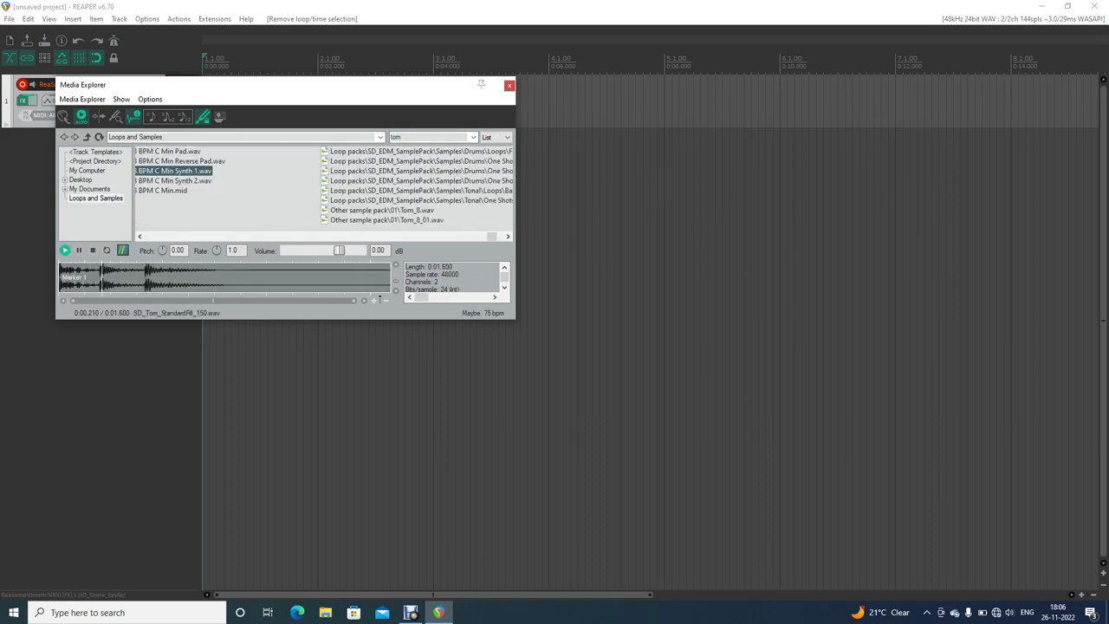
{"action": "key", "text": "Left"}
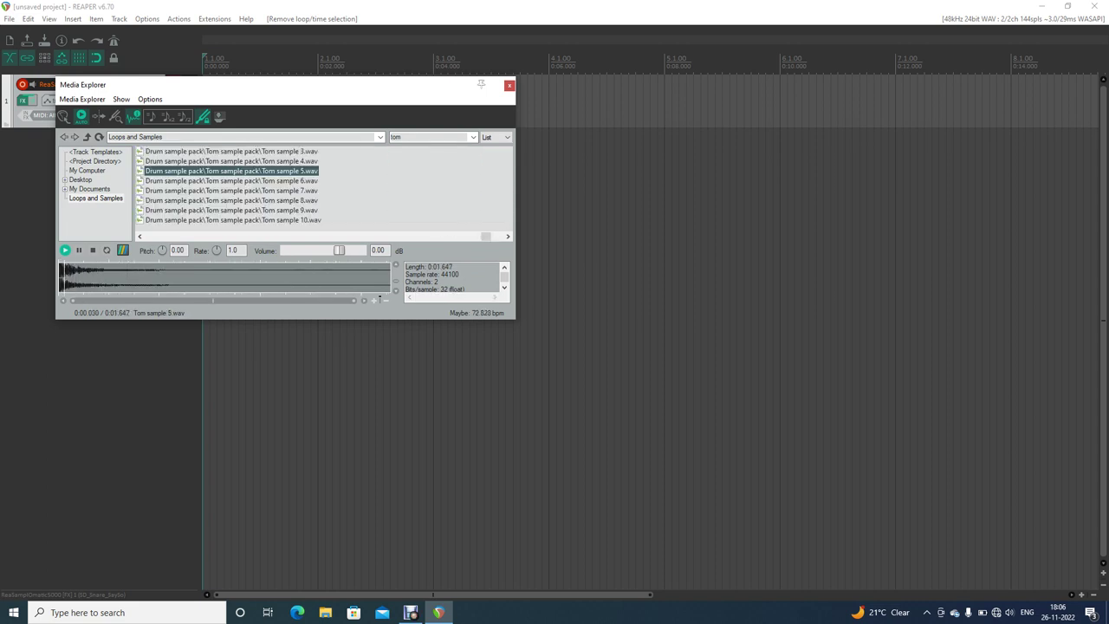
{"action": "key", "text": "Up"}
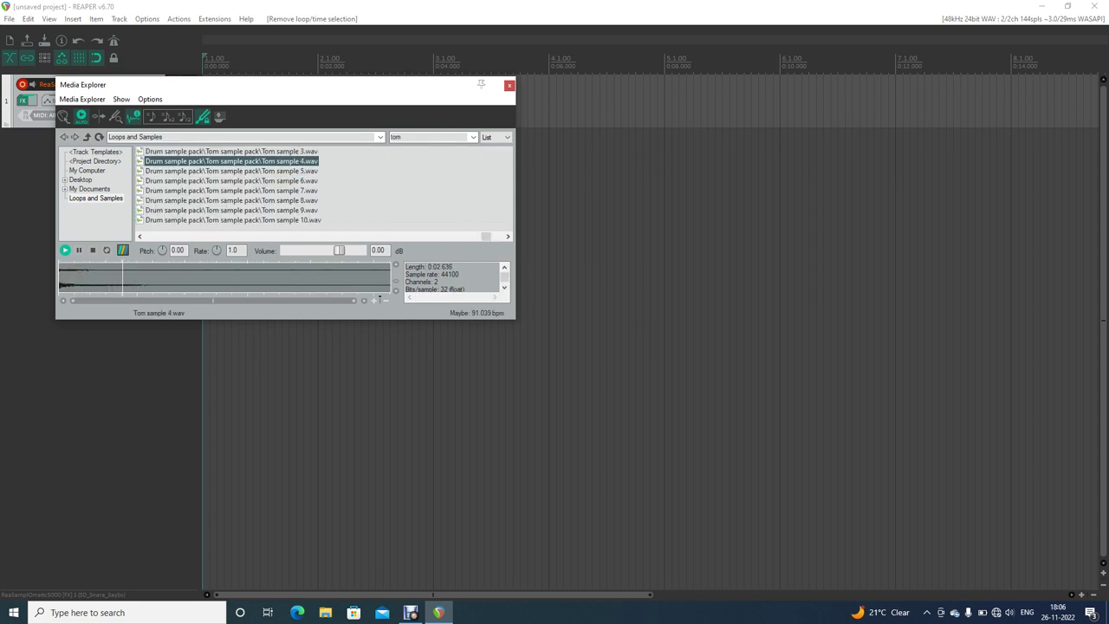
{"action": "key", "text": "Down"}
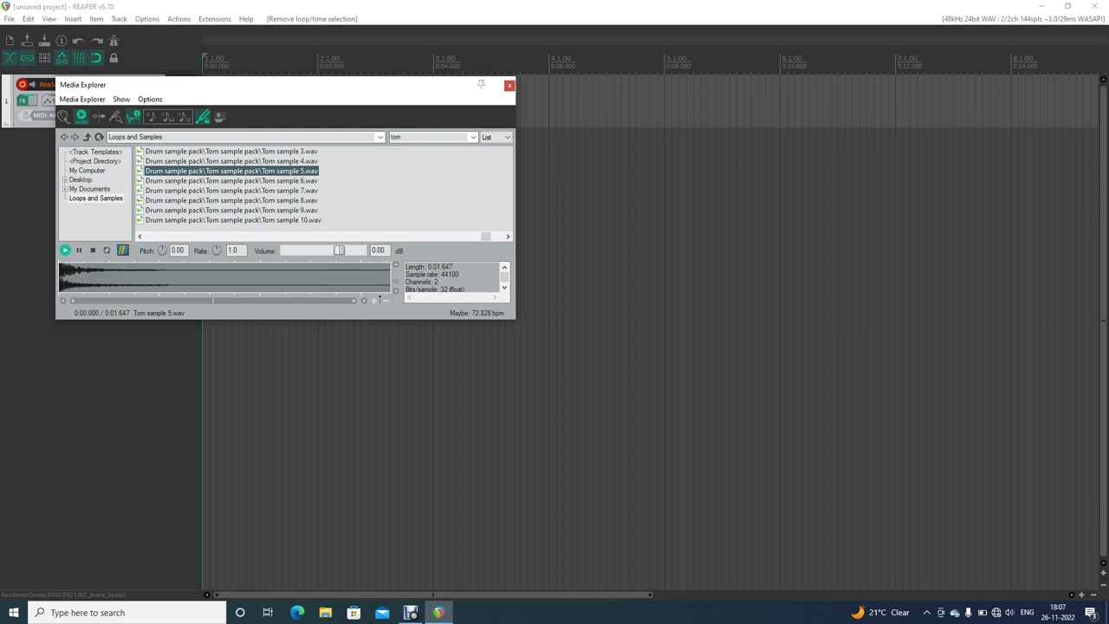
{"action": "key", "text": "Escape"}
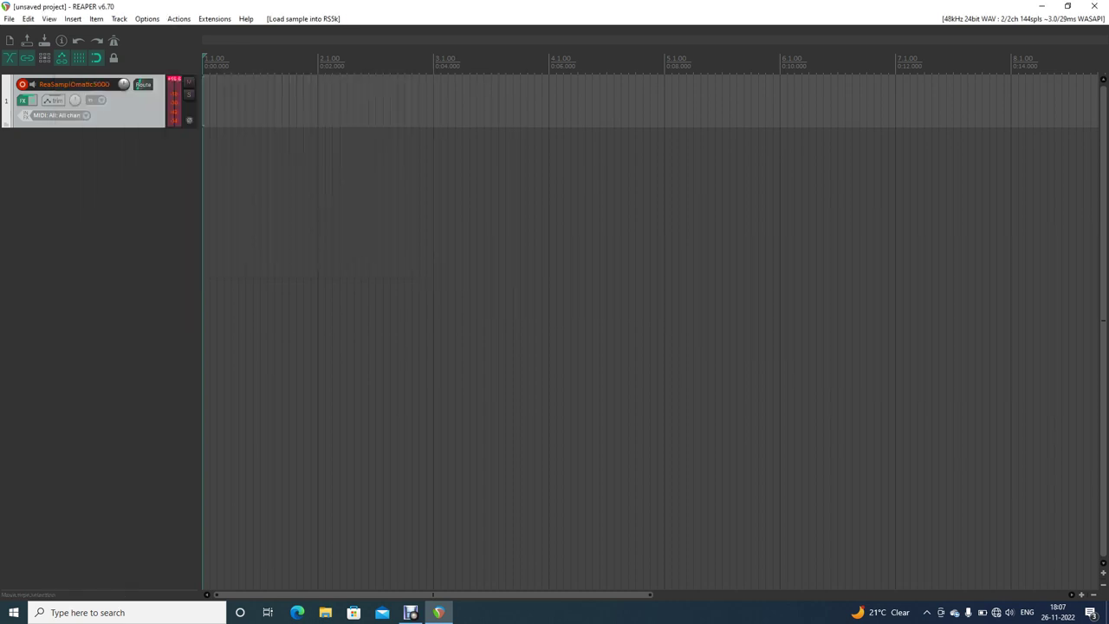
Step: Play the loaded tom sample at several different notes on the virtual MIDI keyboard, then close the keyboard
{"action": "key", "text": "alt+b"}
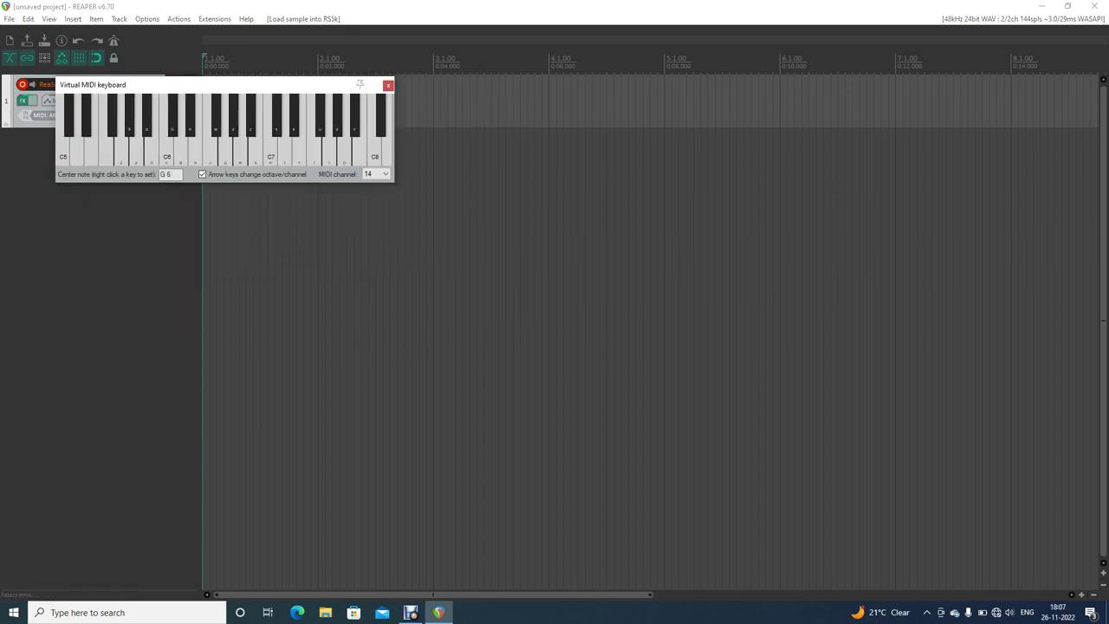
{"action": "key", "text": "b"}
{"action": "key", "text": "m"}
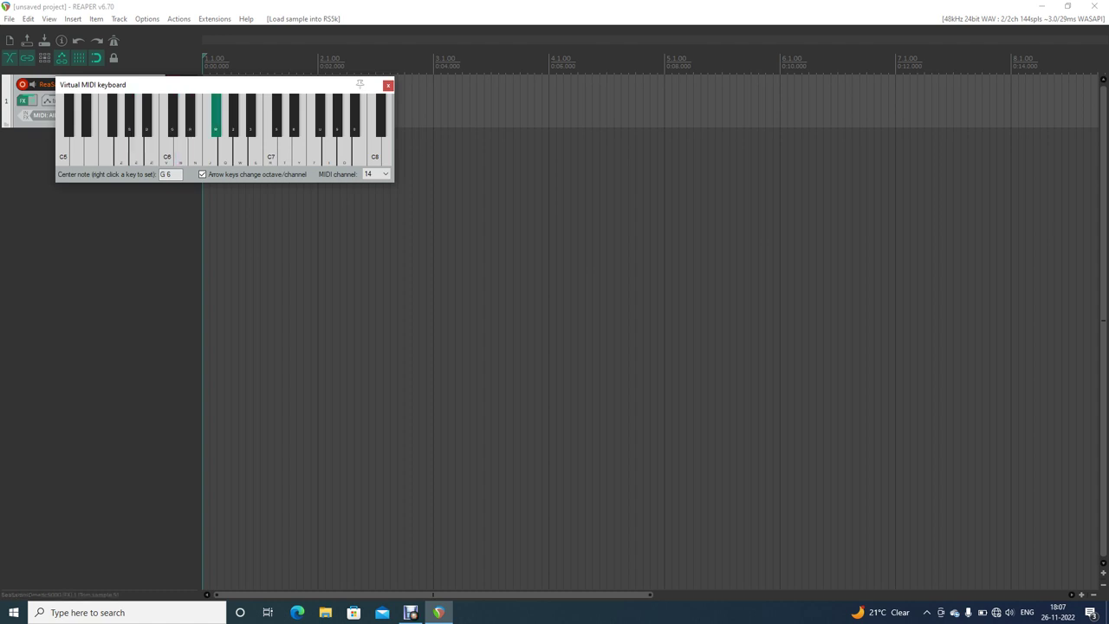
{"action": "key", "text": "x"}
{"action": "key", "text": "b"}
{"action": "key", "text": "x"}
{"action": "key", "text": "n"}
{"action": "key", "text": "z"}
{"action": "key", "text": "Escape"}
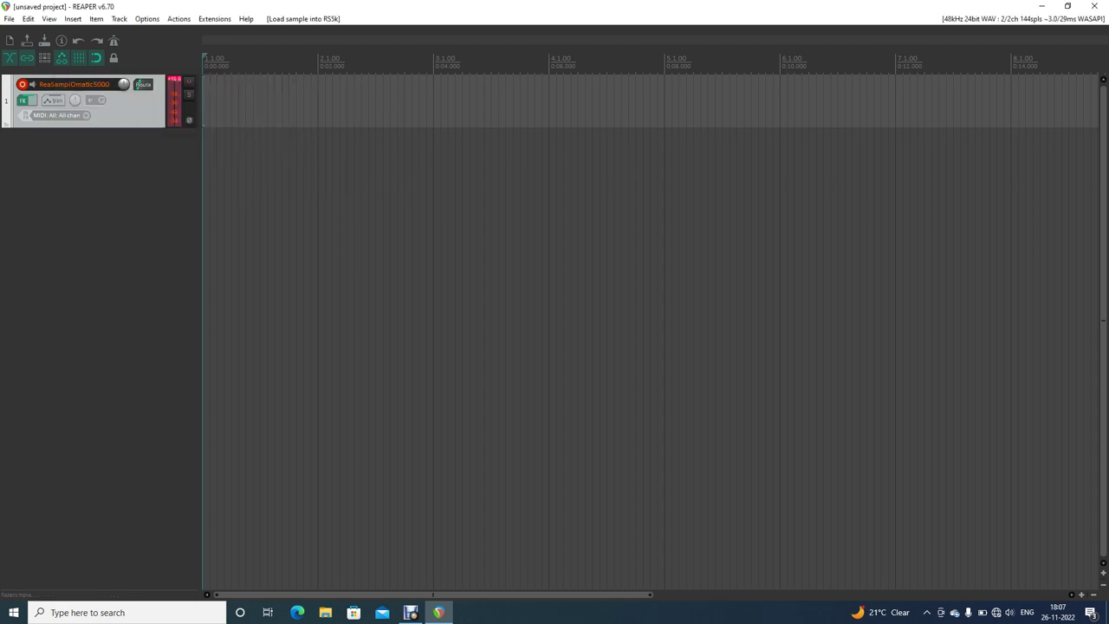